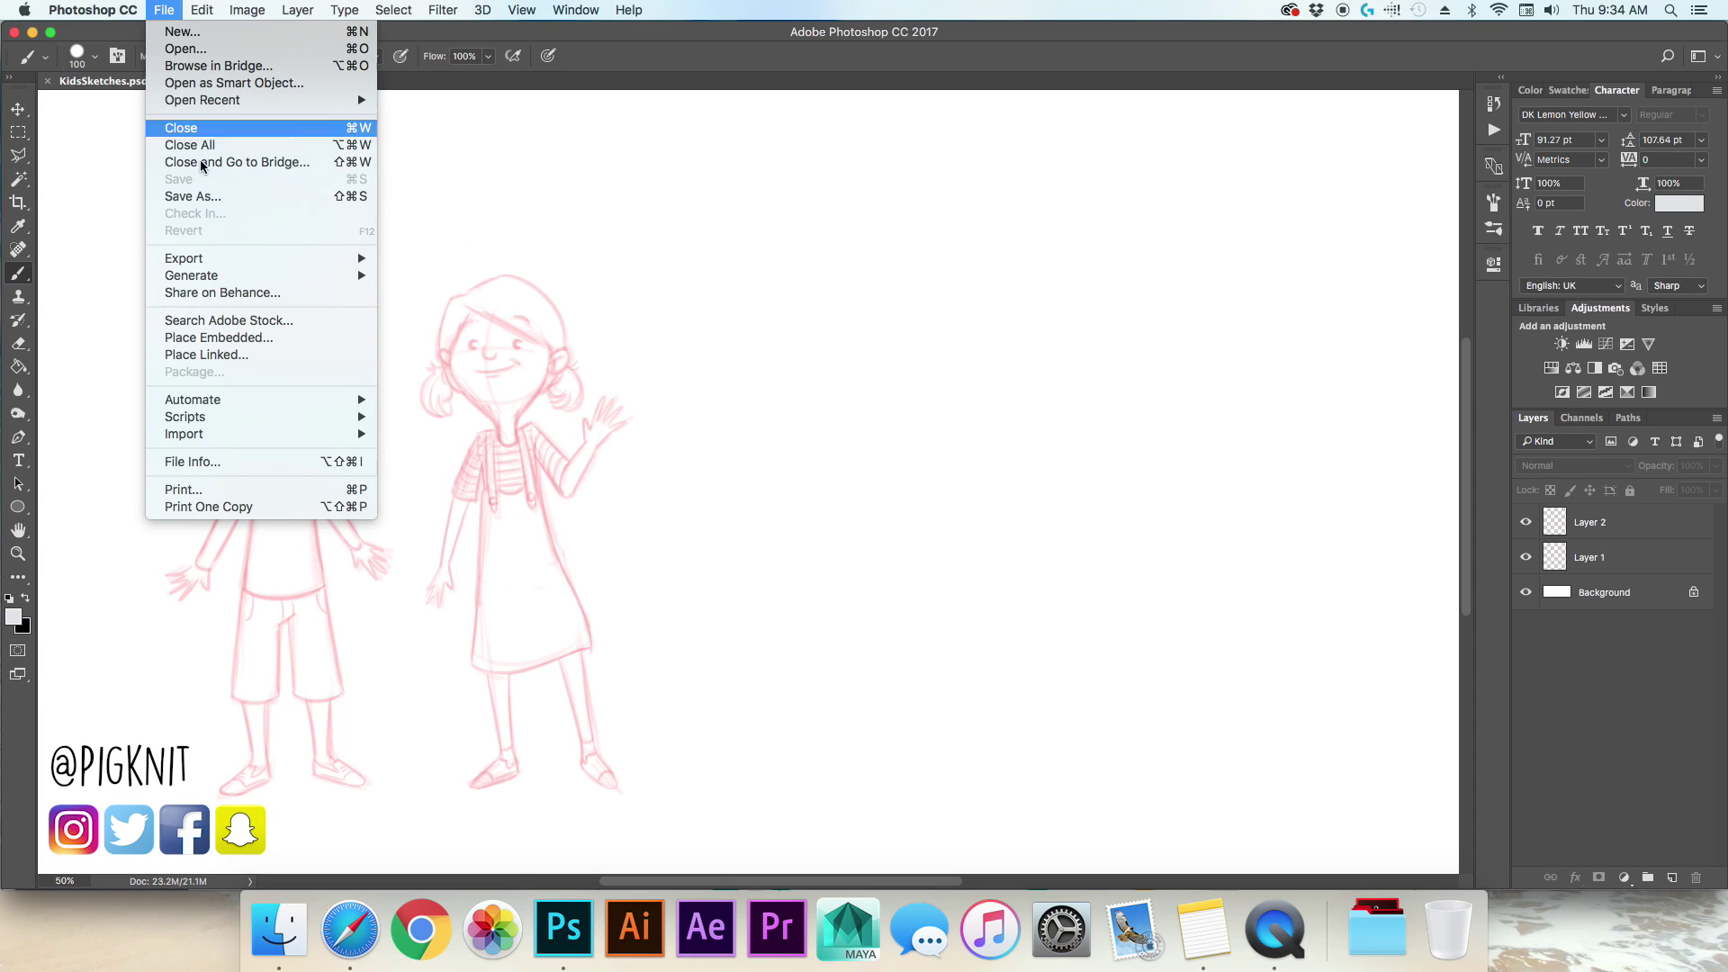
Step: Create Untitled-1, a blank white 8 × 8 inch document at 300 ppi resolution
left_click(747, 184)
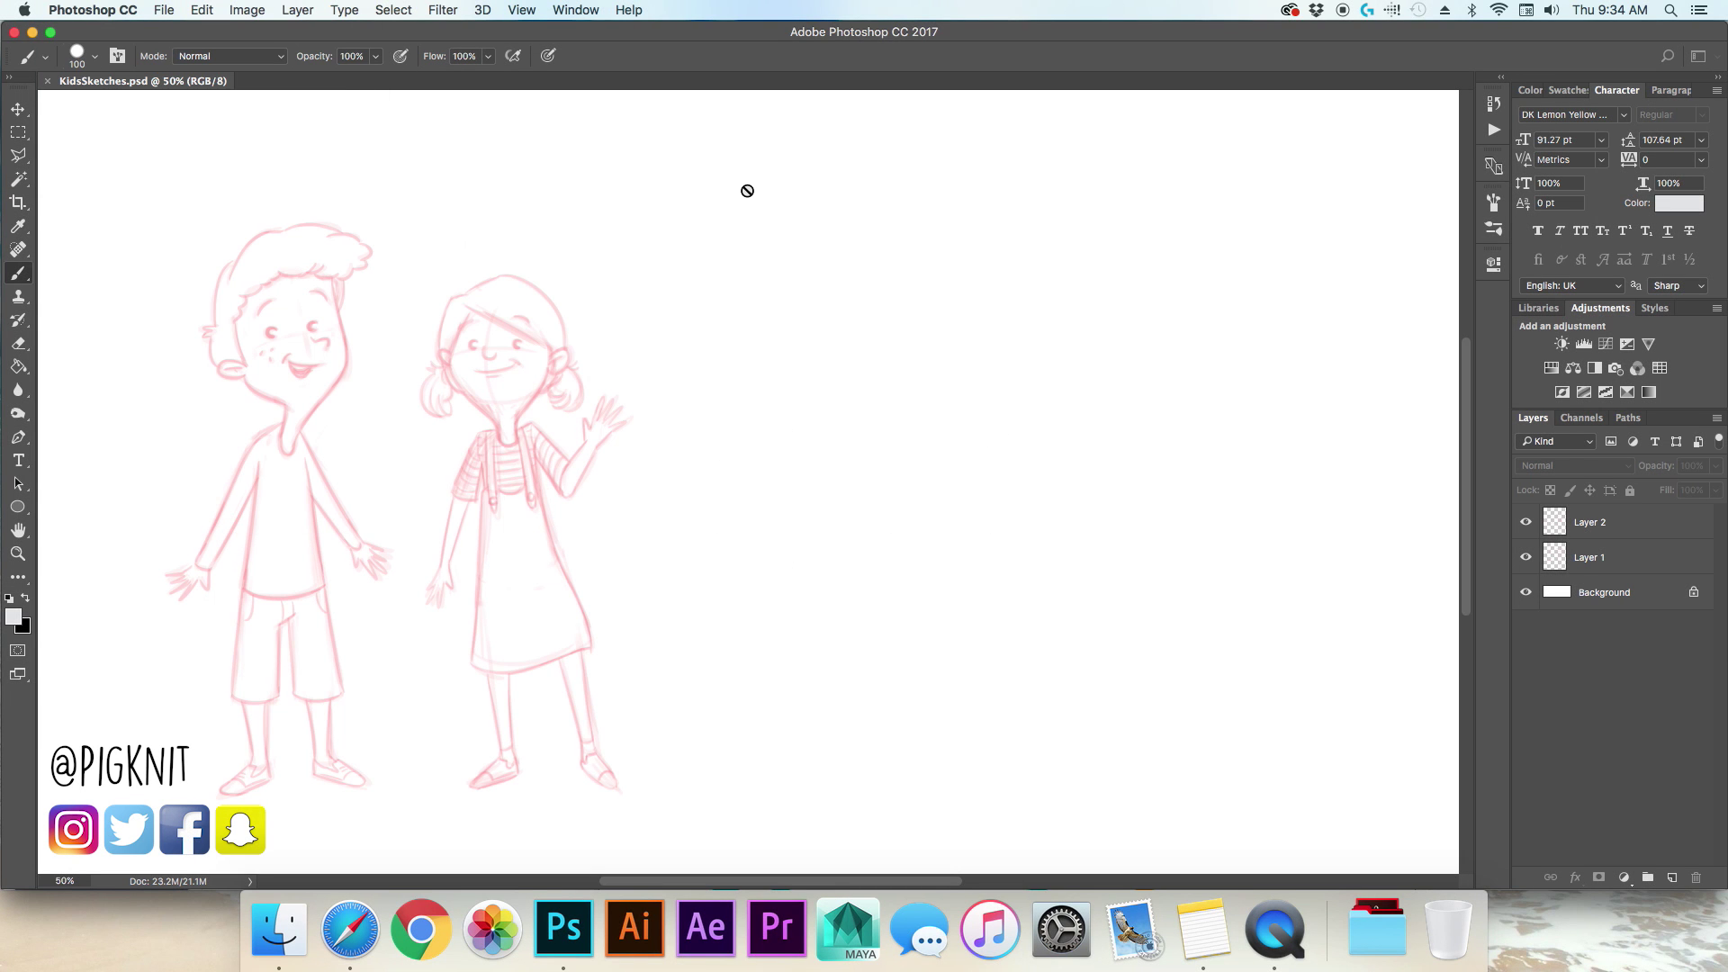
key("super+n")
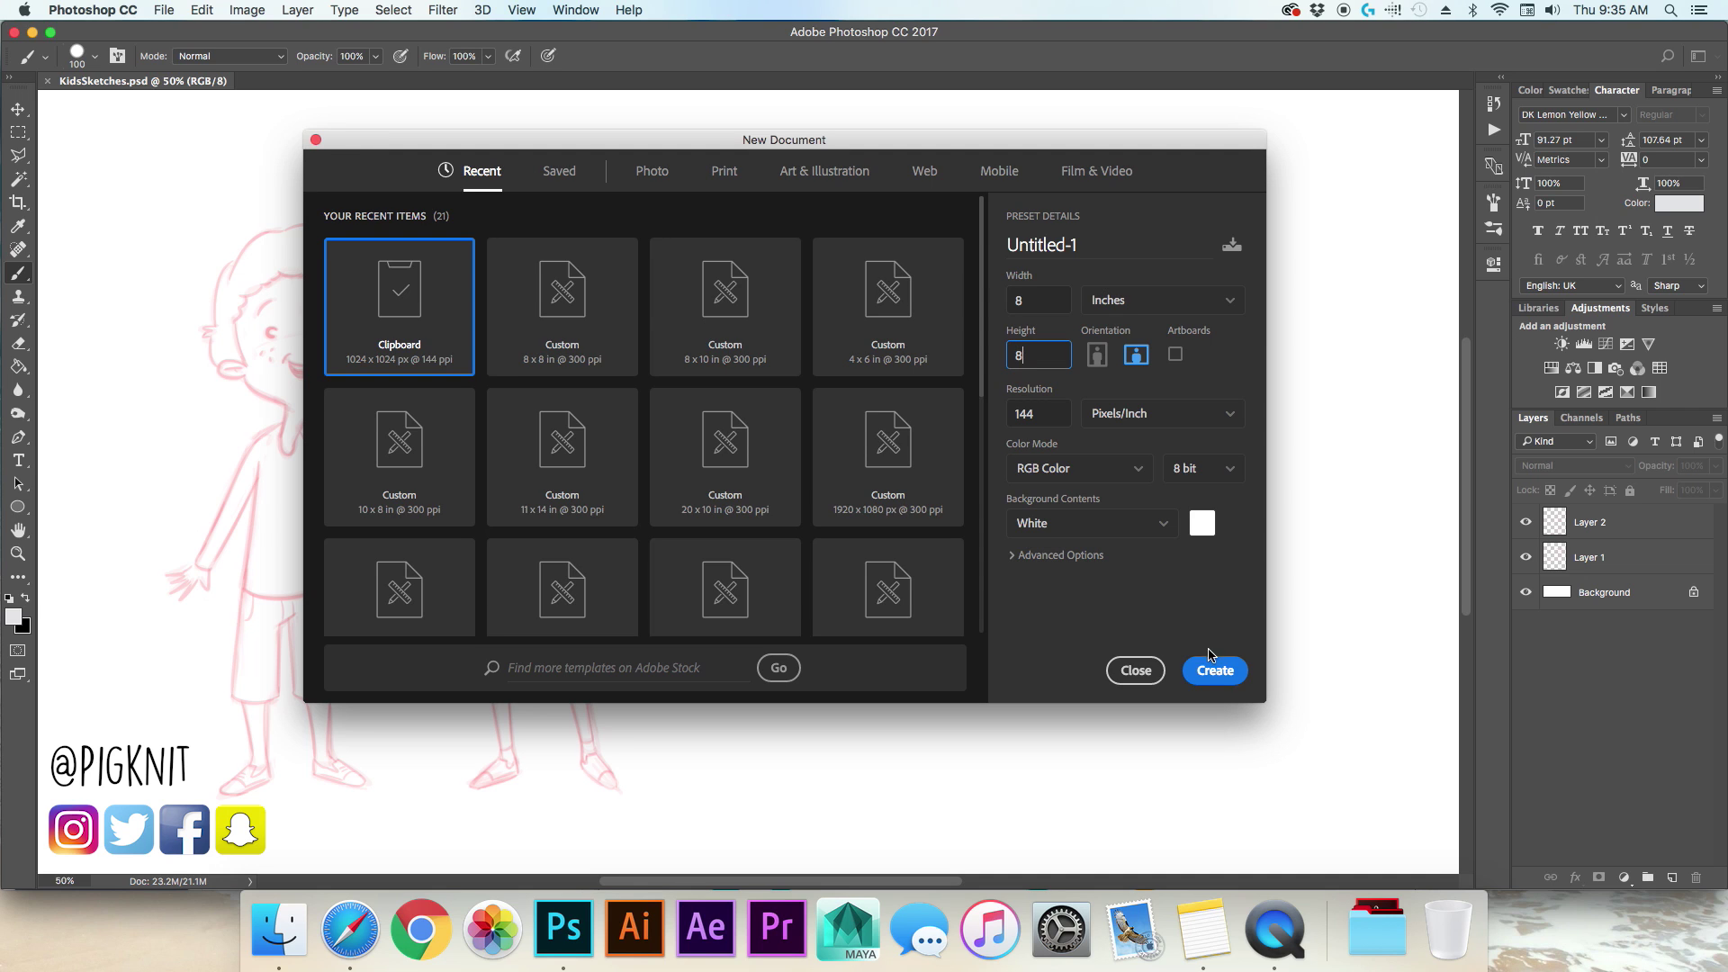
double_click(1044, 412)
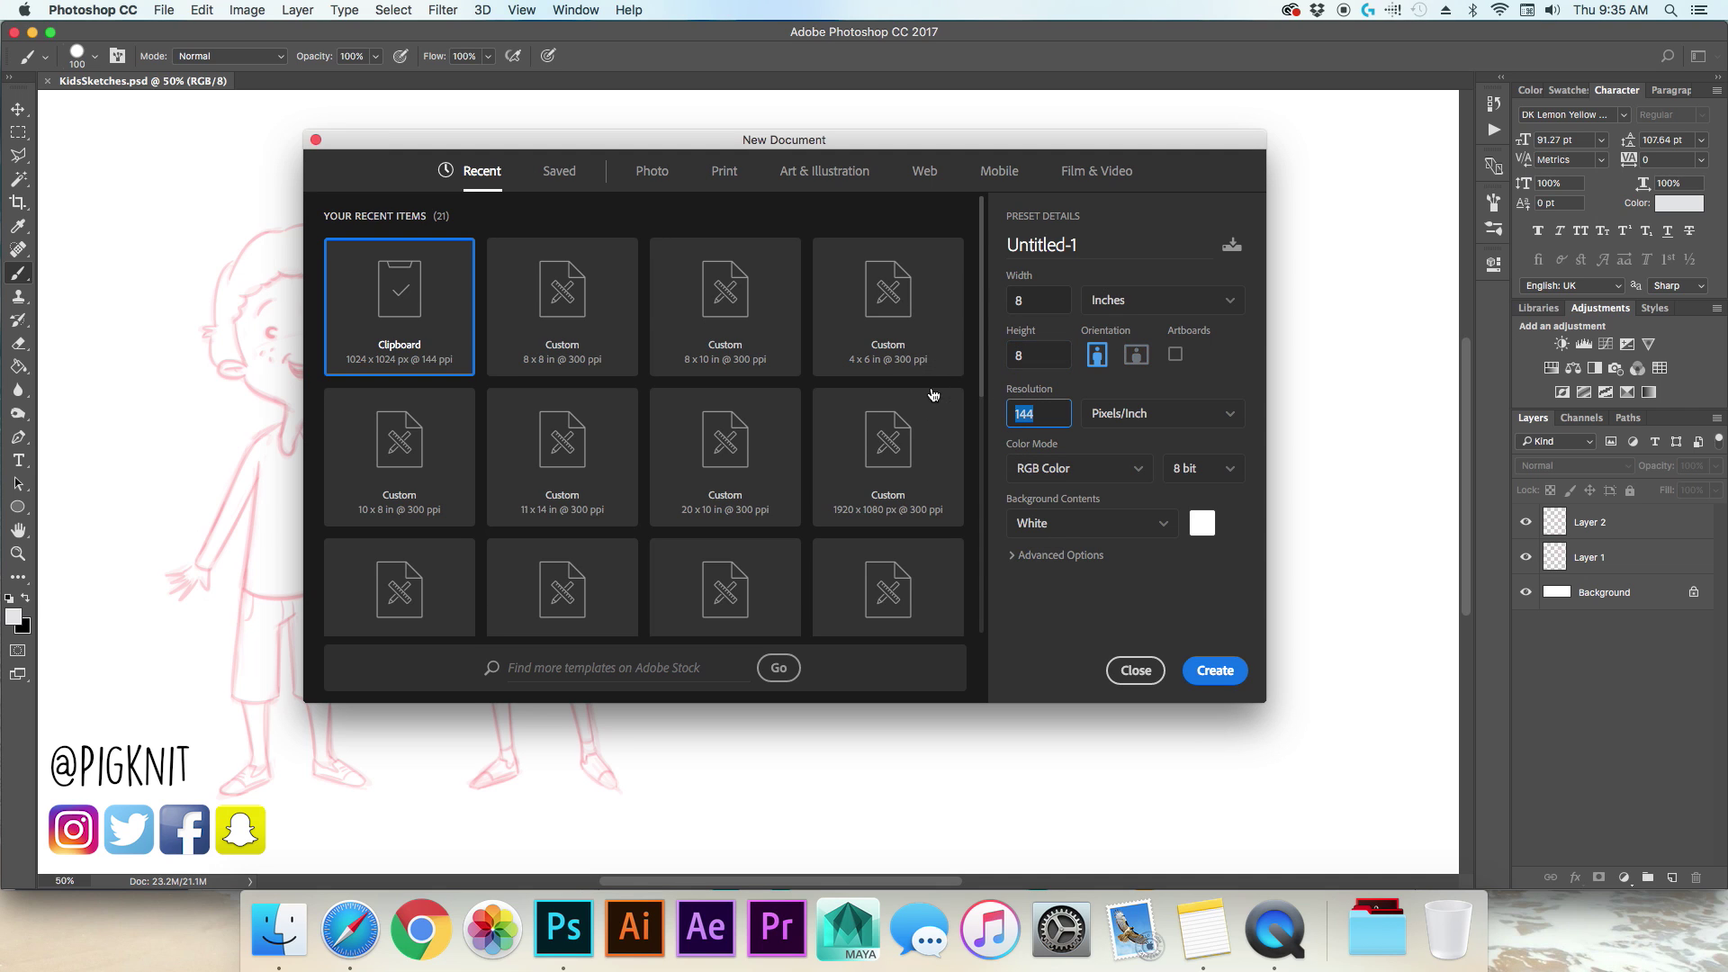
type("300")
left_click(1197, 601)
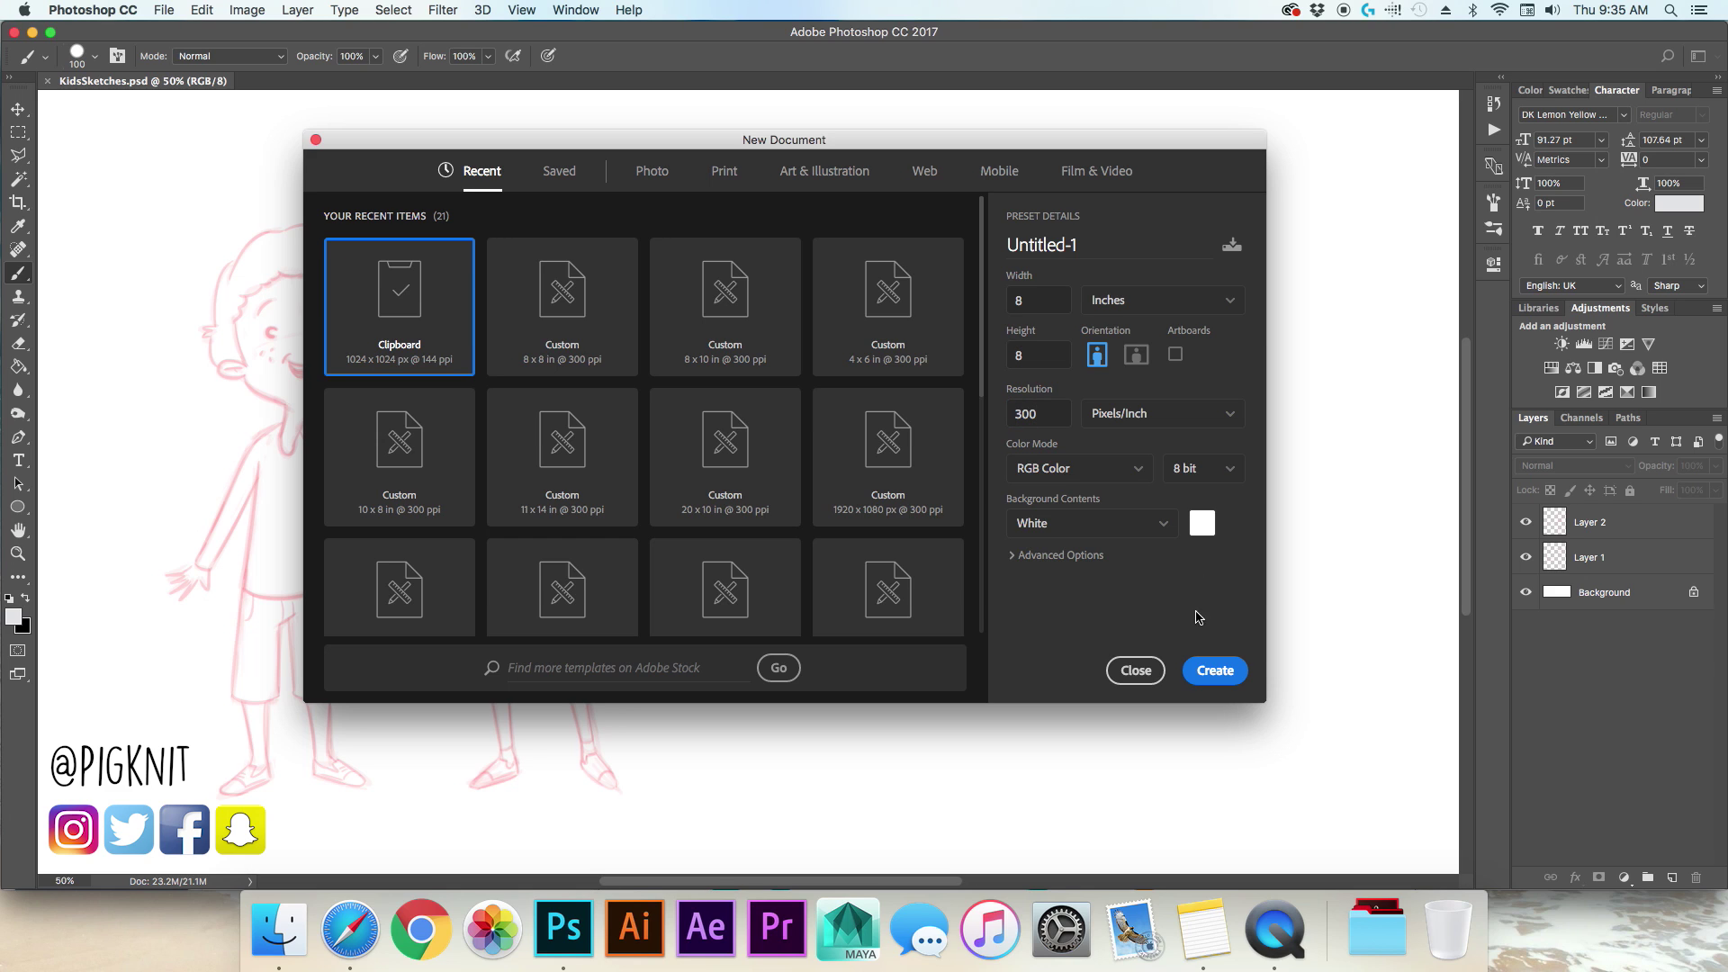
left_click(1215, 671)
Step: Add Layer 1 and sketch a faint light-purple head circle with a size-15, 10%-opacity brush
left_click(18, 108)
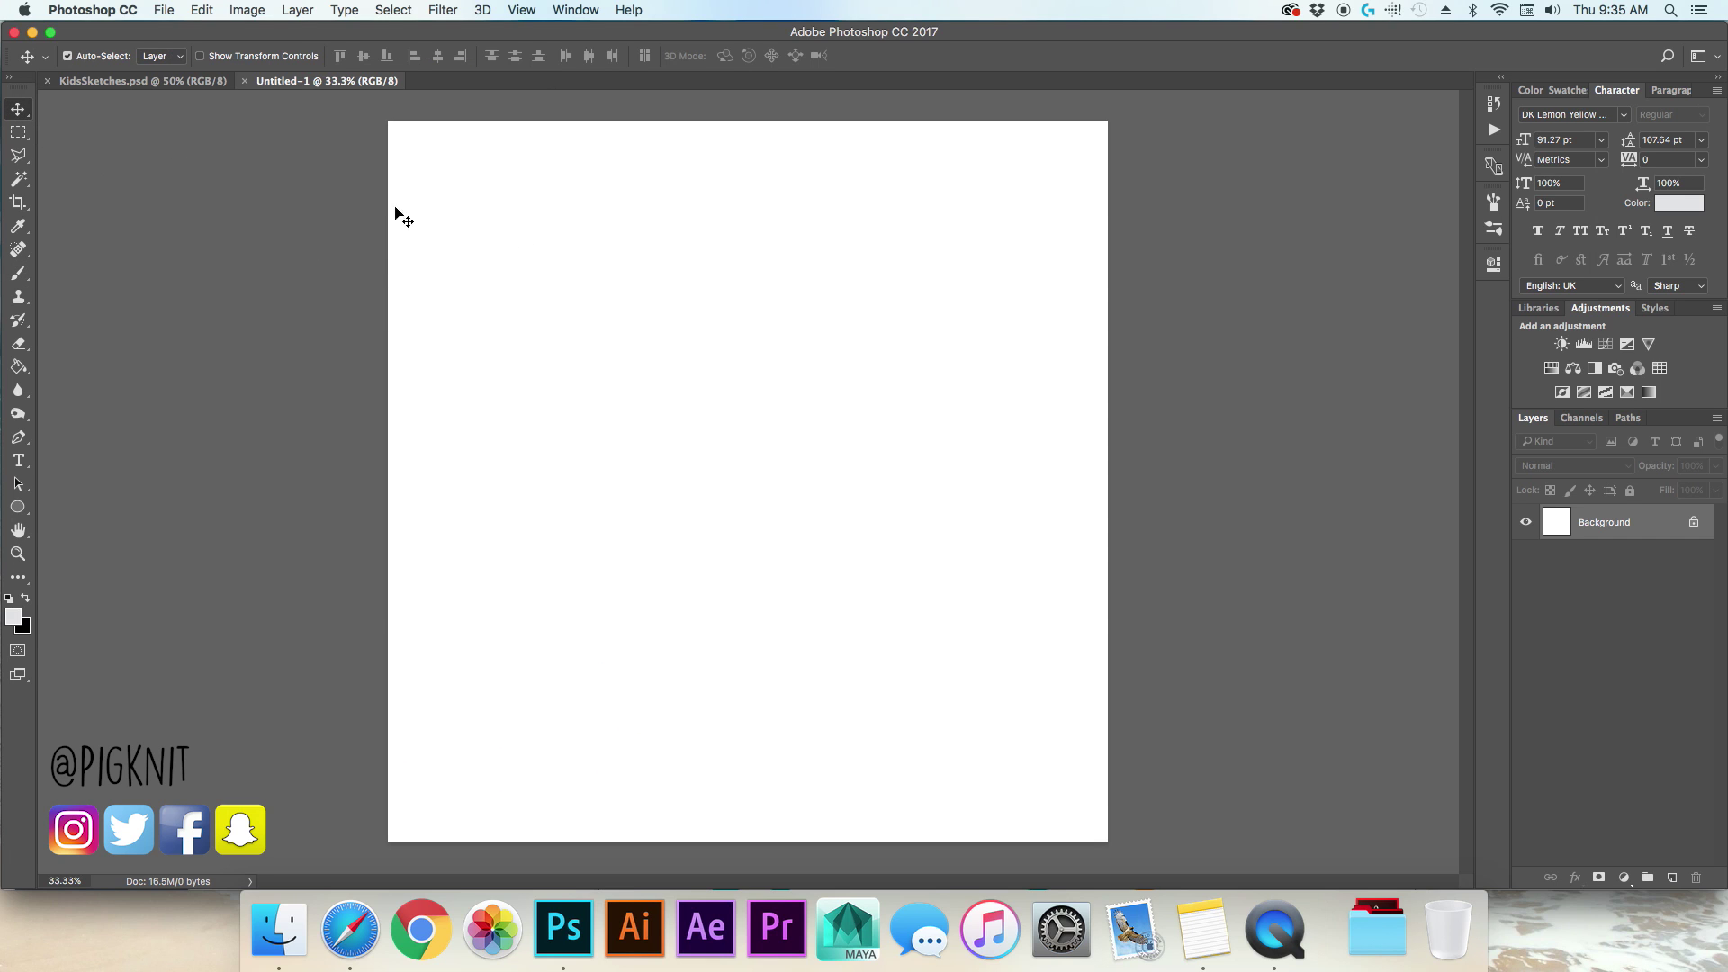
left_click(1672, 878)
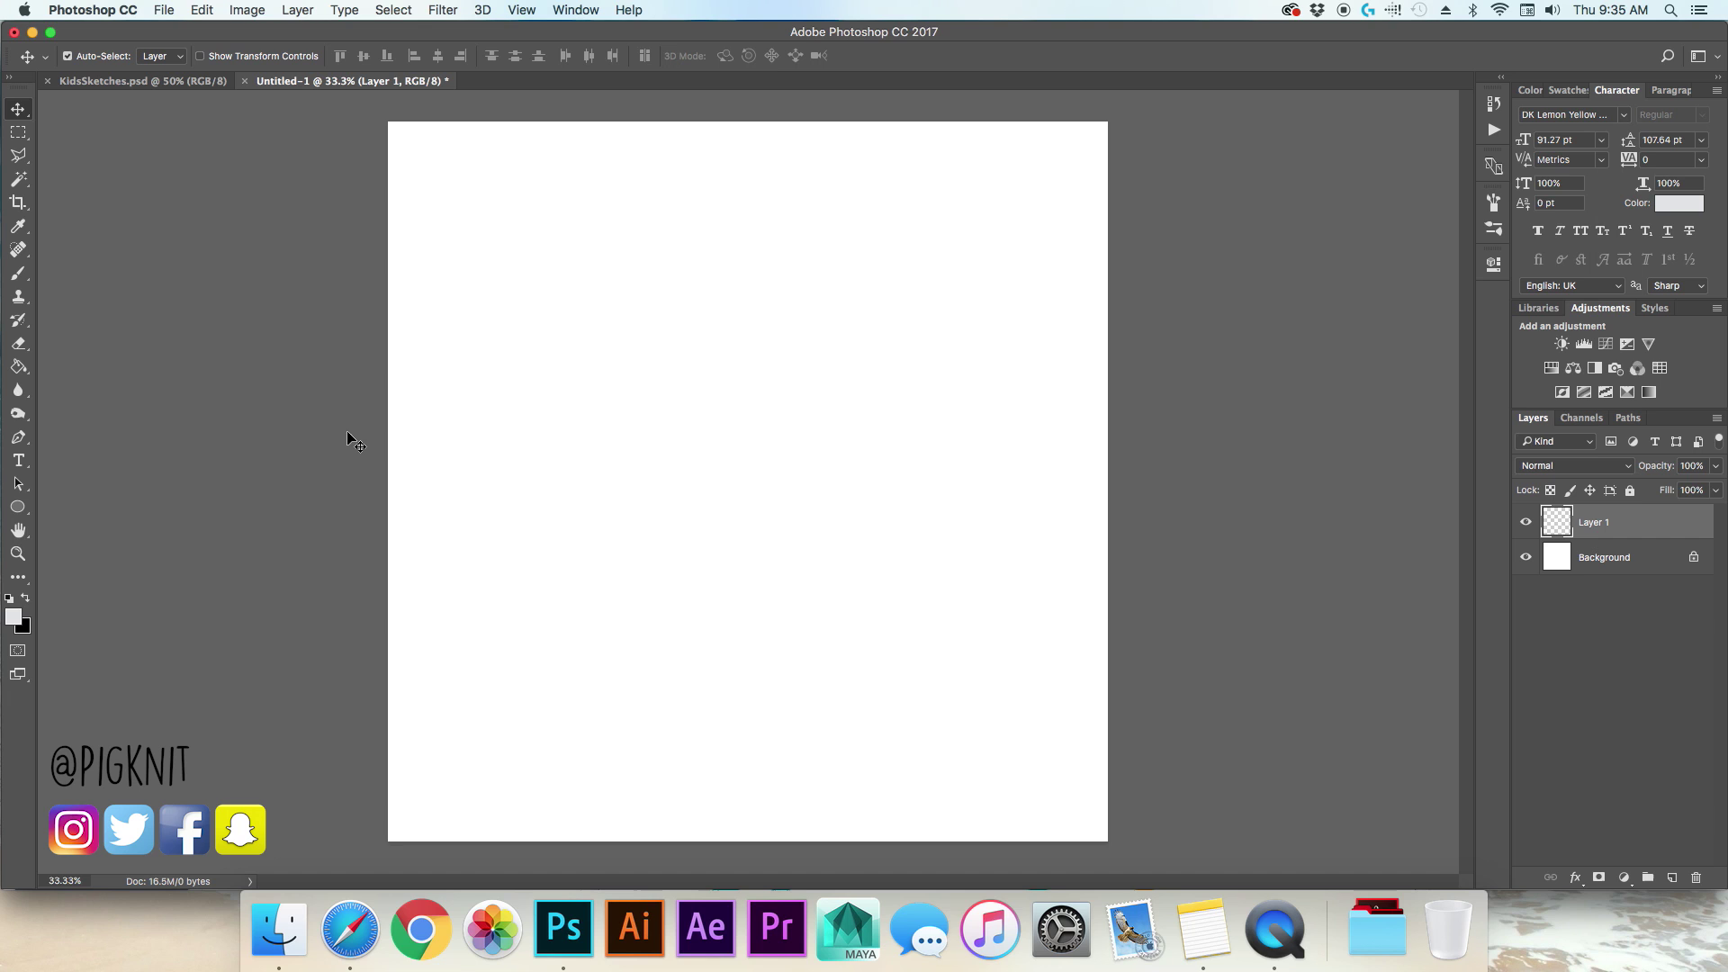
left_click(18, 225)
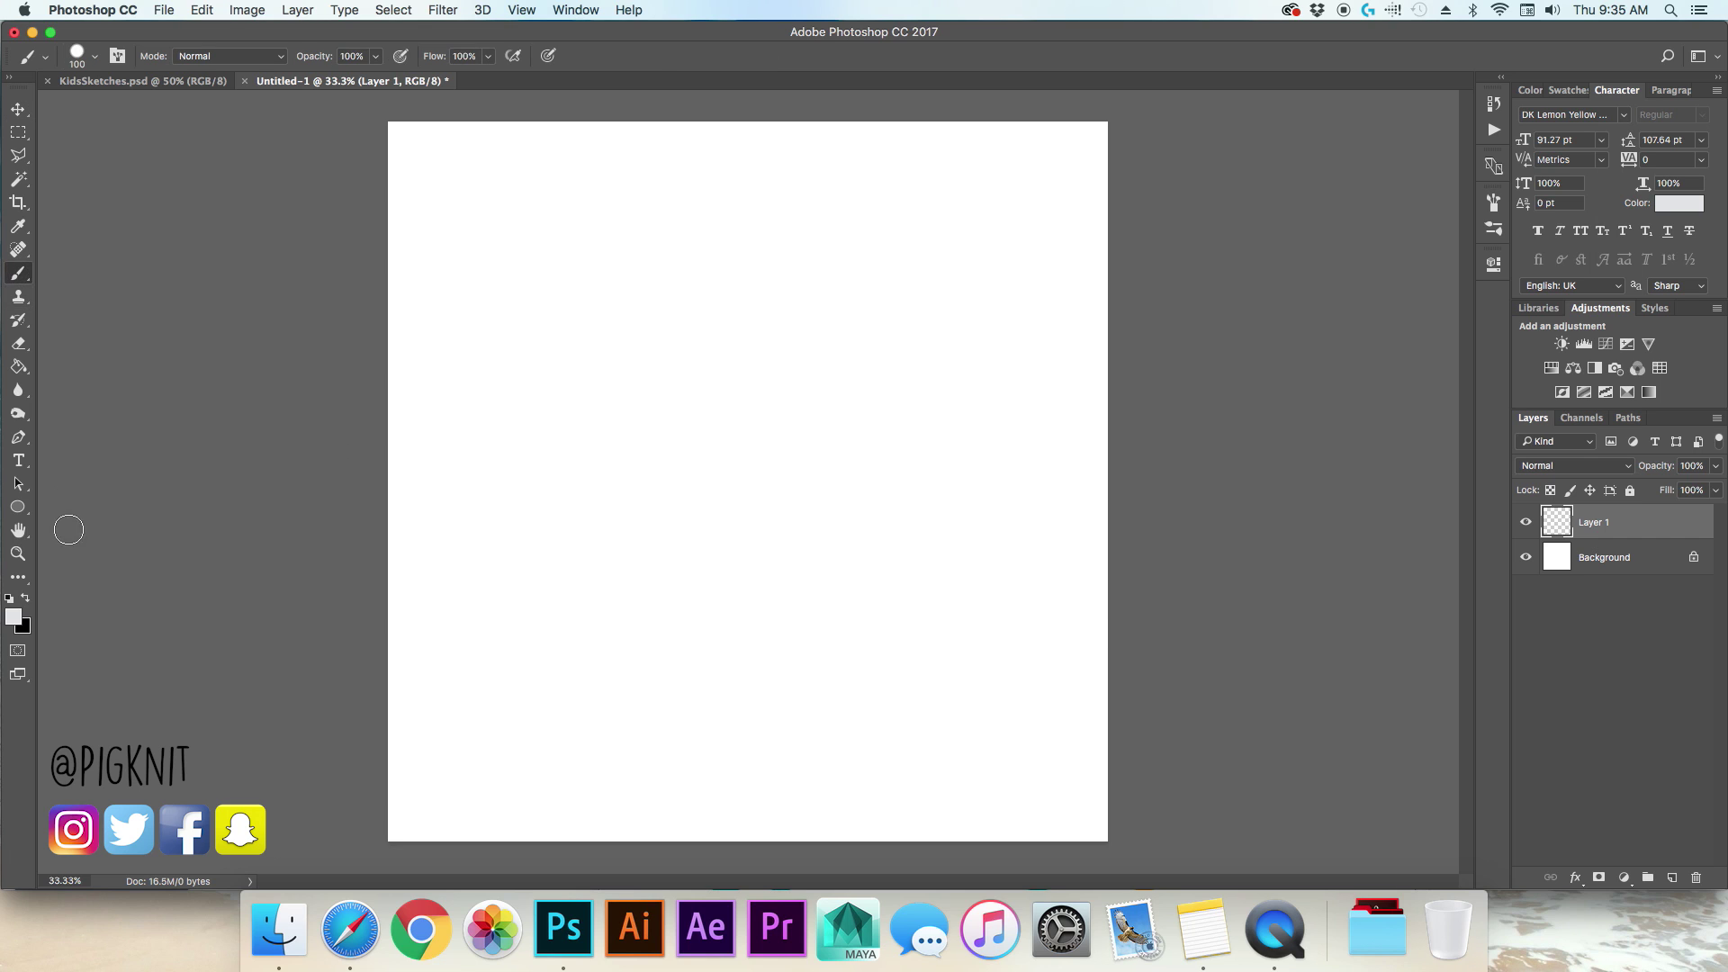
left_click(13, 616)
mouse_move(1092, 269)
left_mouse_down()
mouse_move(1065, 257)
mouse_move(1086, 250)
left_mouse_up()
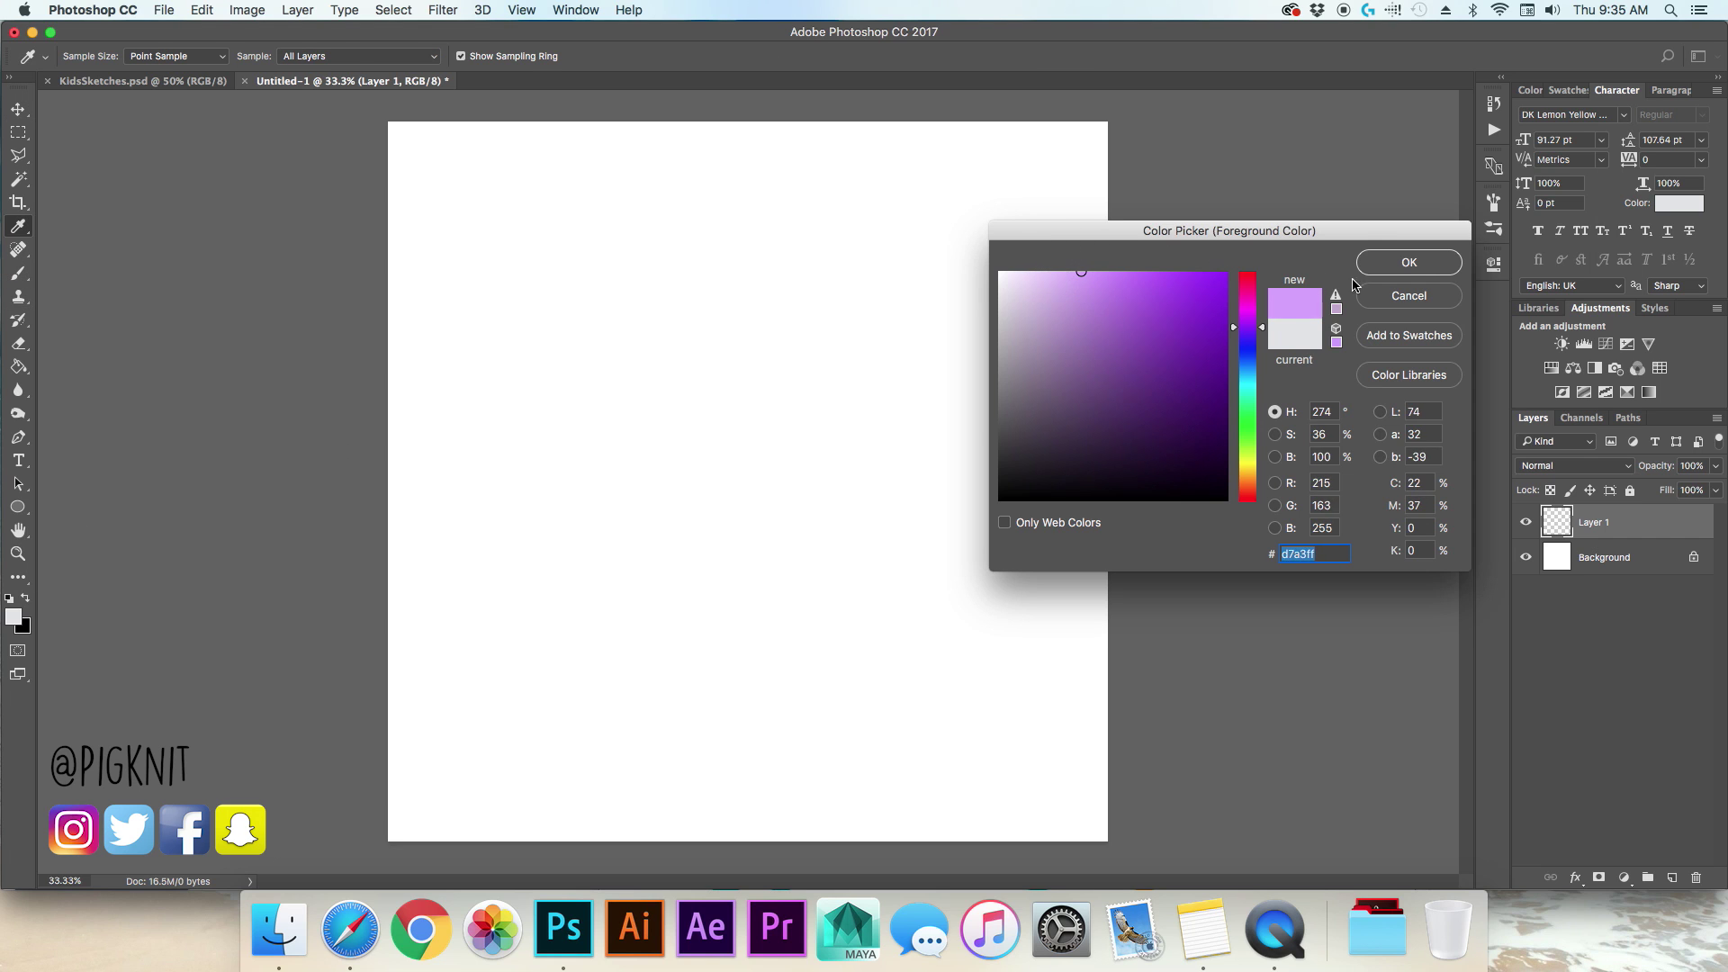
left_click(1363, 263)
key("b")
key("bracketleft")
key("bracketleft")
key("bracketleft")
key("bracketleft")
key("bracketleft")
key("bracketleft")
key("bracketleft")
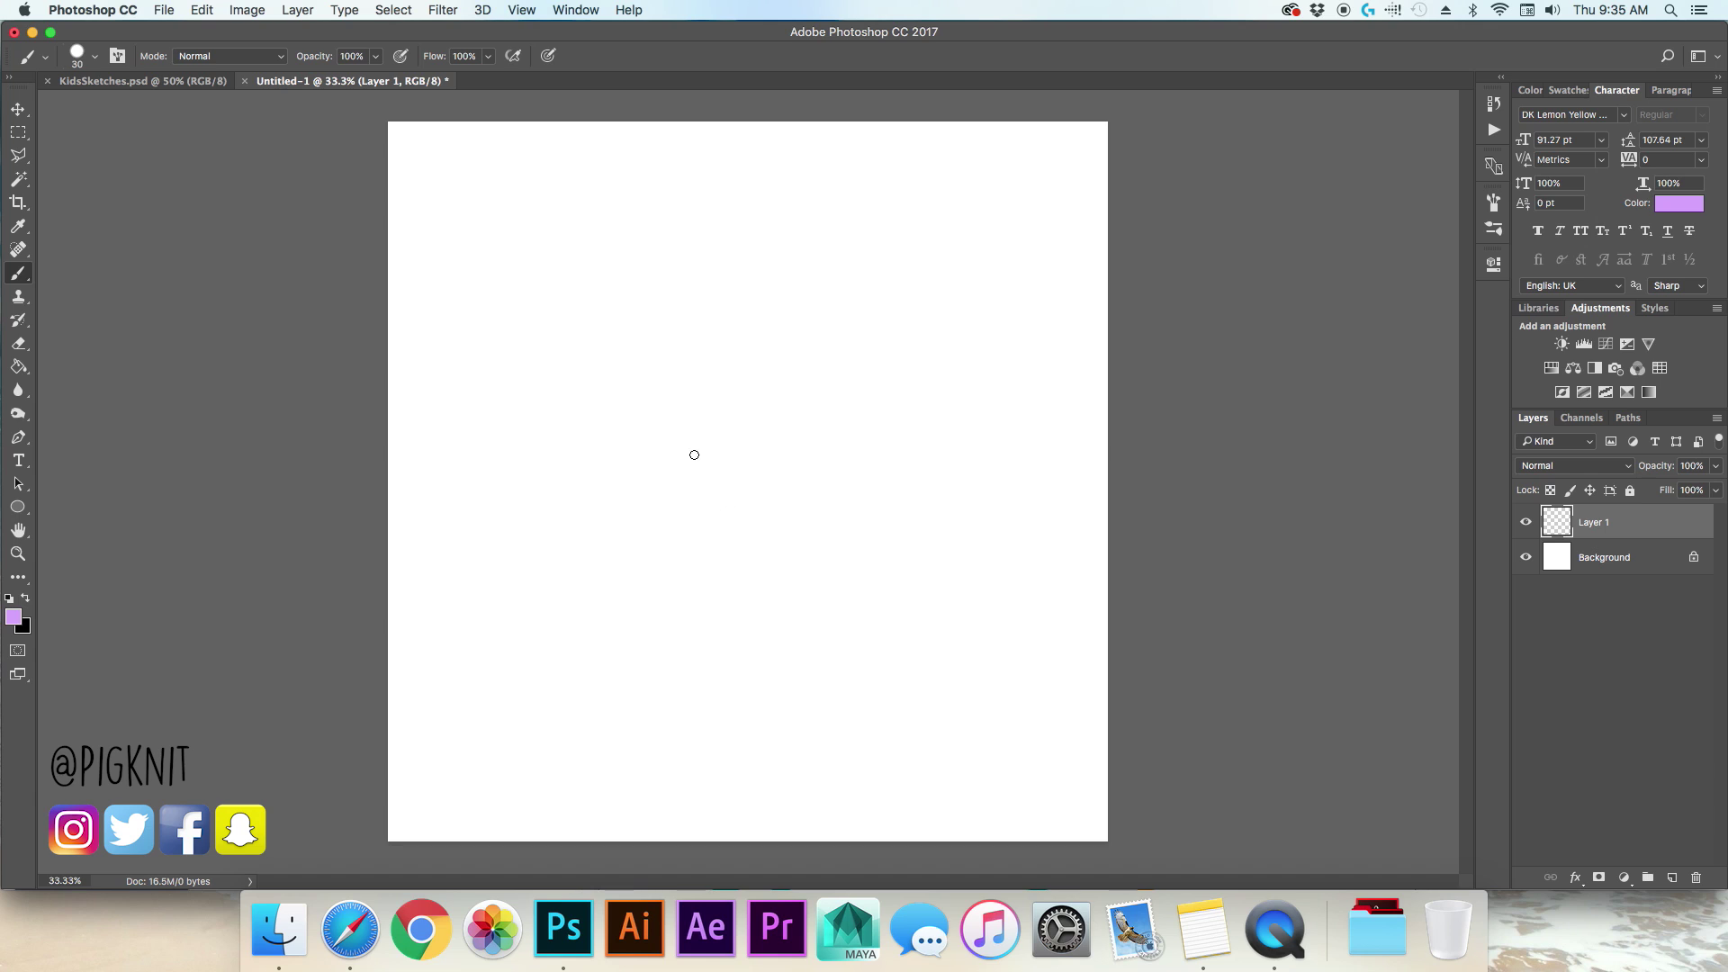
key("bracketleft")
key("Return")
left_click_drag(765, 340, 692, 416)
Step: Set the brush's Shape Dynamics size jitter control to Pen Pressure
key("F5")
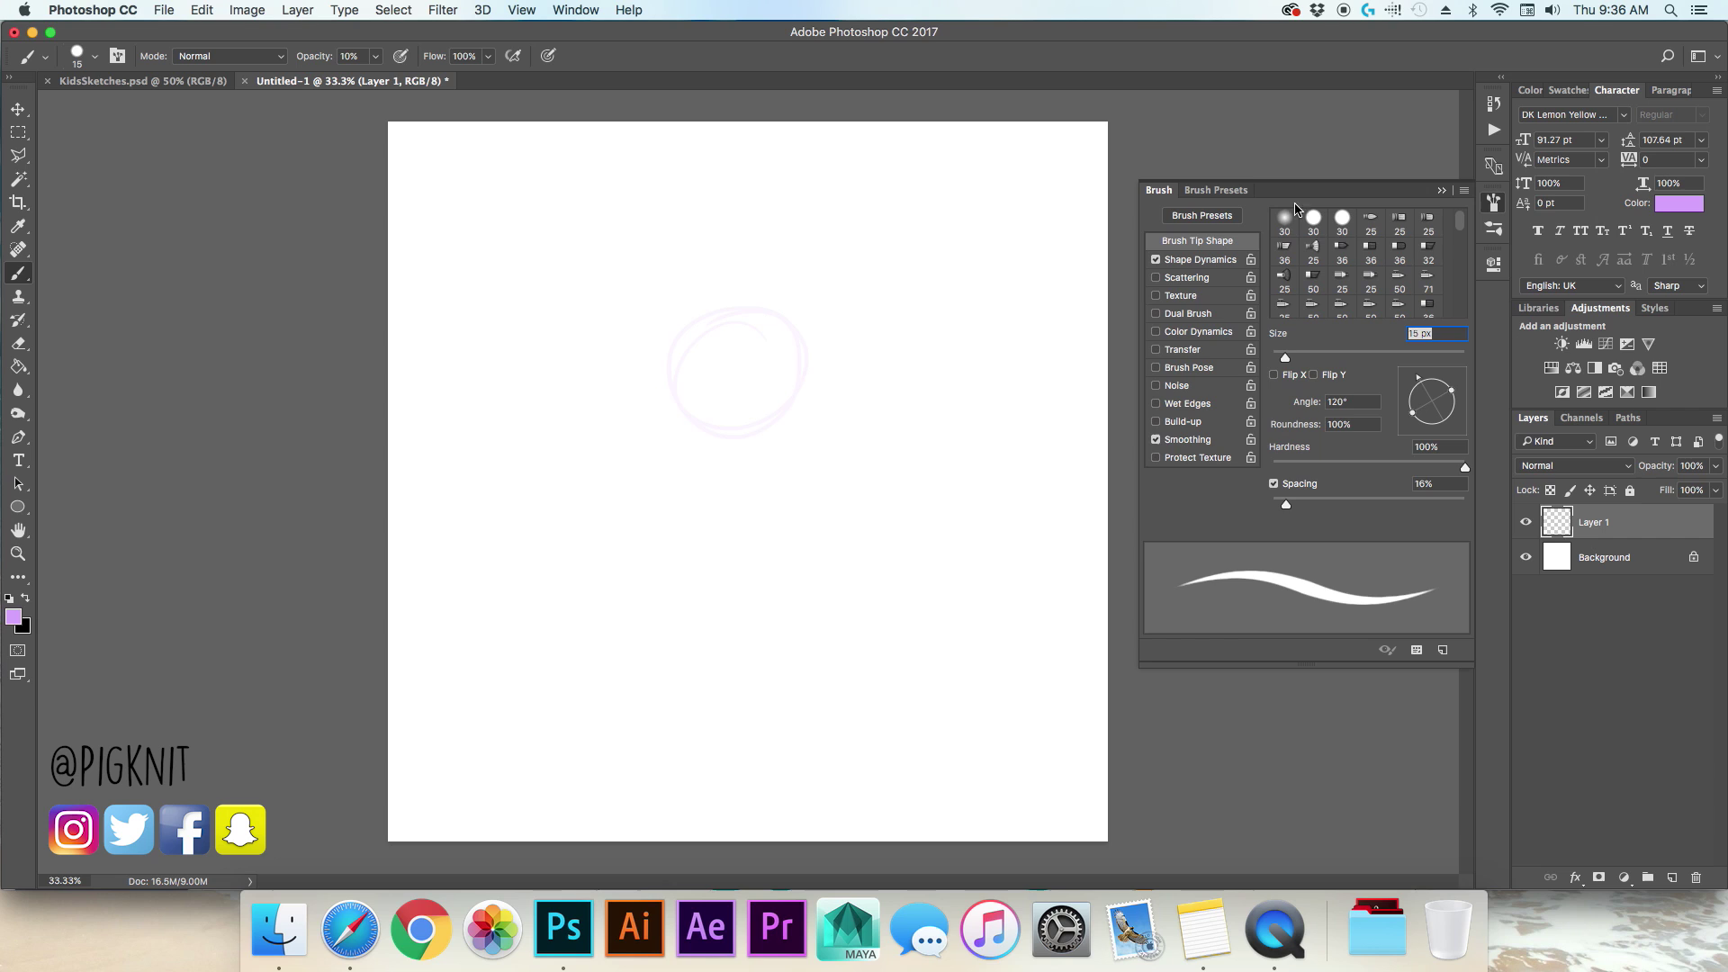
left_click(1210, 259)
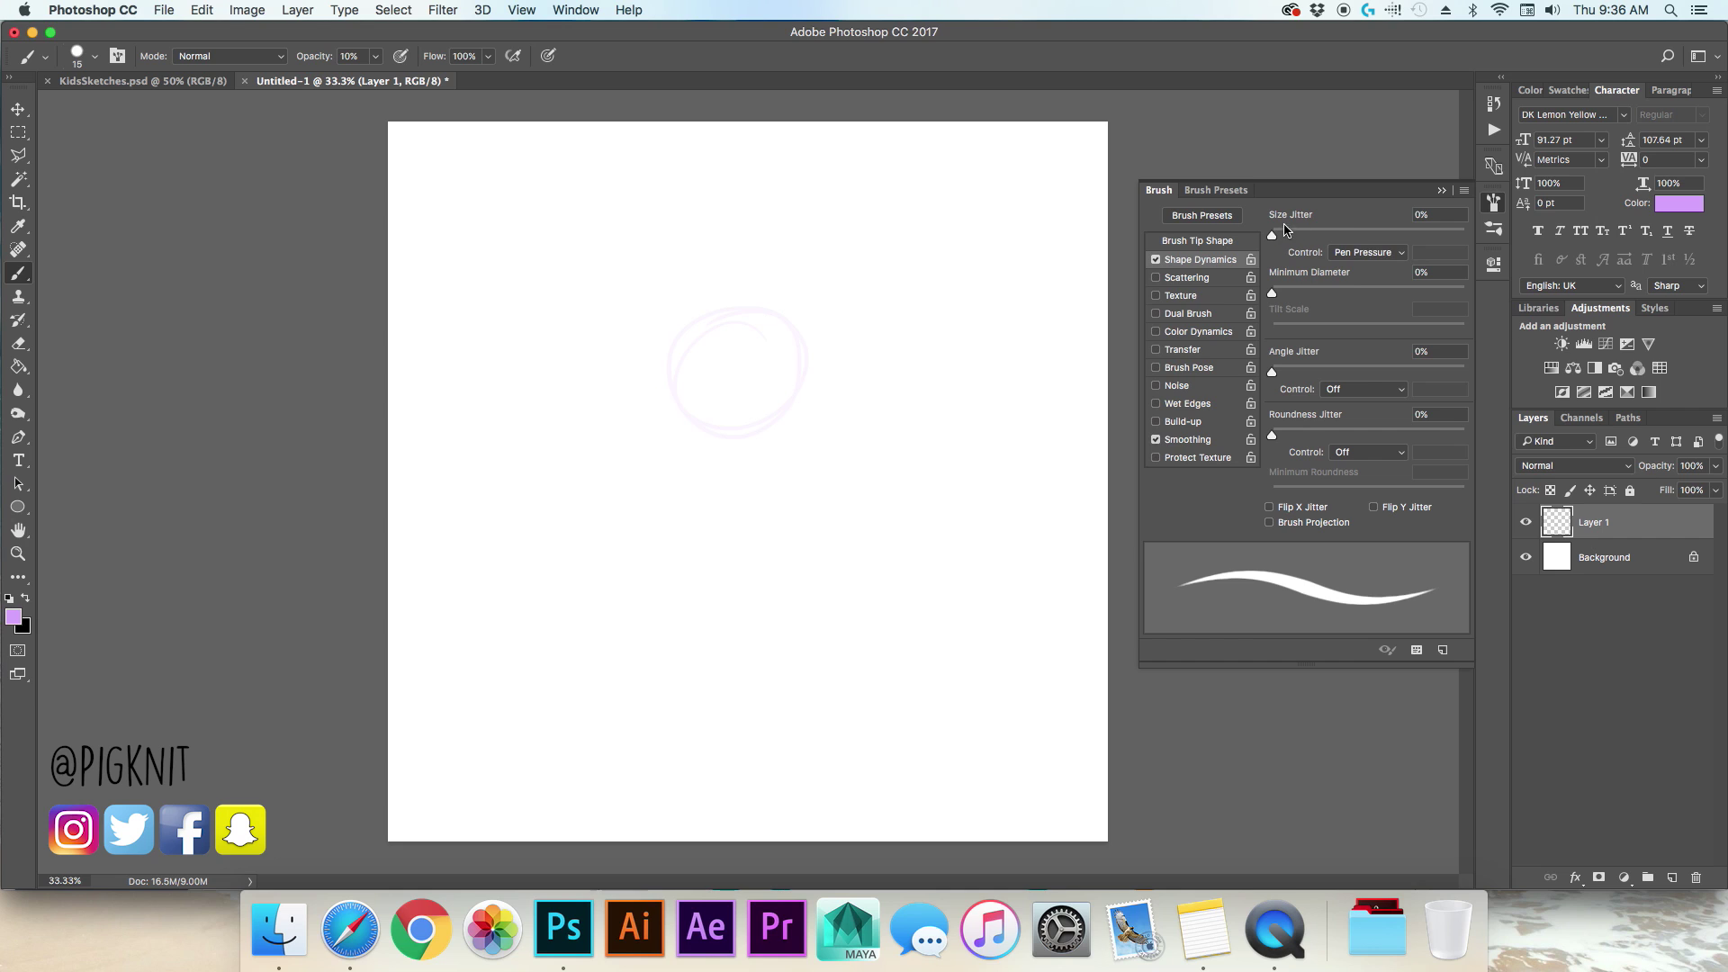
left_click(1380, 252)
left_click(1379, 252)
left_click(1363, 255)
left_click(1362, 226)
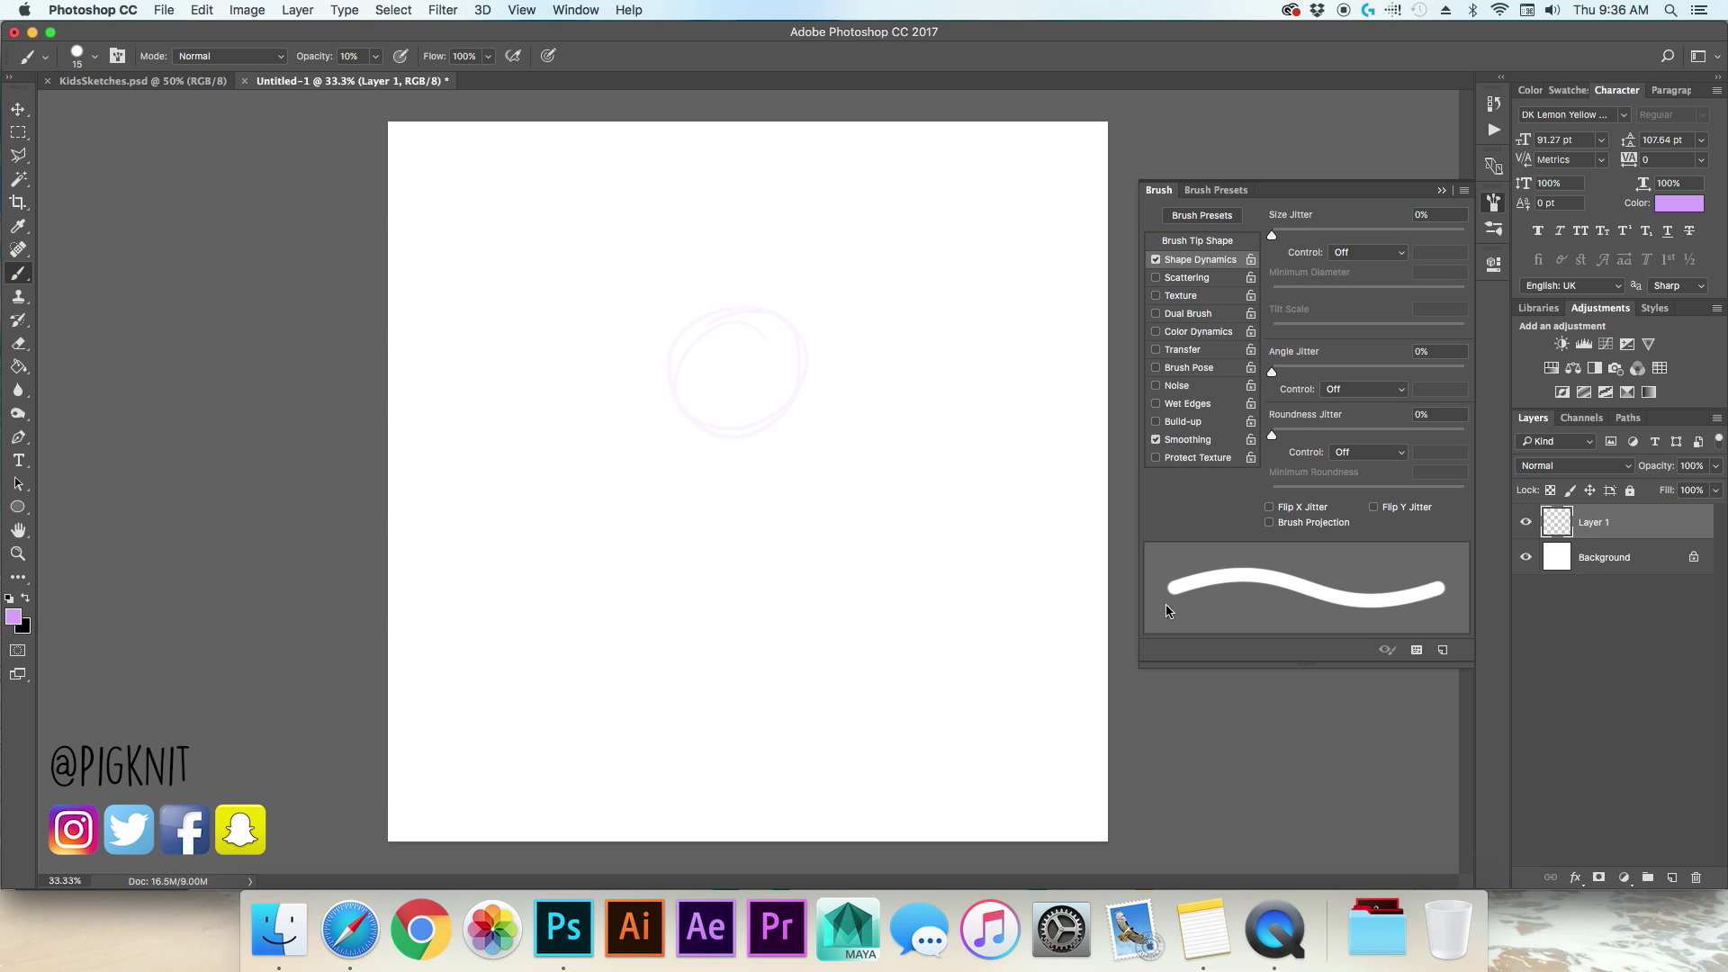
left_click(1361, 255)
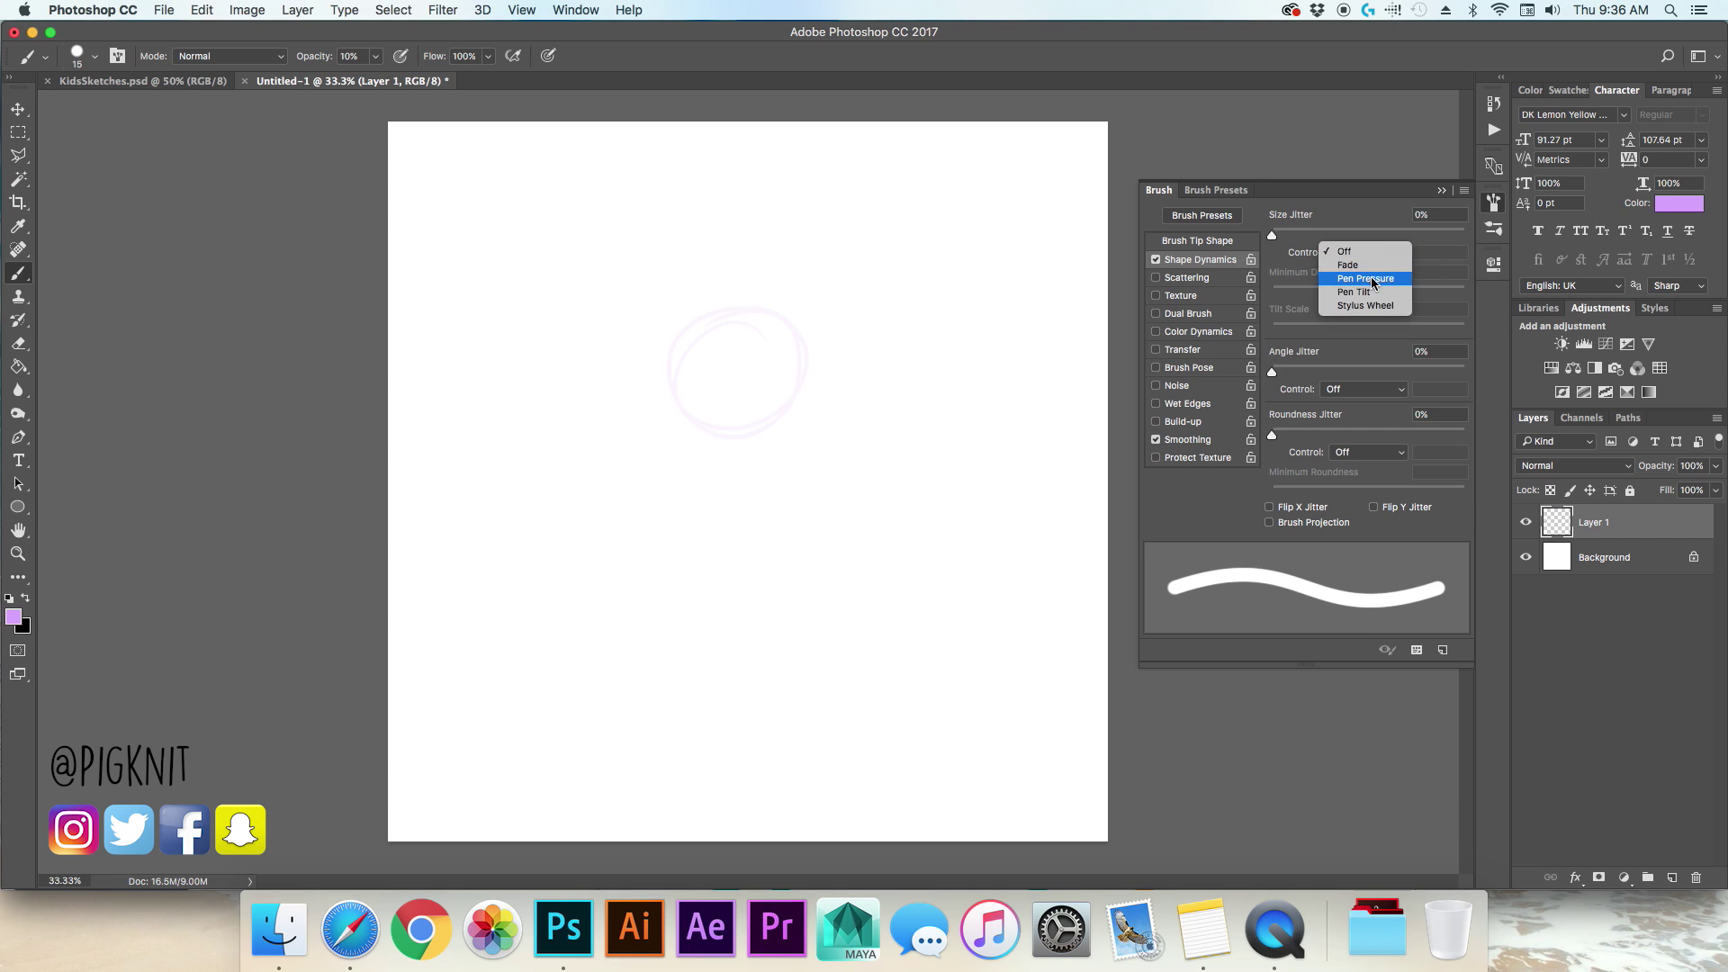
left_click(1365, 279)
key("F5")
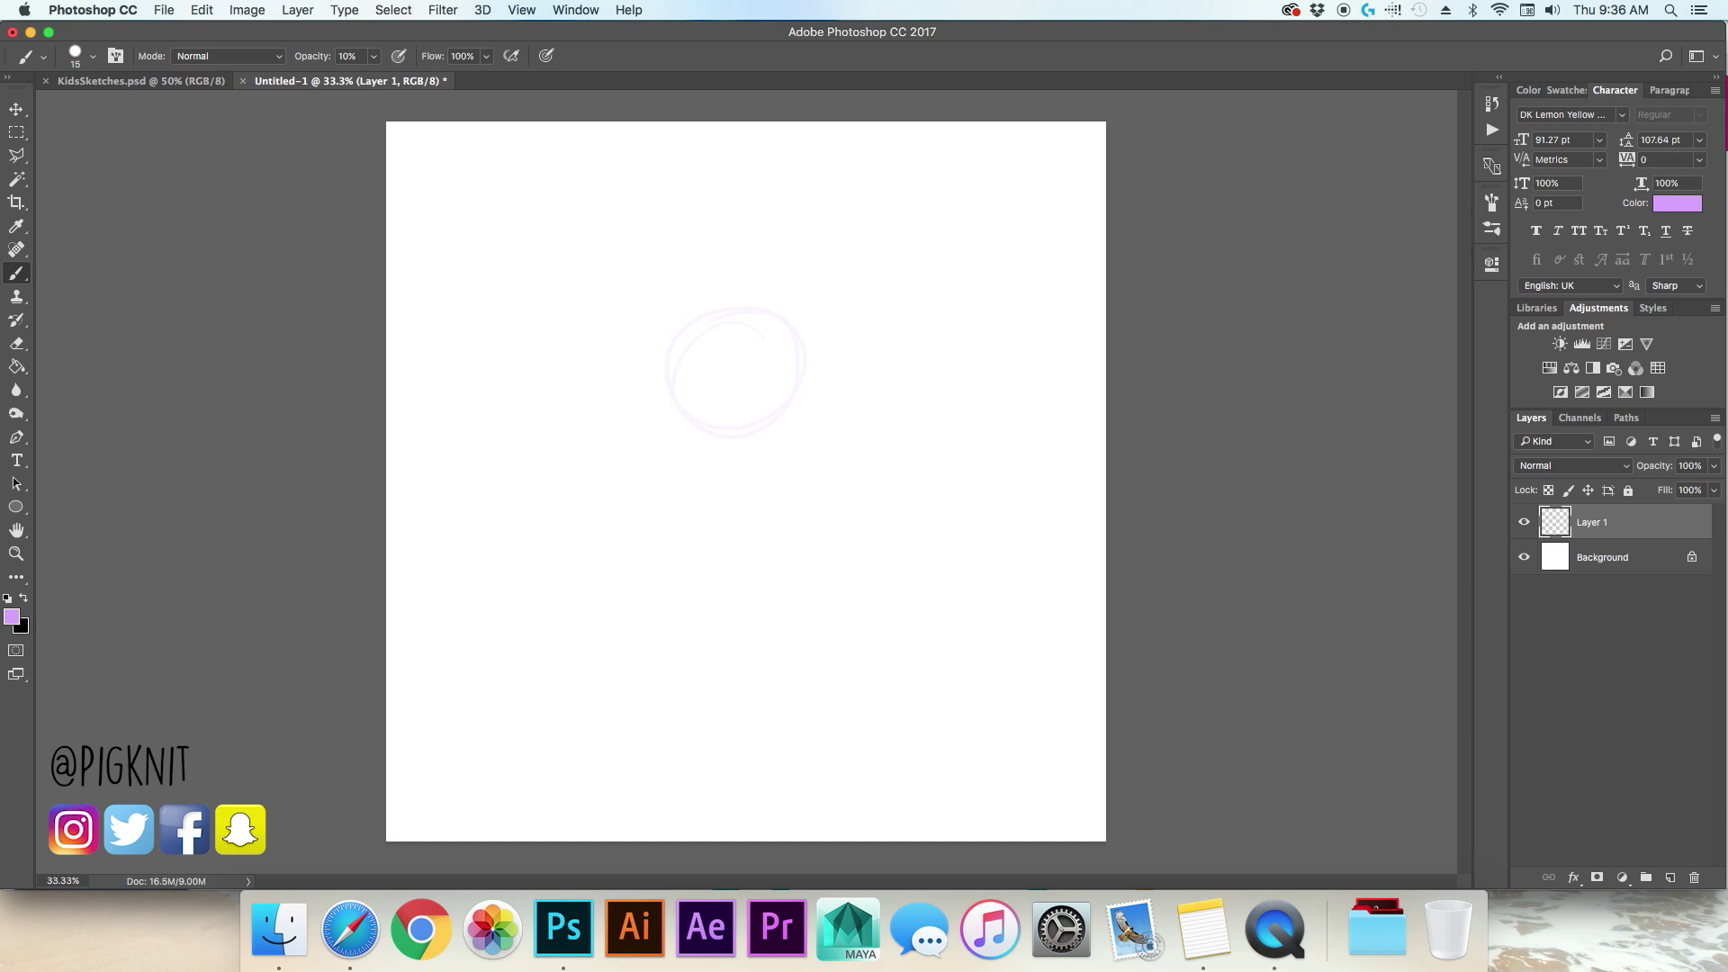
Step: Sketch a larger head circle, the body, legs and a kite-like laptop shape, undoing stray strokes
left_click_drag(756, 297, 666, 378)
left_click_drag(752, 311, 739, 436)
key("super+alt+z")
key("super+alt+z")
left_click_drag(697, 441, 648, 630)
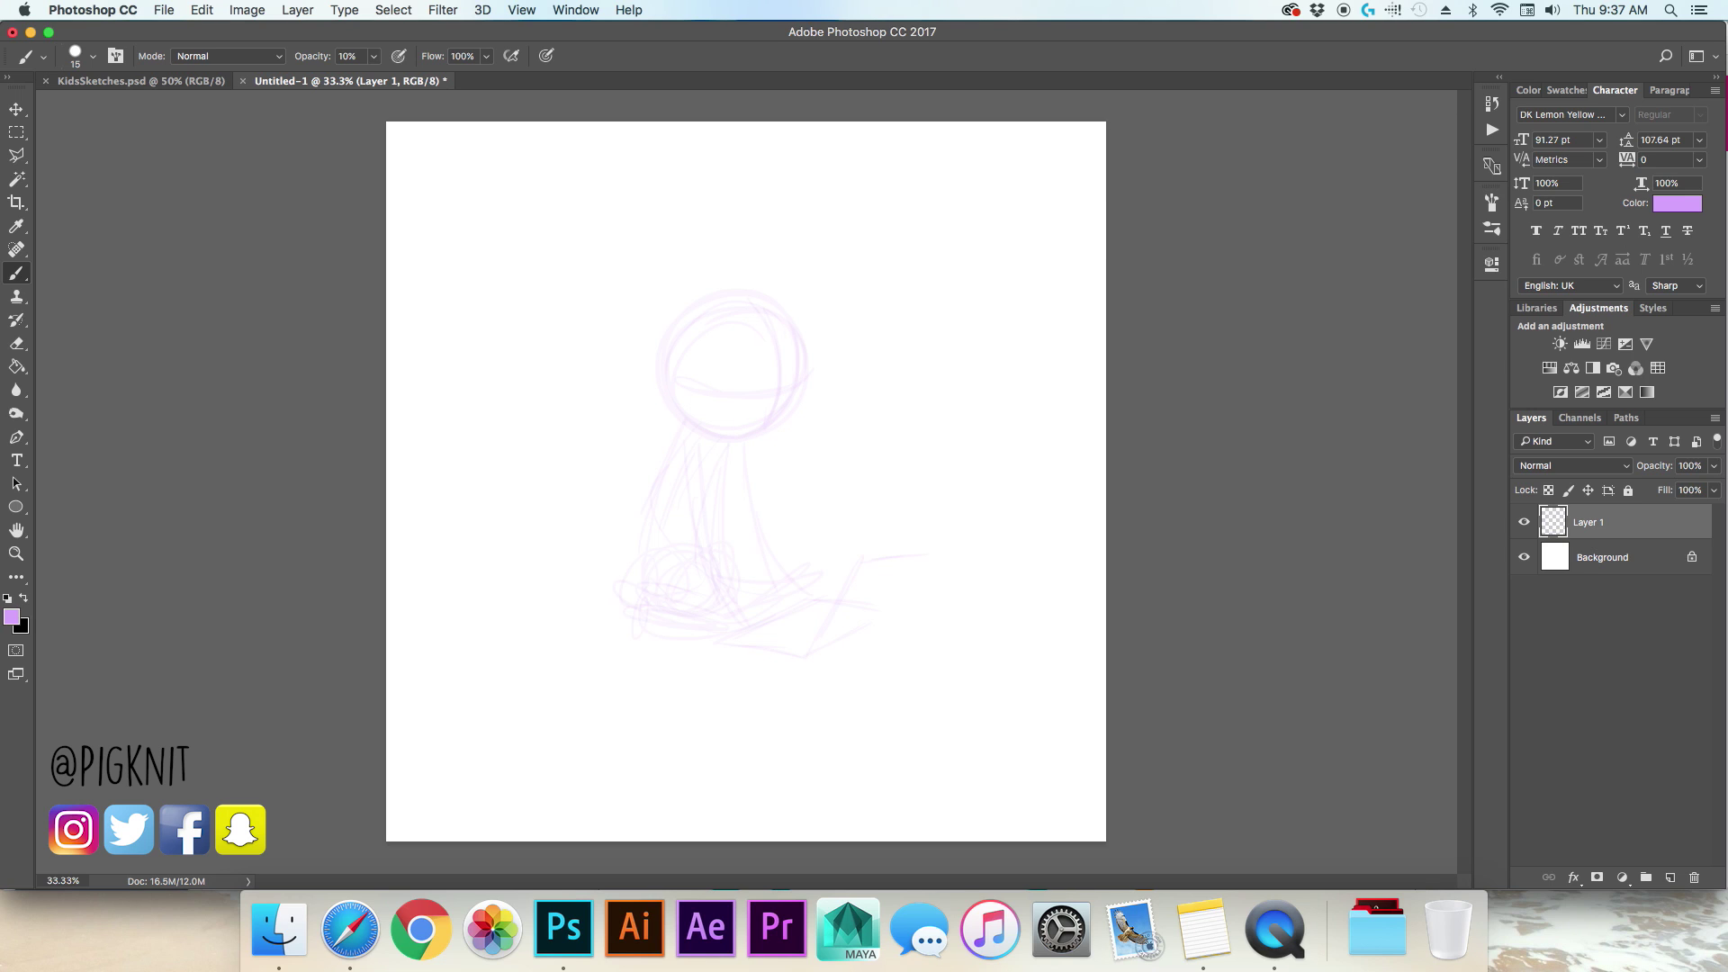
key("super+alt+z")
key("super+alt+z")
left_click_drag(810, 655, 922, 557)
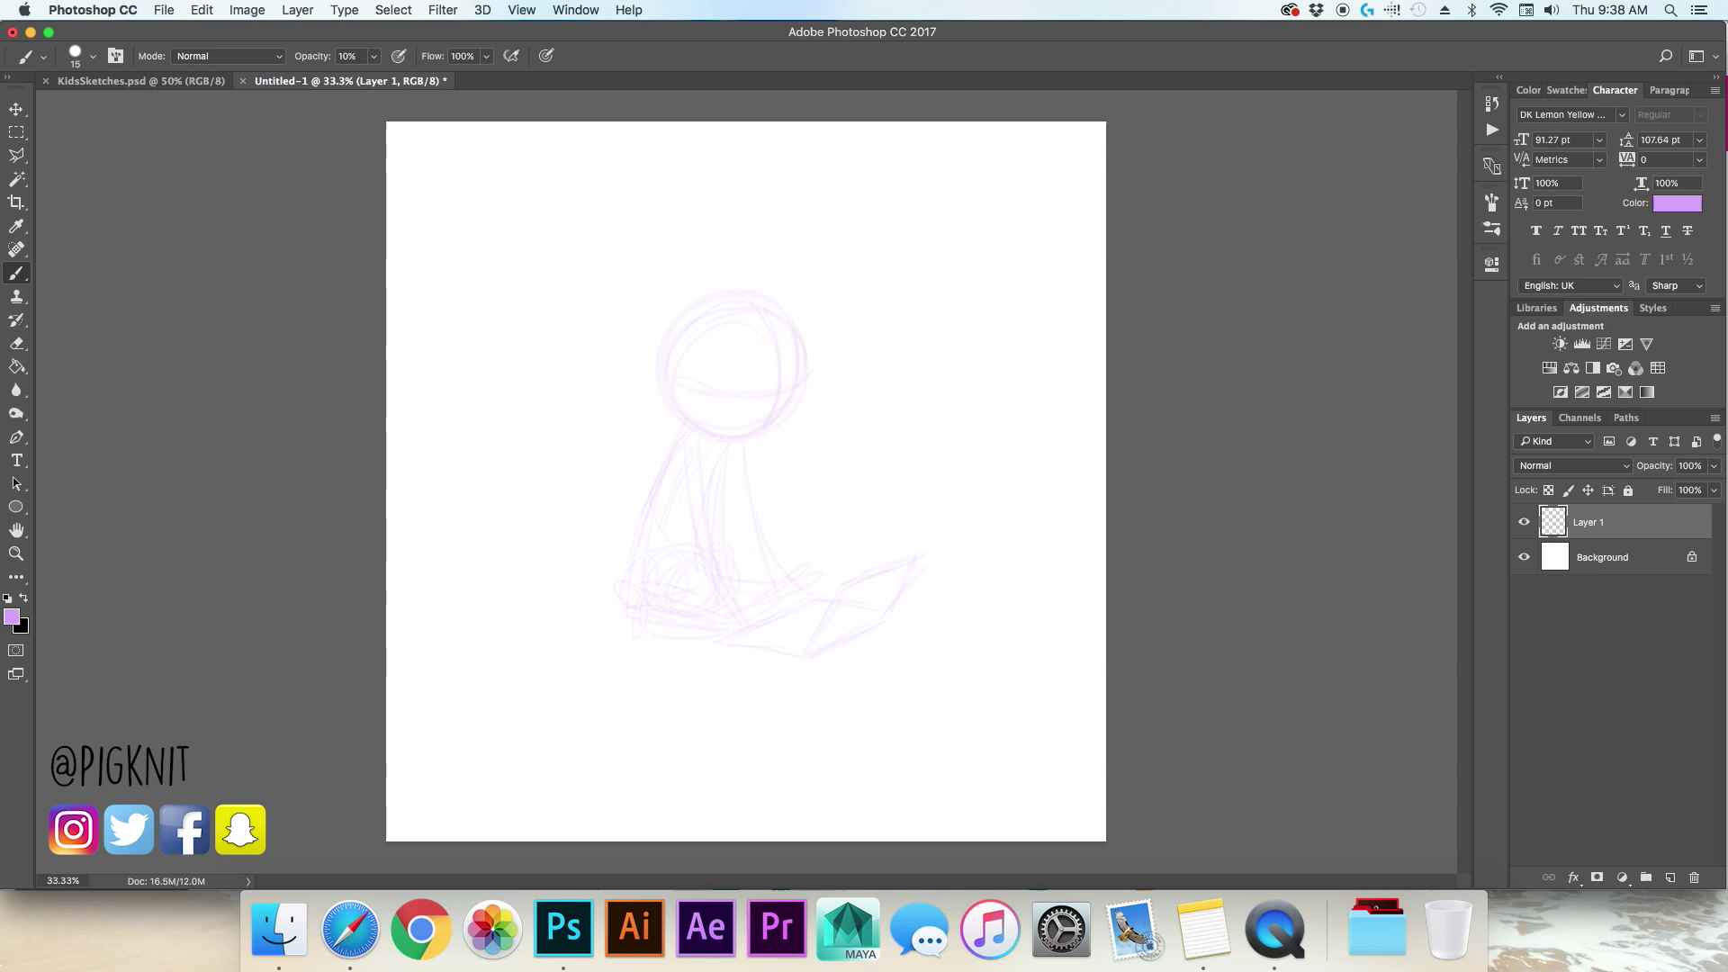
Step: Lower Layer 1 opacity to 76% and add Layer 2 above it
left_click(1713, 465)
left_click_drag(1715, 486, 1692, 487)
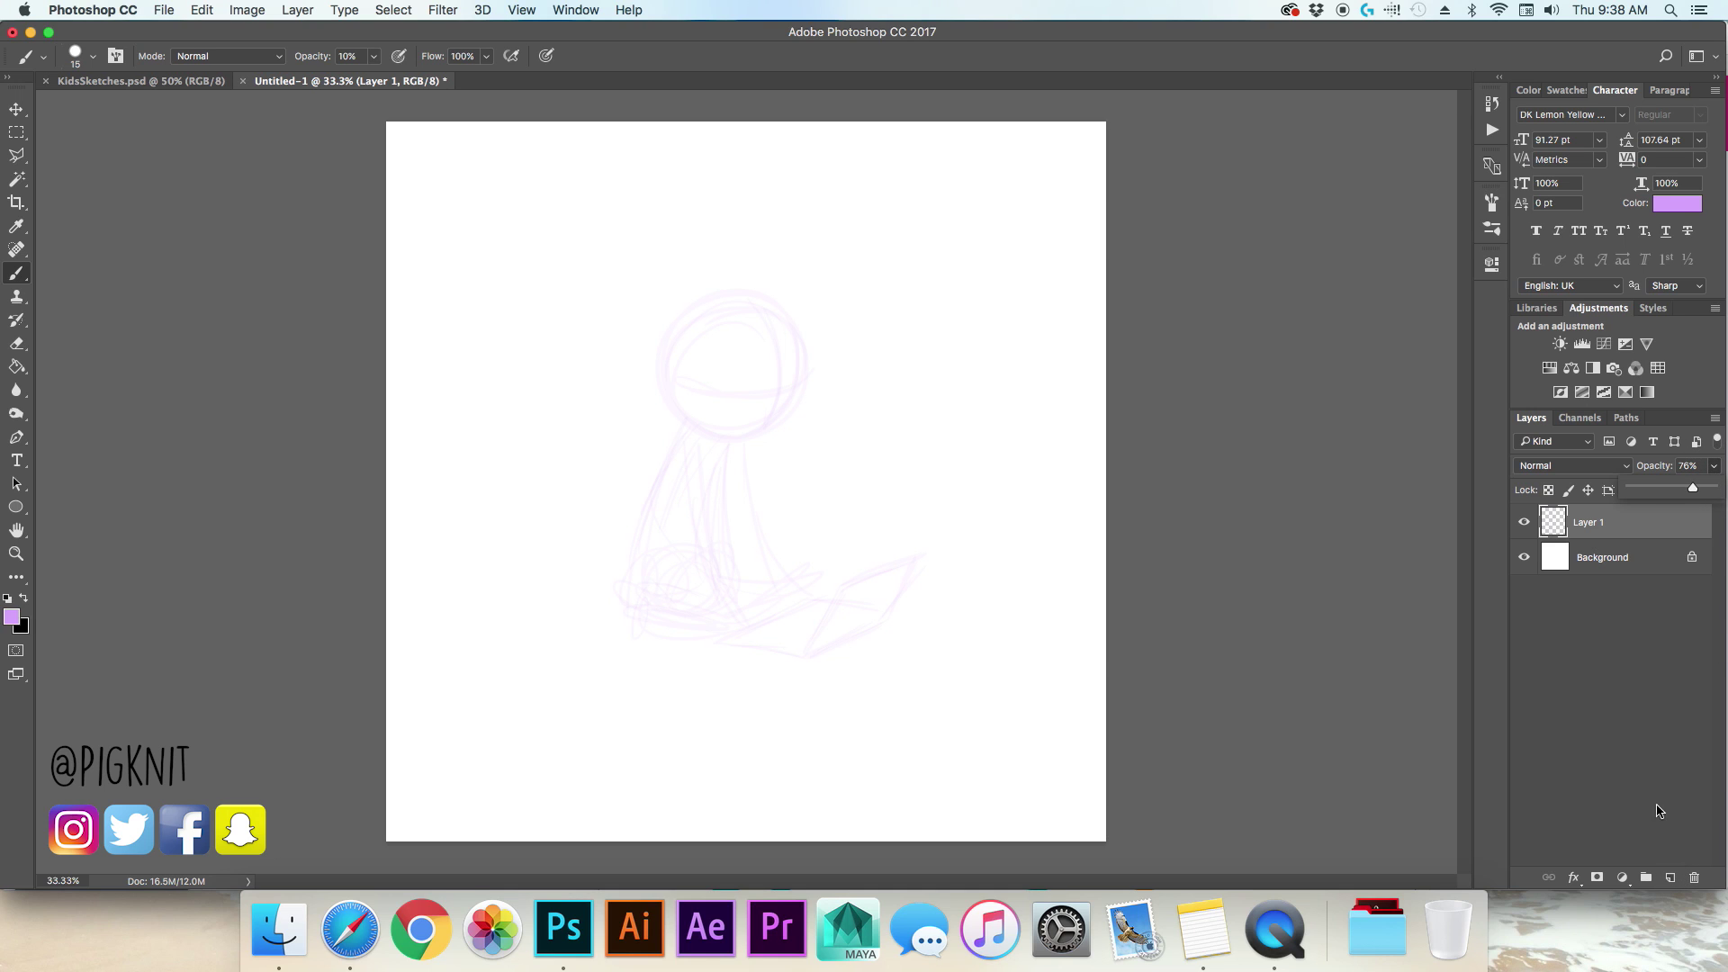
left_click(1669, 878)
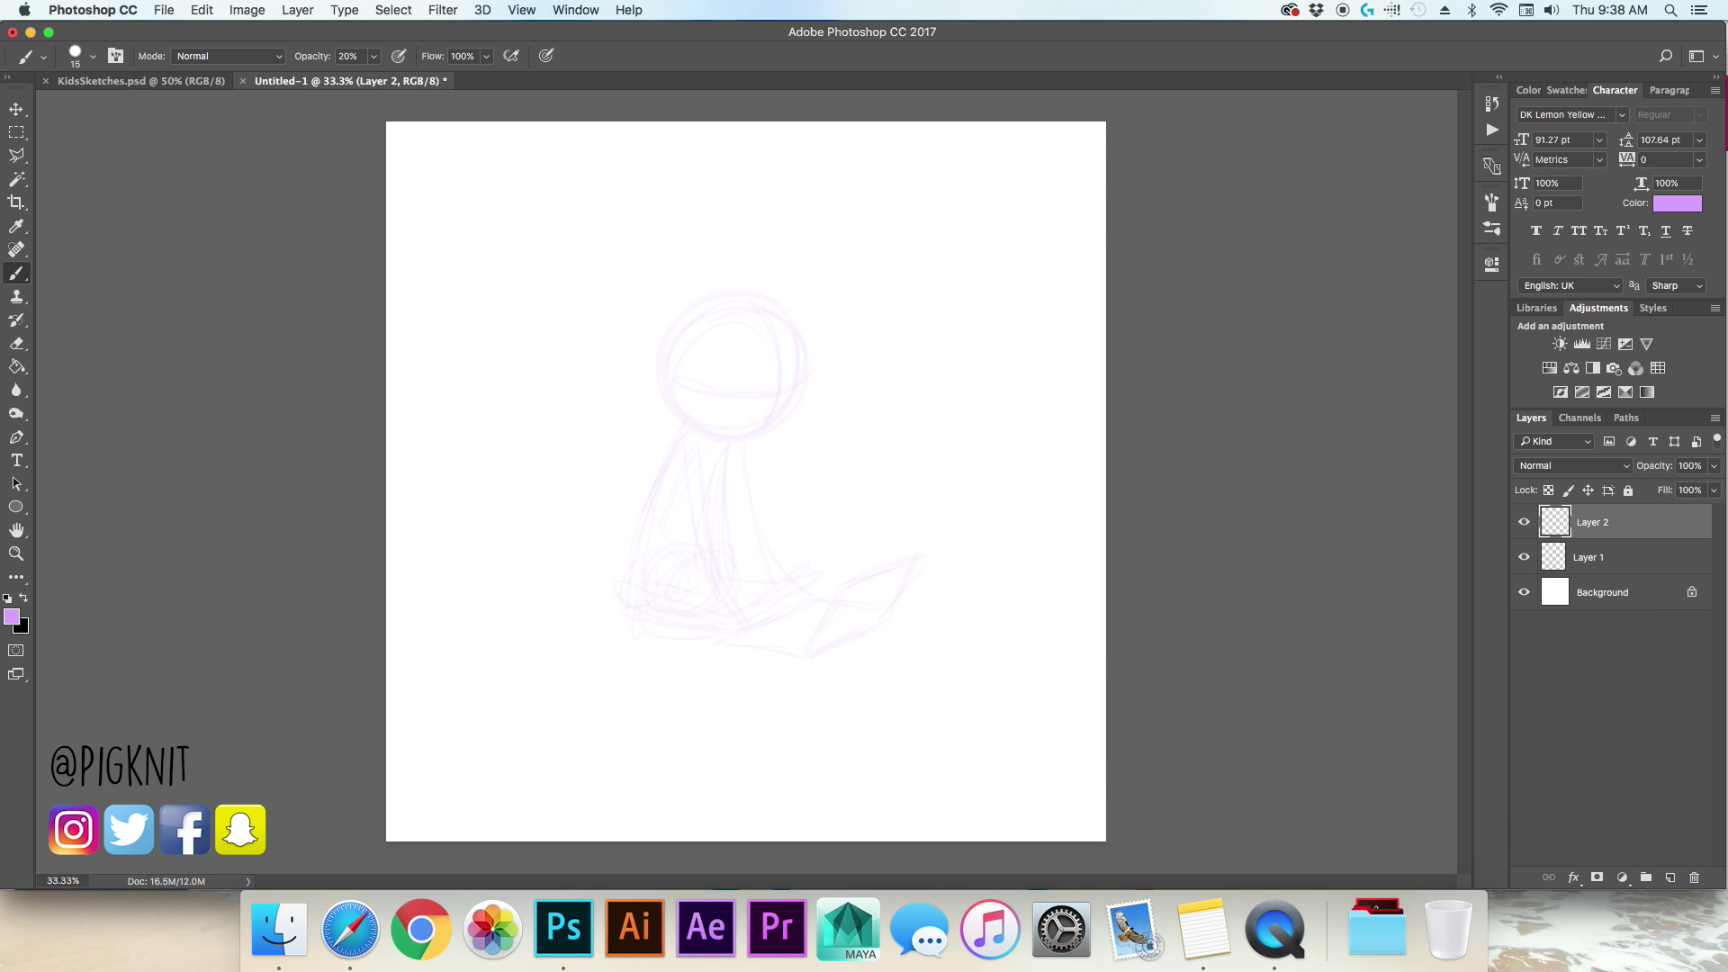
Step: Scale the rough head on Layer 1 down to about 91.5% and deselect
left_click_drag(747, 387, 756, 389)
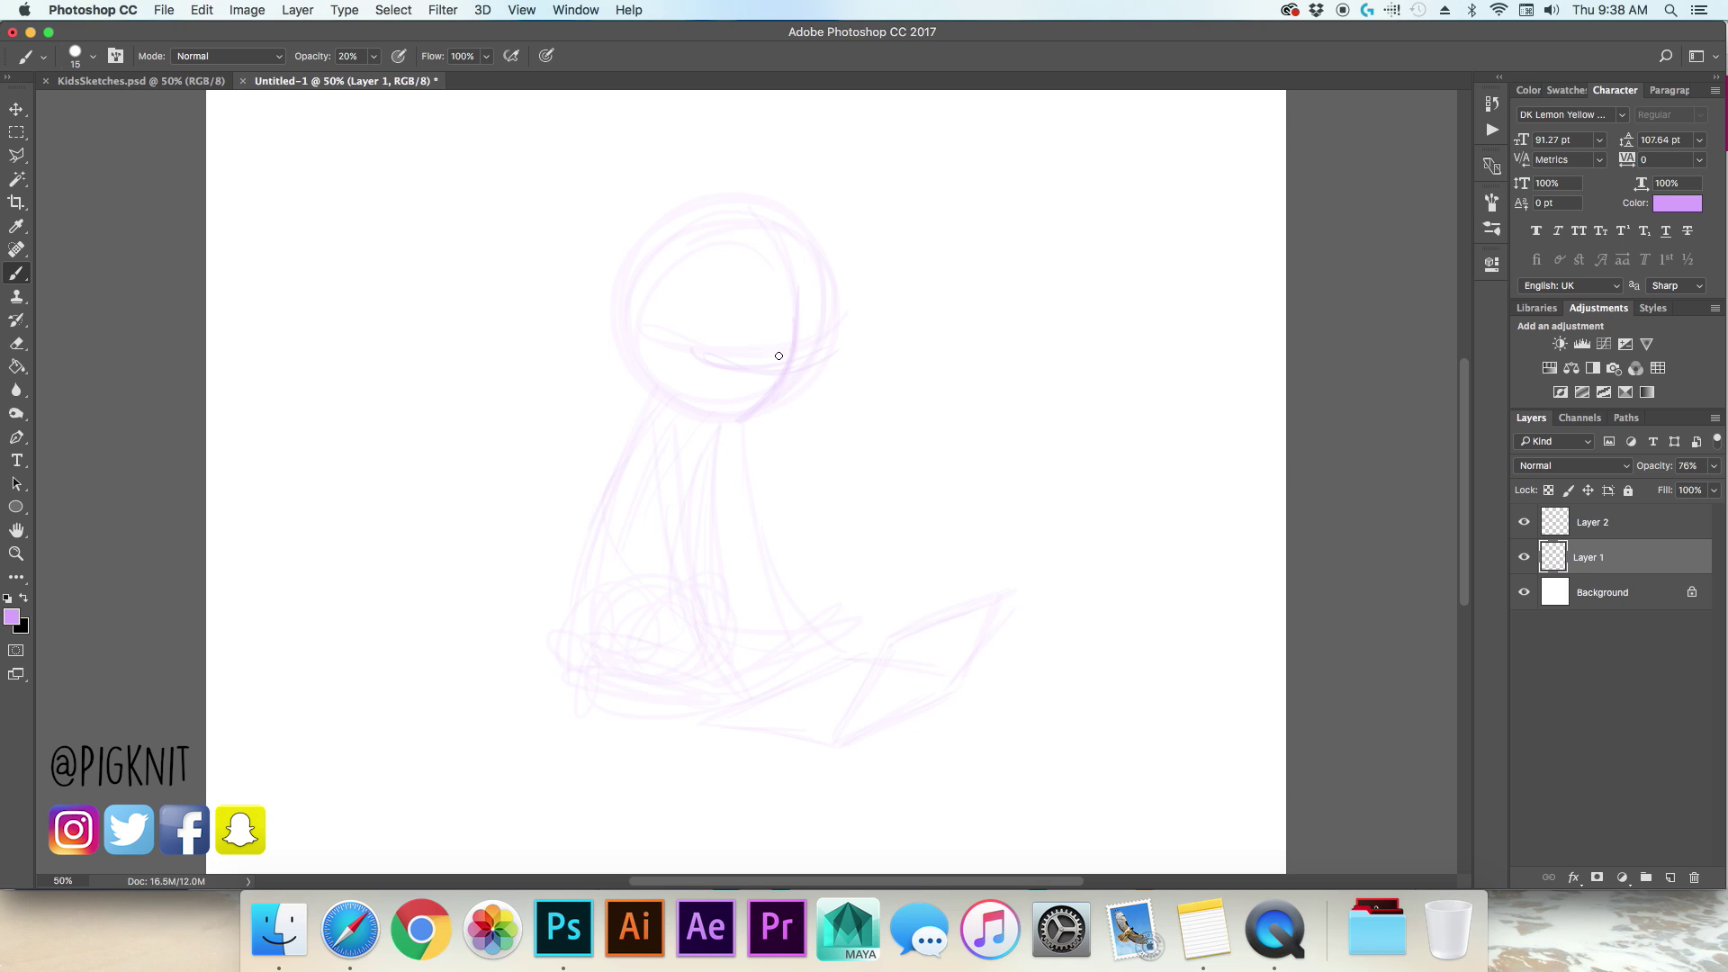
left_click(16, 132)
left_click_drag(891, 190, 493, 415)
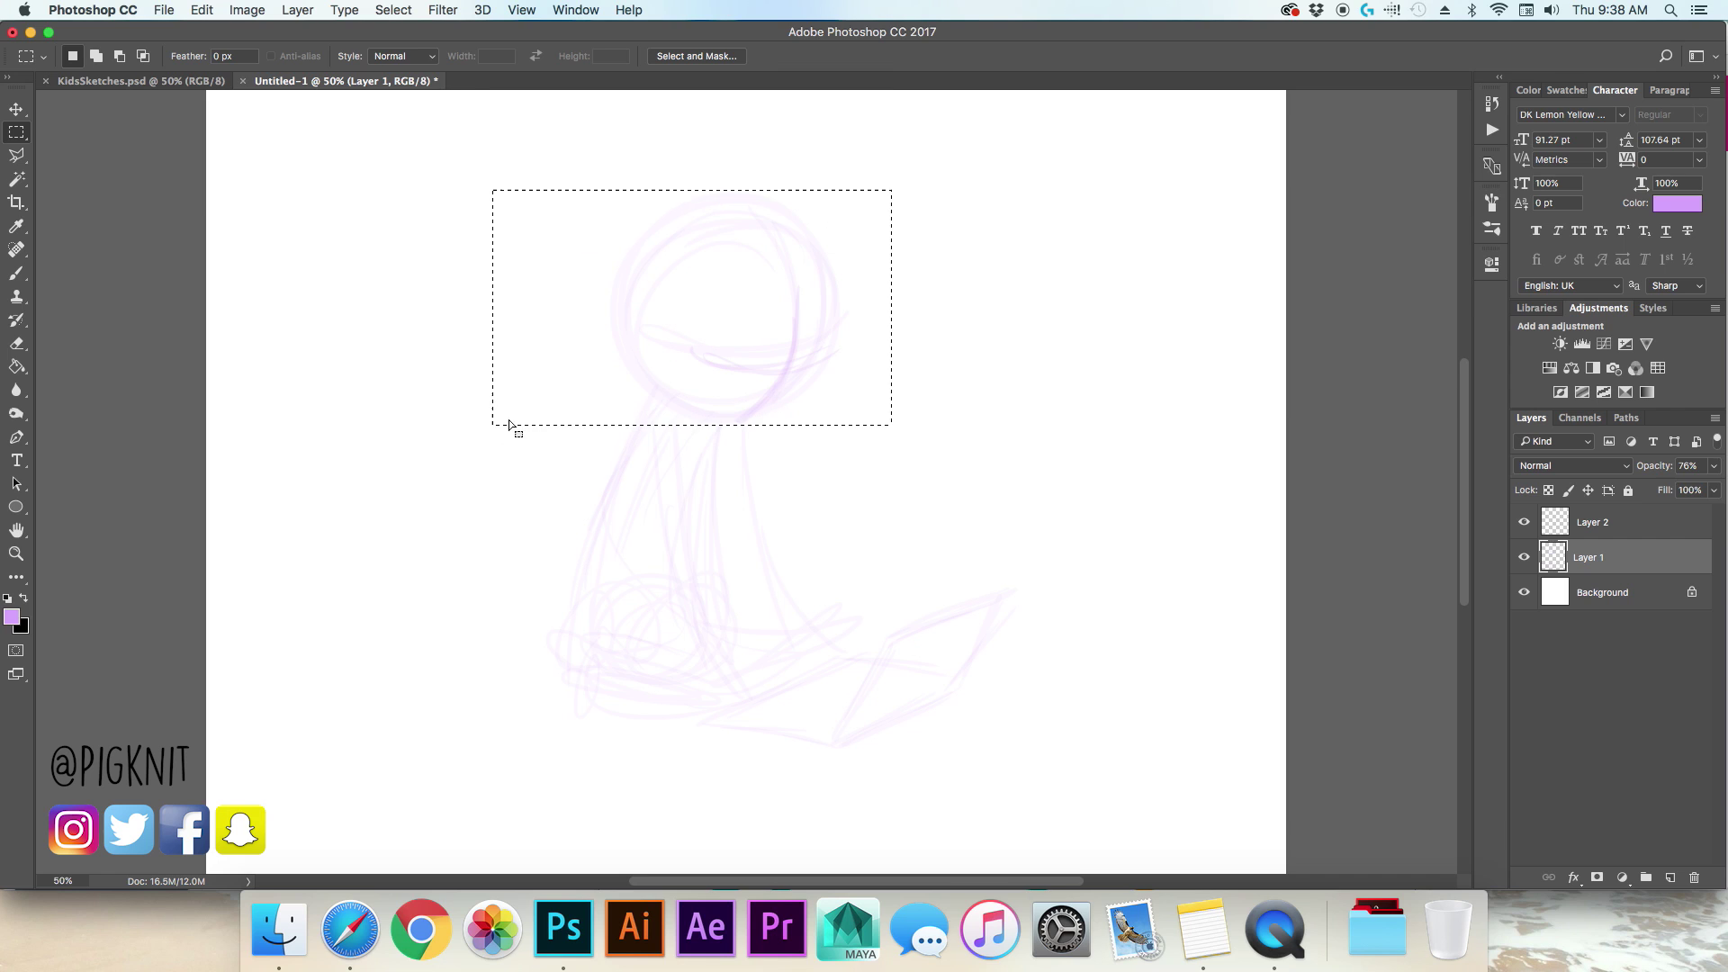
key("ctrl+t")
left_click_drag(891, 191, 873, 213)
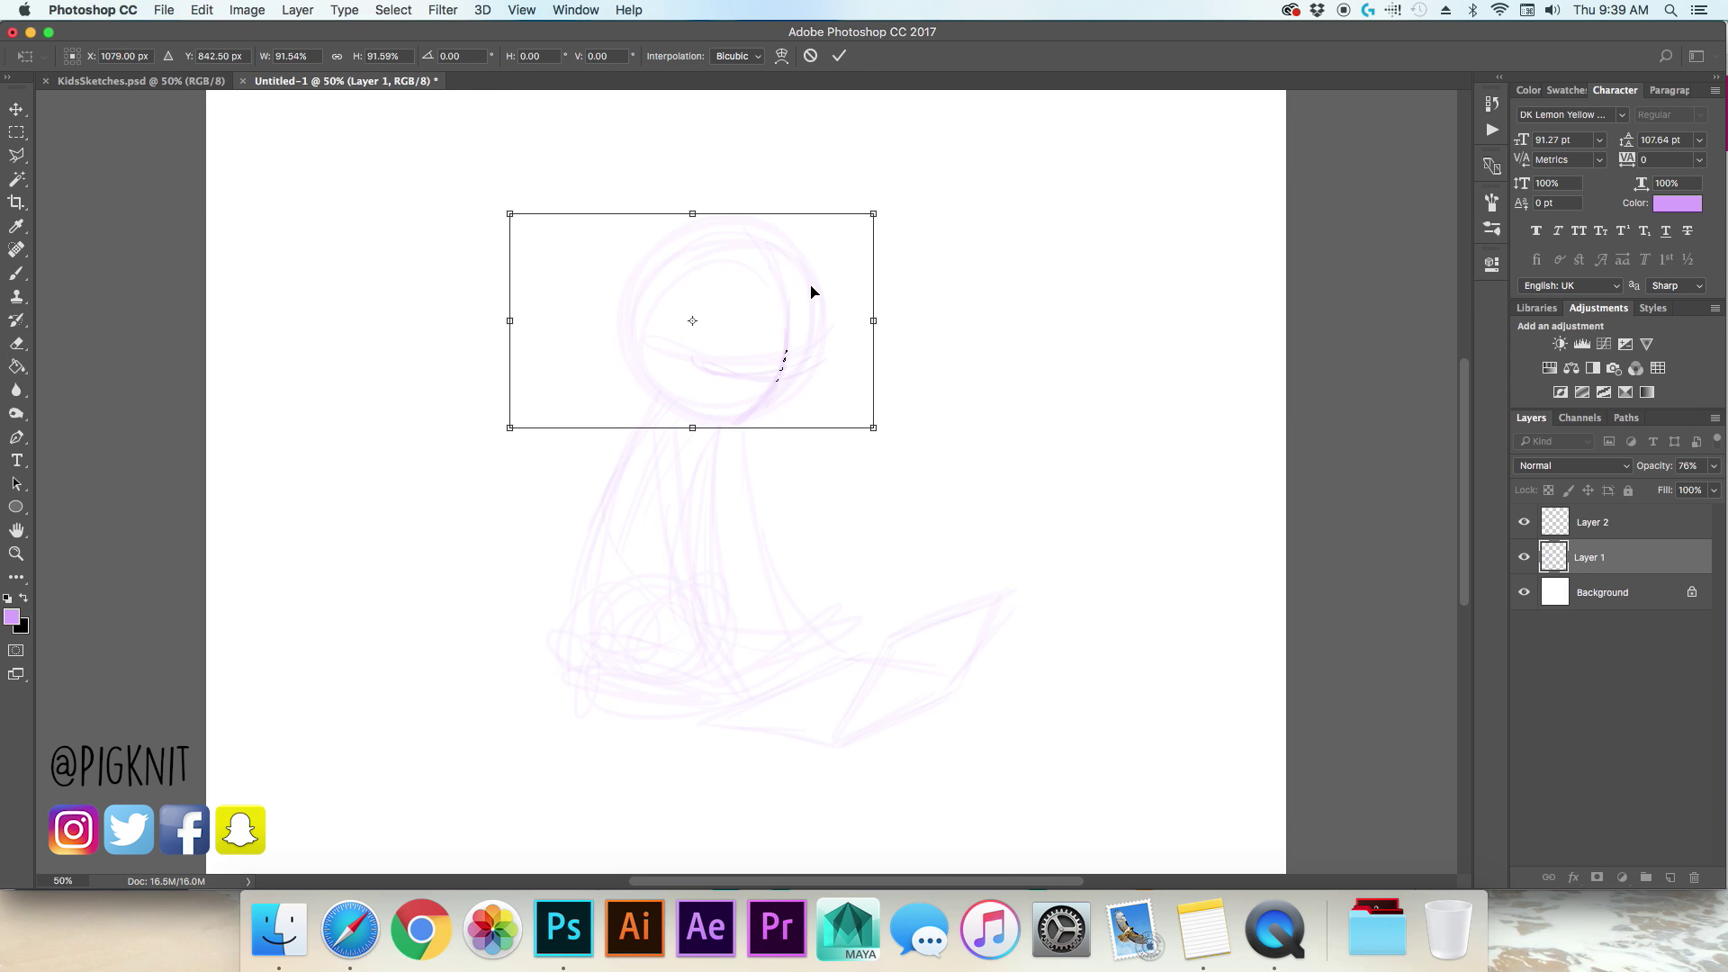
key("Return")
key("super+d")
Step: On Layer 2, draw the collar, hair outline, bow and the body's left and right outlines
key("b")
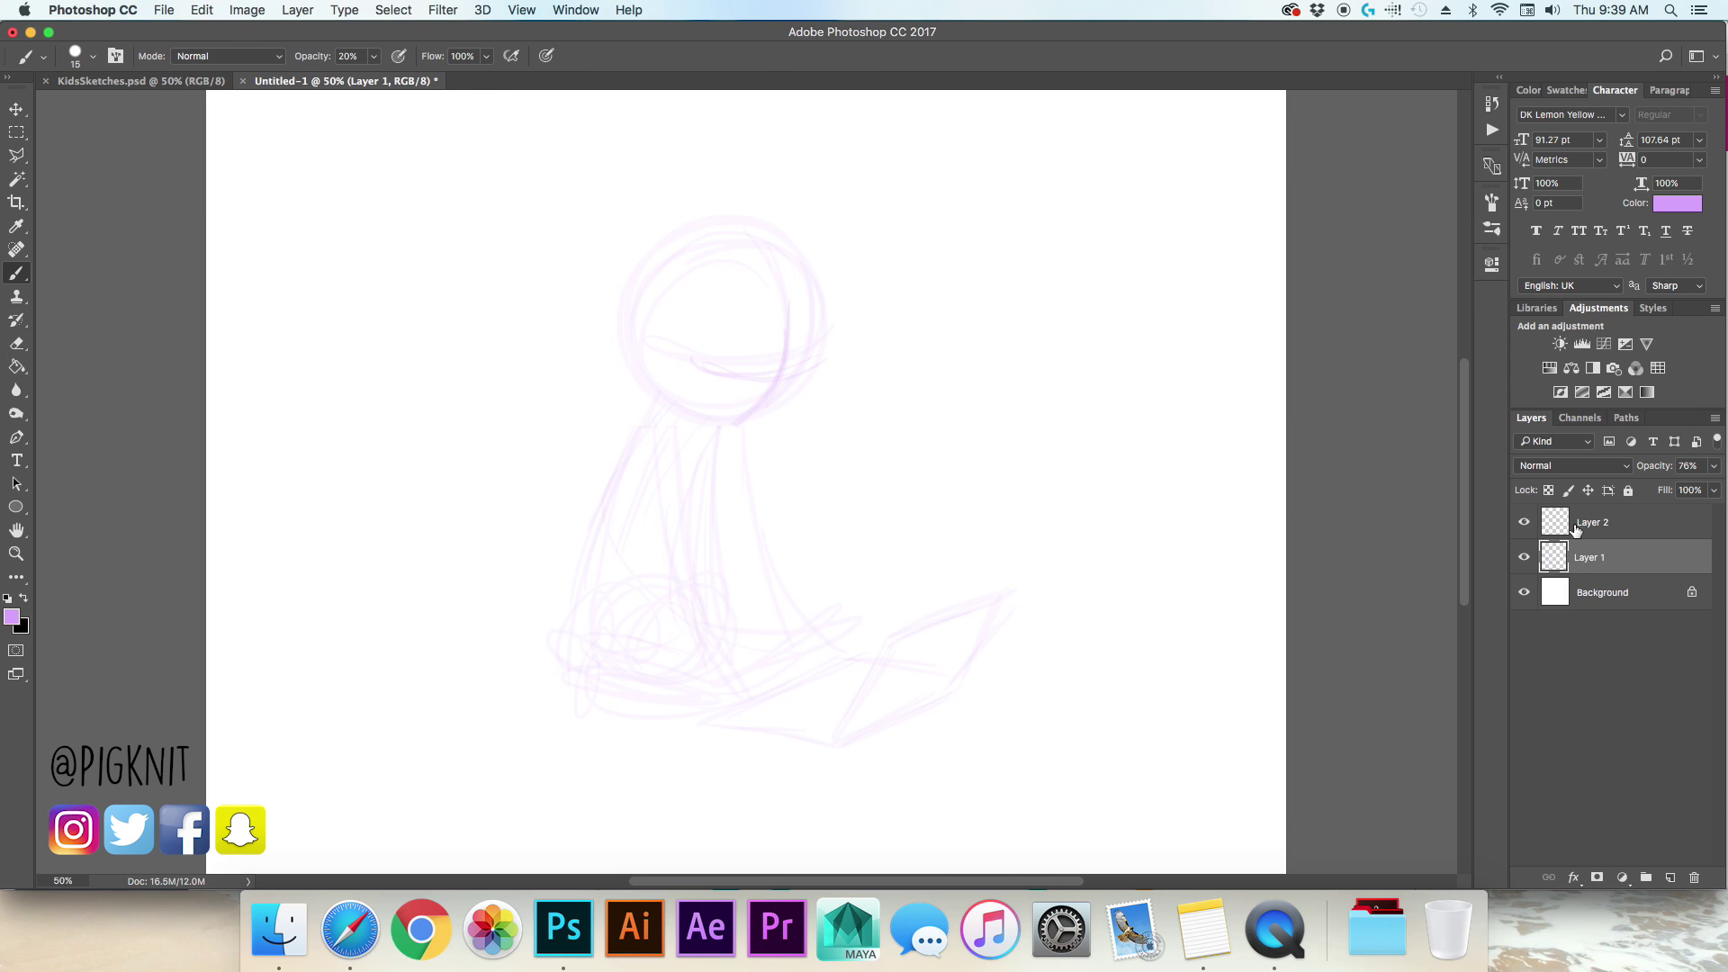
left_click(1575, 529)
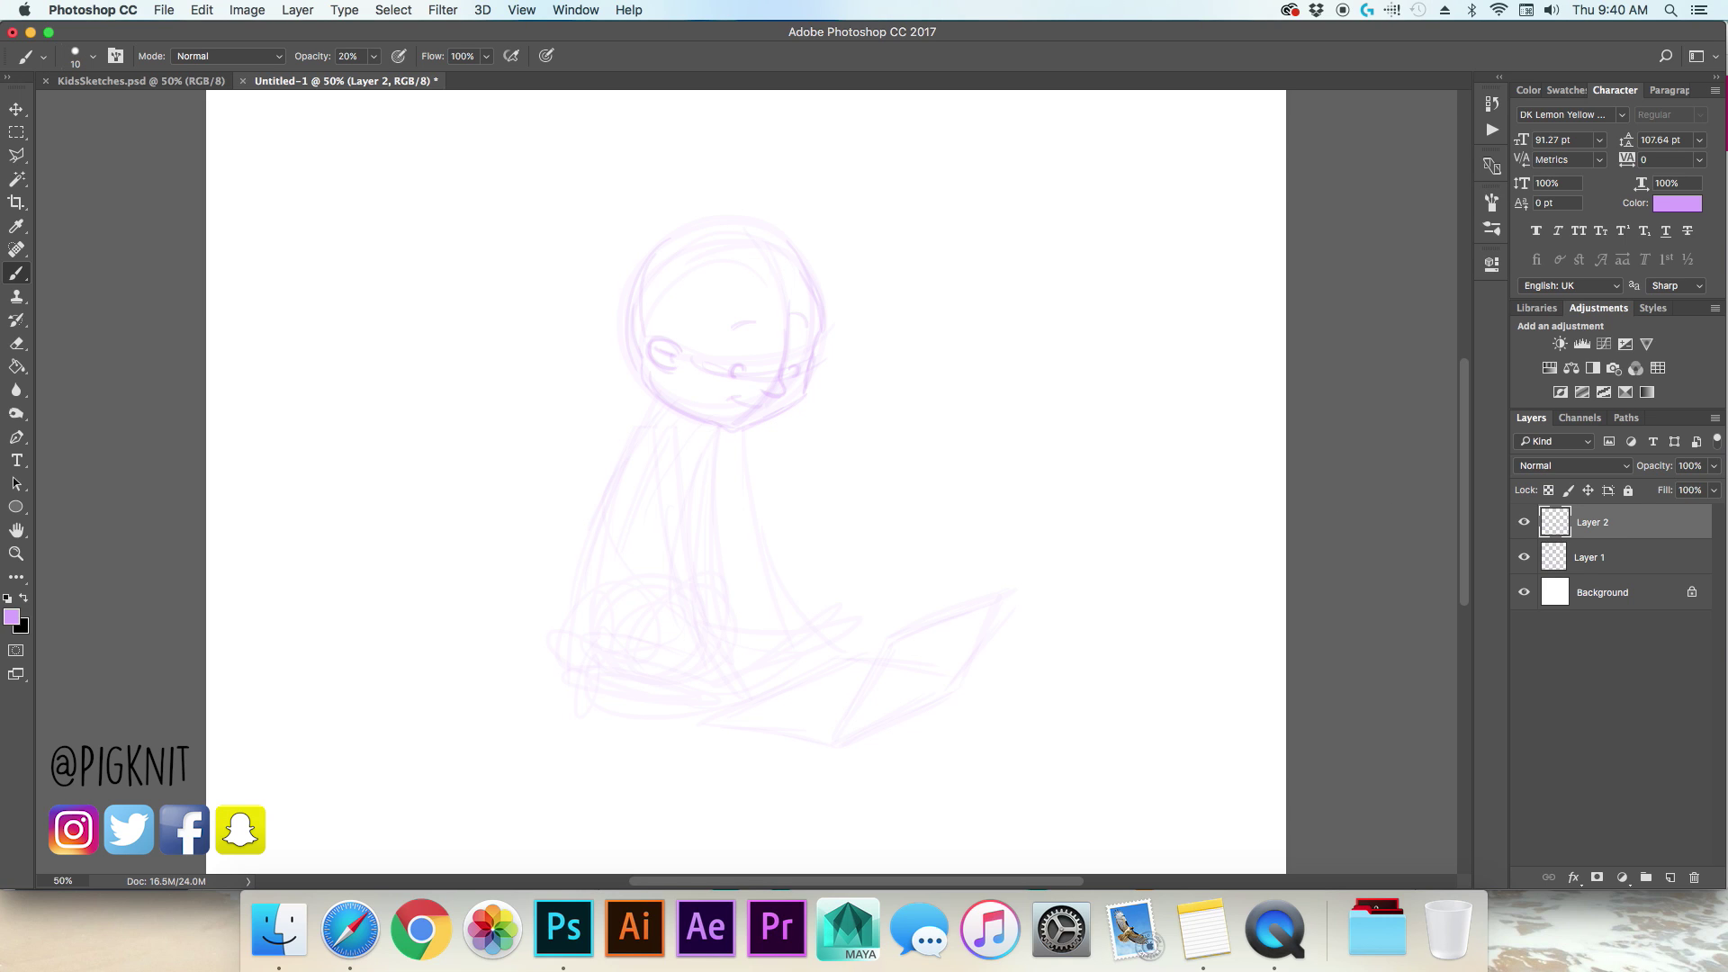
left_click_drag(682, 436, 695, 450)
left_click_drag(657, 234, 837, 297)
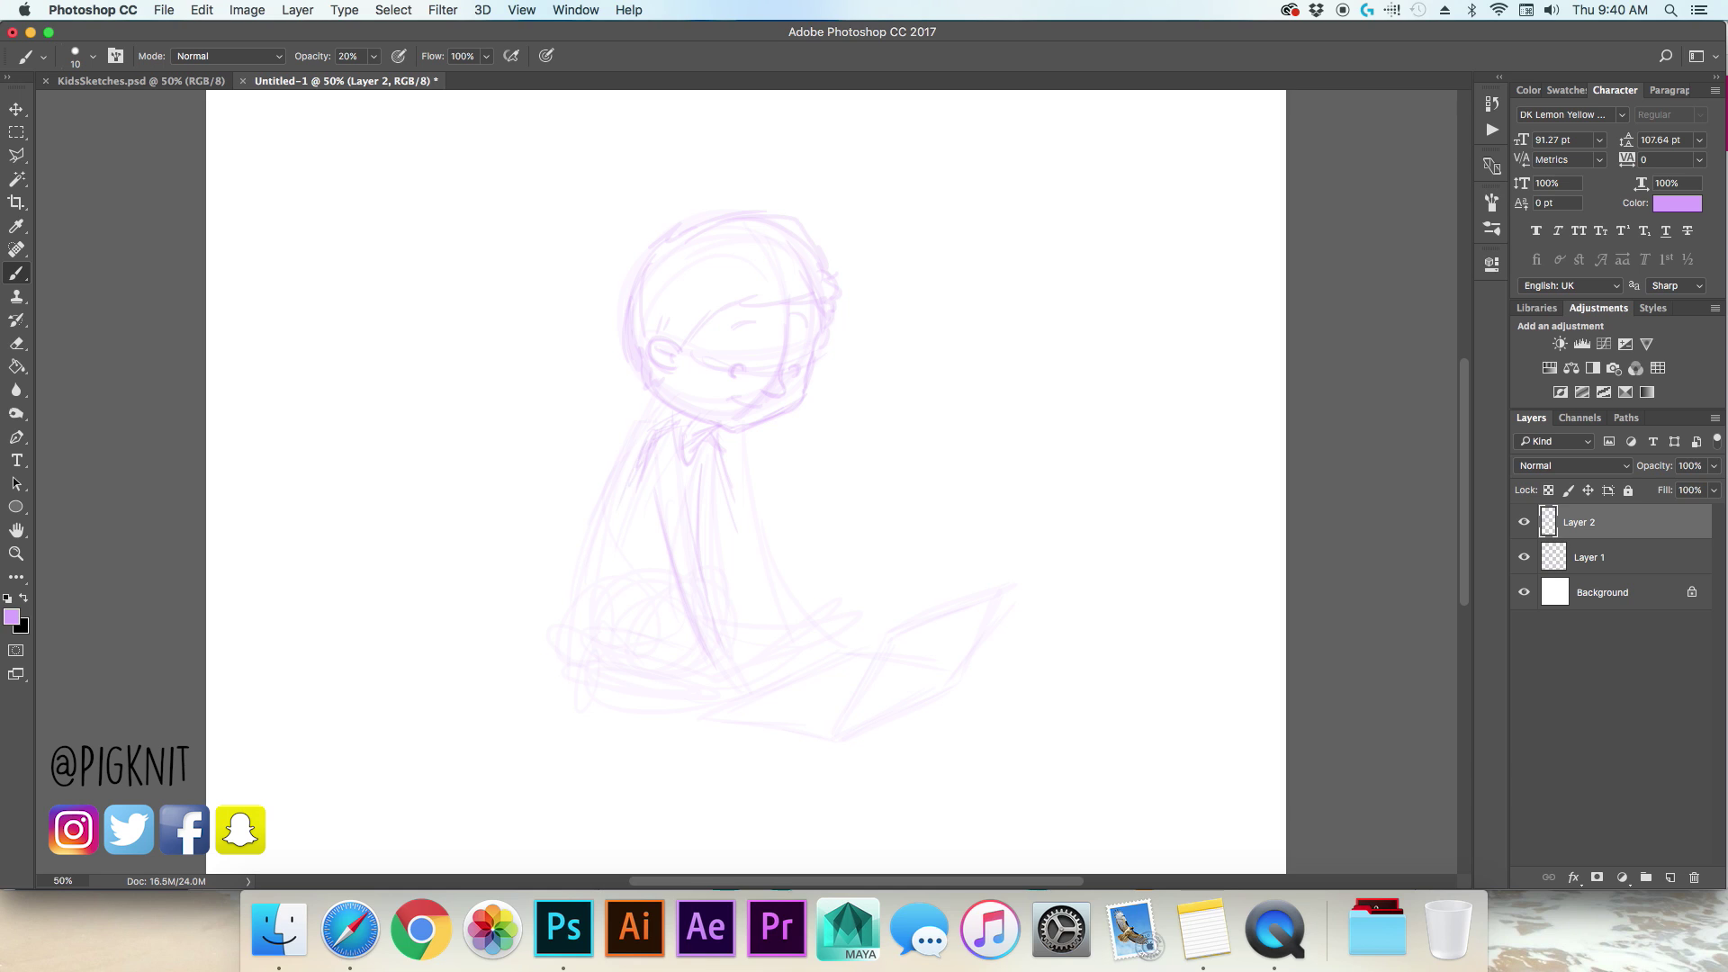
left_click_drag(671, 420, 591, 605)
left_click_drag(729, 493, 783, 621)
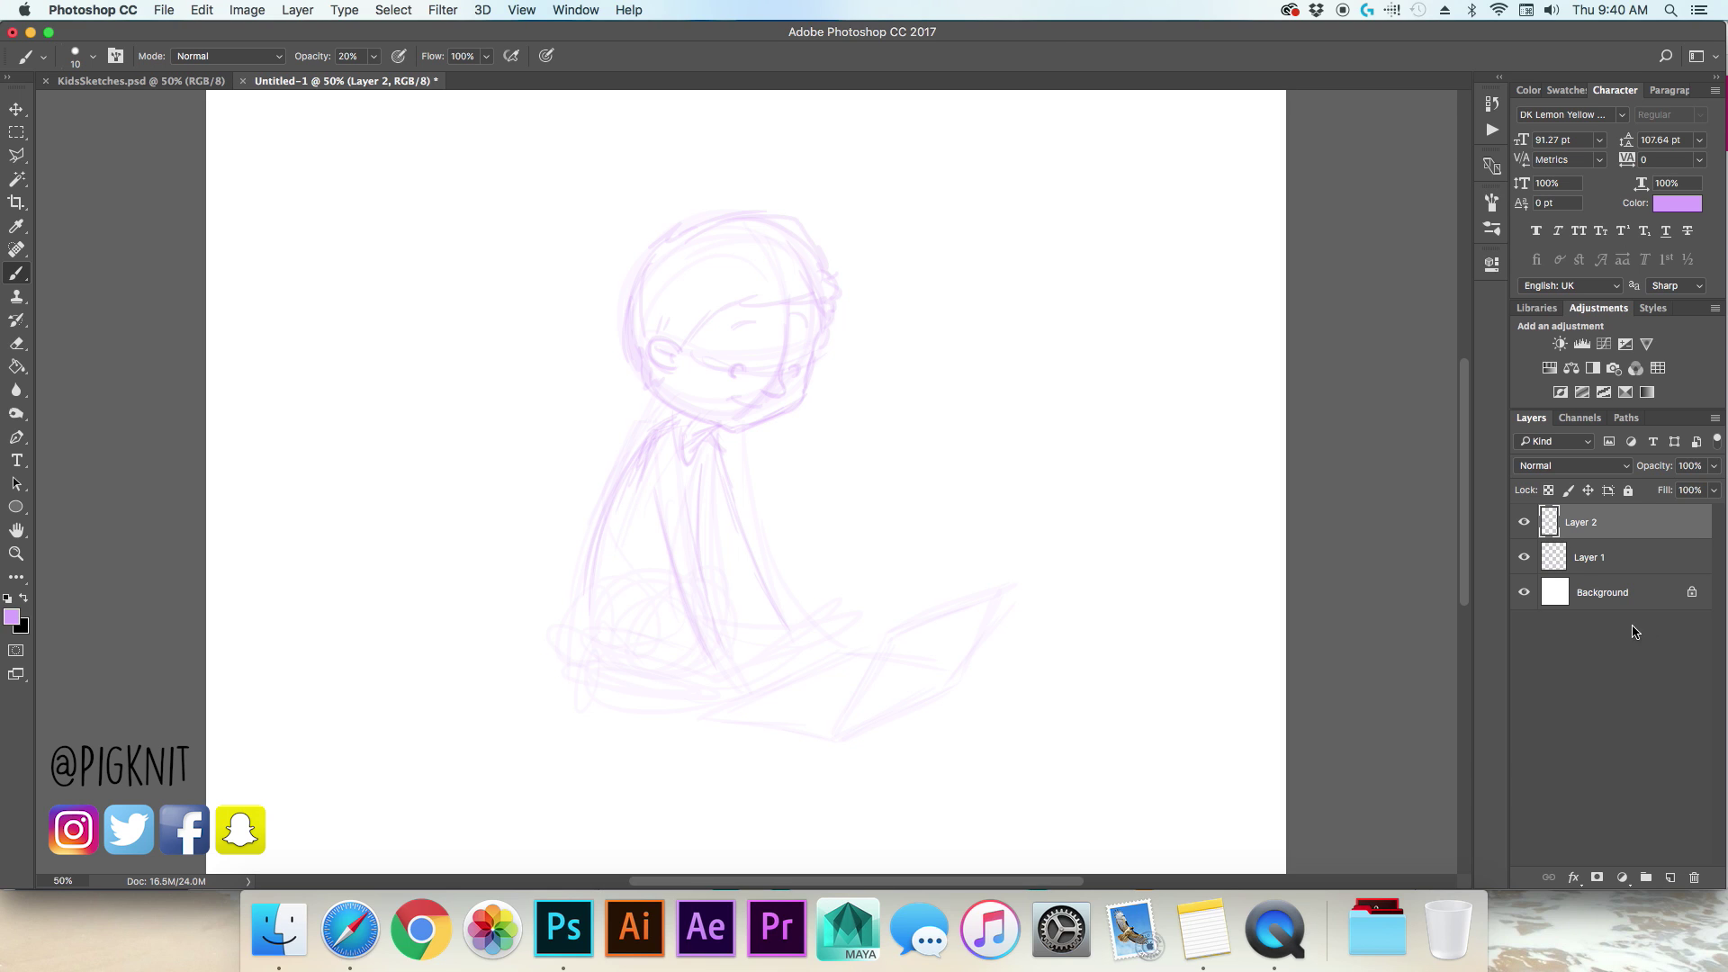
Step: On Layer 1, move the rough laptop and lower-left leg area up and to the left
left_click(1611, 557)
left_click(16, 132)
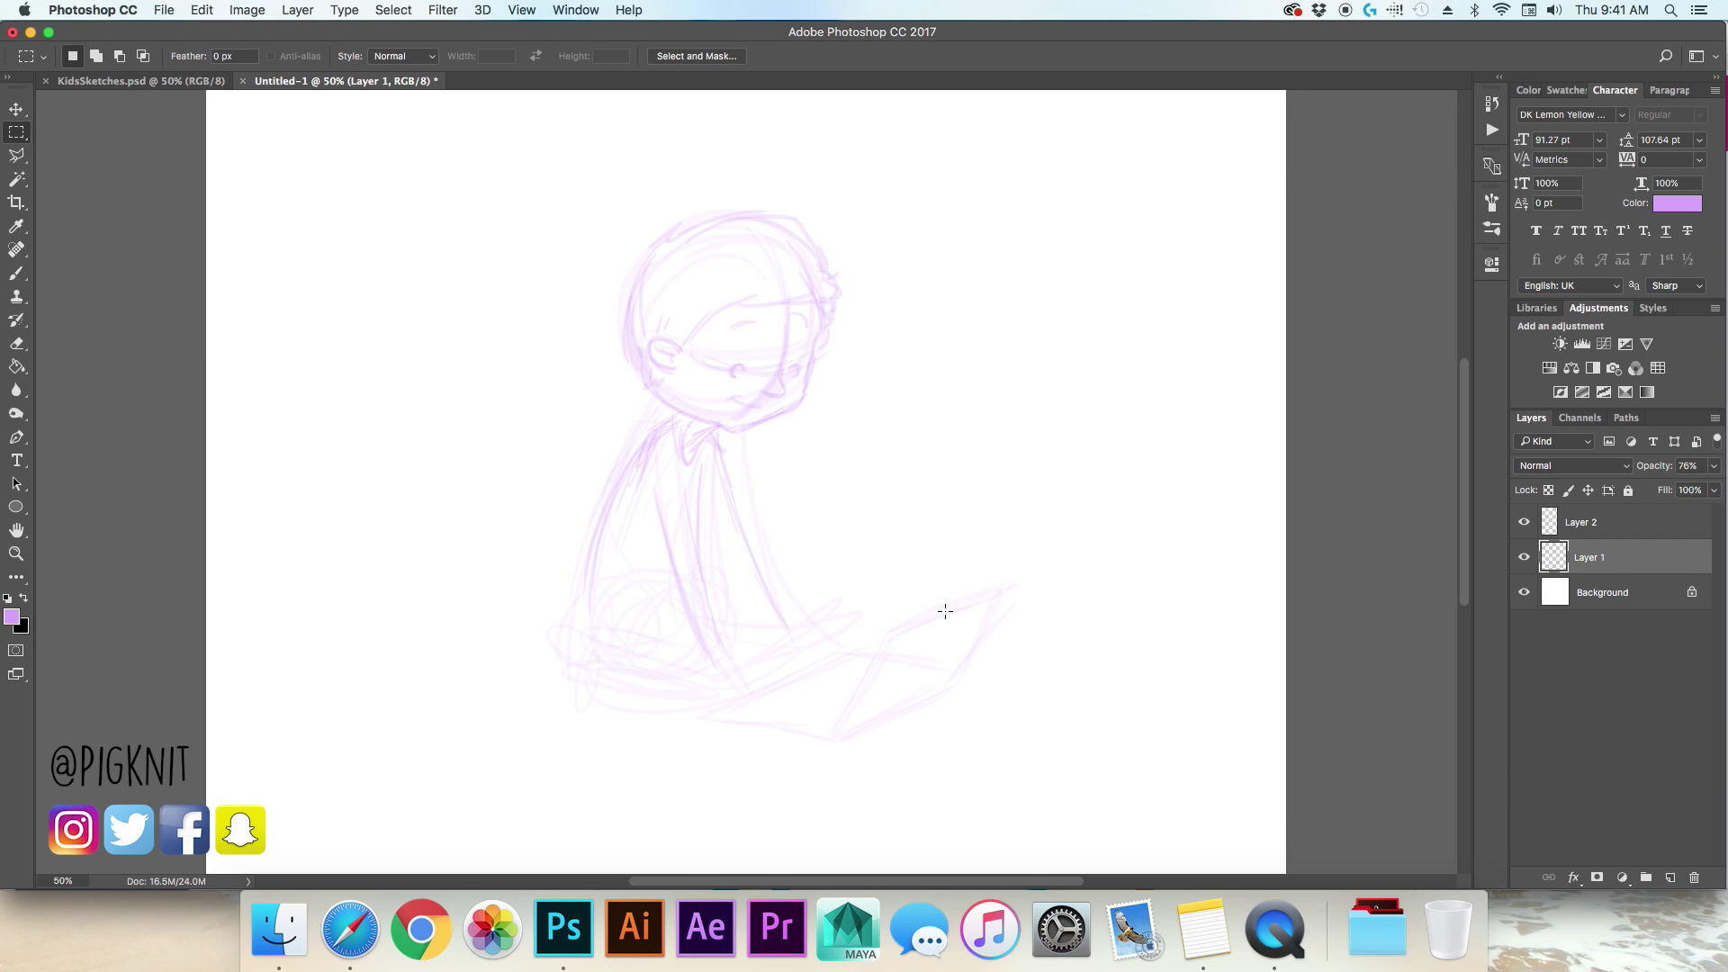
left_click_drag(1072, 591, 564, 748)
left_click_drag(885, 648, 754, 635)
key("ctrl+t")
key("Return")
Step: Rework the lines around the feet, the base below them and the left leg
key("b")
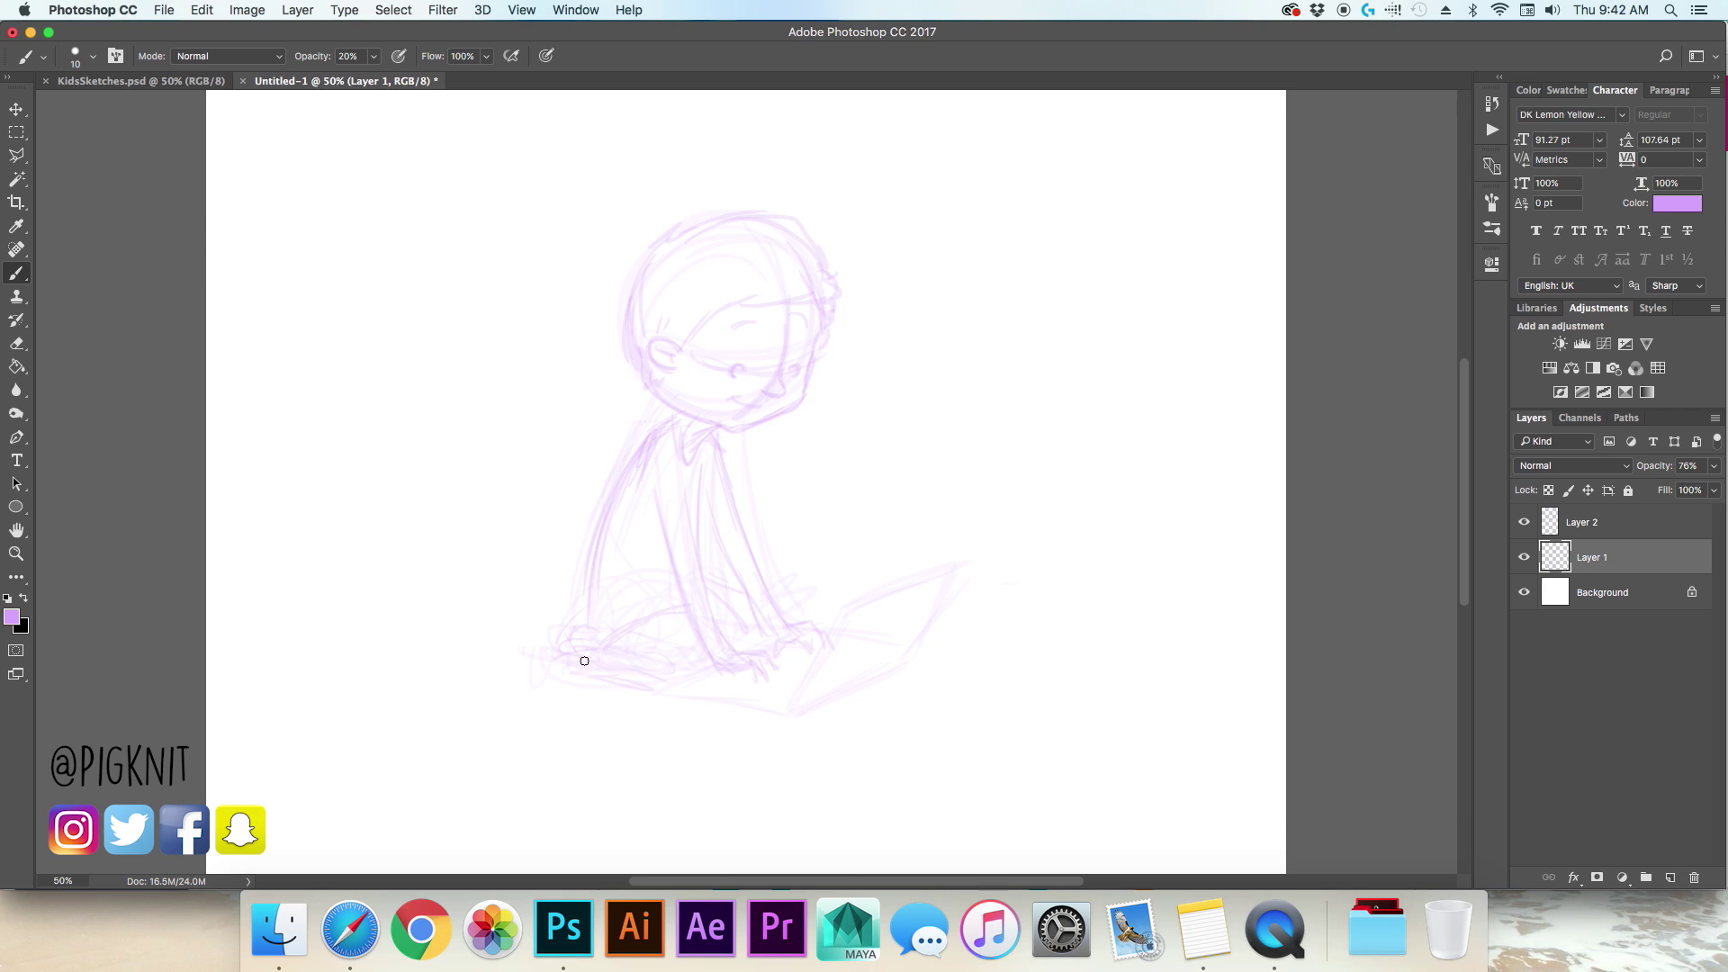
mouse_move(617, 666)
left_mouse_down()
mouse_move(537, 648)
mouse_move(782, 659)
mouse_move(791, 609)
left_mouse_up()
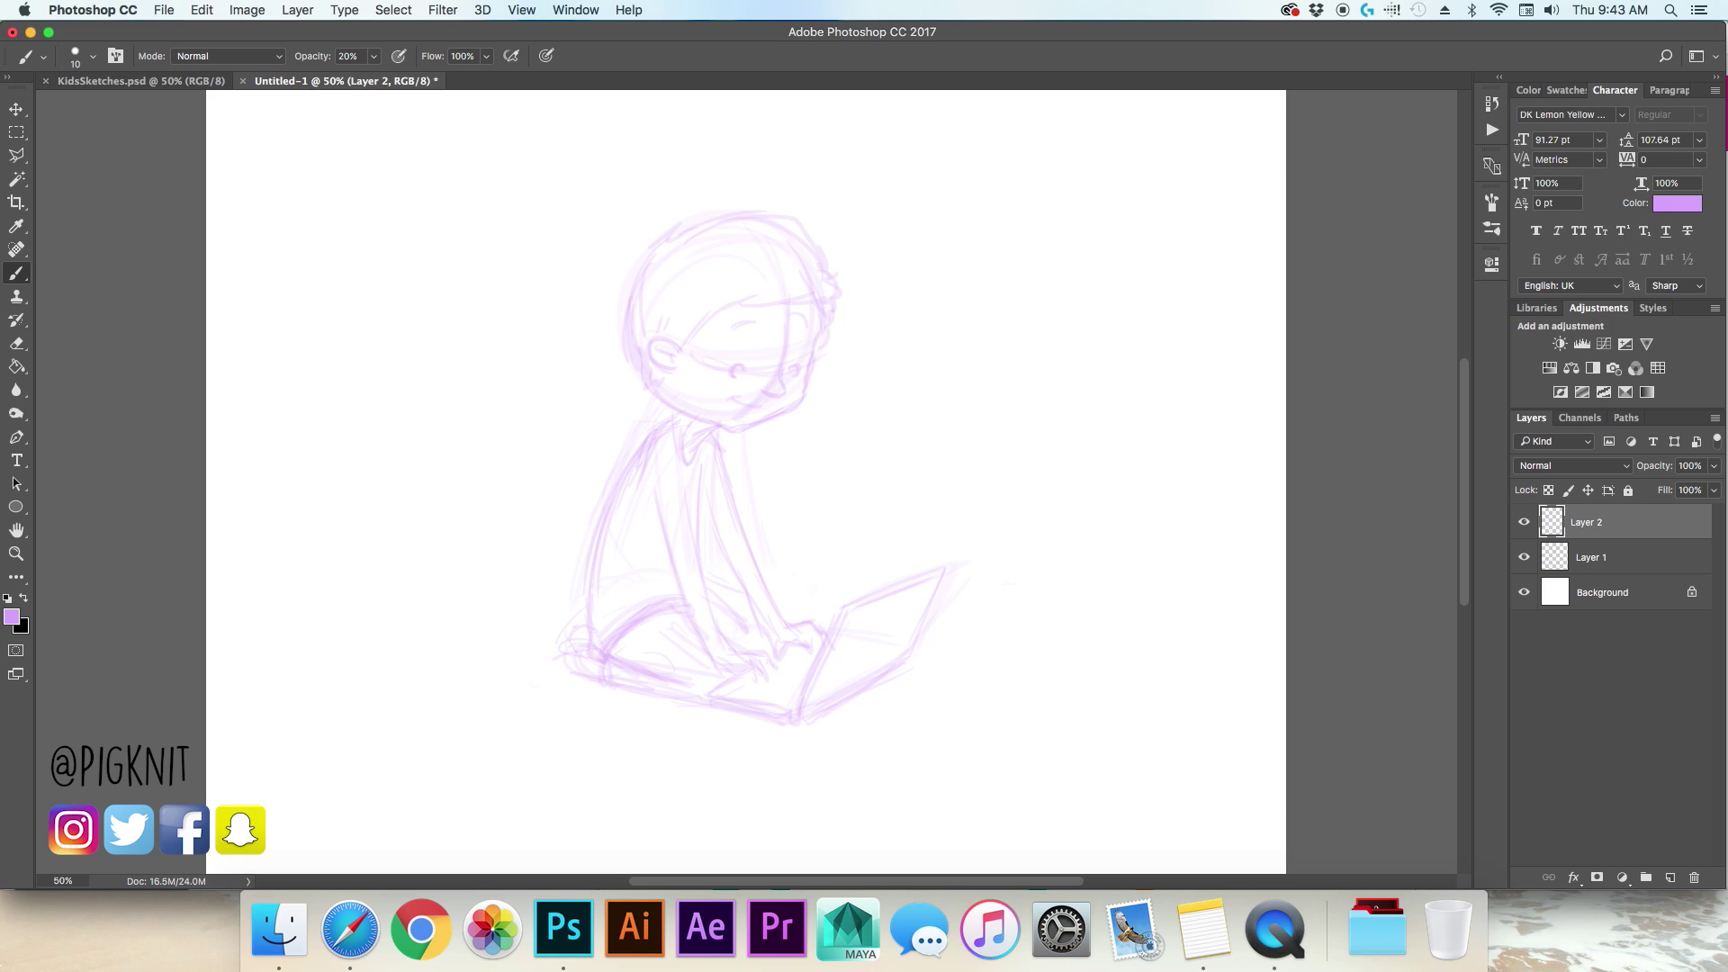
left_click_drag(613, 691, 726, 711)
left_click_drag(595, 635, 576, 688)
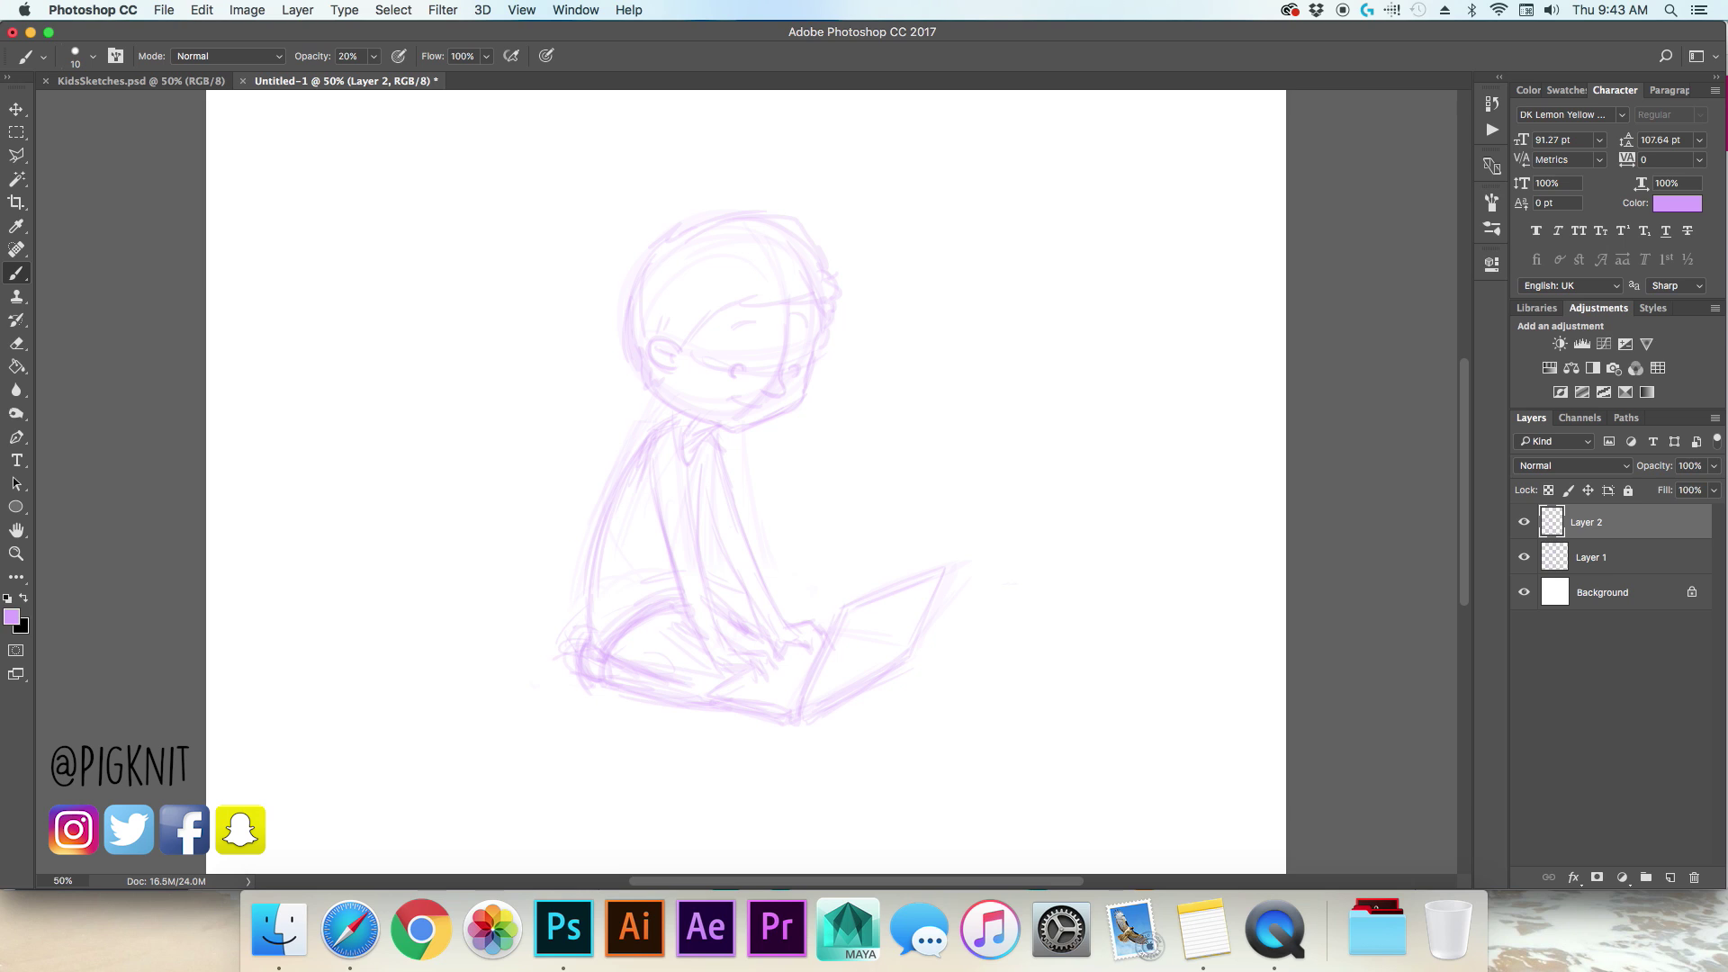
Step: Fade Layer 1 to 32% and Layer 2 to 62% opacity
left_click(1602, 557)
left_click(1714, 466)
mouse_move(1713, 486)
left_mouse_down()
mouse_move(1651, 497)
mouse_move(1684, 491)
left_mouse_up()
left_click(1638, 533)
left_click(1714, 465)
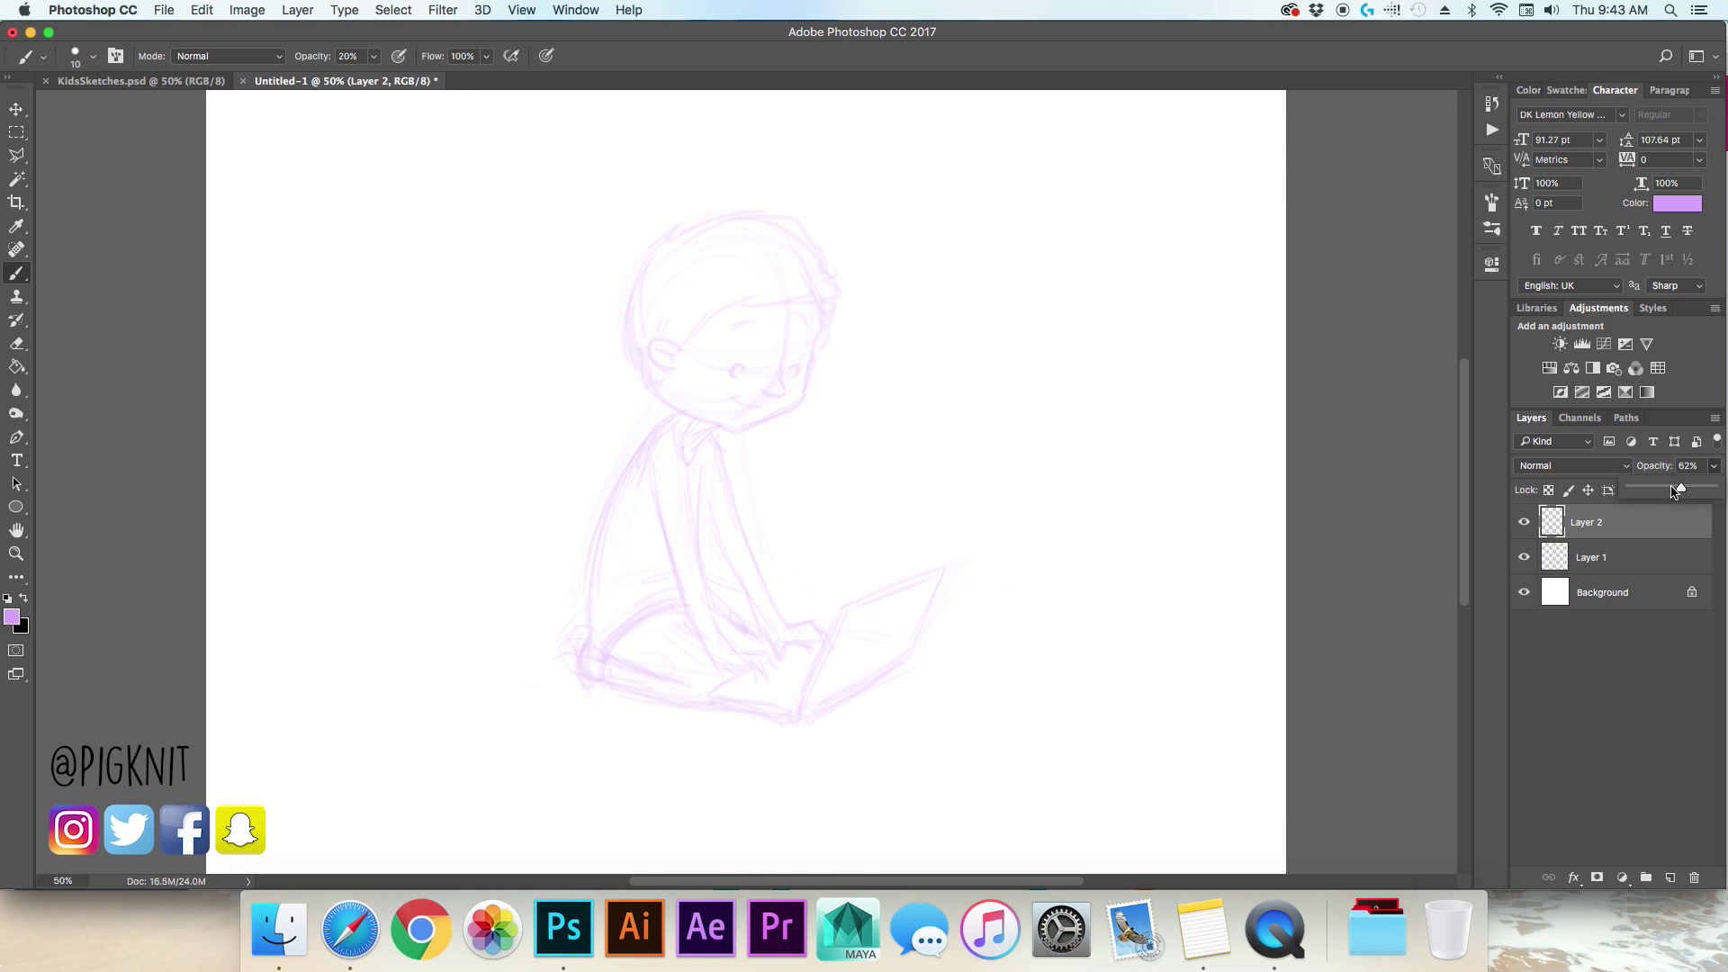
Step: Flip the canvas horizontally to check the drawing, then flip it back
left_click(246, 10)
mouse_move(261, 184)
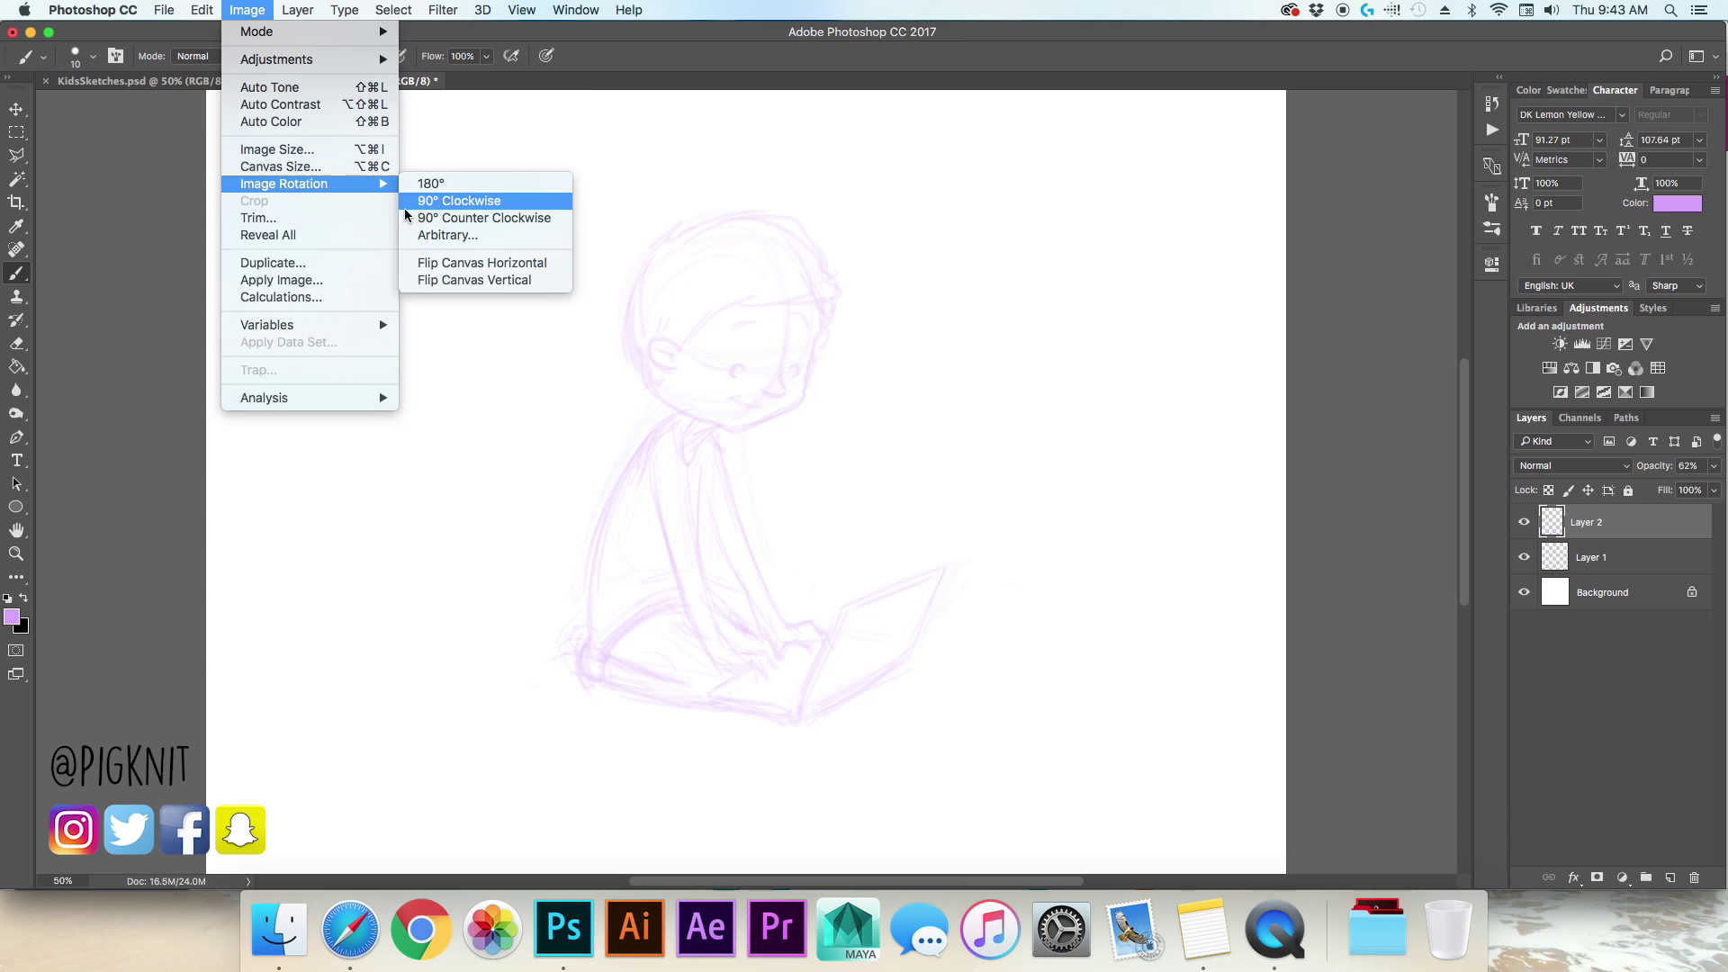
left_click(447, 266)
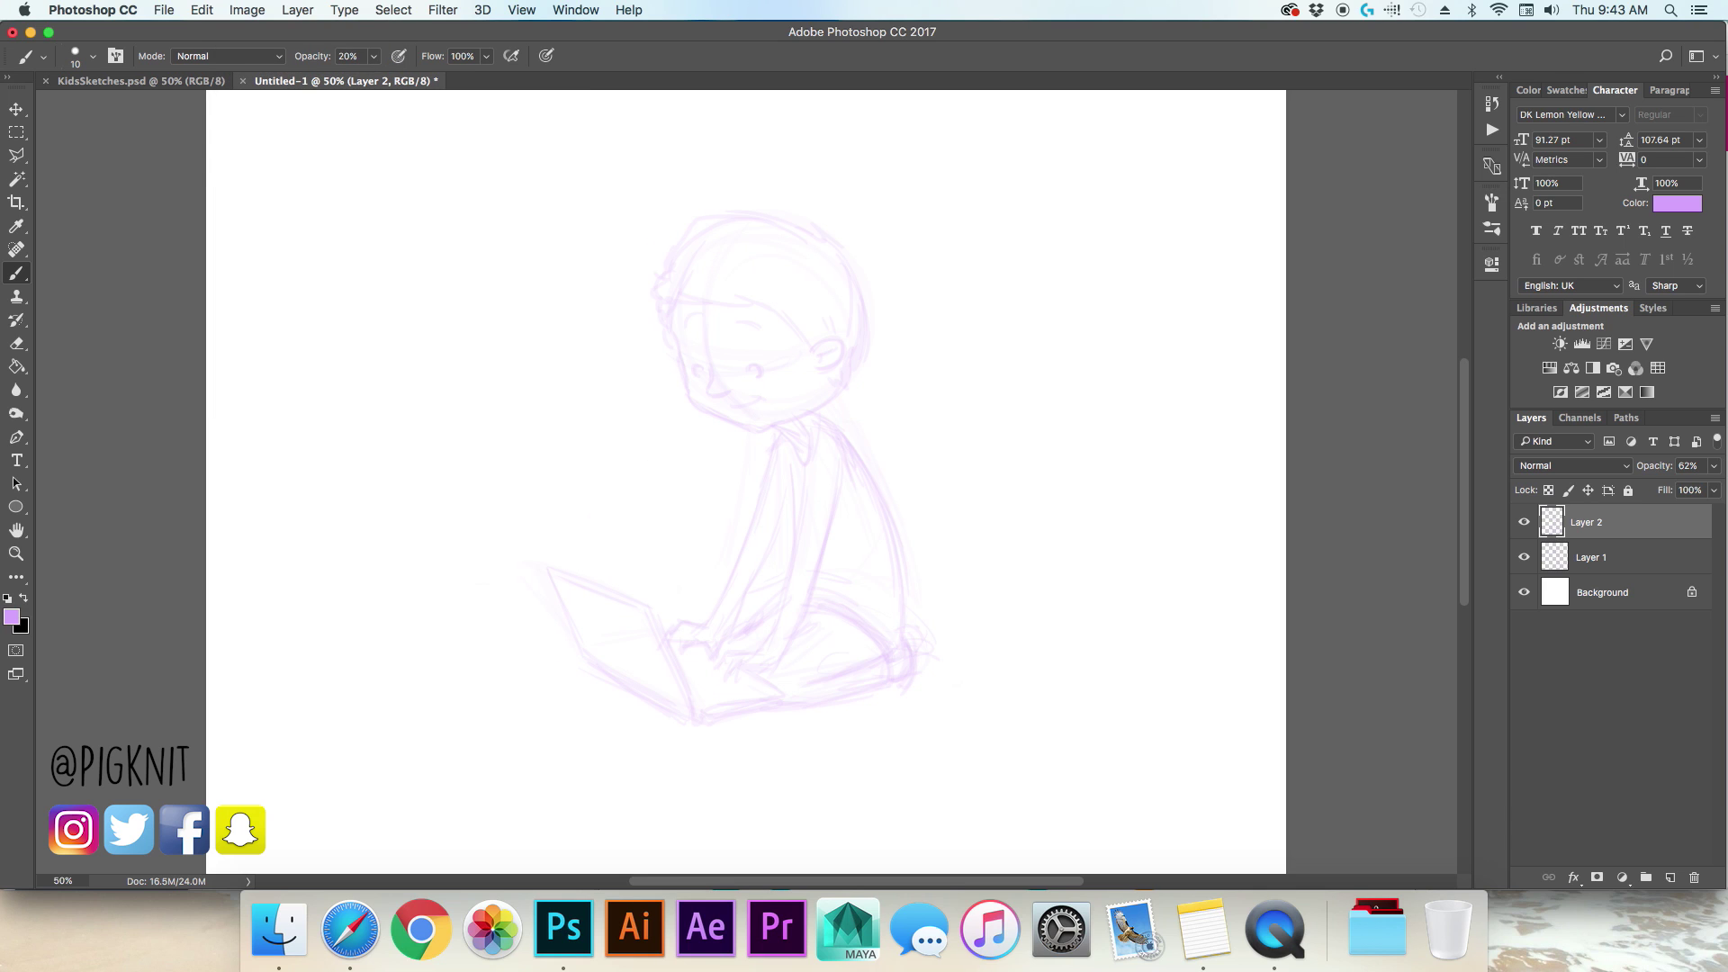
left_click(247, 10)
mouse_move(351, 183)
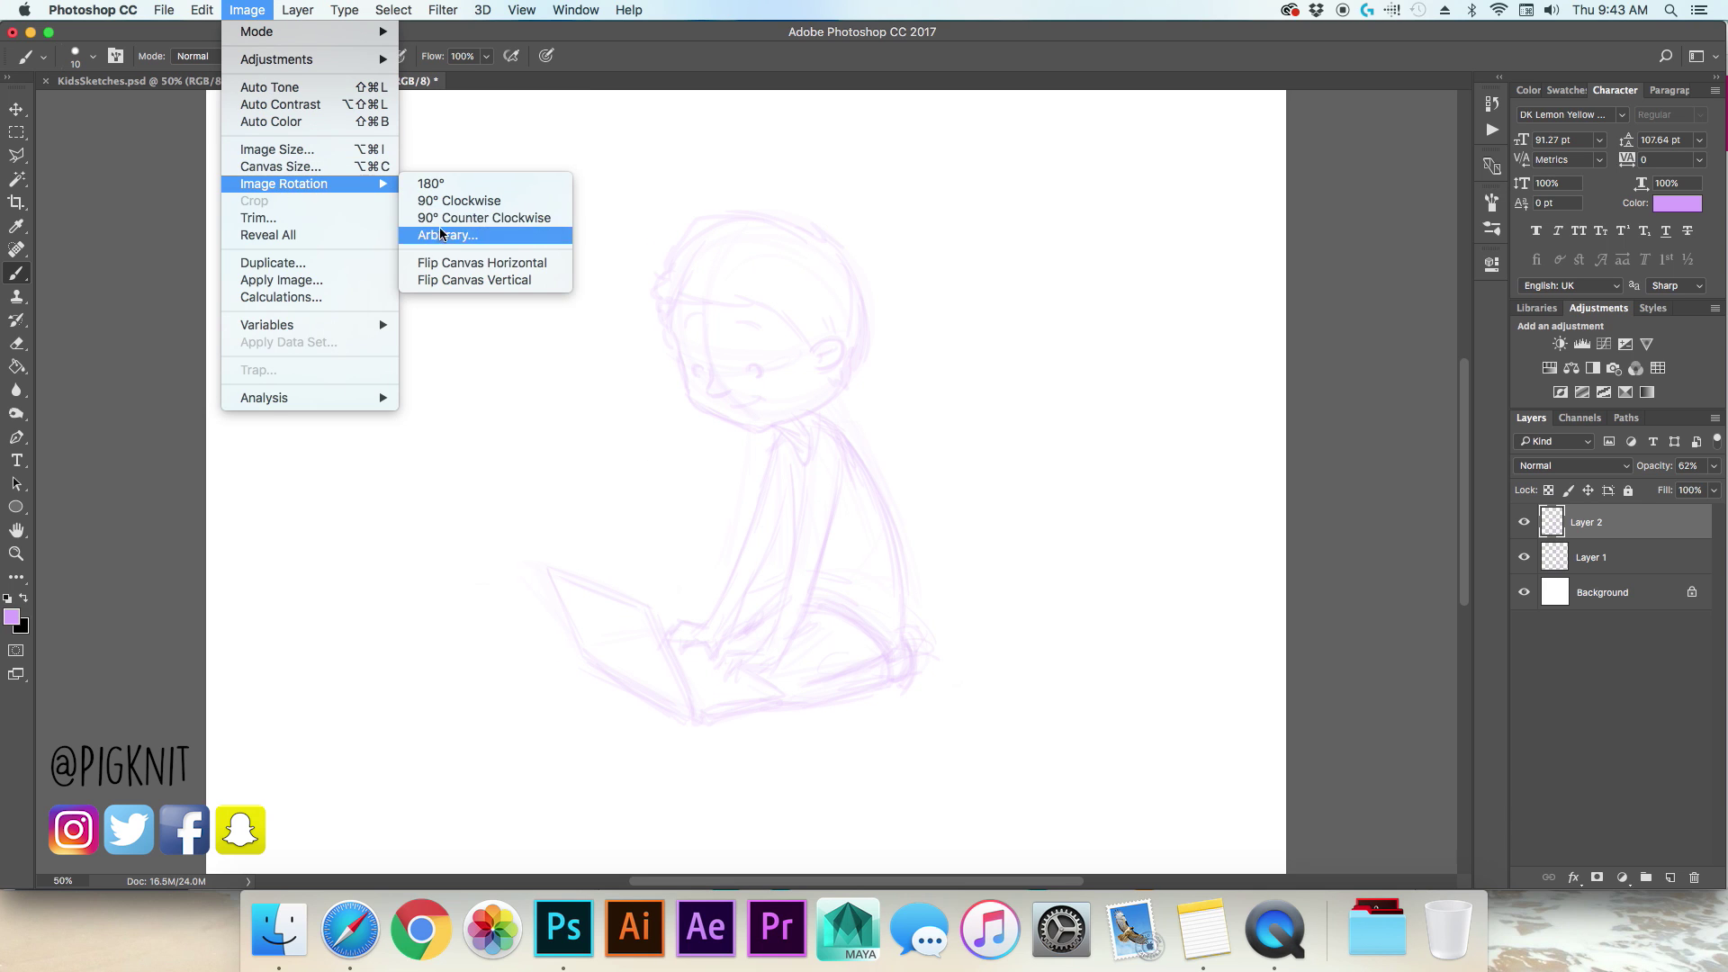
left_click(454, 265)
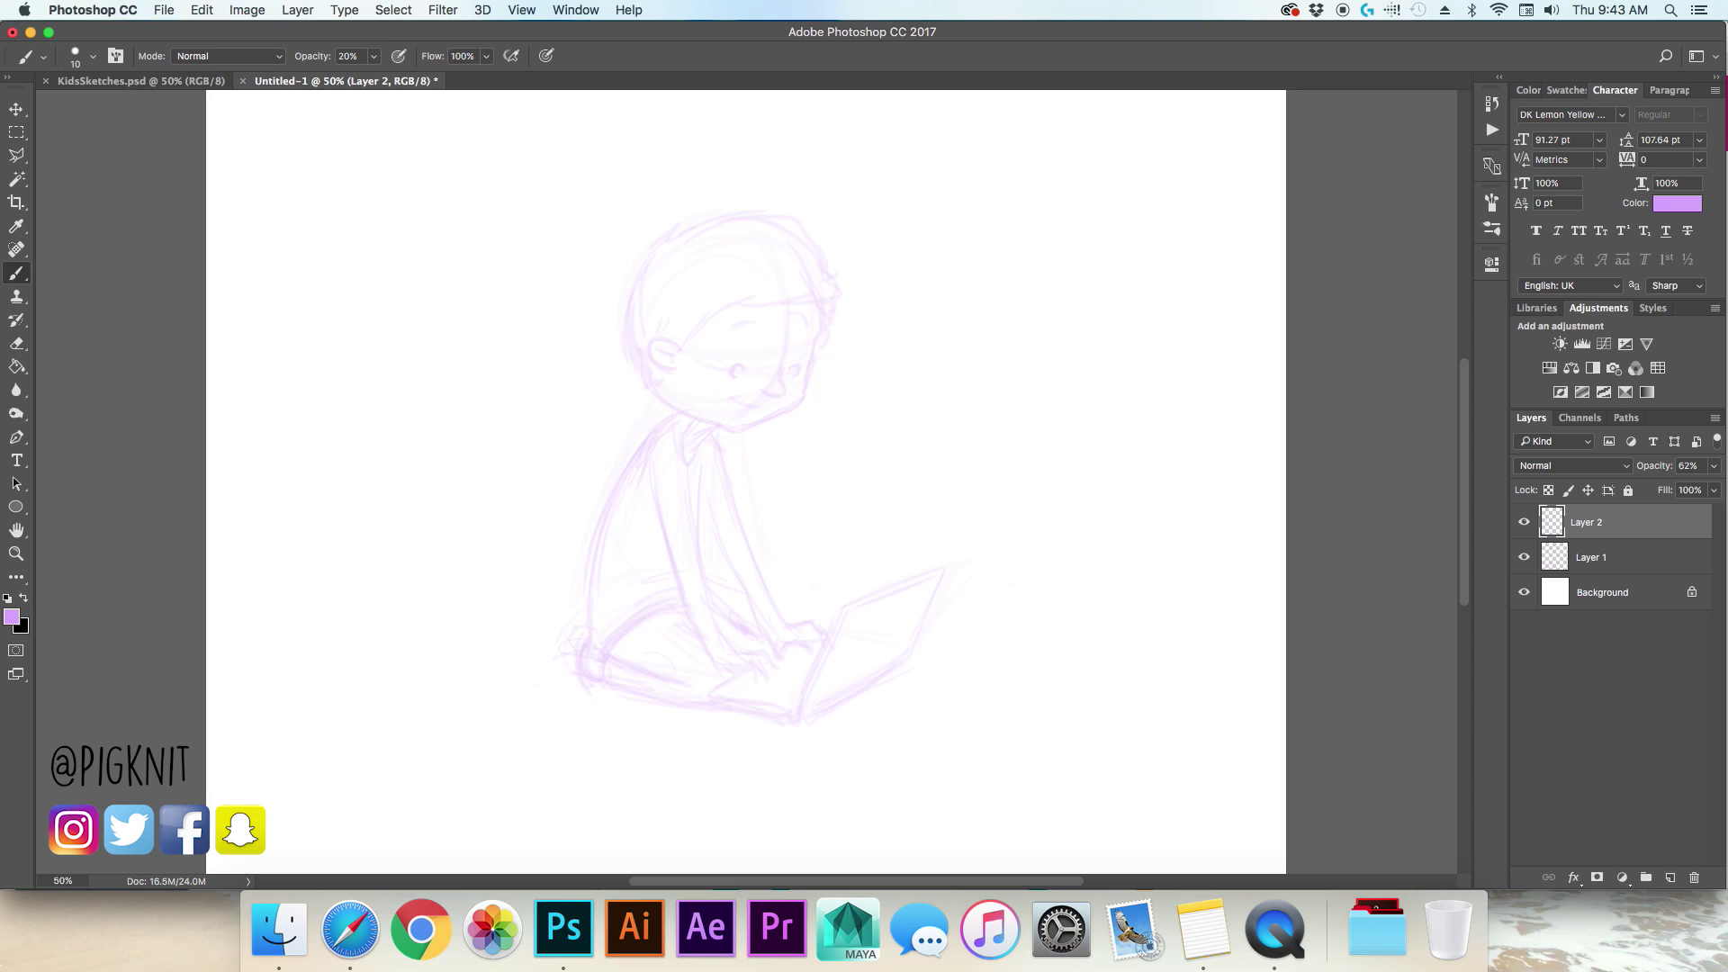
Step: On a new Layer 3, retrace the face, ear, forehead, hair tuft and top of the head darker
key("super+shift+alt+n")
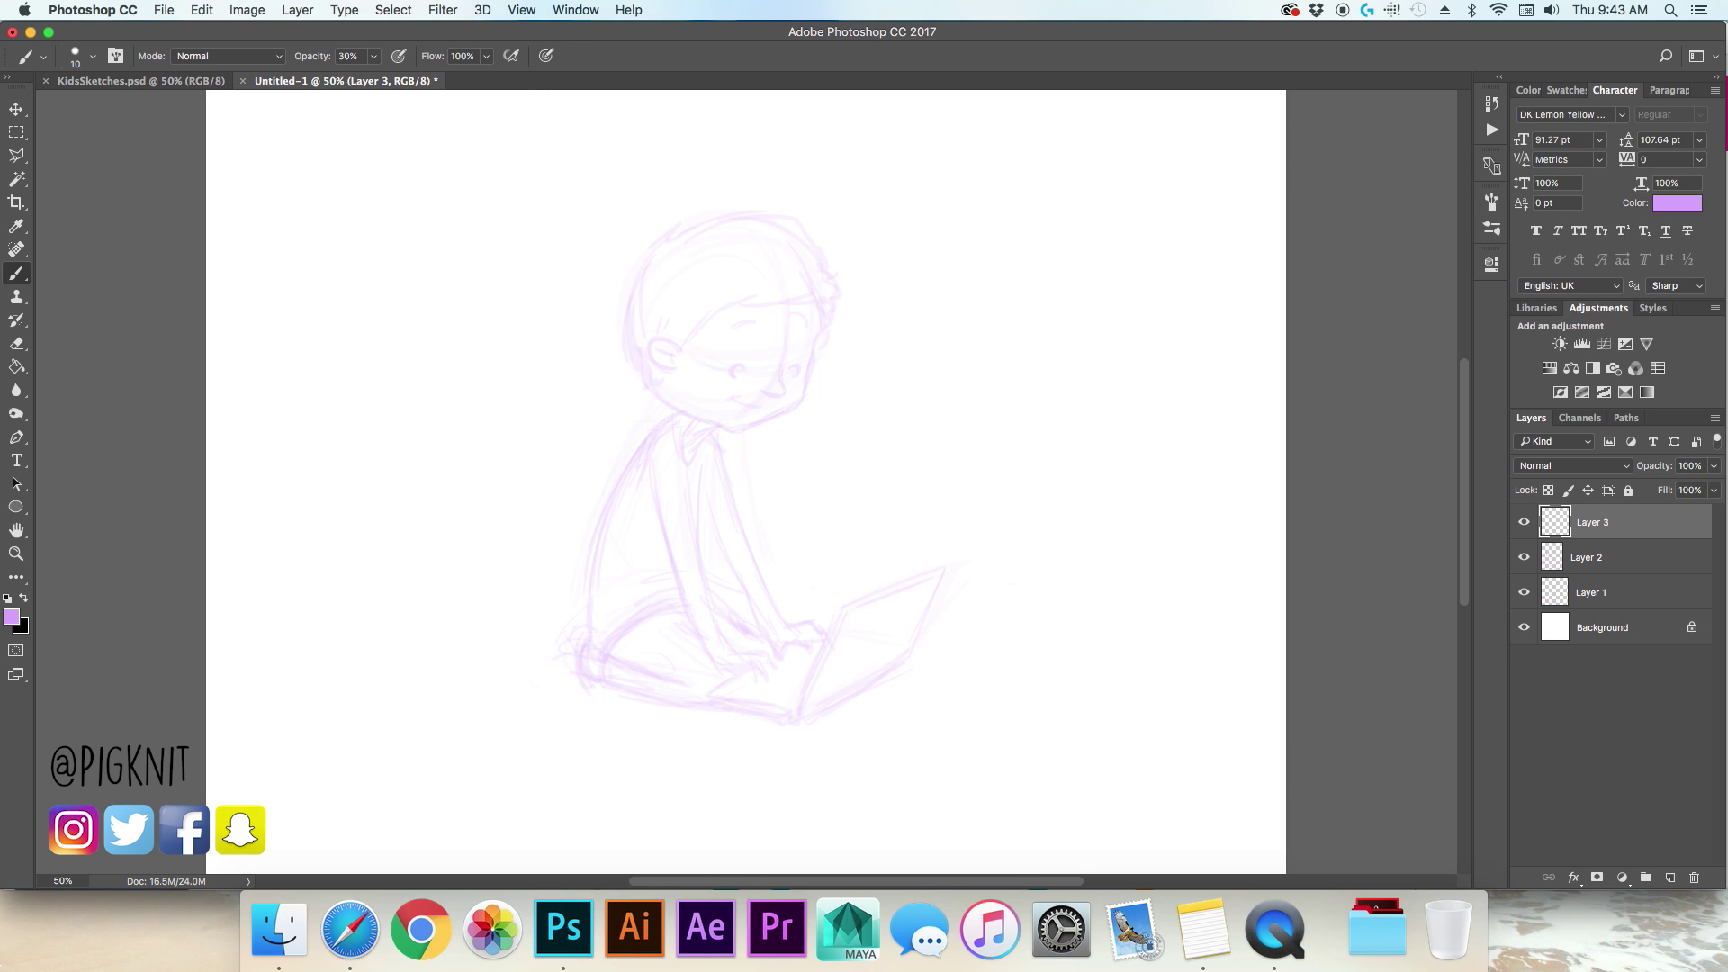
key("super+equal")
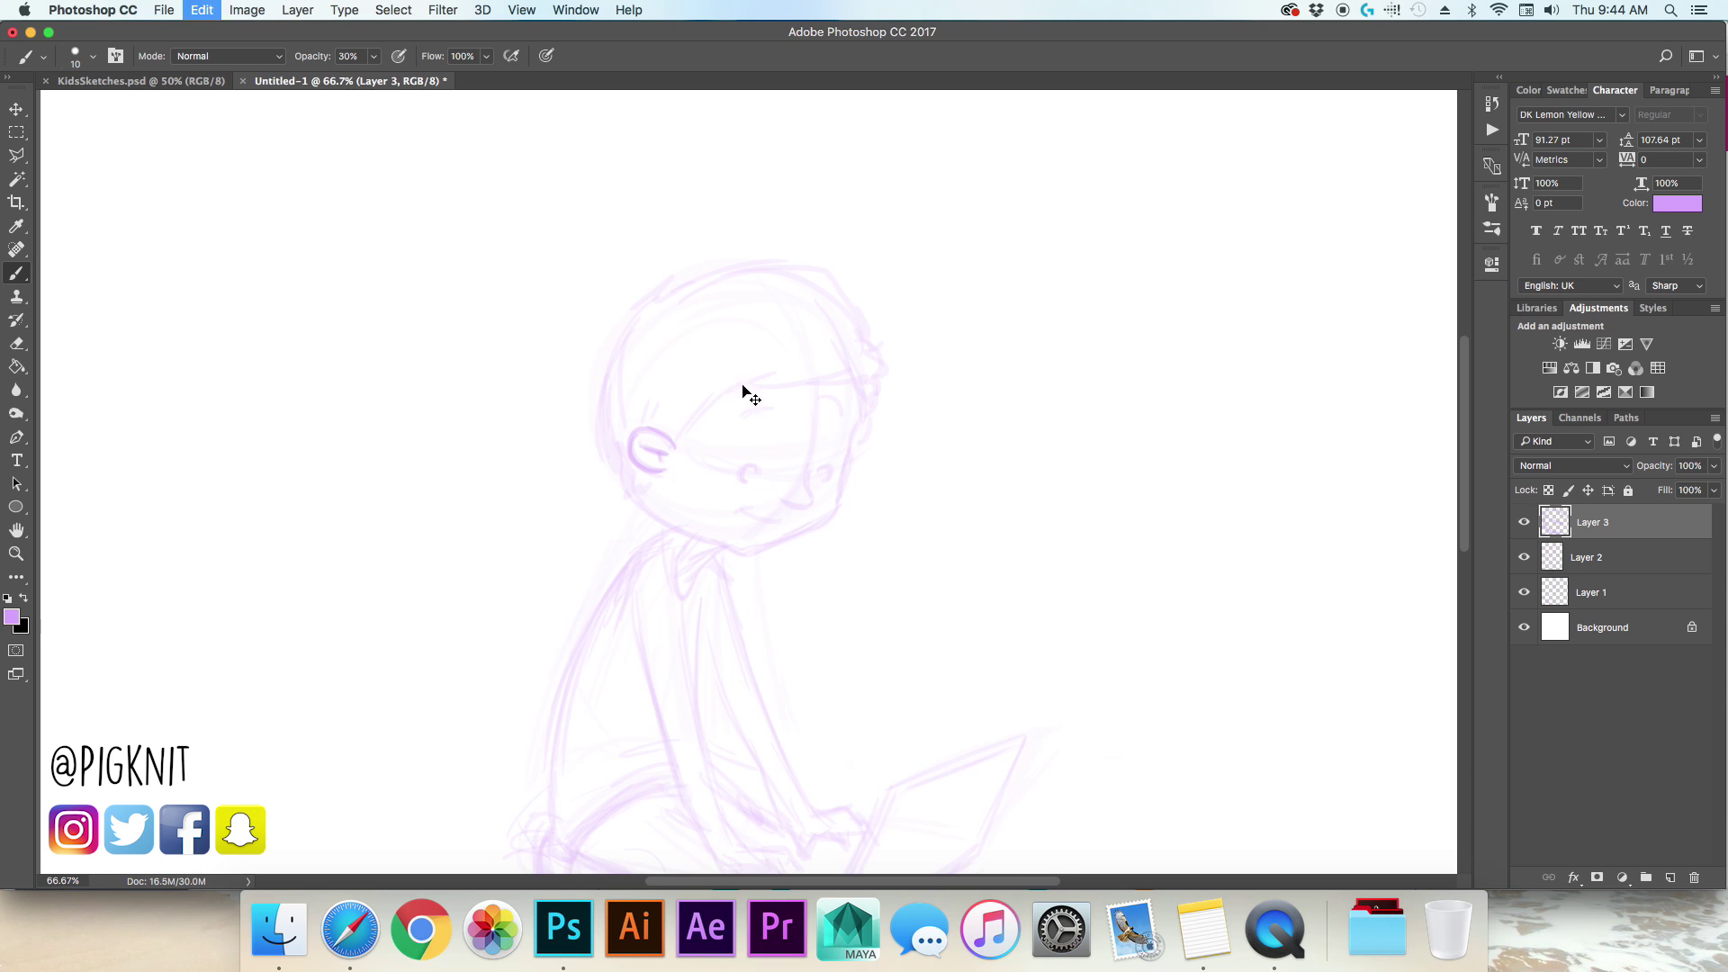
left_click_drag(756, 373, 675, 450)
left_click_drag(750, 389, 881, 385)
mouse_move(680, 280)
left_mouse_down()
mouse_move(636, 310)
mouse_move(611, 450)
mouse_move(632, 486)
left_mouse_up()
mouse_move(671, 292)
left_mouse_down()
mouse_move(780, 262)
mouse_move(843, 269)
left_mouse_up()
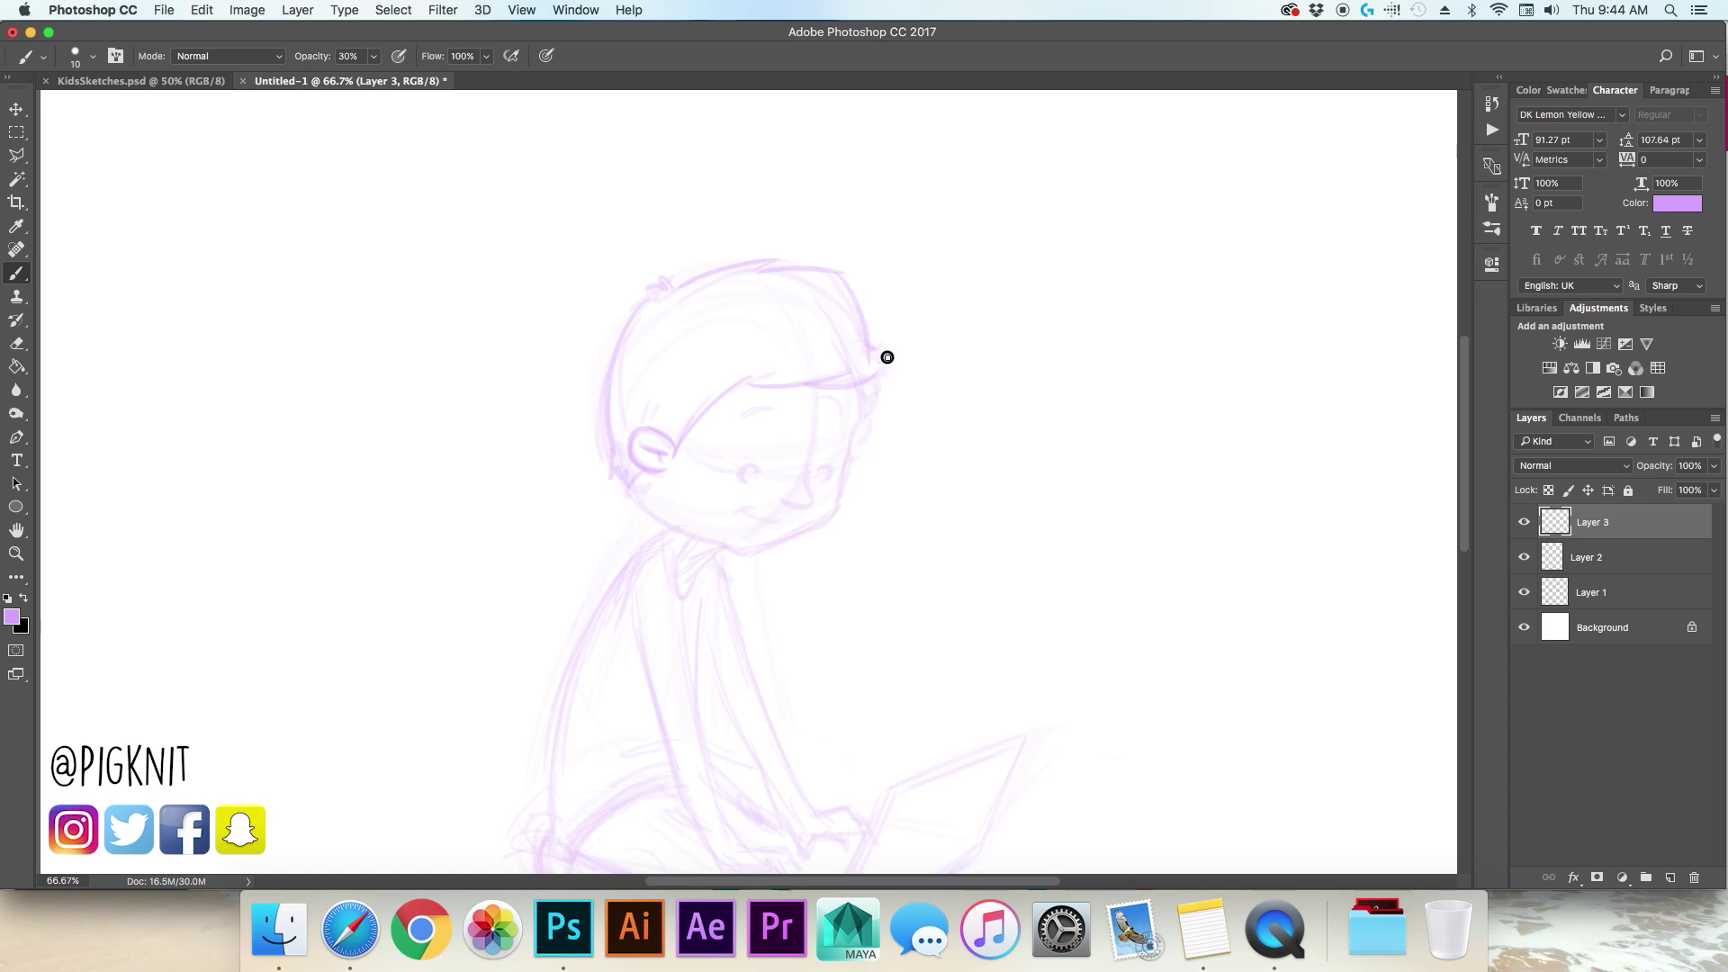
Step: Trace the boy's back from neck to hip and redraw the thigh curve
scroll(876, 390, "down", 3)
mouse_move(670, 409)
left_mouse_down()
mouse_move(597, 708)
mouse_move(599, 672)
mouse_move(623, 711)
mouse_move(688, 627)
mouse_move(618, 687)
left_mouse_up()
key("super+z")
key("super+z")
left_click_drag(706, 637, 606, 675)
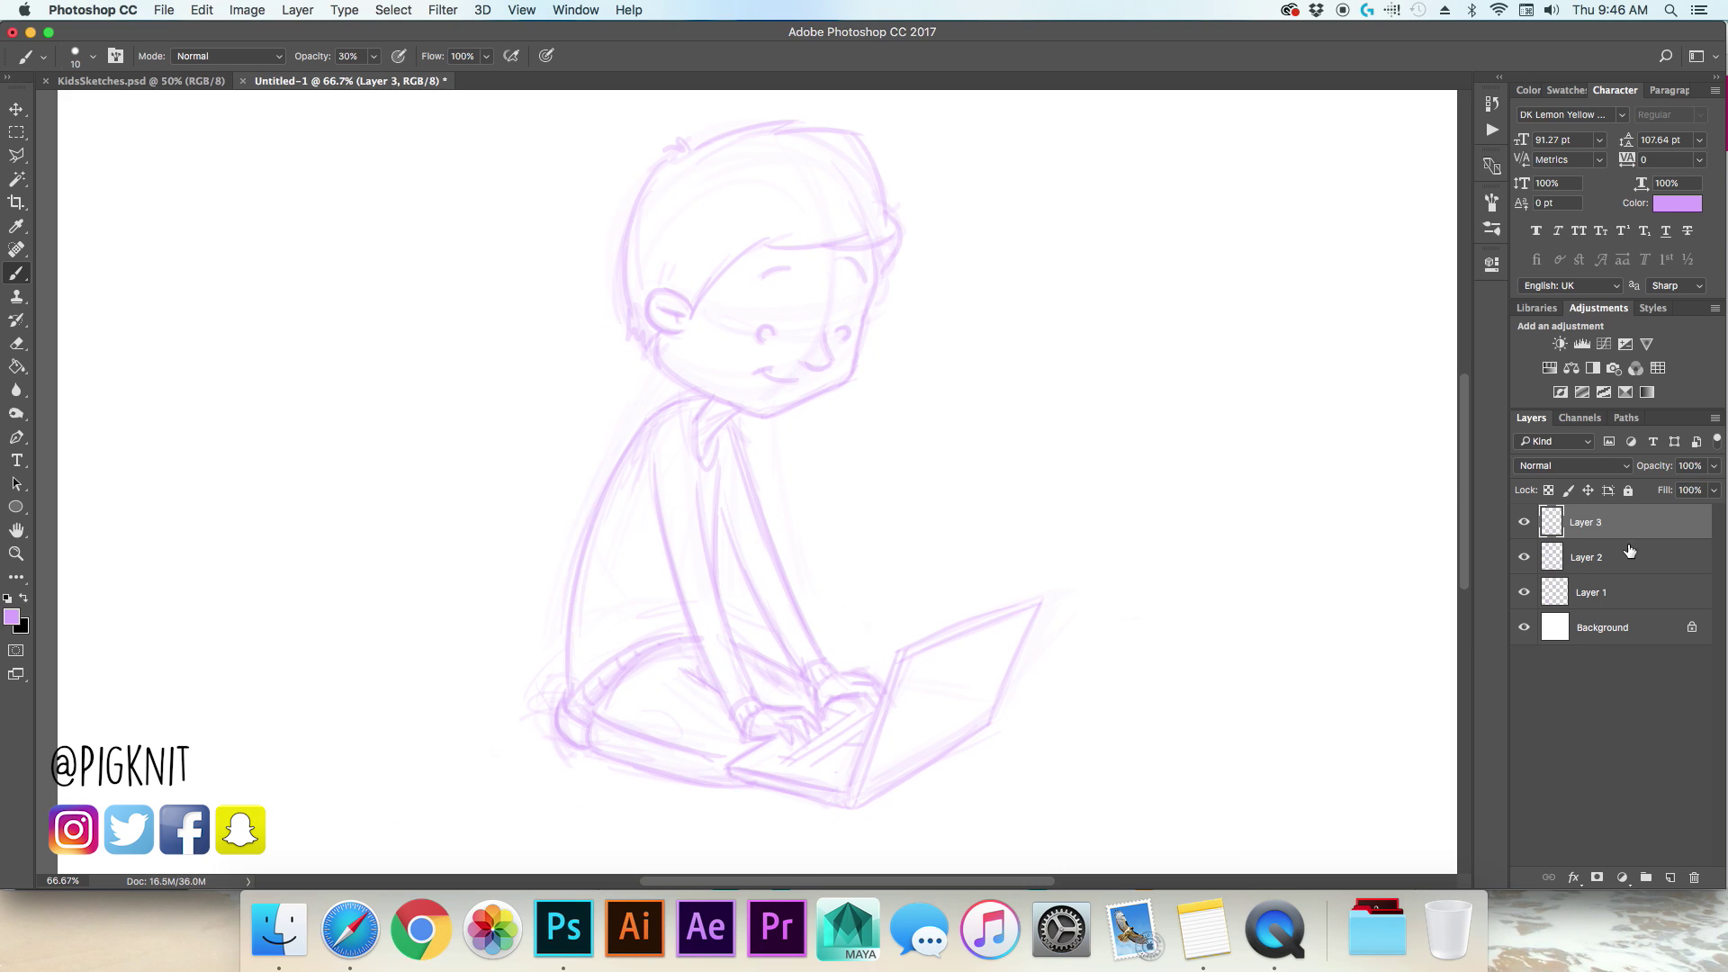
Step: Fill a new Layer 4 with white and set its opacity to 60%
left_click(1670, 877)
left_click(16, 367)
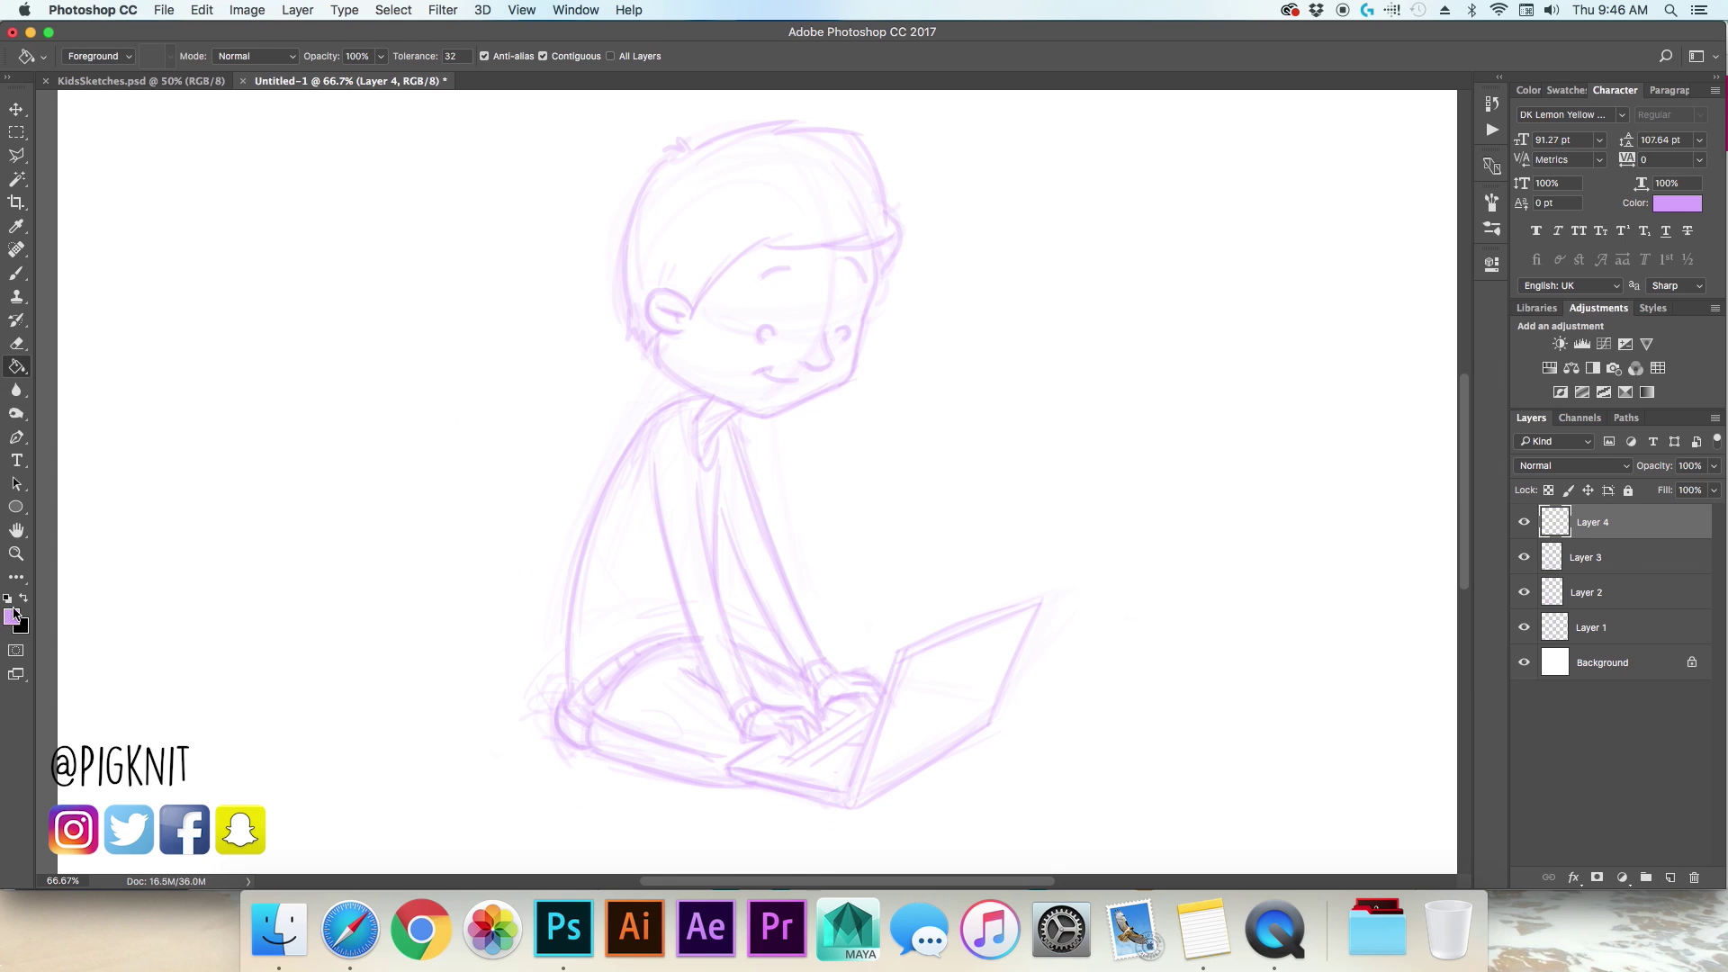
left_click(8, 597)
left_click(24, 597)
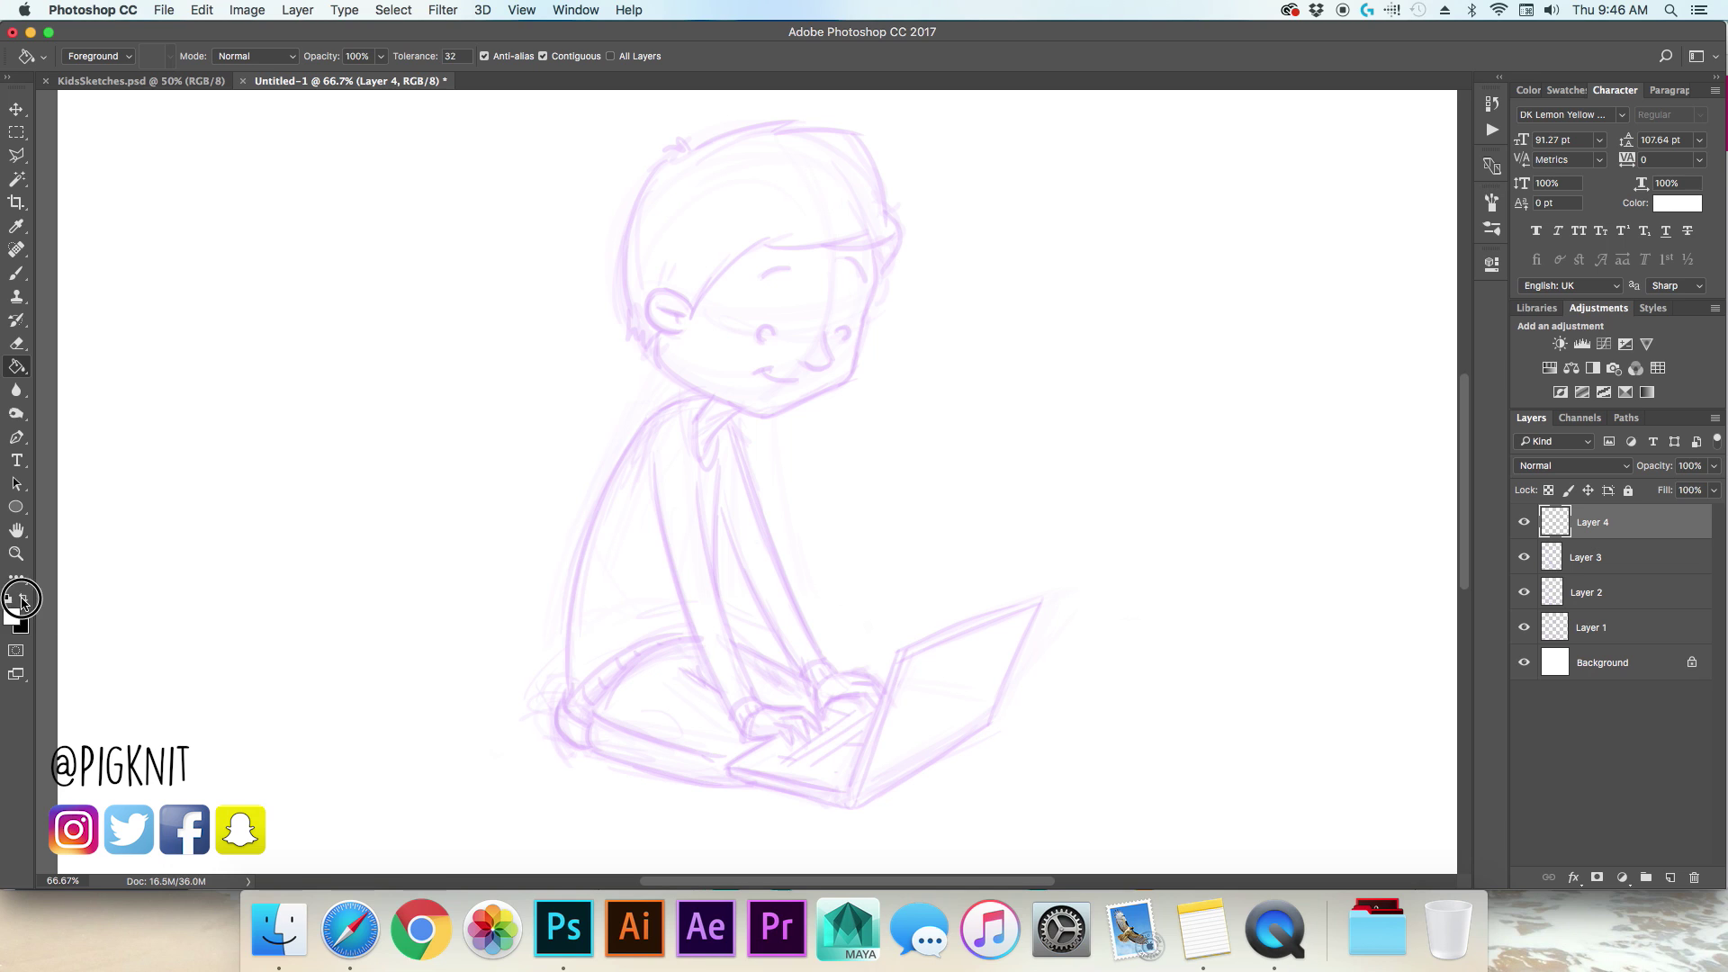
left_click(881, 428)
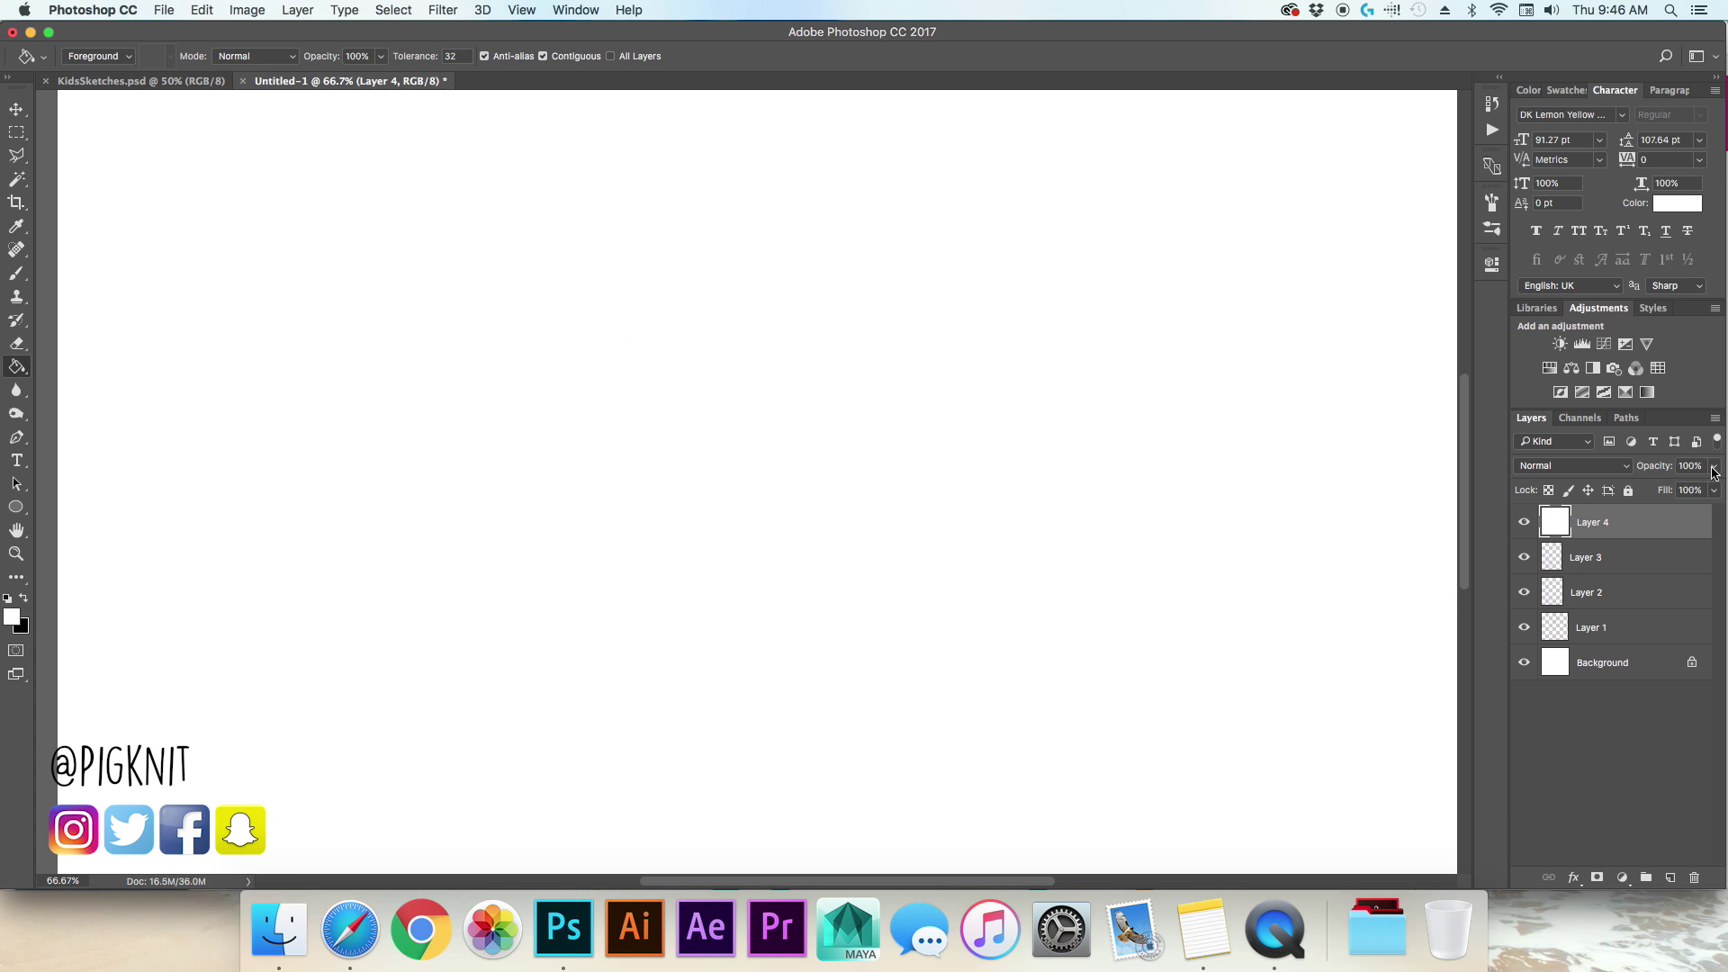
left_click(1713, 466)
left_click_drag(1714, 487, 1677, 488)
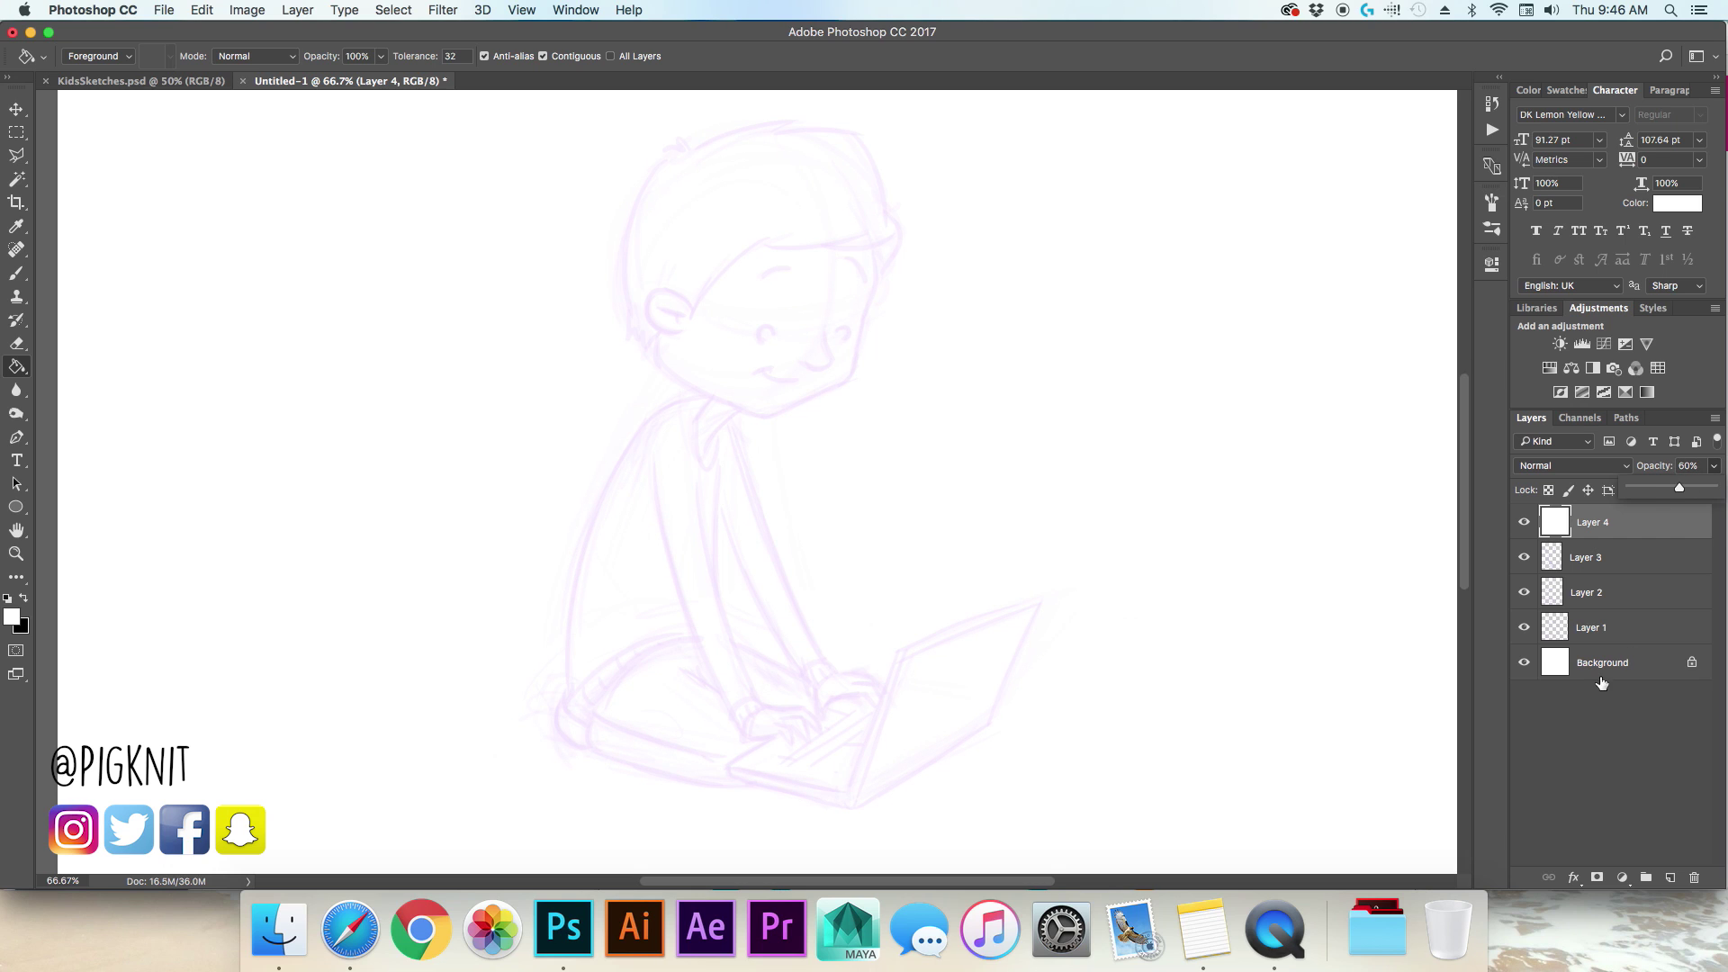
Step: Add Layer 5 and set a black brush at 100% opacity for inking
left_click(1667, 880)
key("b")
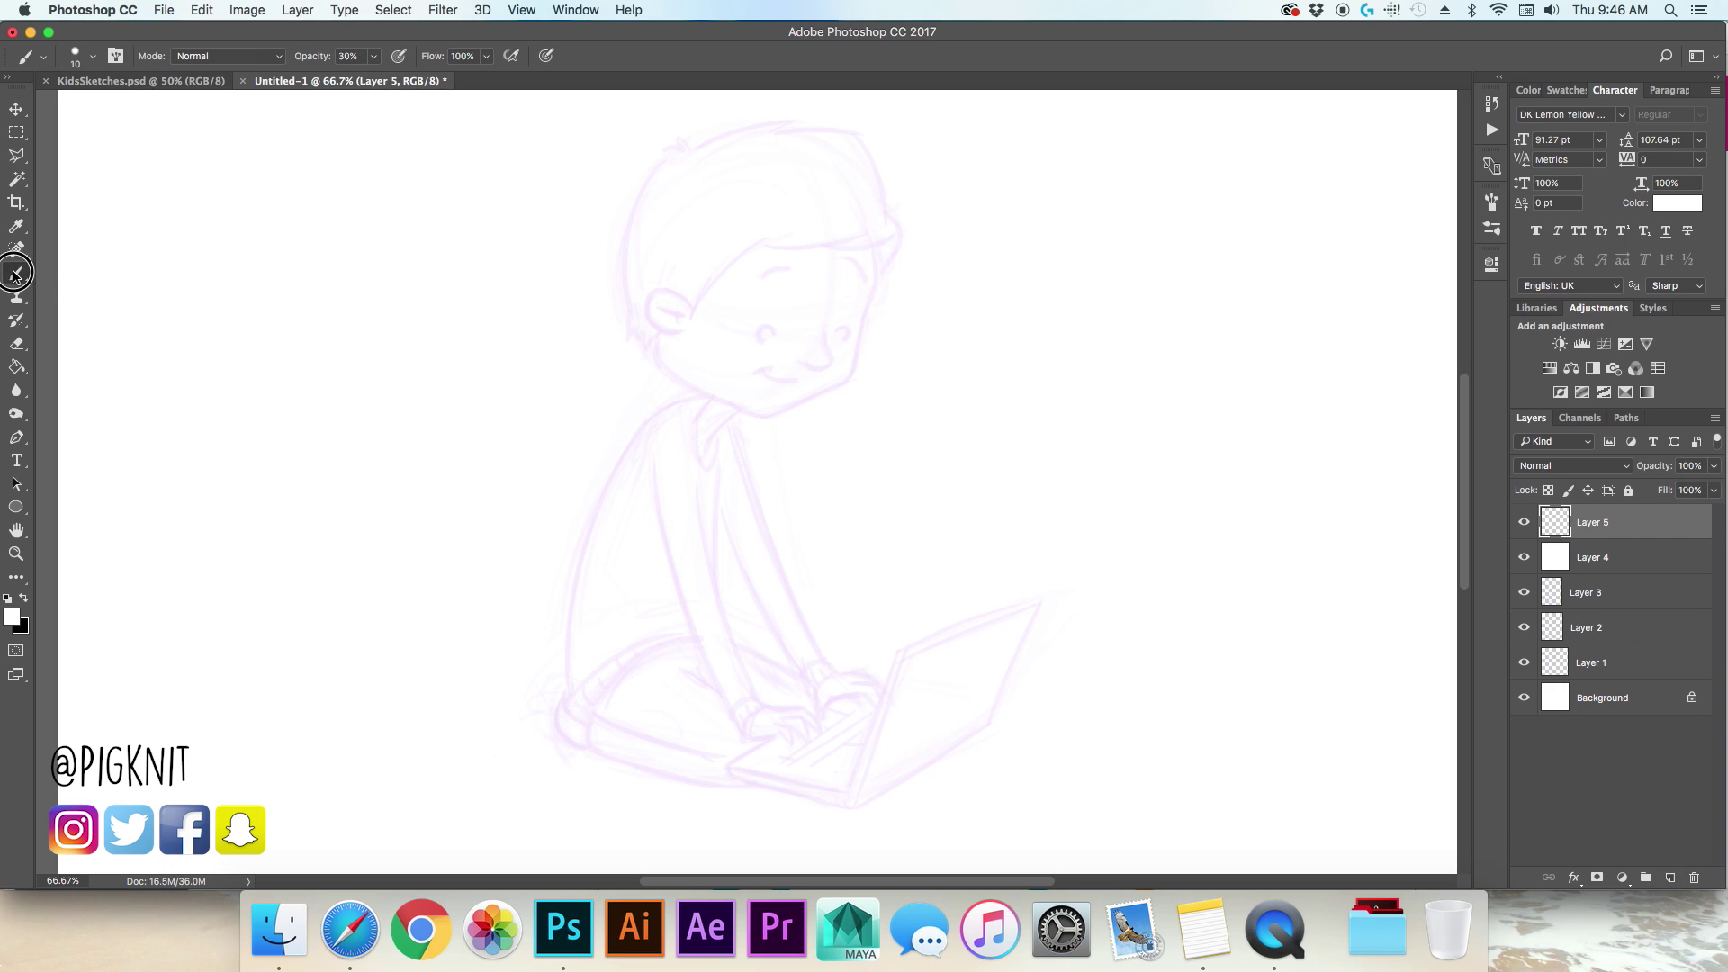
left_click(93, 57)
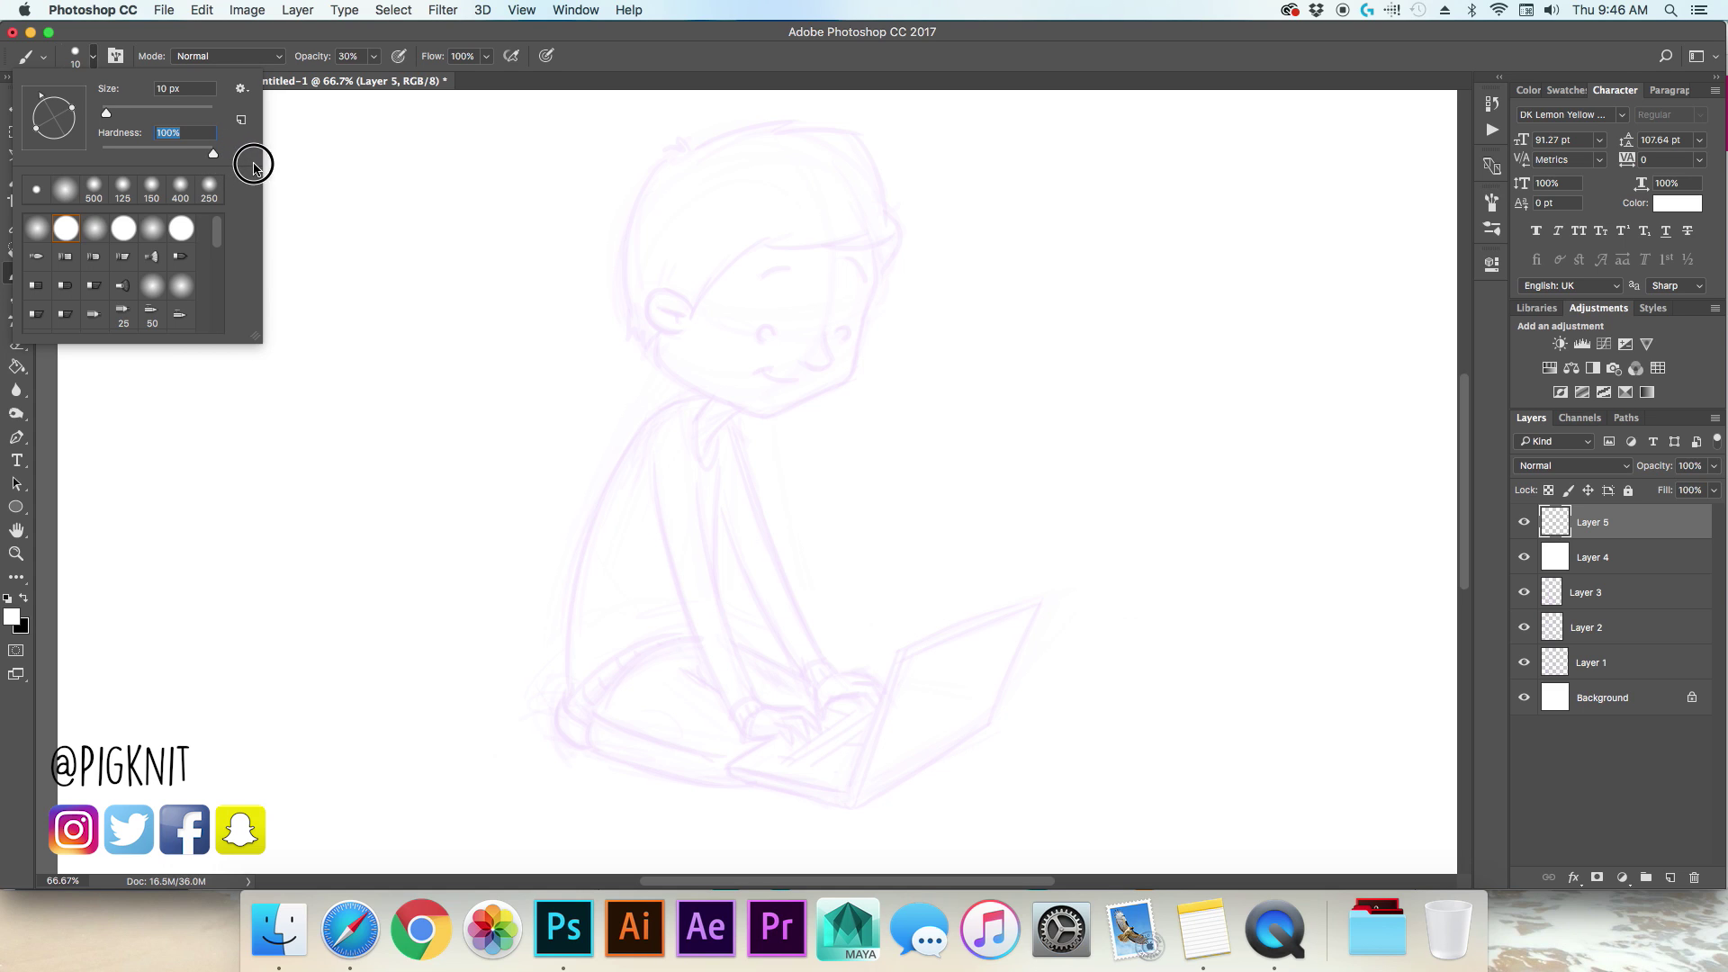
left_click(373, 57)
left_click_drag(372, 81, 502, 89)
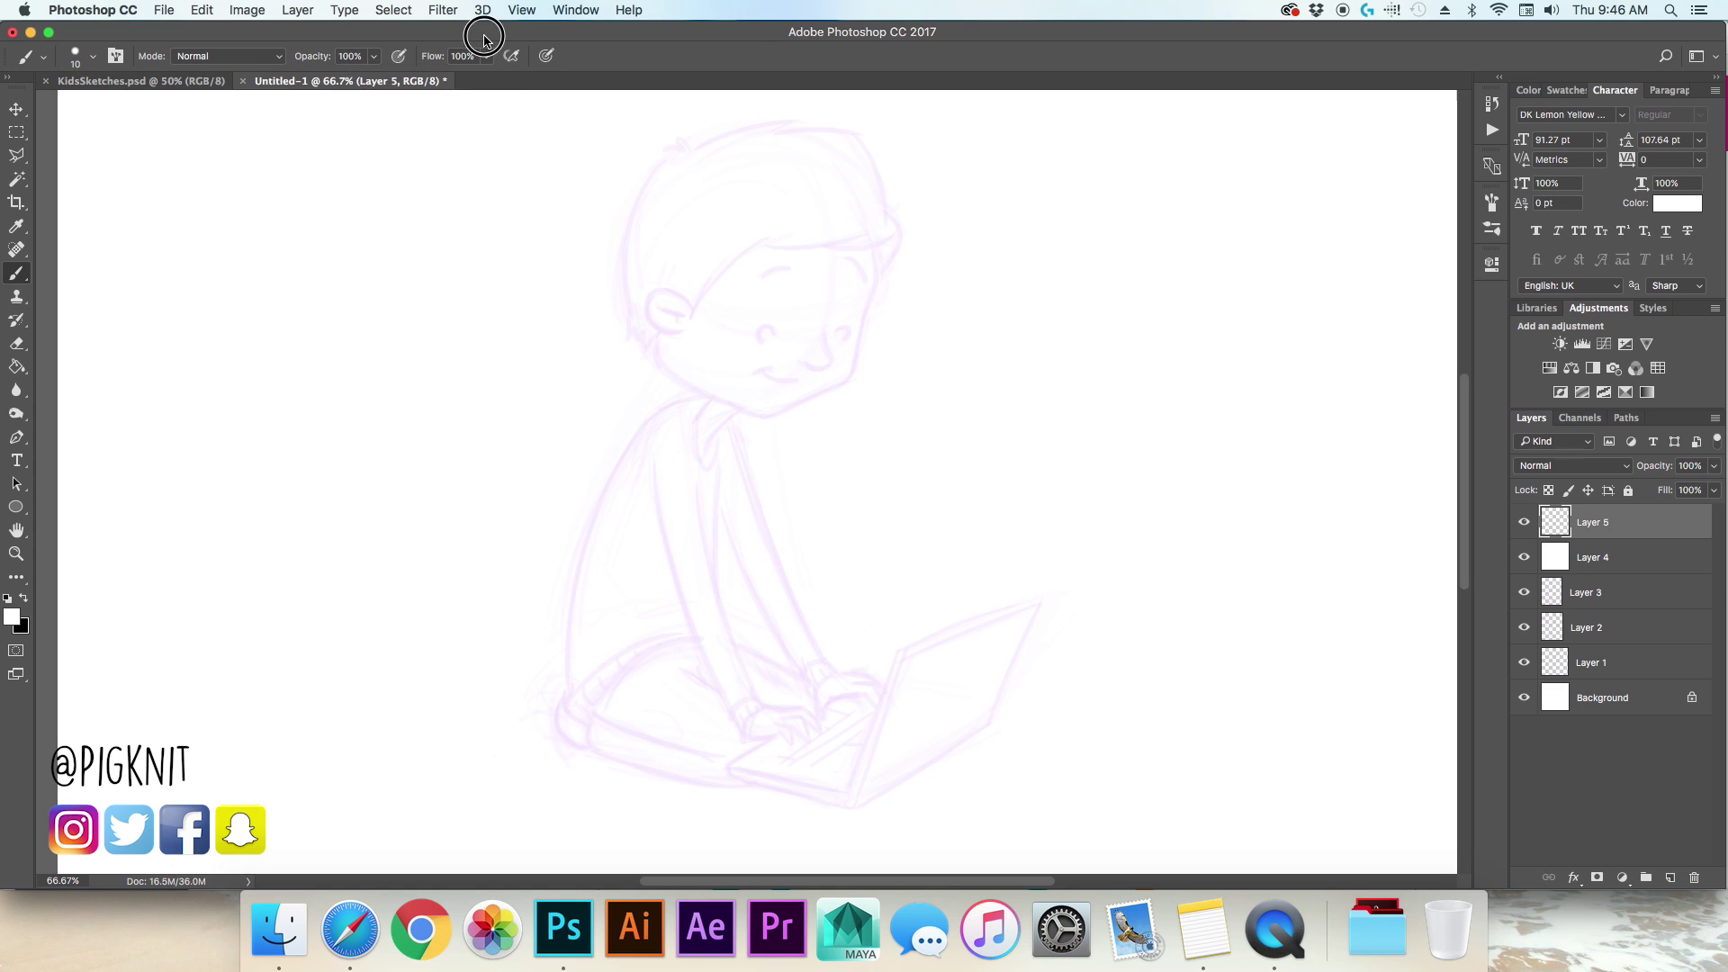
left_click(7, 598)
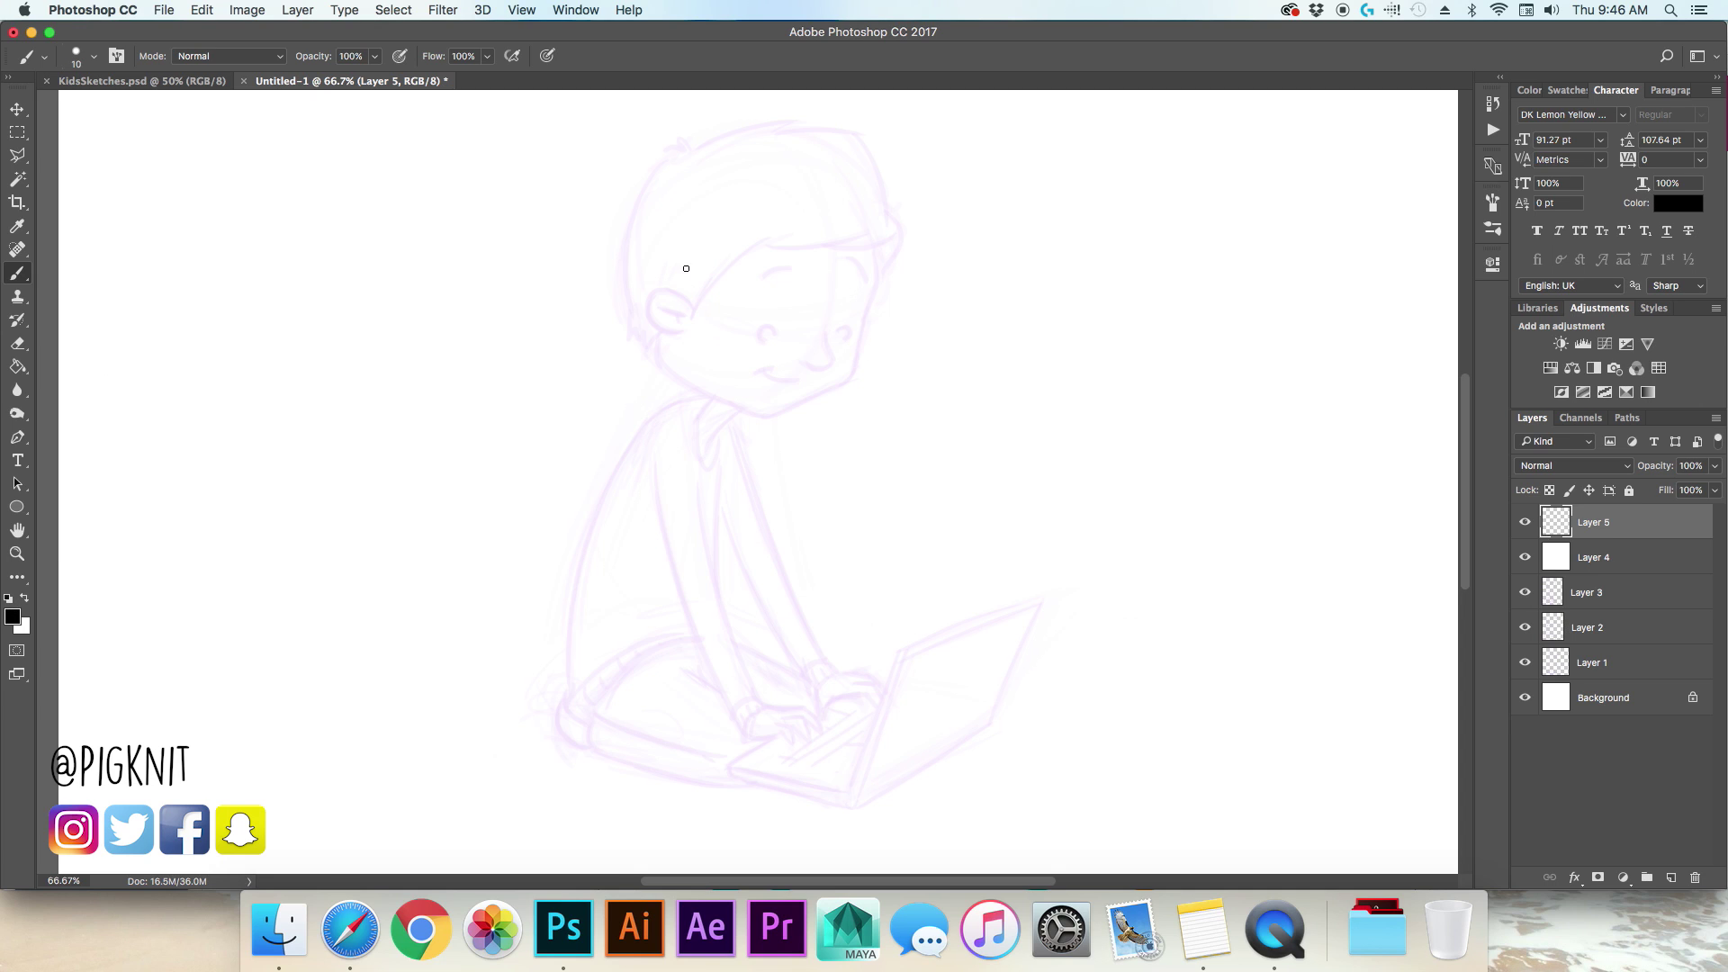
key("super+minus")
key("super+minus")
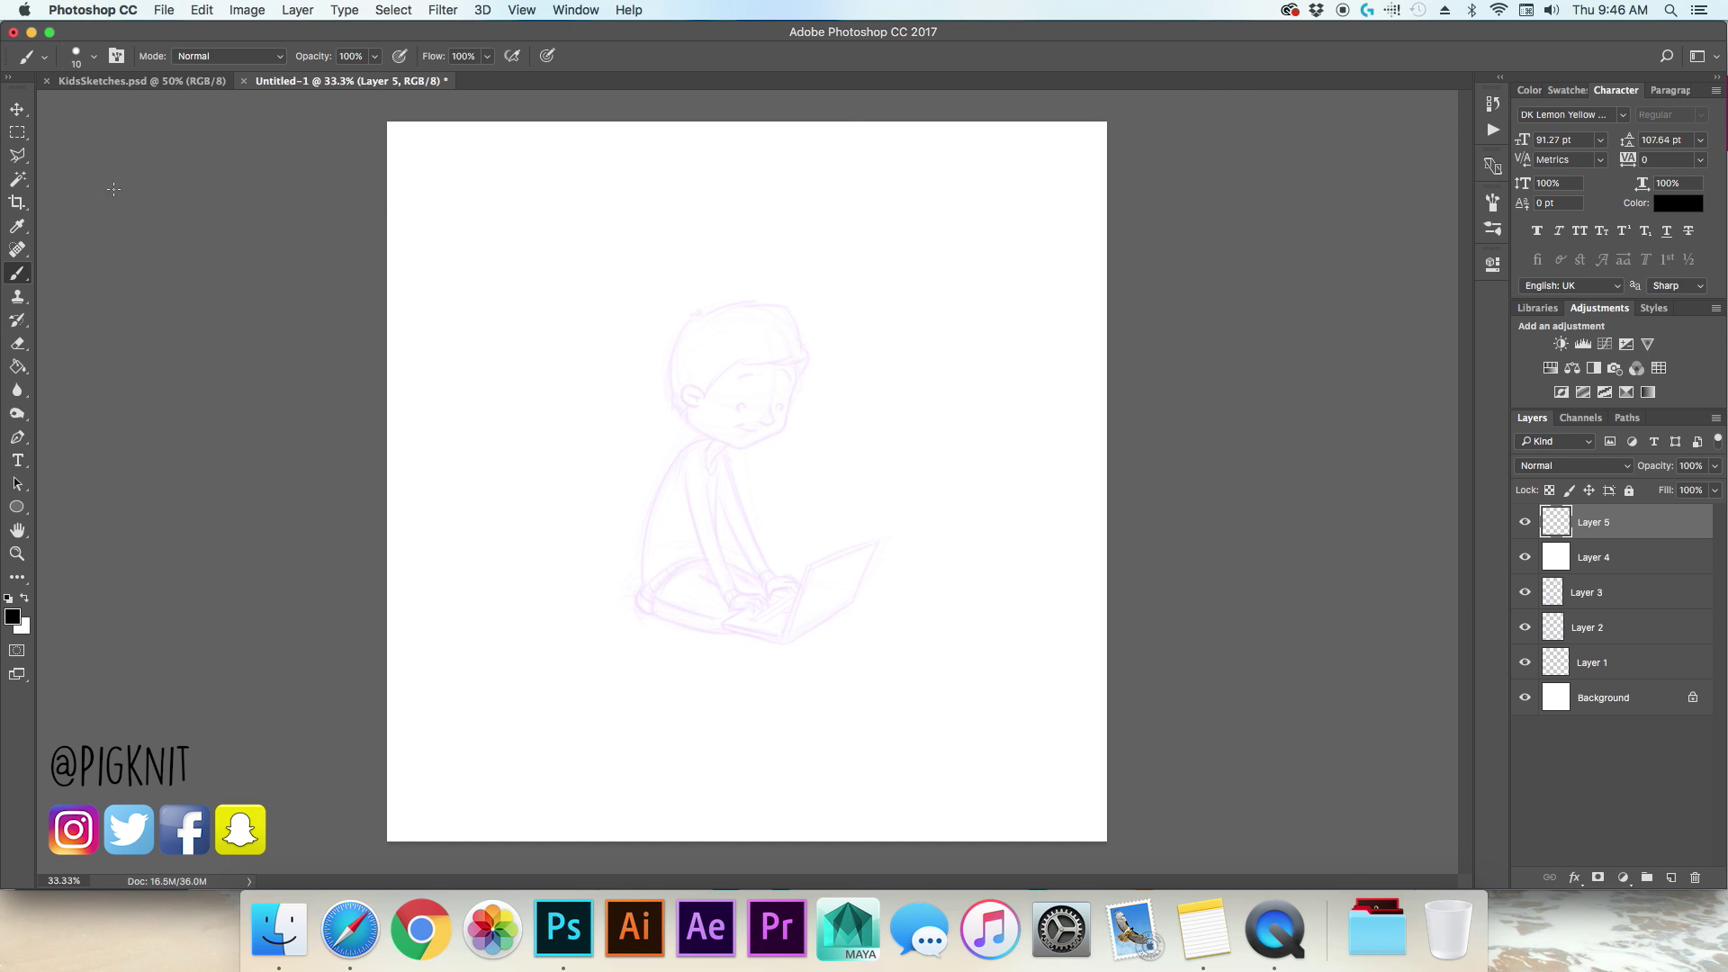
Step: Select Layers 1 through 3 with the Move tool and bring up their layer context menu
key("v")
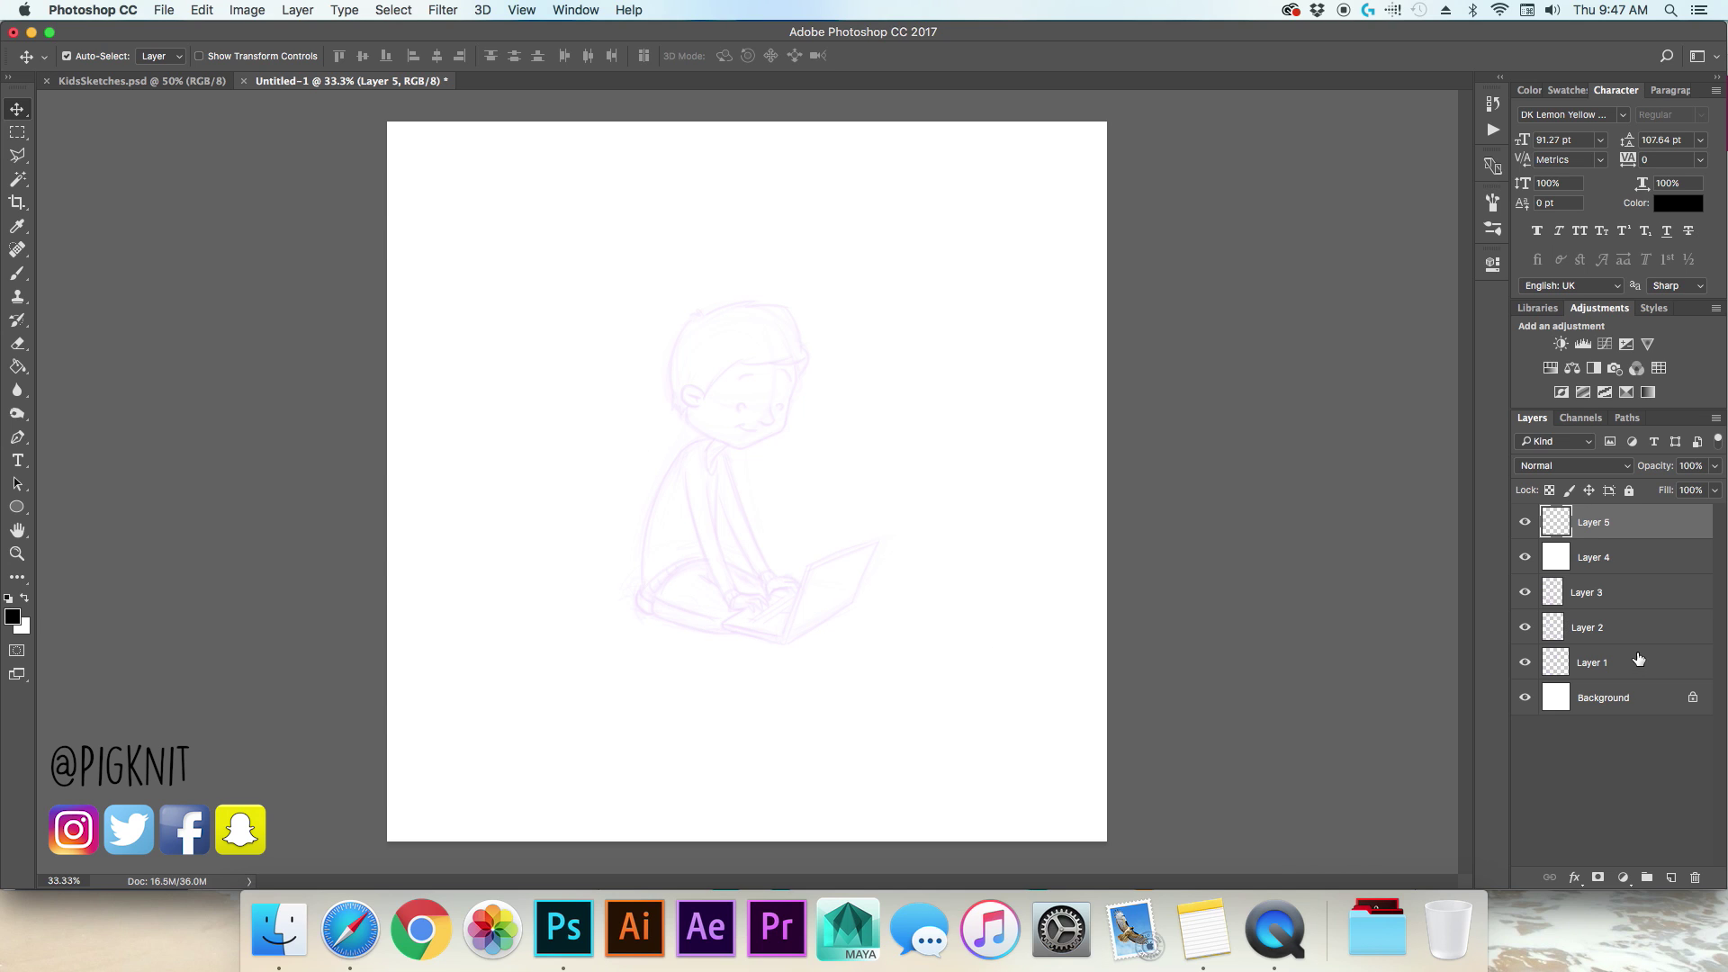
left_click(1638, 660)
left_click(1629, 598, "shift")
right_click(1629, 594)
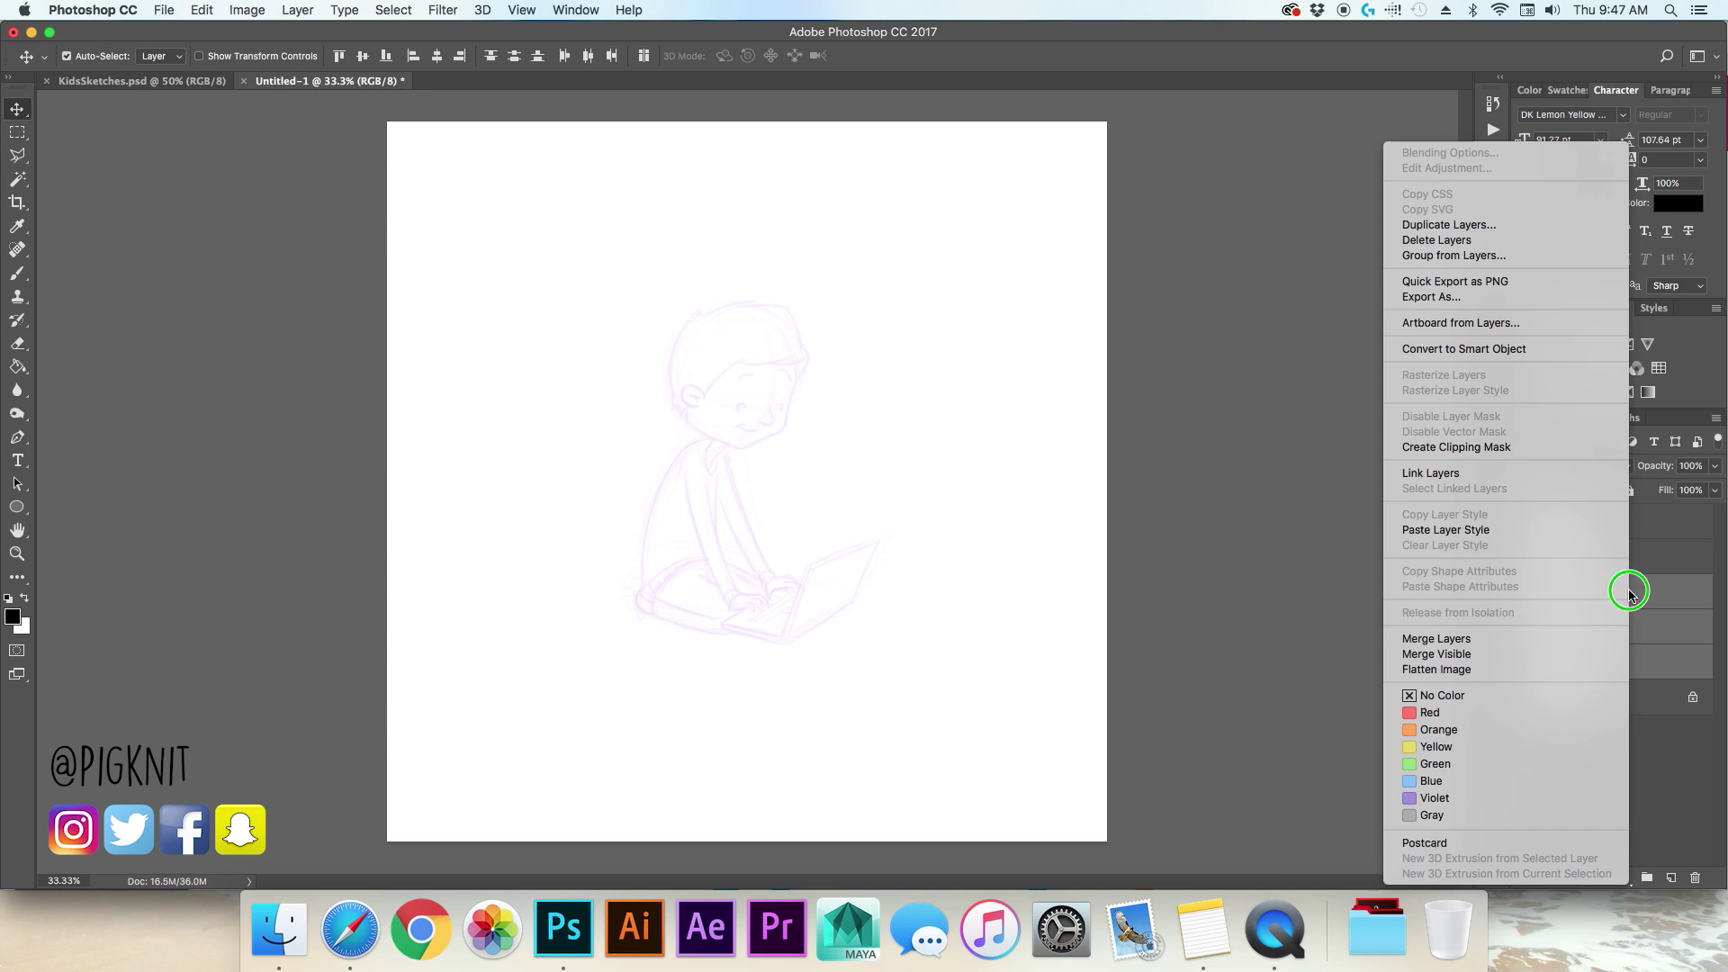
Step: Merge the three sketch layers and scale the result to about 185%, shifting it down-left
left_click(1485, 641)
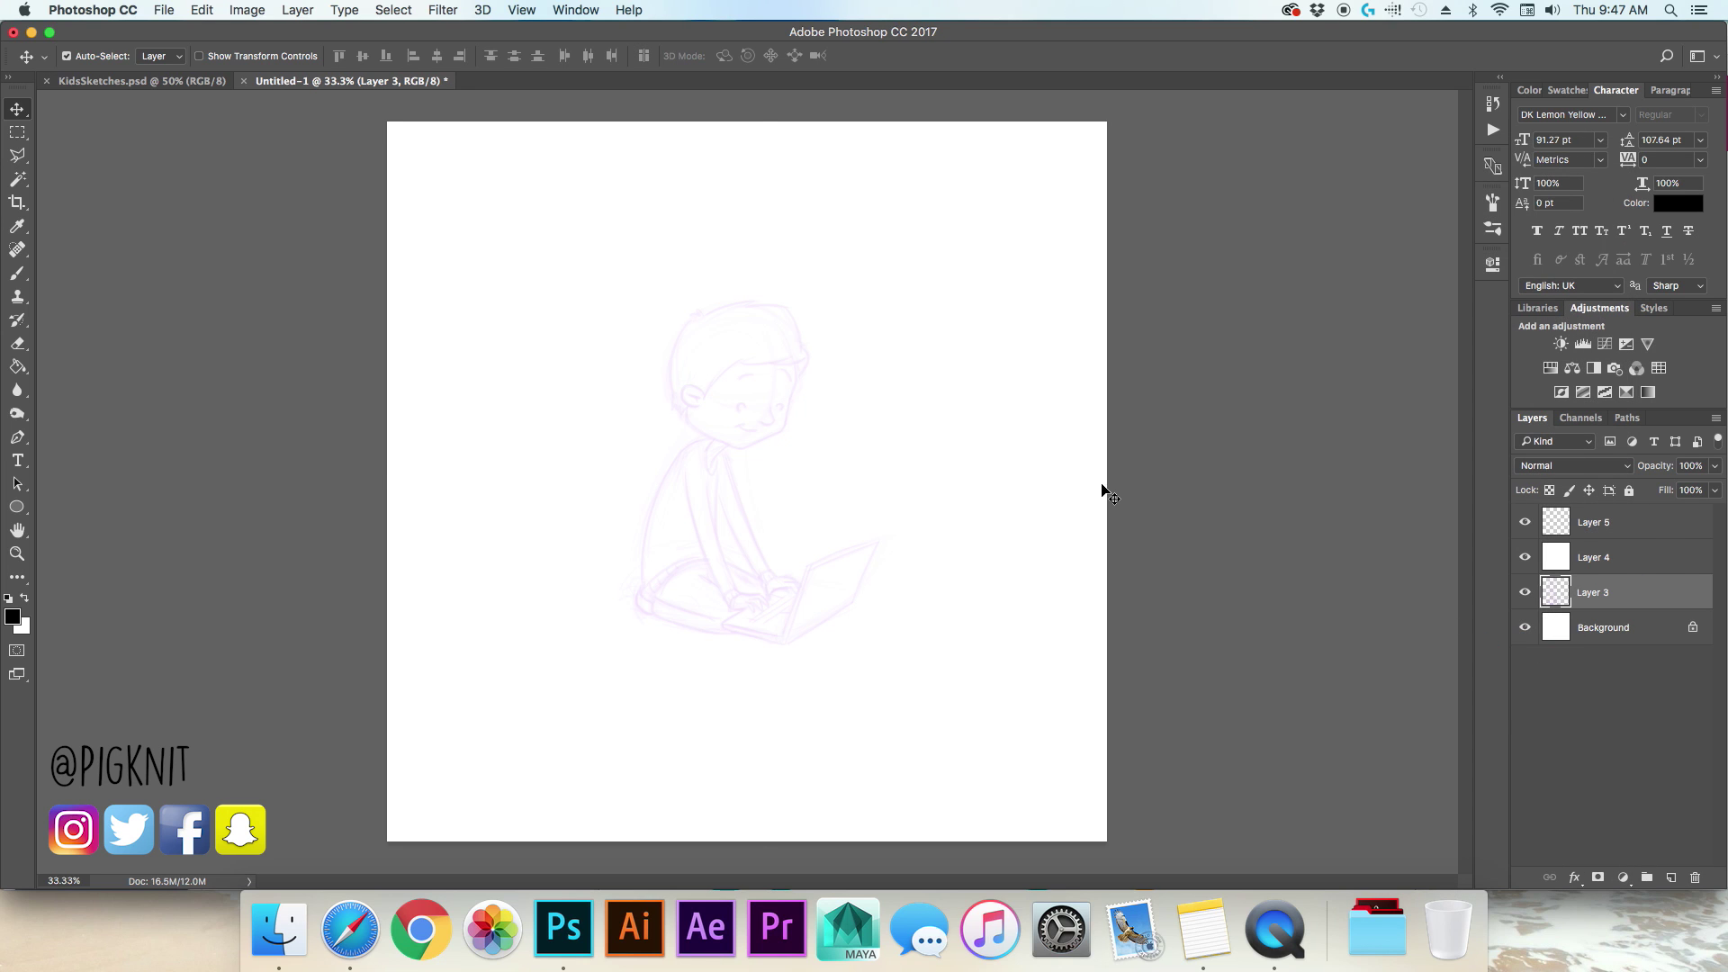
key("super+t")
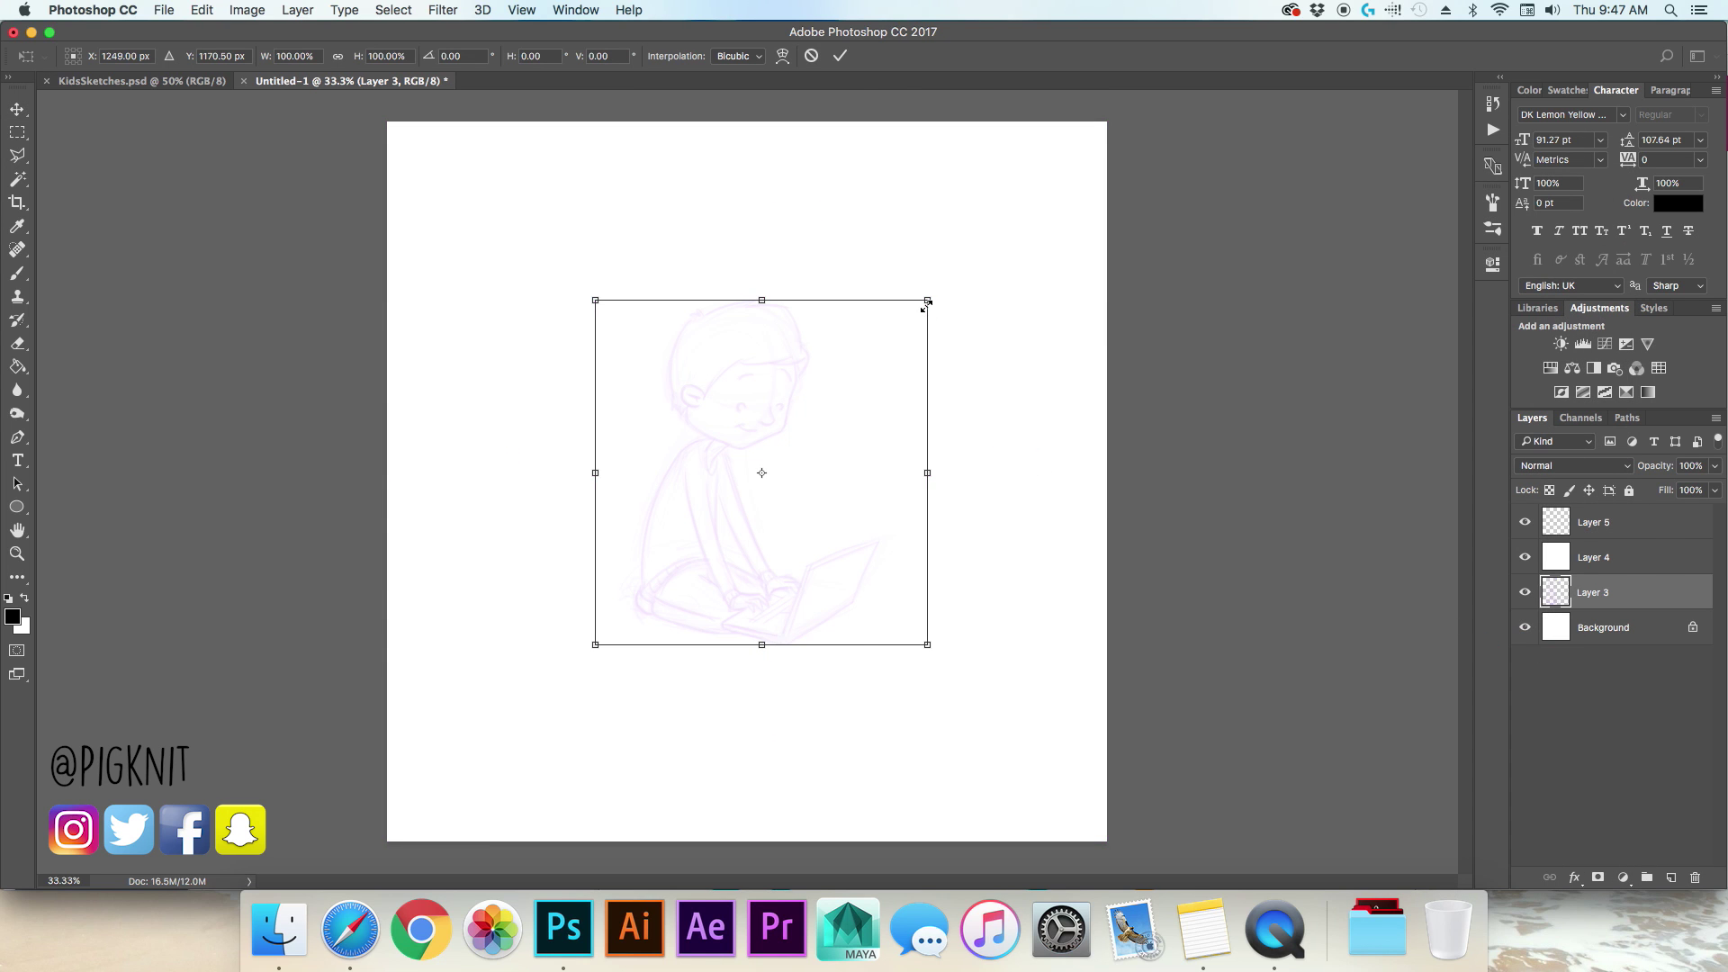
left_click_drag(927, 298, 1124, 95)
left_click_drag(595, 644, 512, 731)
left_click_drag(728, 372, 645, 461)
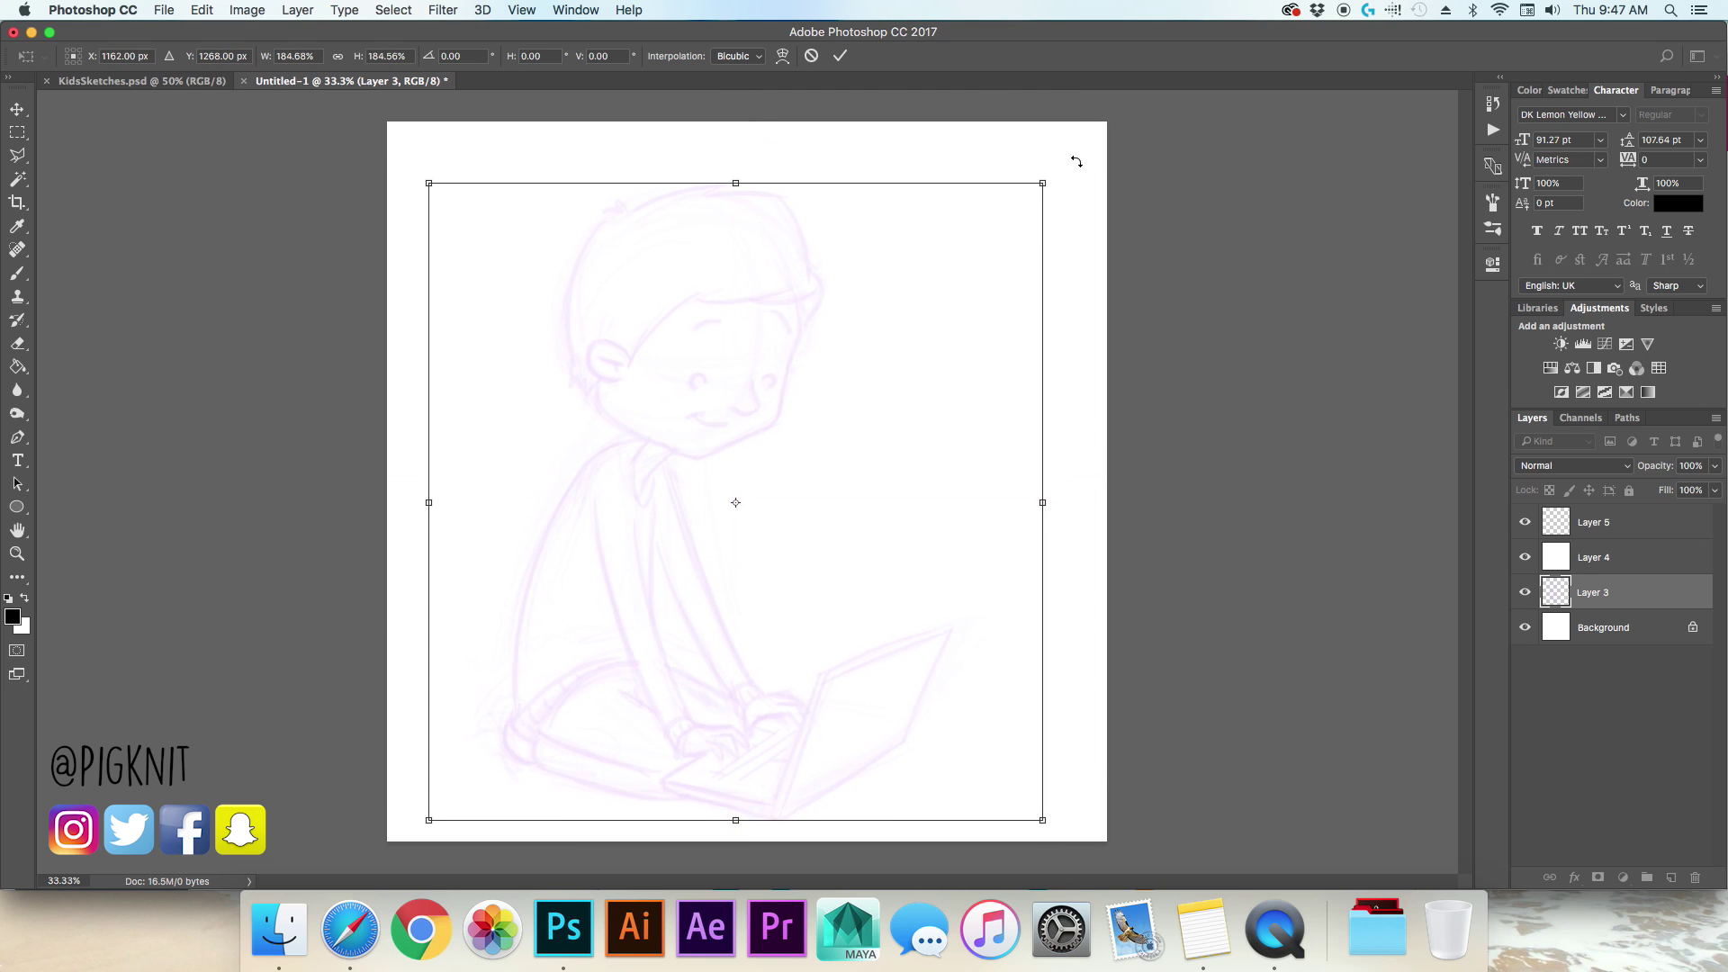
left_click_drag(1044, 192, 1086, 166)
Step: Fully lock the white Layer 4 and the sketch Layer 3, then select Layer 5 for inking
left_click(1602, 557)
left_click(1629, 491)
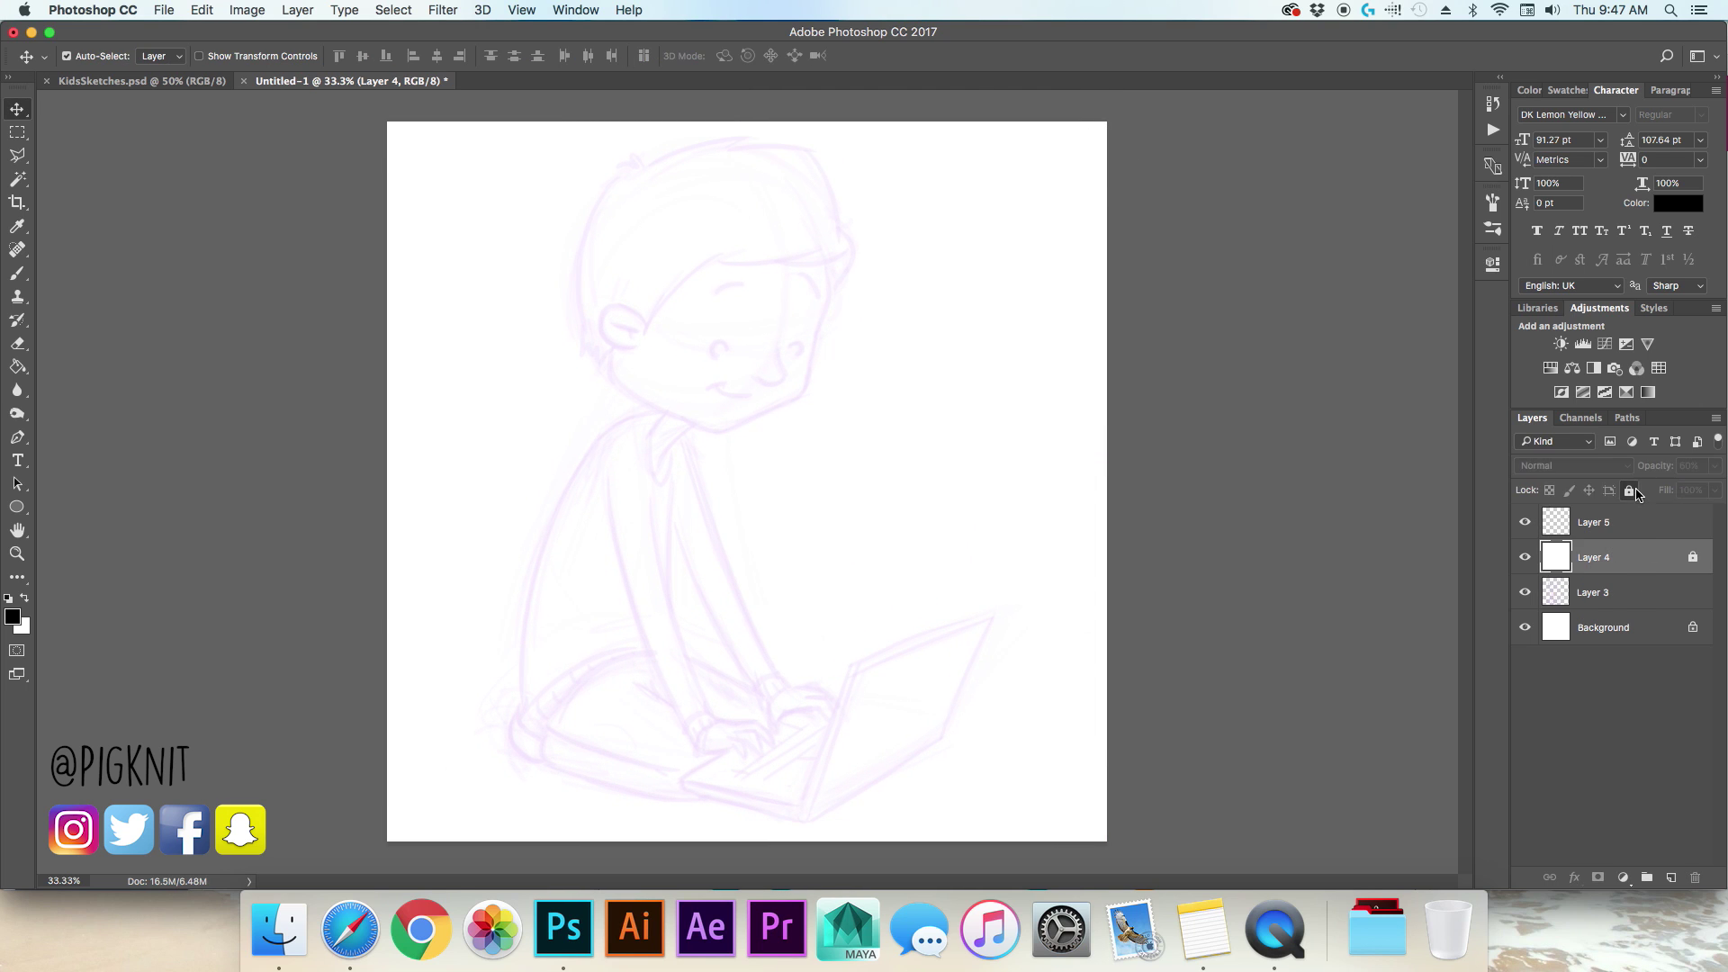
left_click(1617, 597)
left_click(1629, 491)
left_click(1620, 526)
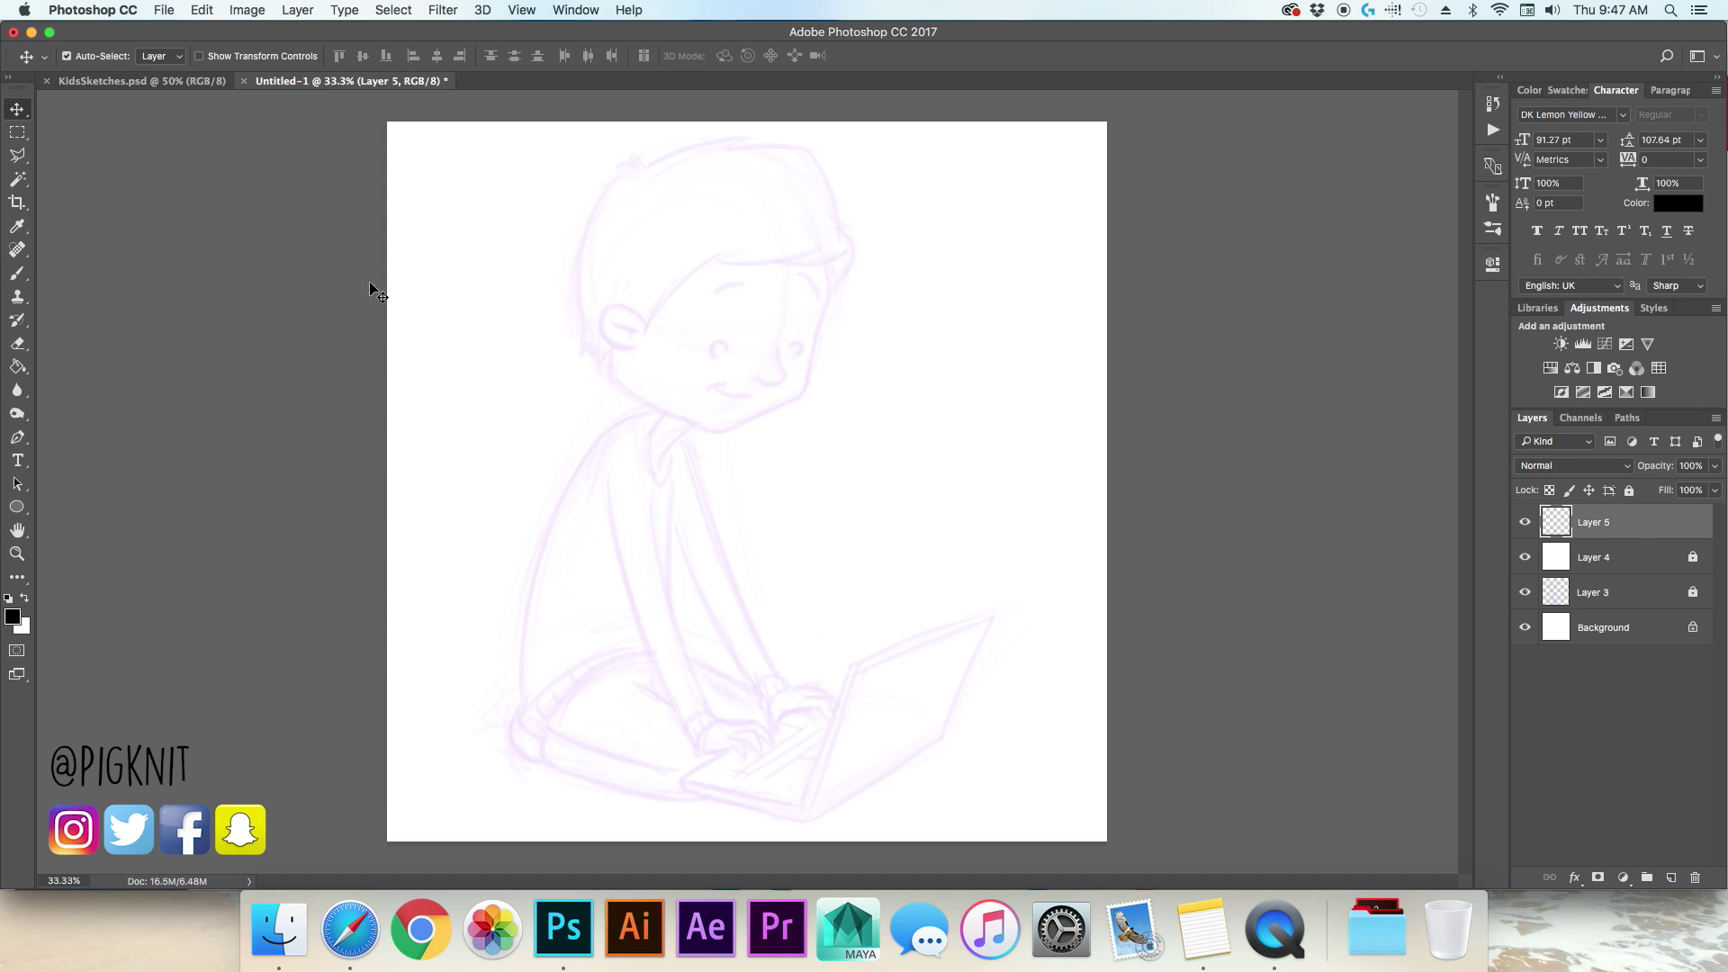
Step: Ink the boy's ear, head and body lines with a 15 px black brush, undoing retries
key("b")
key("super+equal")
left_click_drag(758, 405, 733, 430)
mouse_move(700, 396)
left_mouse_down()
mouse_move(747, 409)
mouse_move(860, 300)
left_mouse_up()
key("super+z")
key("bracketright")
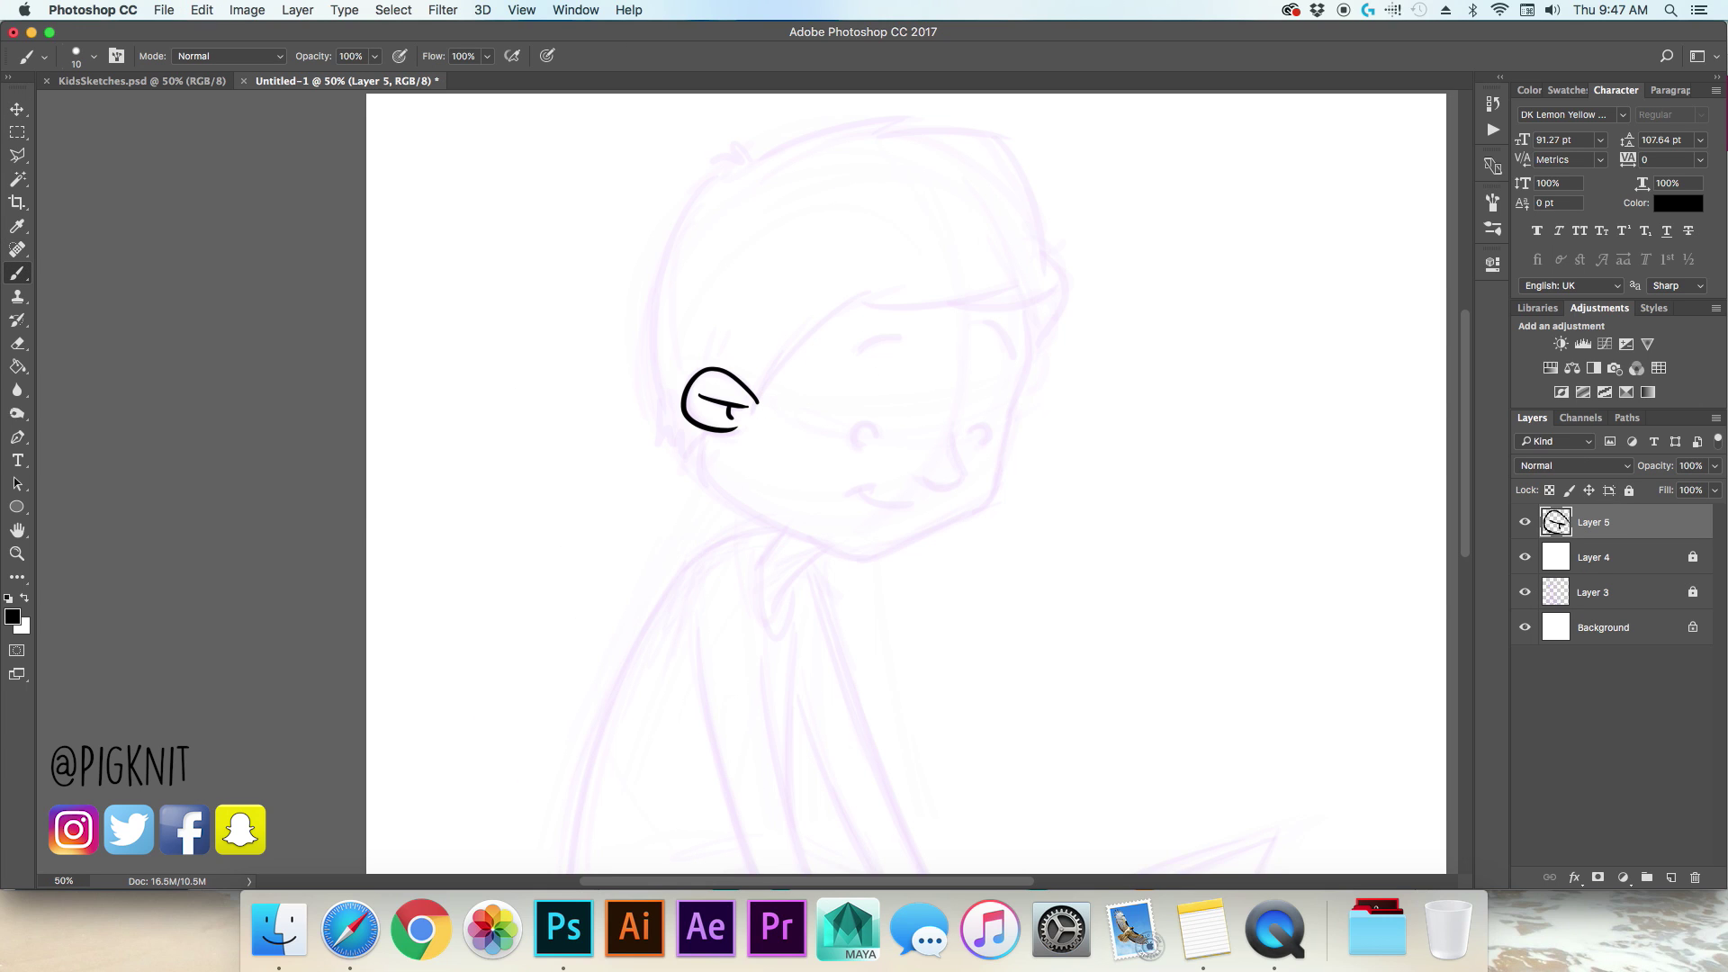
mouse_move(759, 414)
left_mouse_down()
mouse_move(862, 294)
mouse_move(1049, 292)
left_mouse_up()
key("super+z")
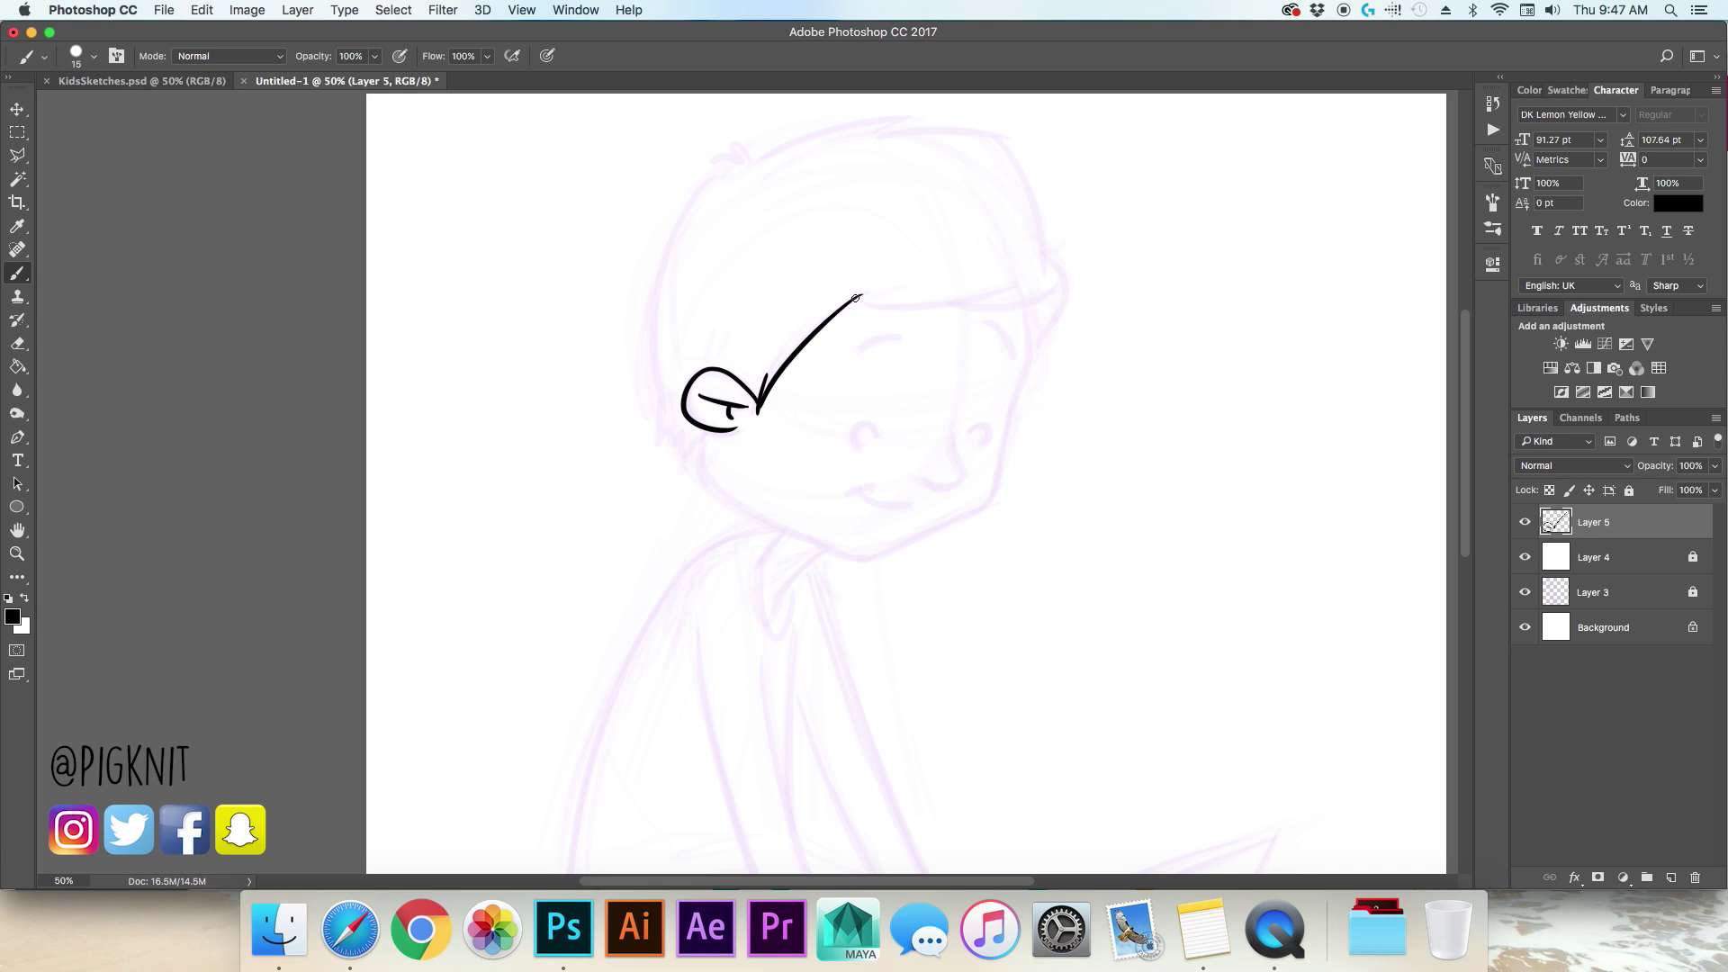
left_click_drag(855, 297, 1043, 288)
key("super+z")
key("super+z")
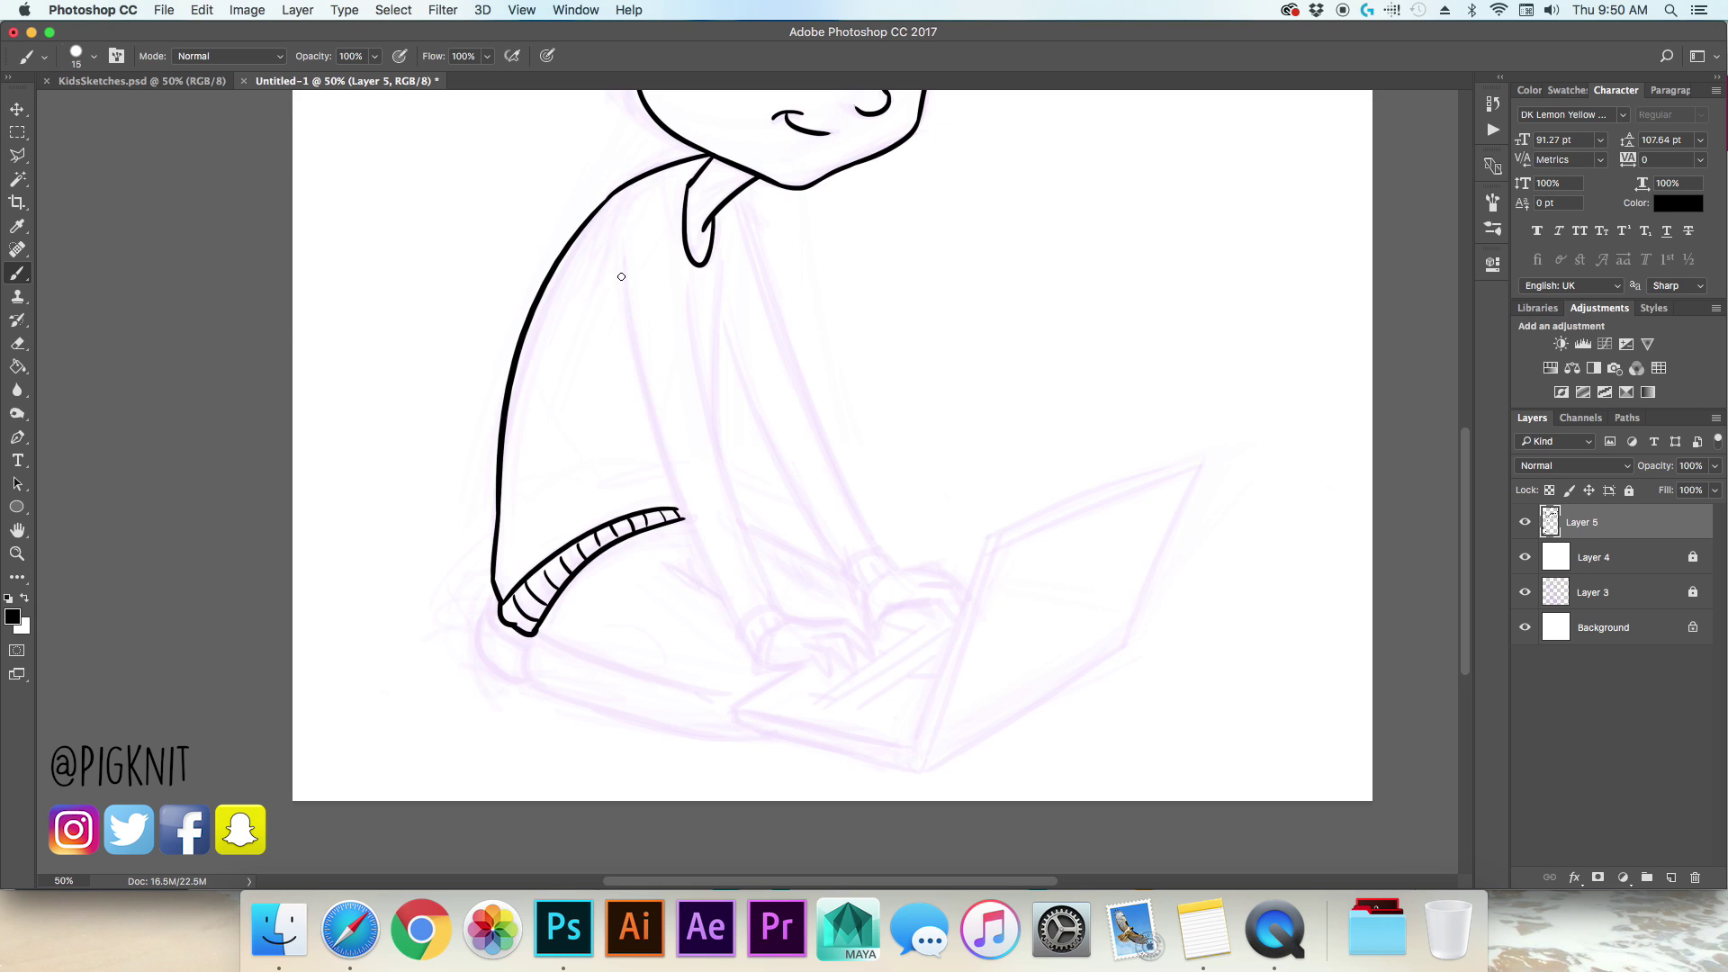
left_click_drag(623, 280, 736, 608)
key("super+z")
mouse_move(623, 315)
left_mouse_down()
mouse_move(648, 436)
mouse_move(718, 618)
mouse_move(726, 602)
mouse_move(736, 615)
mouse_move(724, 602)
left_mouse_up()
key("super+z")
key("super+z")
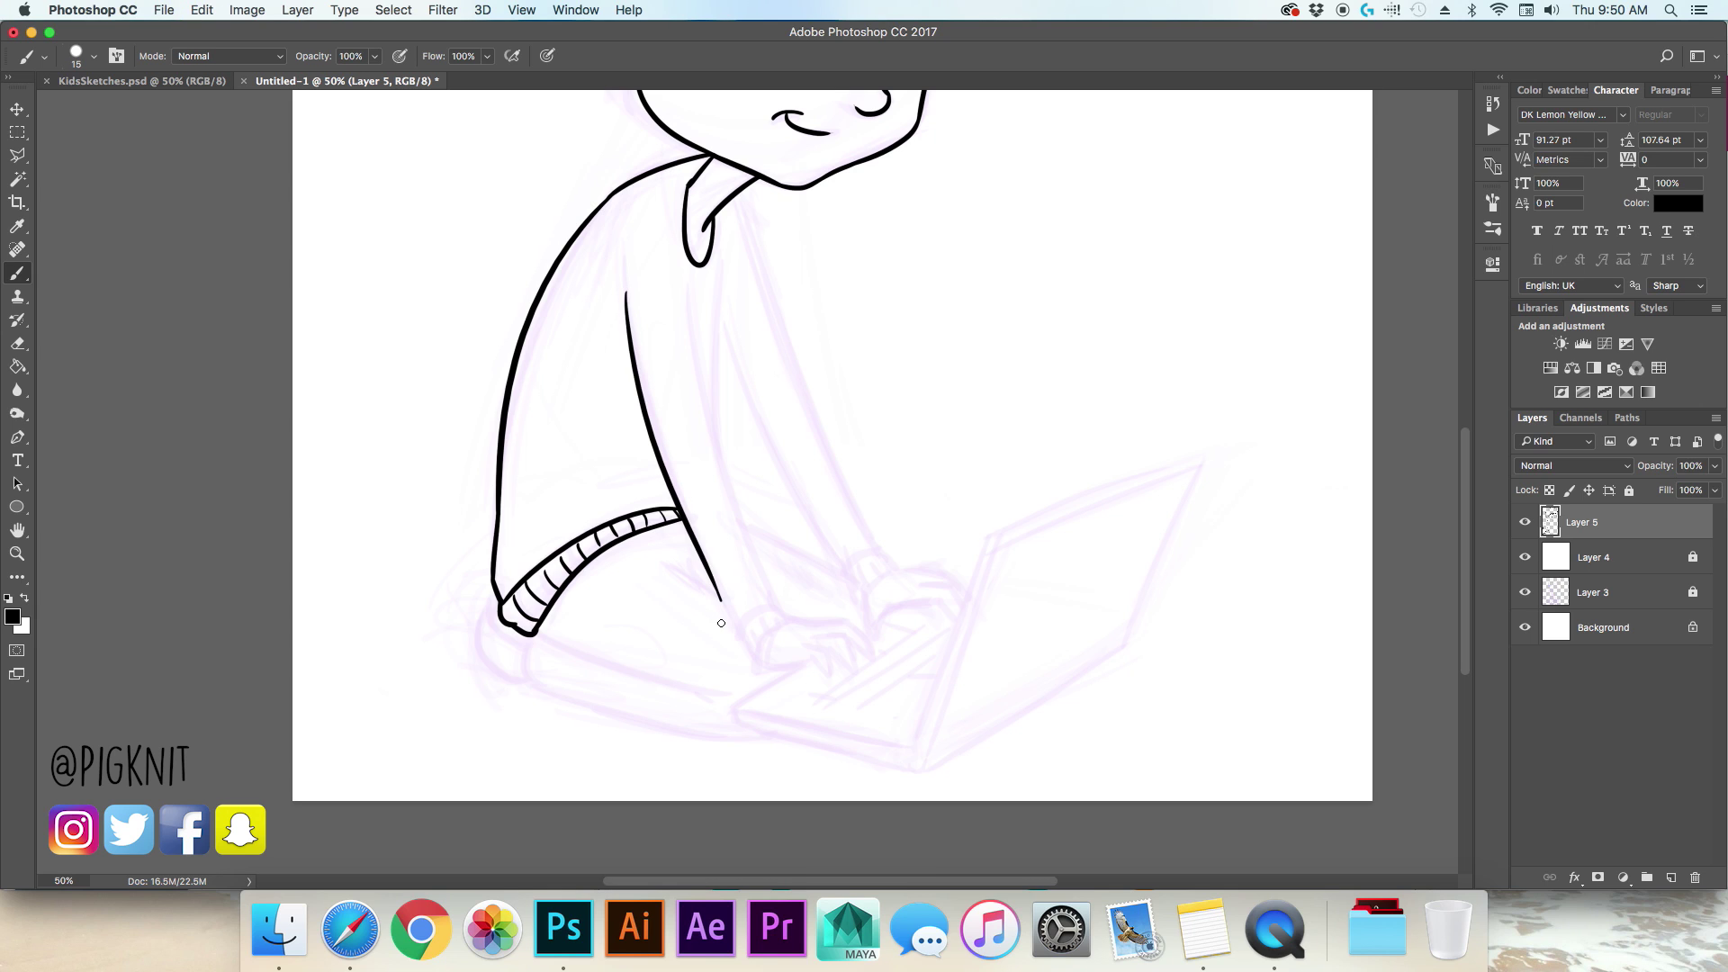
key("super+z")
key("super+z")
mouse_move(625, 304)
left_mouse_down()
mouse_move(725, 659)
mouse_move(736, 617)
left_mouse_up()
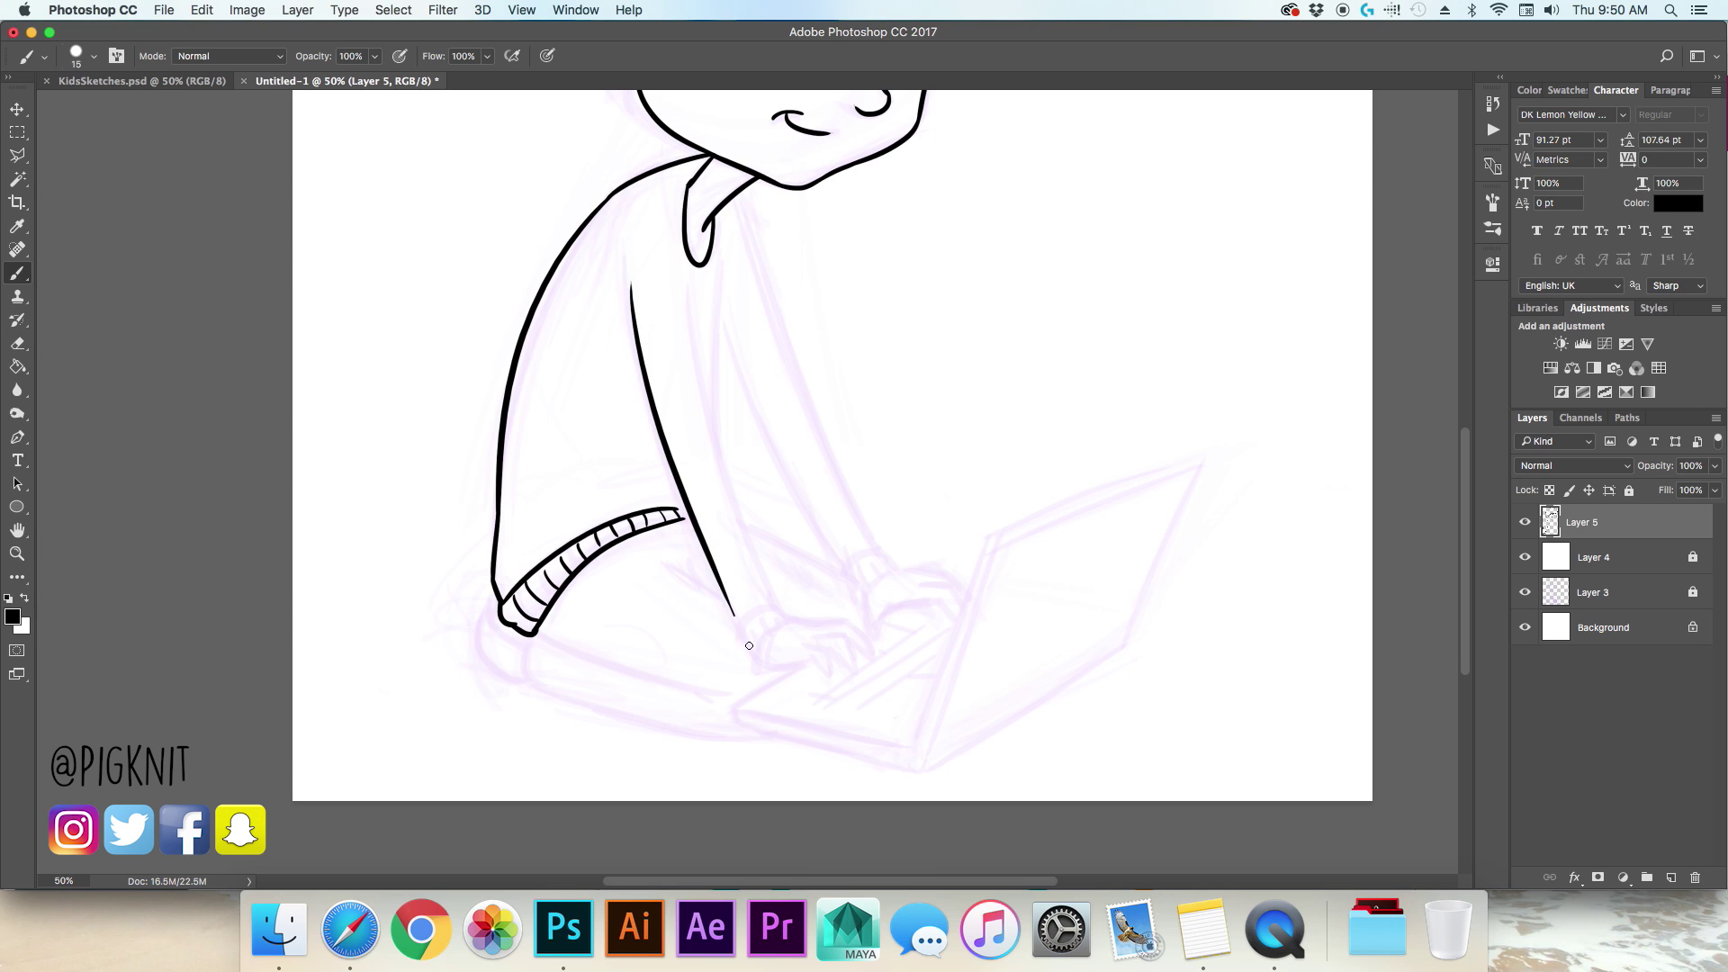
key("super+z")
left_click_drag(622, 308, 725, 624)
key("super+z")
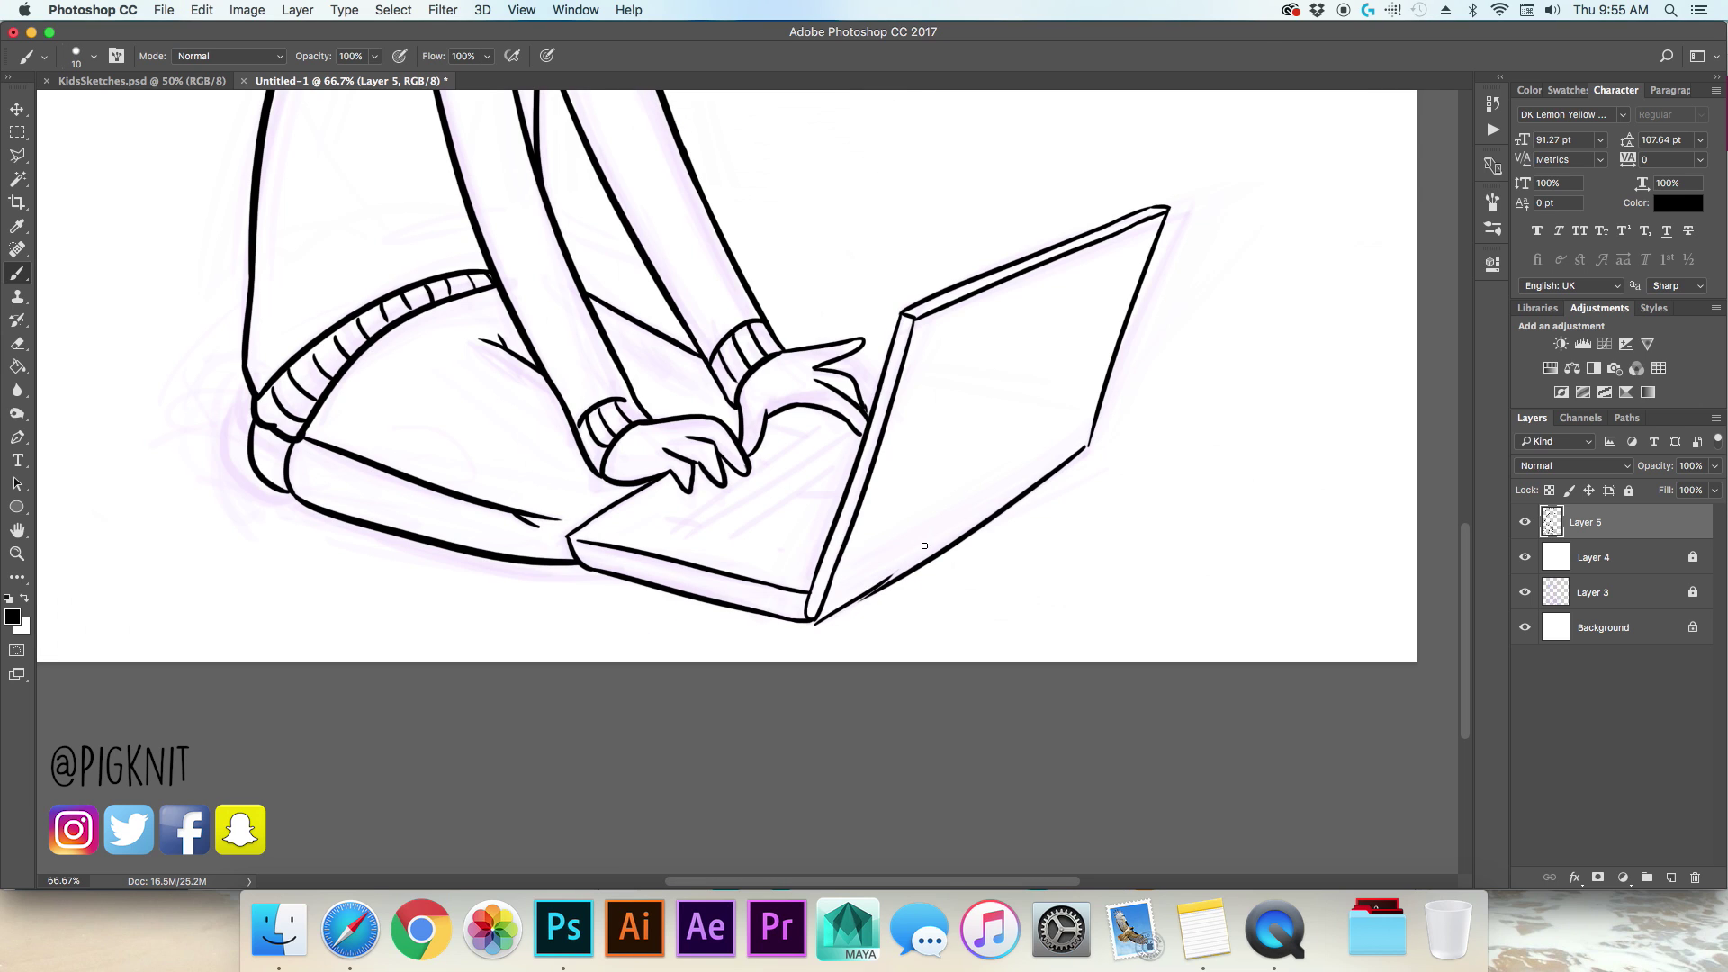
key("super+z")
Step: Ink the laptop's lower base edge, then flip the whole canvas horizontally
left_click_drag(840, 602, 938, 562)
key("alt+super+z")
key("alt+super+z")
key("alt+super+z")
key("shift+super+z")
key("alt+super+z")
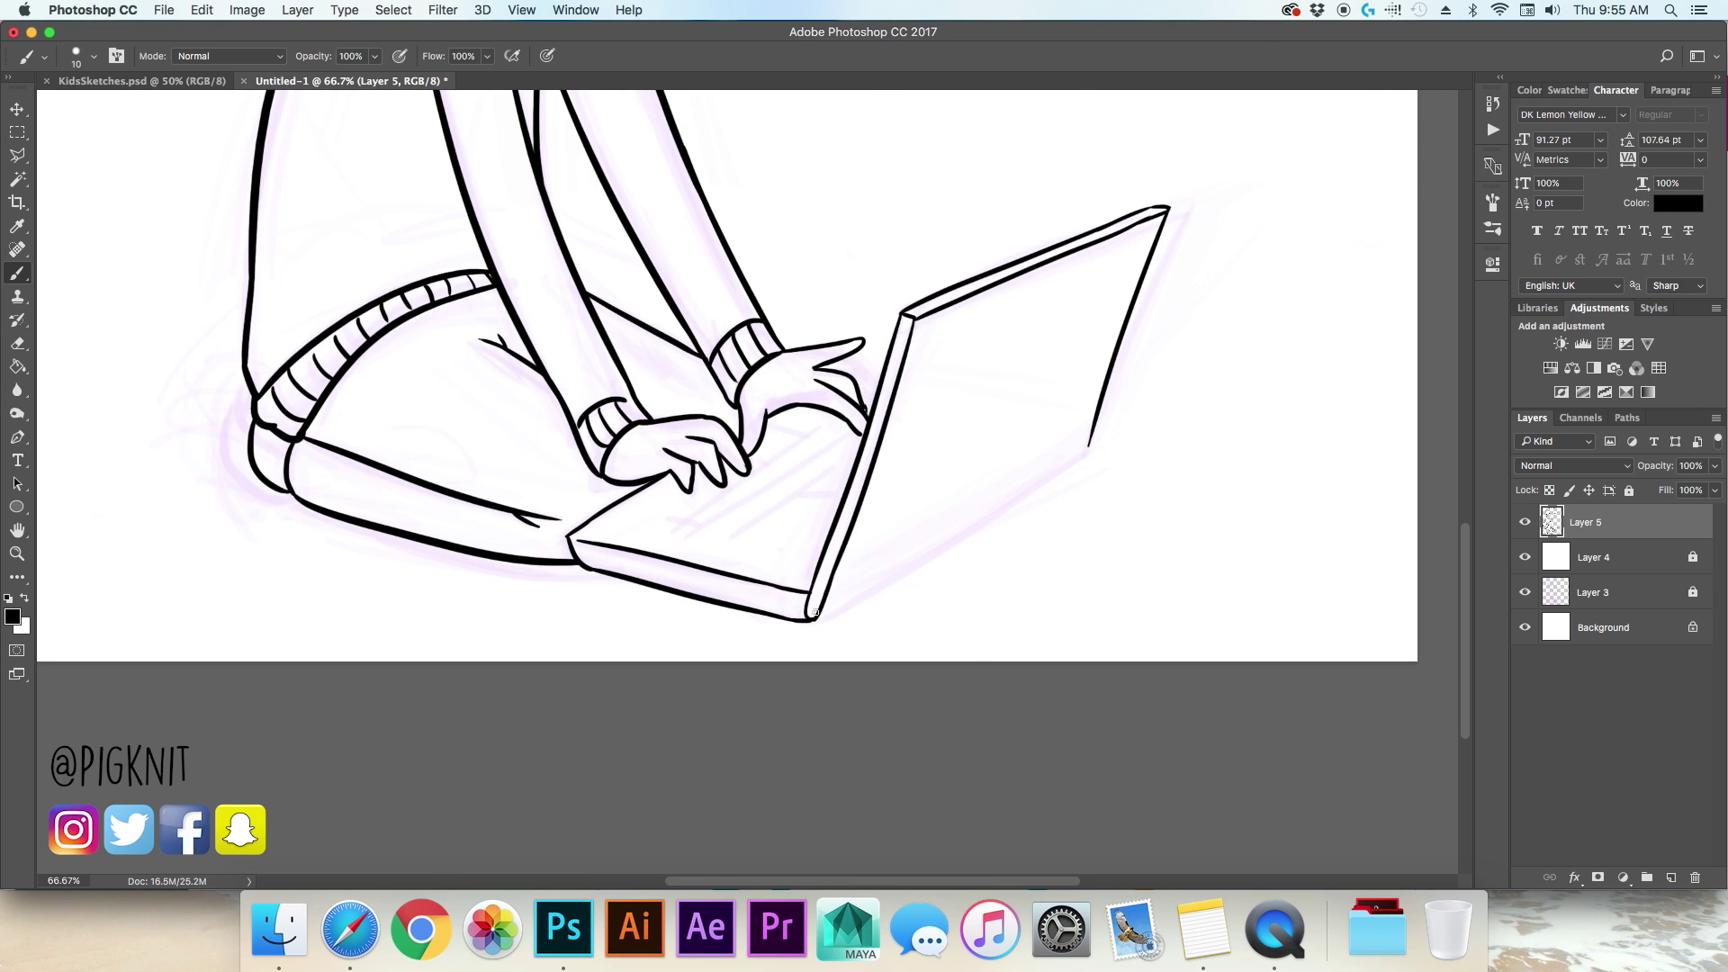
key("shift+super+z")
key("shift+super+z")
key("alt+super+z")
key("alt+super+z")
left_click_drag(814, 619, 1089, 445)
key("super+z")
left_click_drag(817, 617, 1089, 445)
key("super+z")
key("super+minus")
key("super+minus")
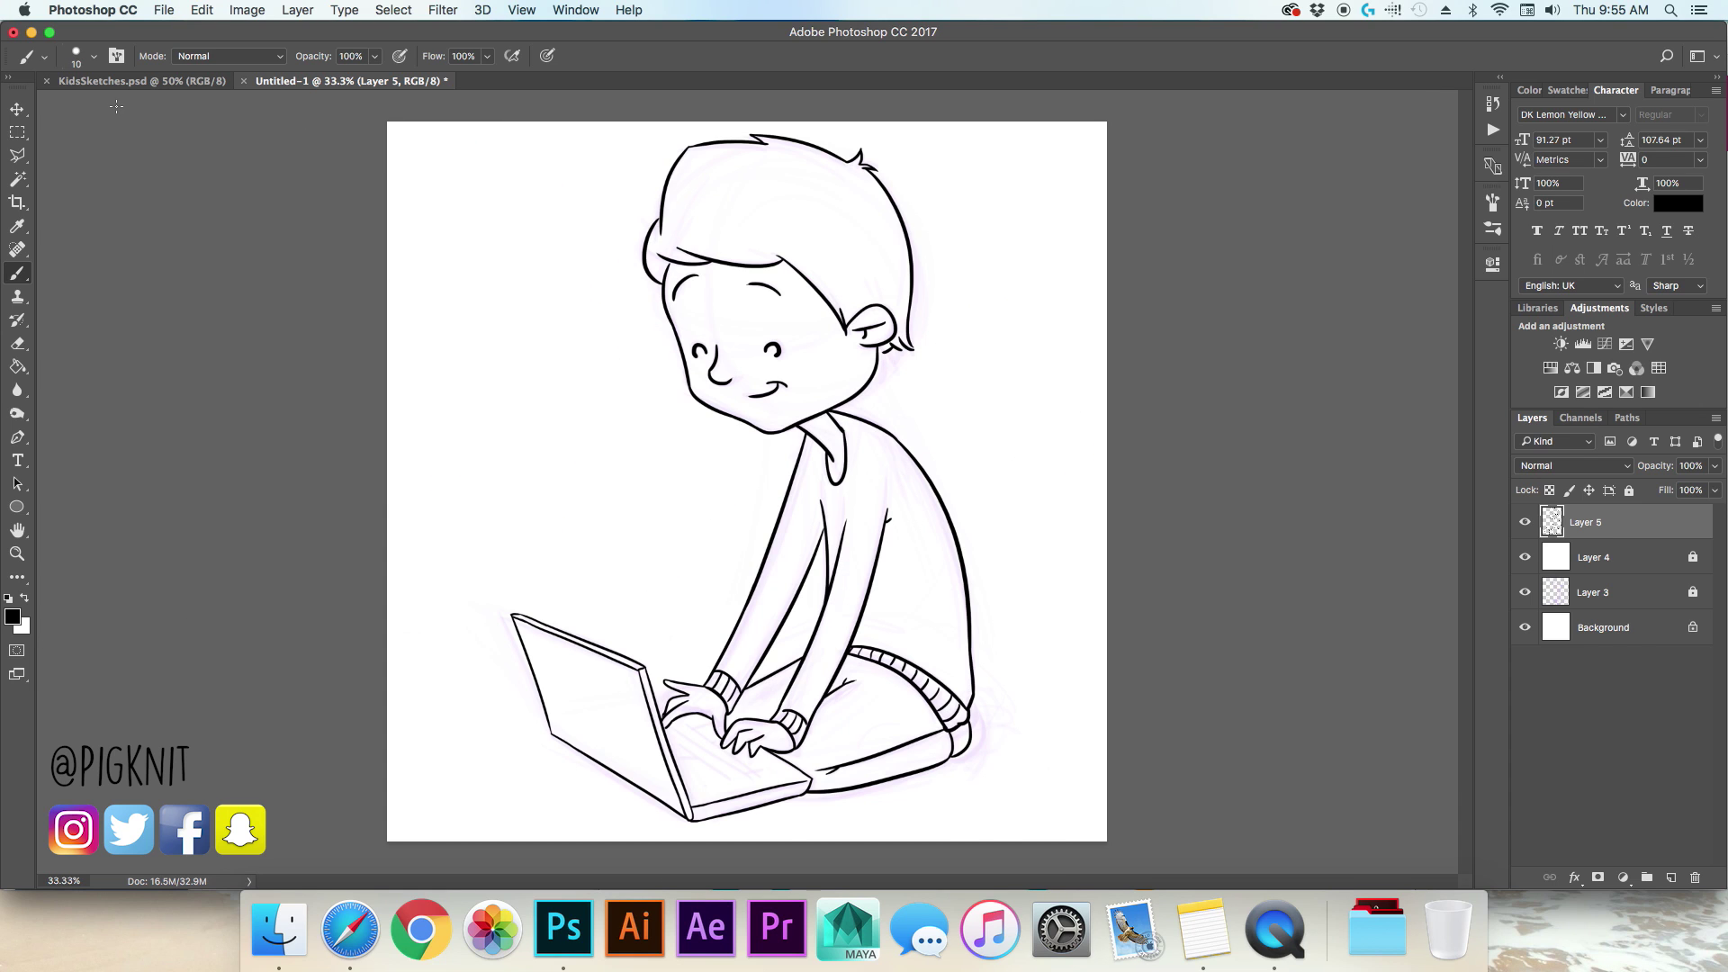
key("super+shift+h")
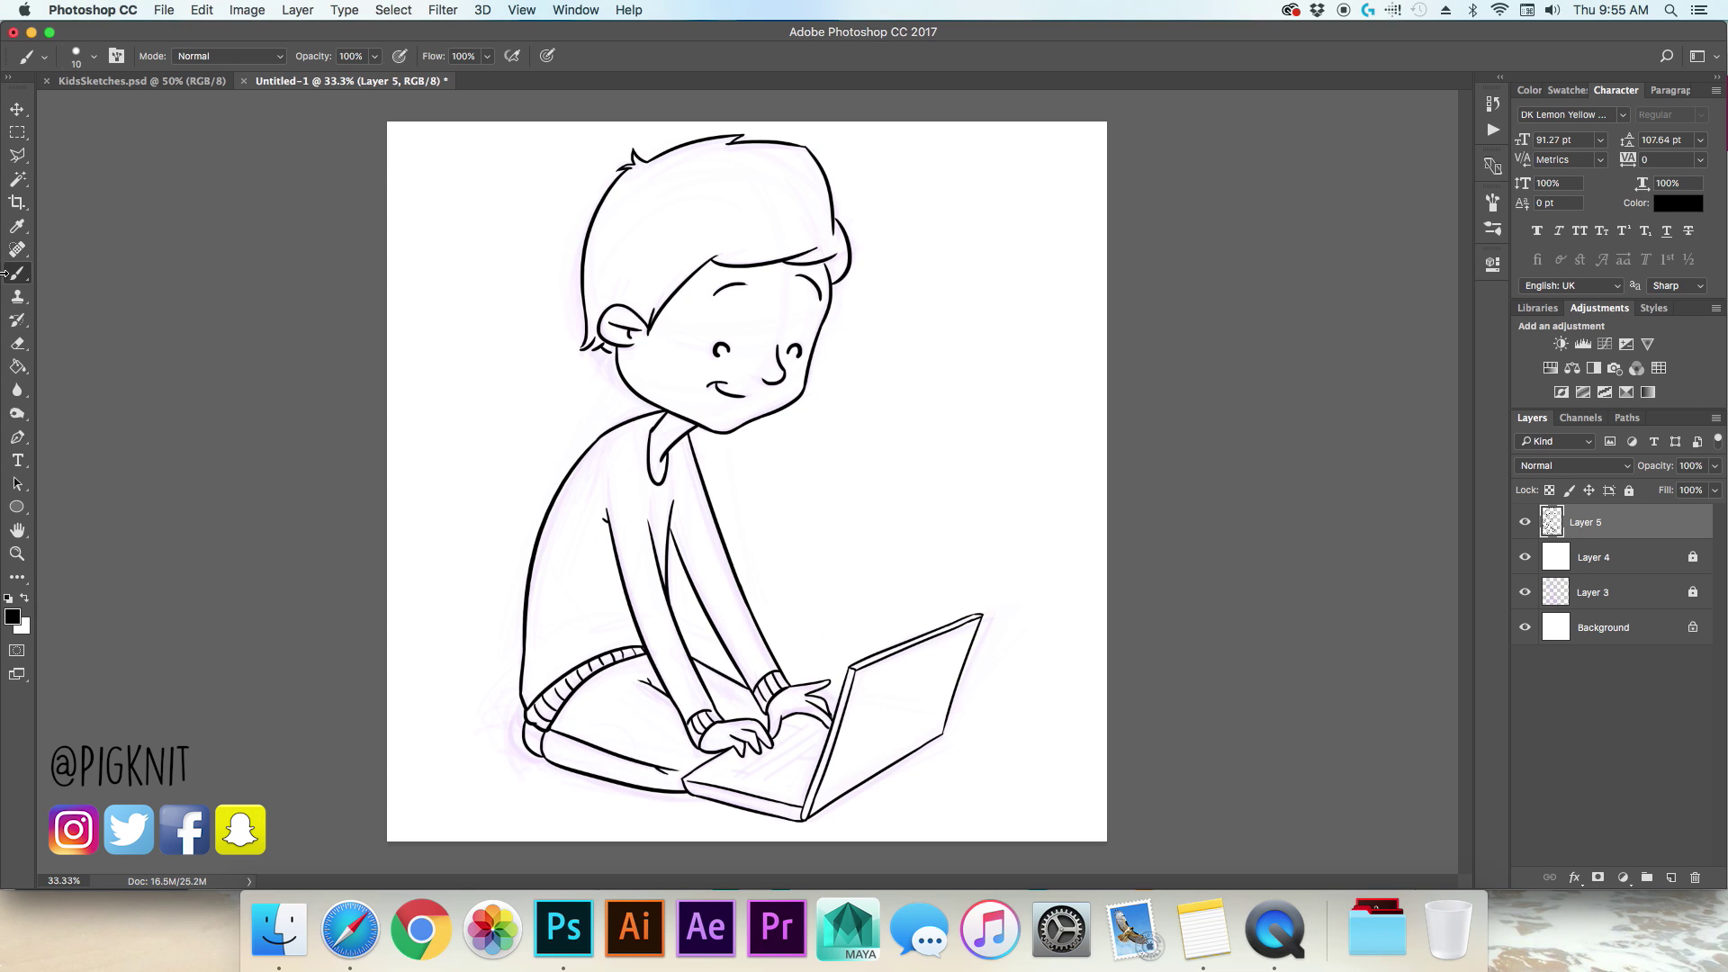
Step: Select the laptop area and nudge it a few pixels down and left with Free Transform
left_click(17, 133)
left_click_drag(1009, 557, 830, 703)
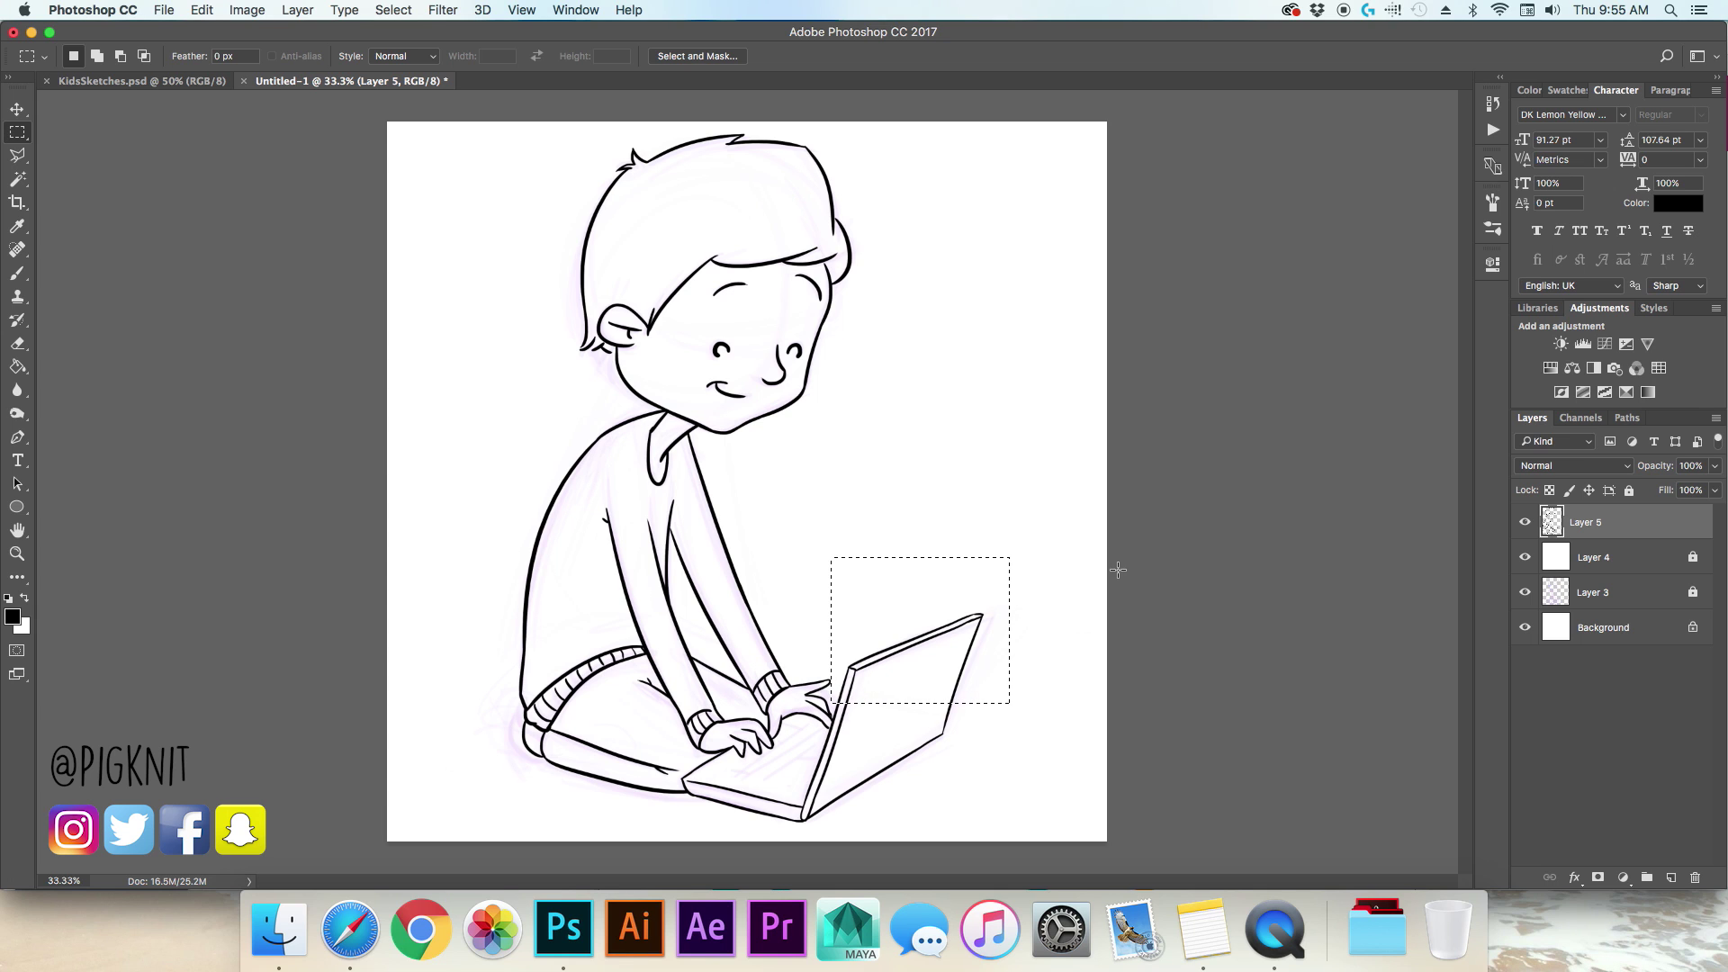
key("super+t")
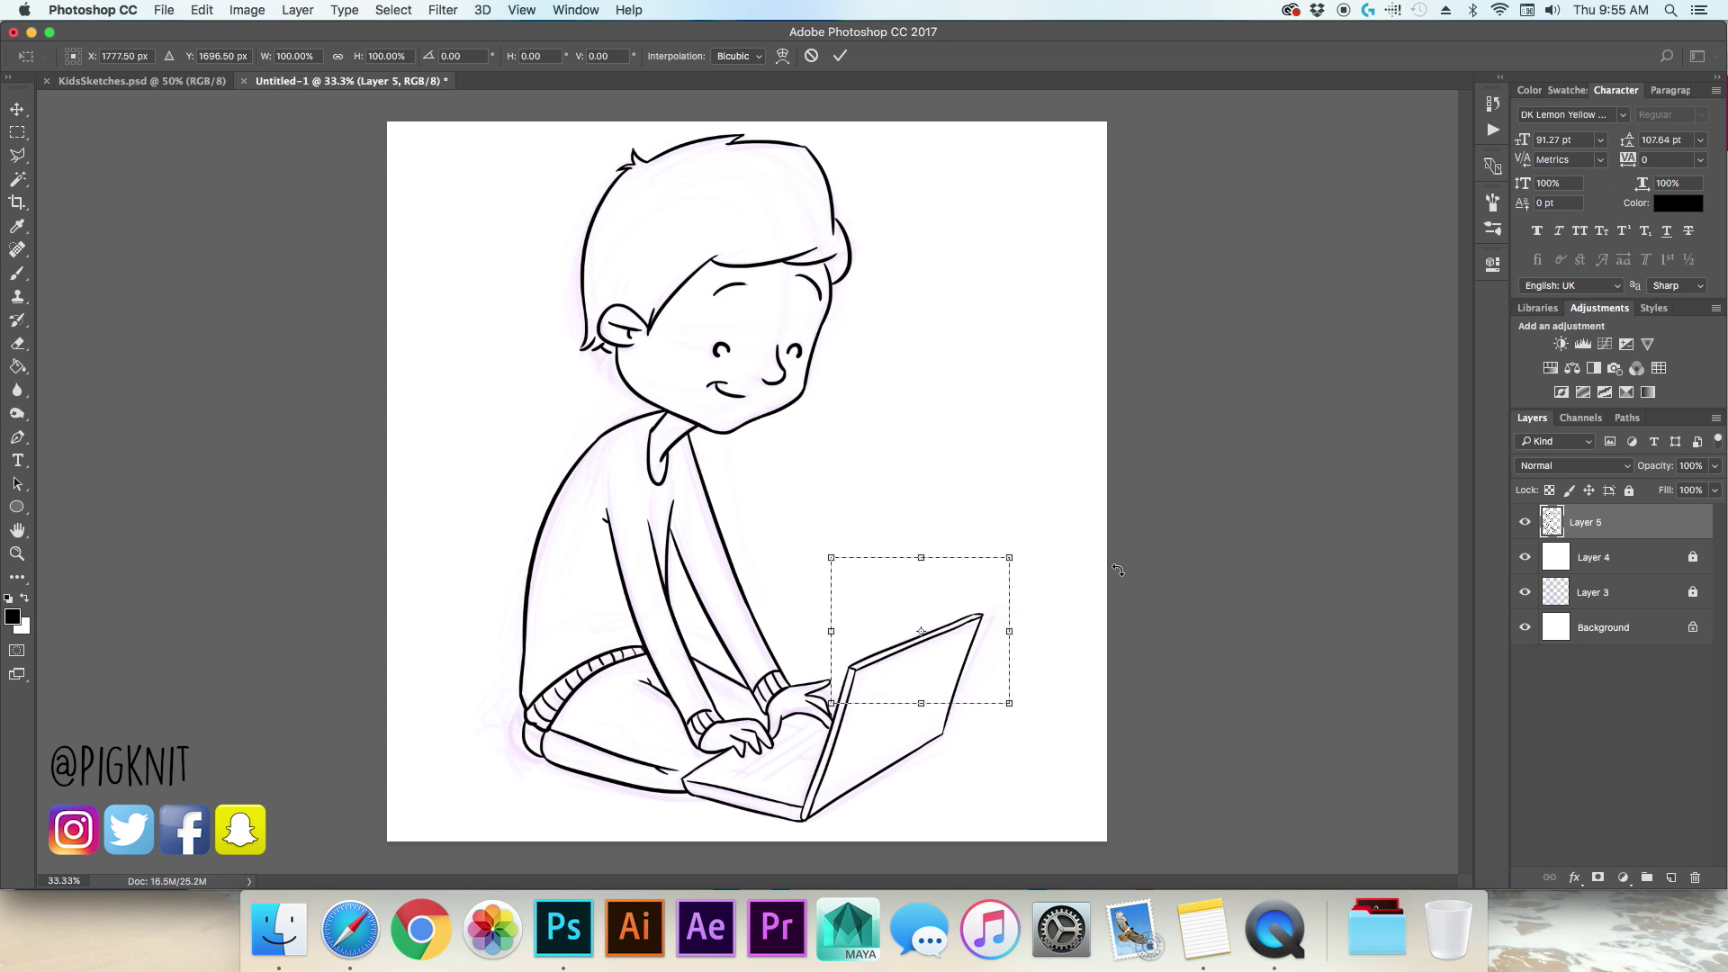
key("super+equal")
key("super+equal")
left_click_drag(1119, 567, 910, 279)
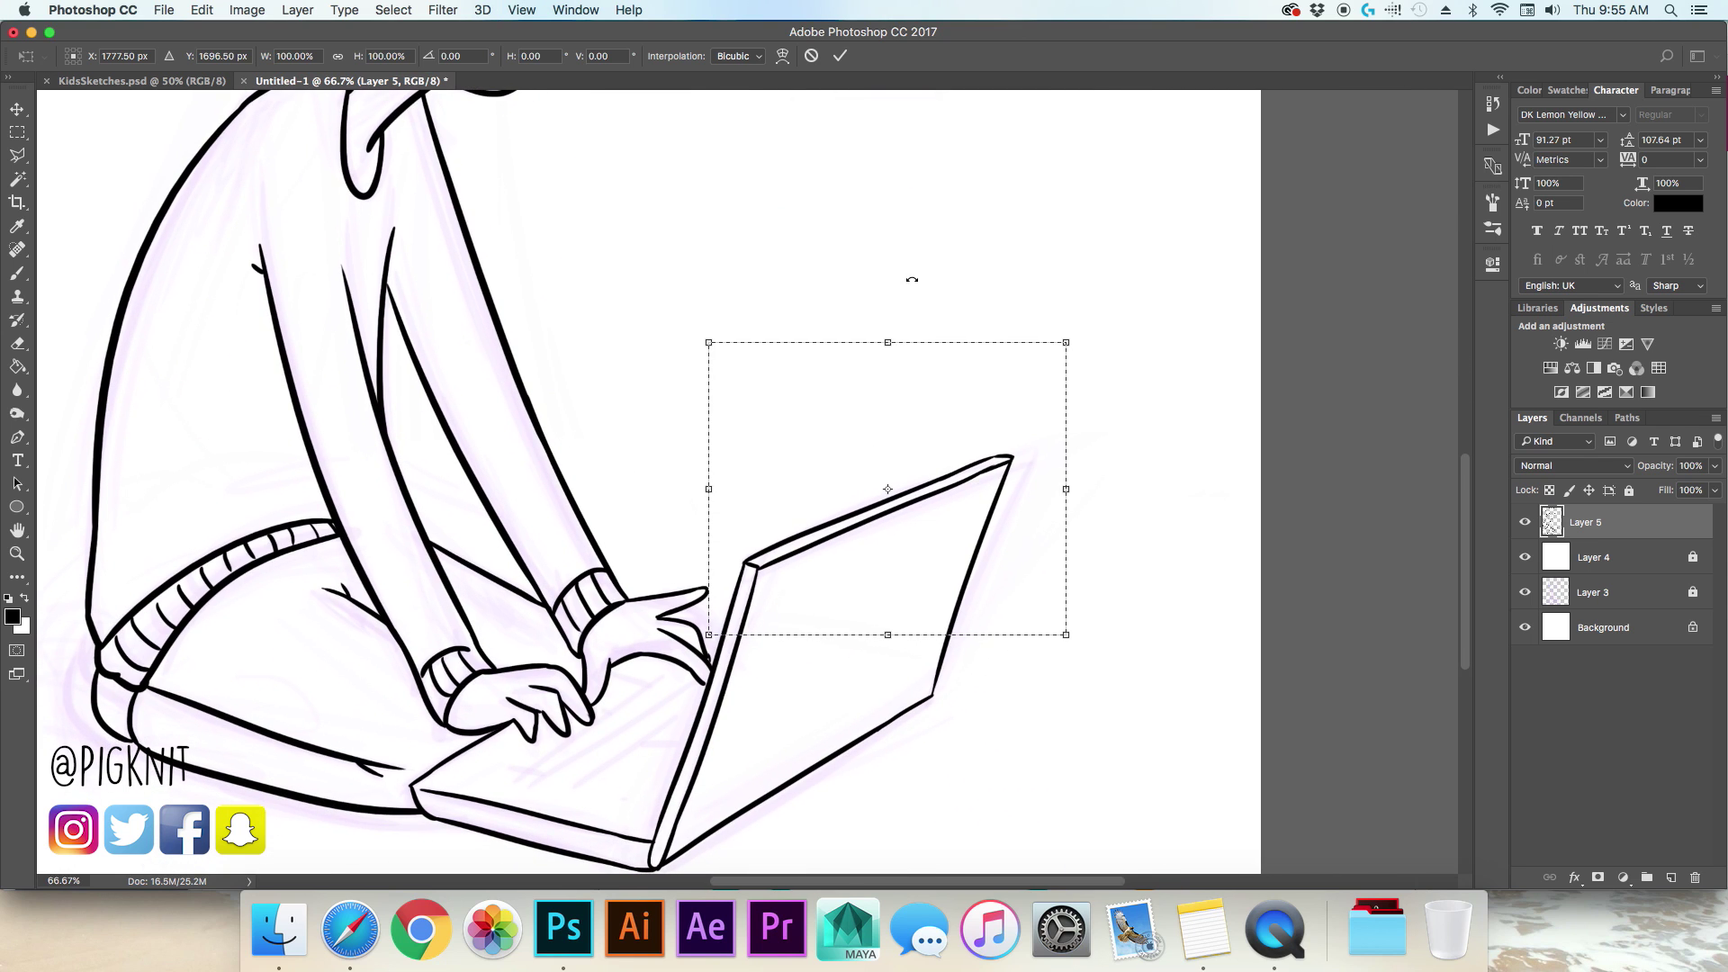
key("Down")
key("Down")
key("Down")
key("Down")
key("Down")
key("Down")
key("Down")
key("Down")
key("Down")
key("Down")
key("Down")
key("Down")
key("Down")
key("Down")
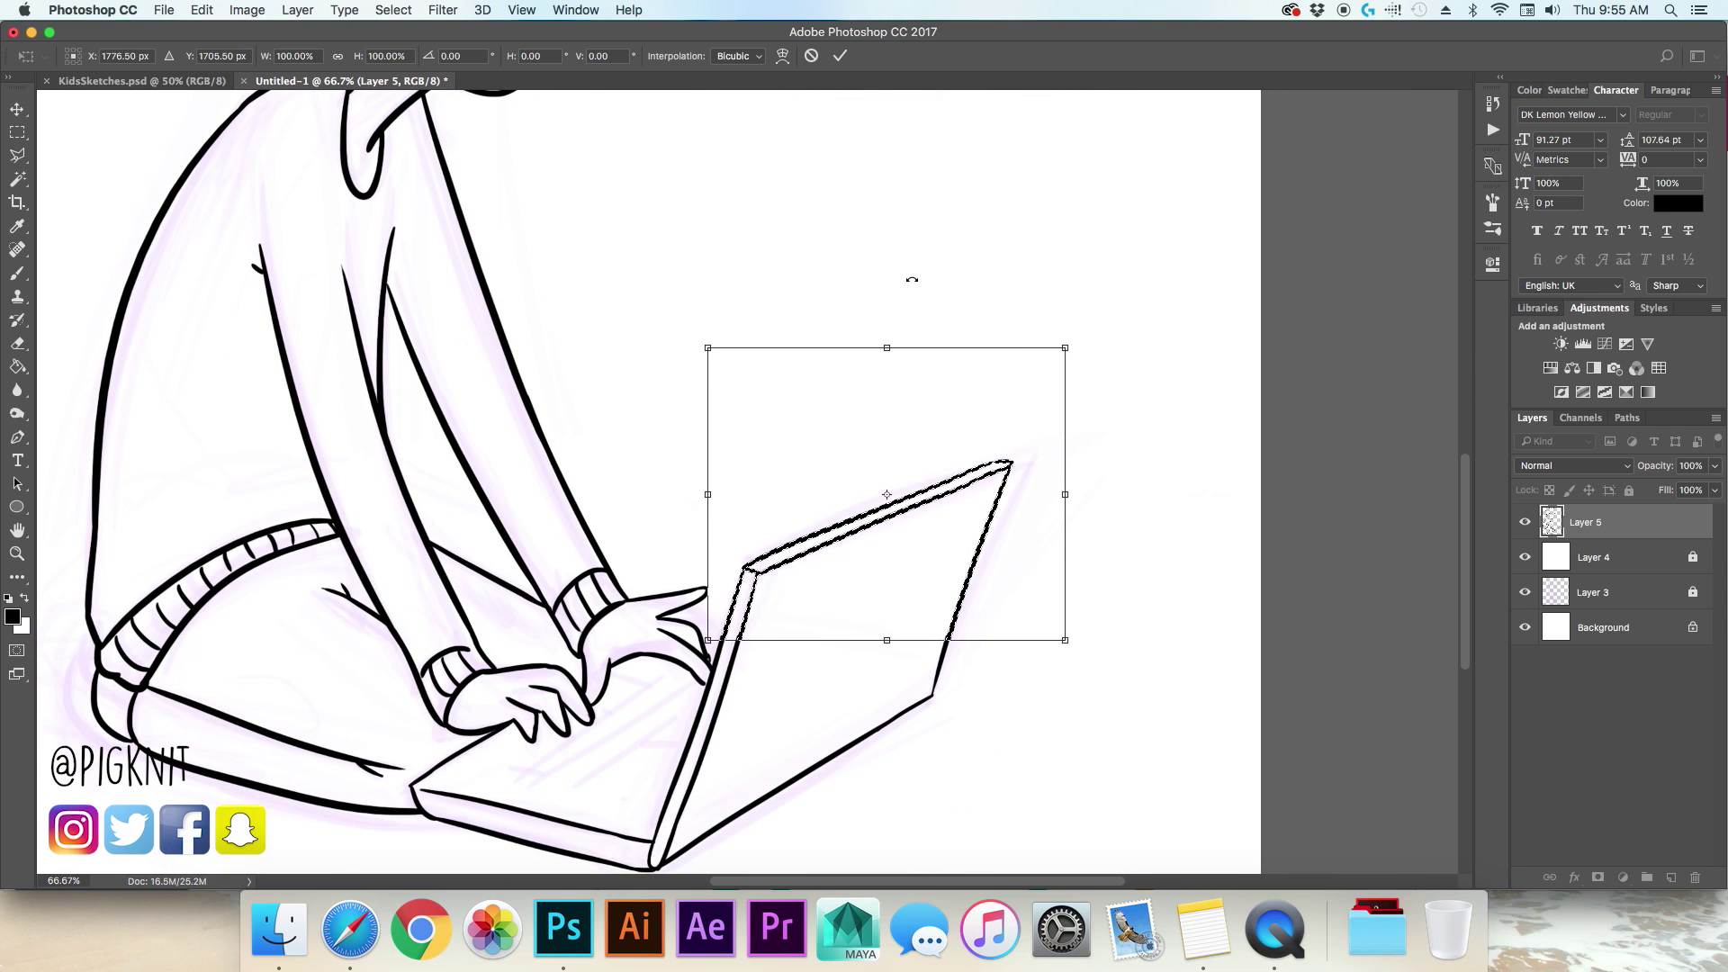
key("Left")
key("Left")
key("Left")
key("Left")
key("Down")
key("Down")
key("Down")
key("Down")
key("Down")
key("Down")
key("Down")
key("Down")
key("Down")
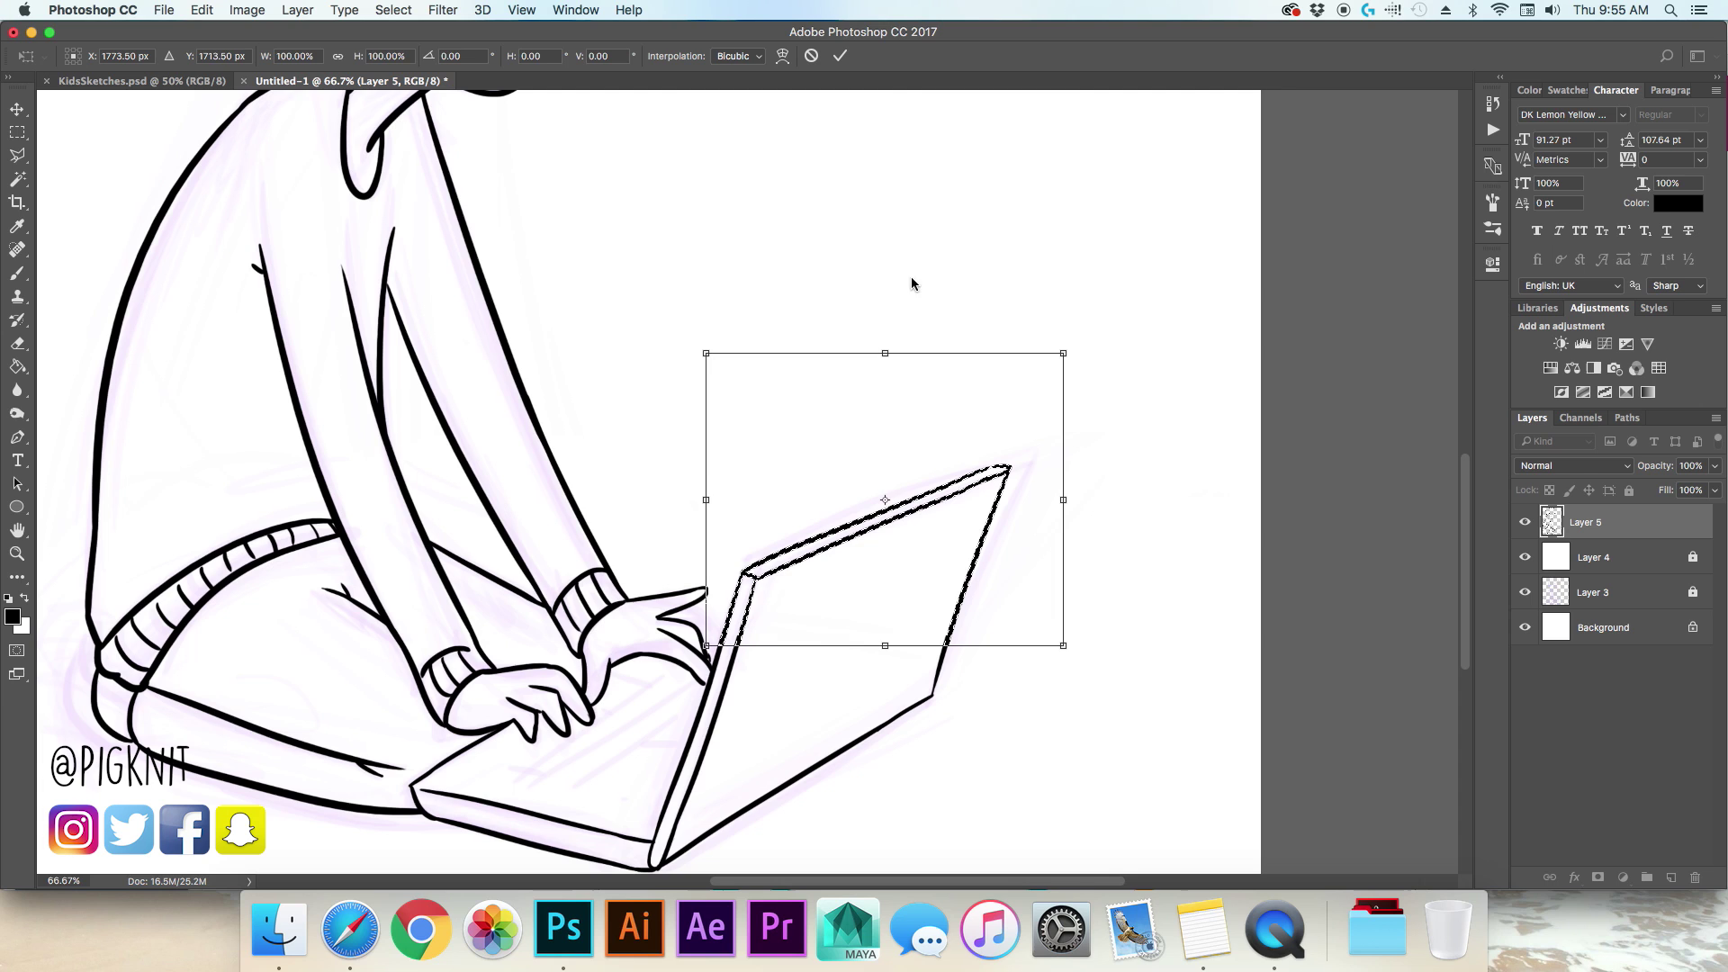
key("Left")
key("Left")
key("Left")
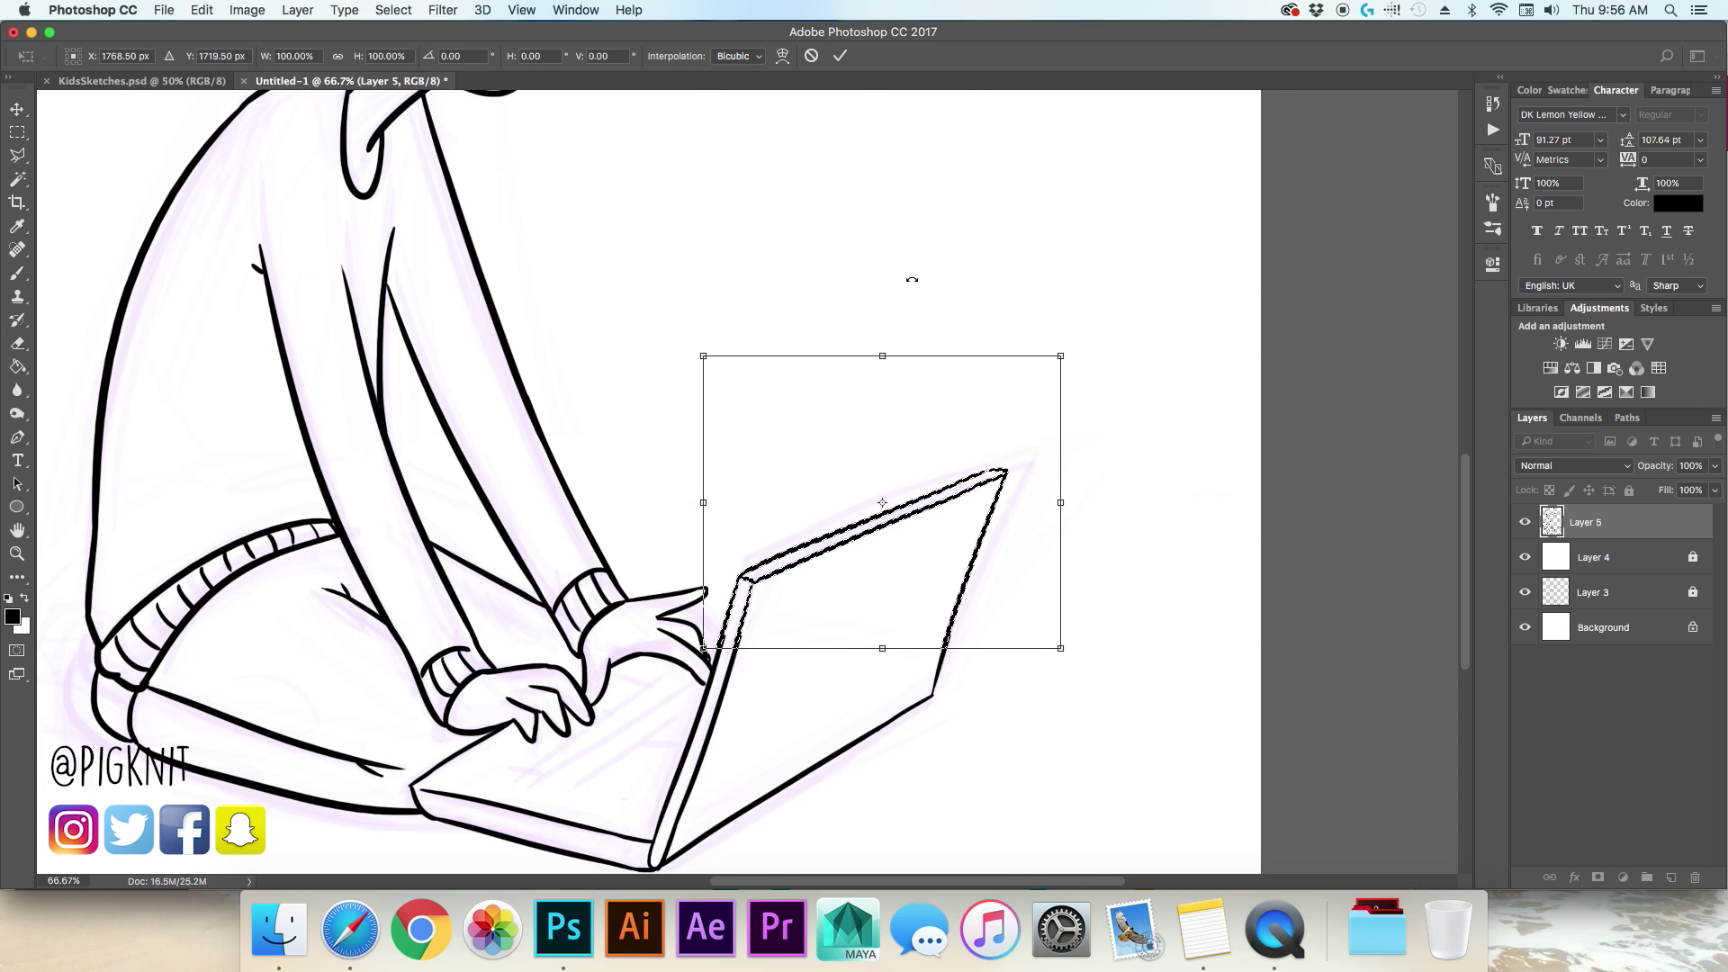
key("Down")
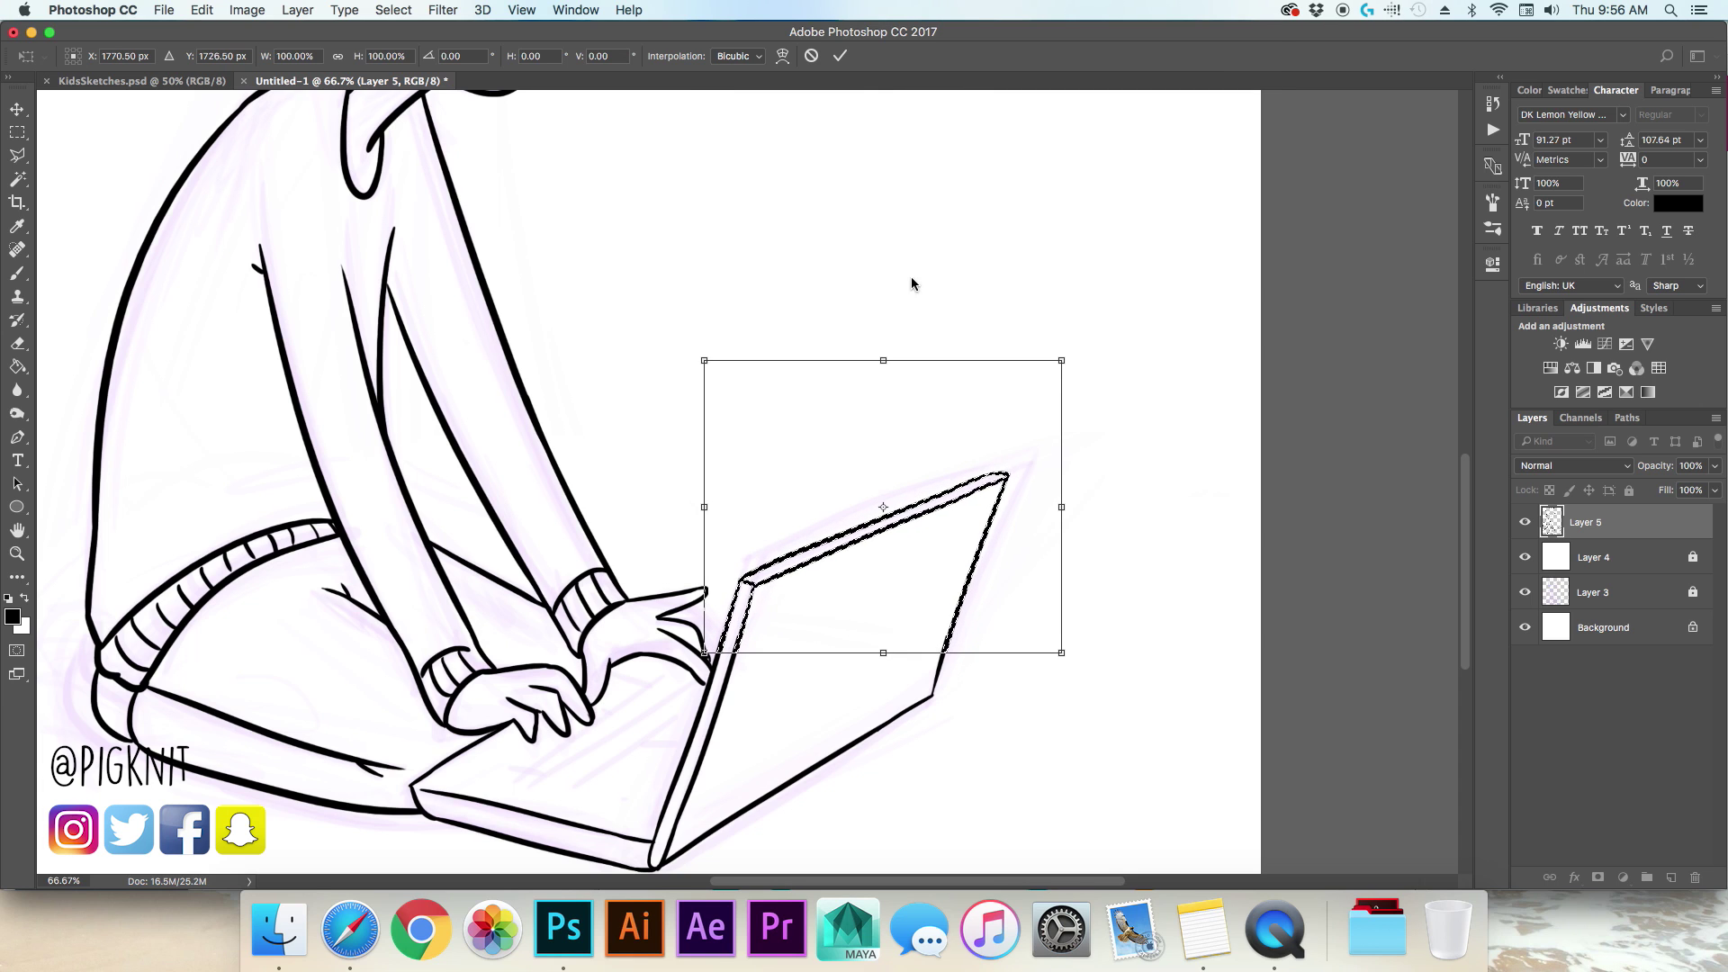
key("Return")
key("super+minus")
key("super+minus")
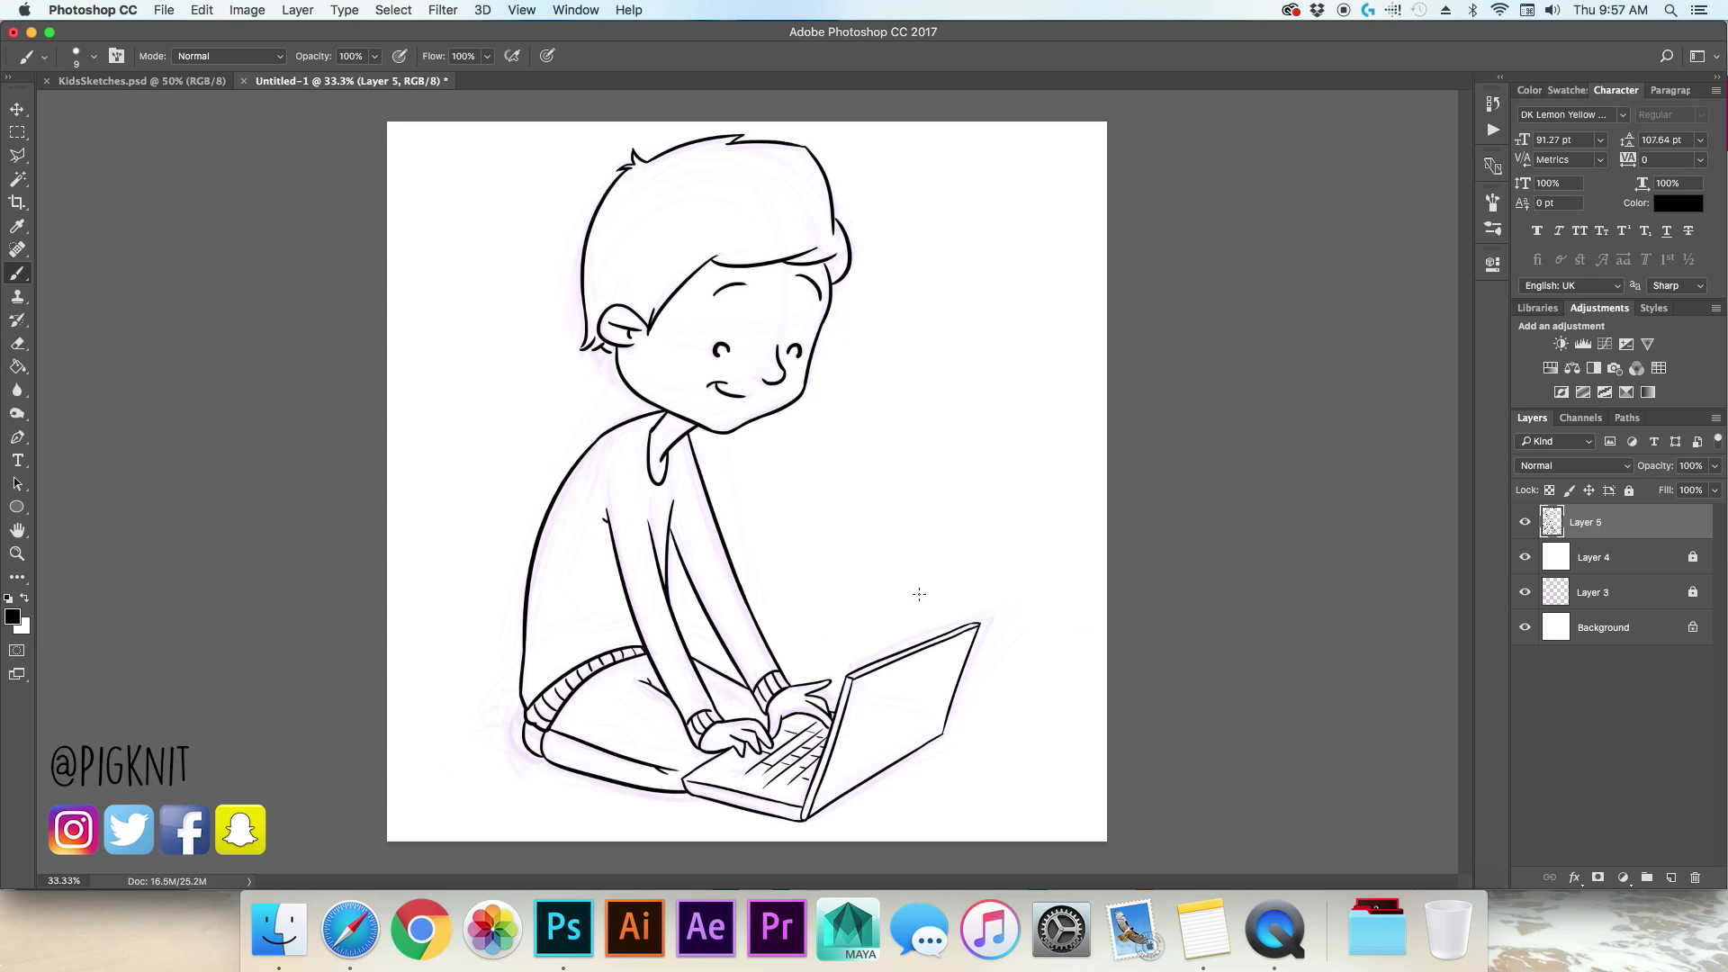
Step: Hide the purple sketch Layer 3 and add a new layer above Background
left_click(1528, 592)
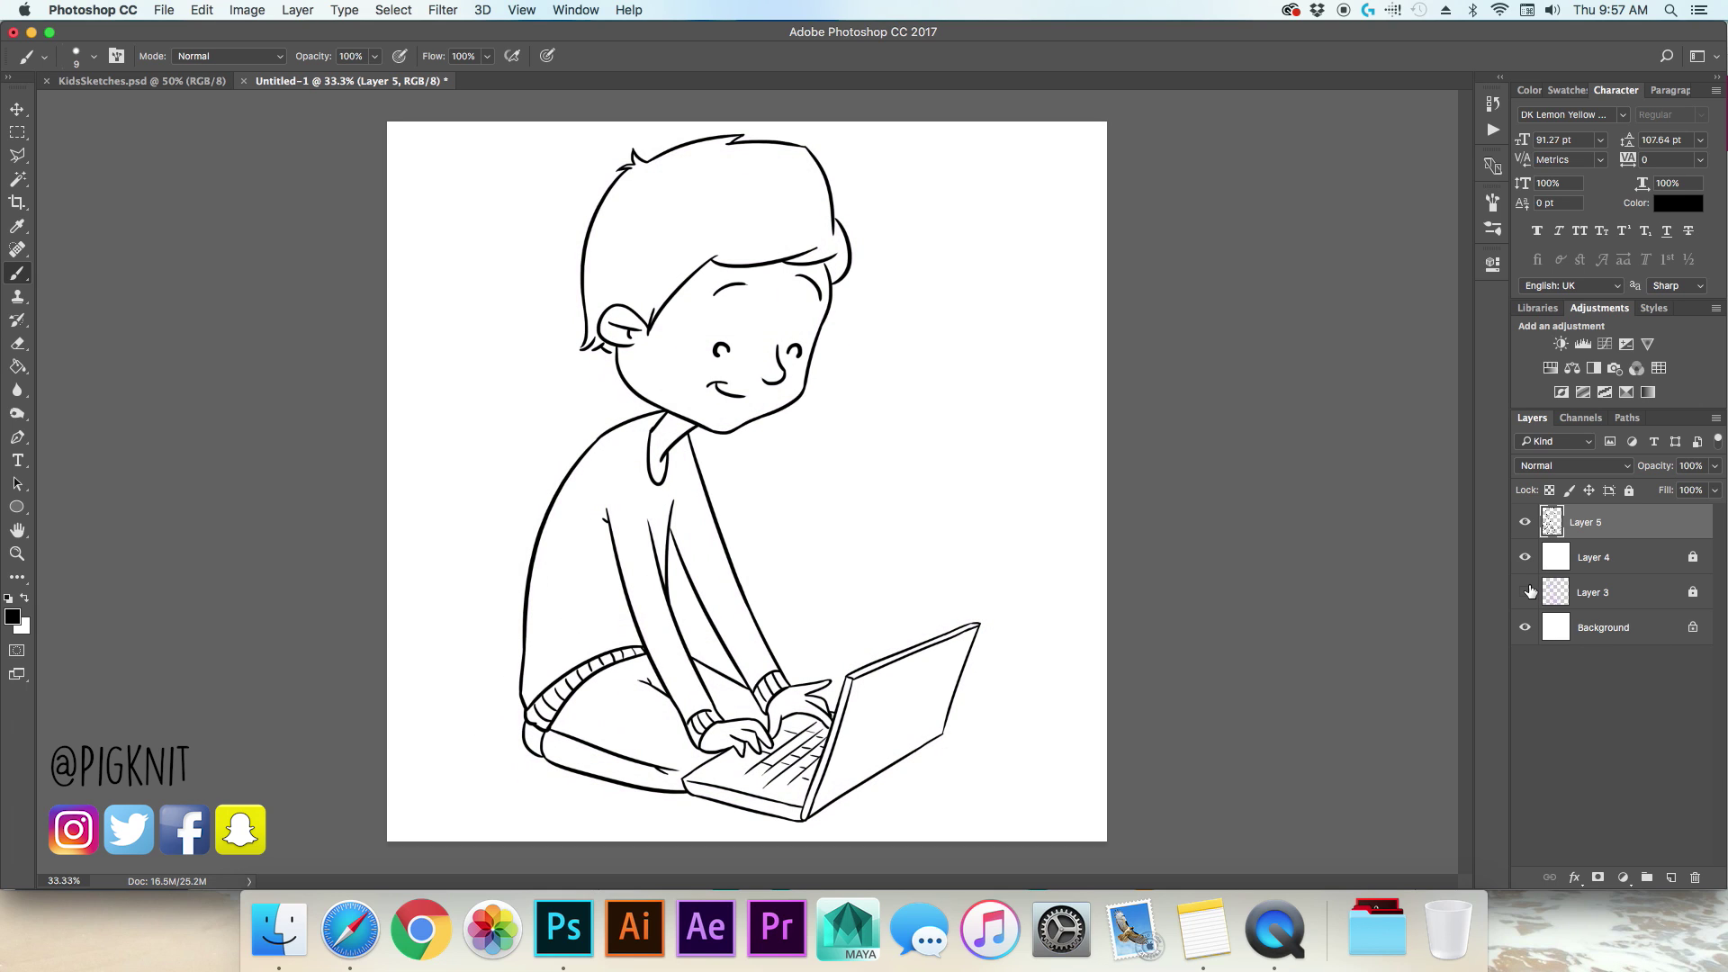
left_click(1590, 623)
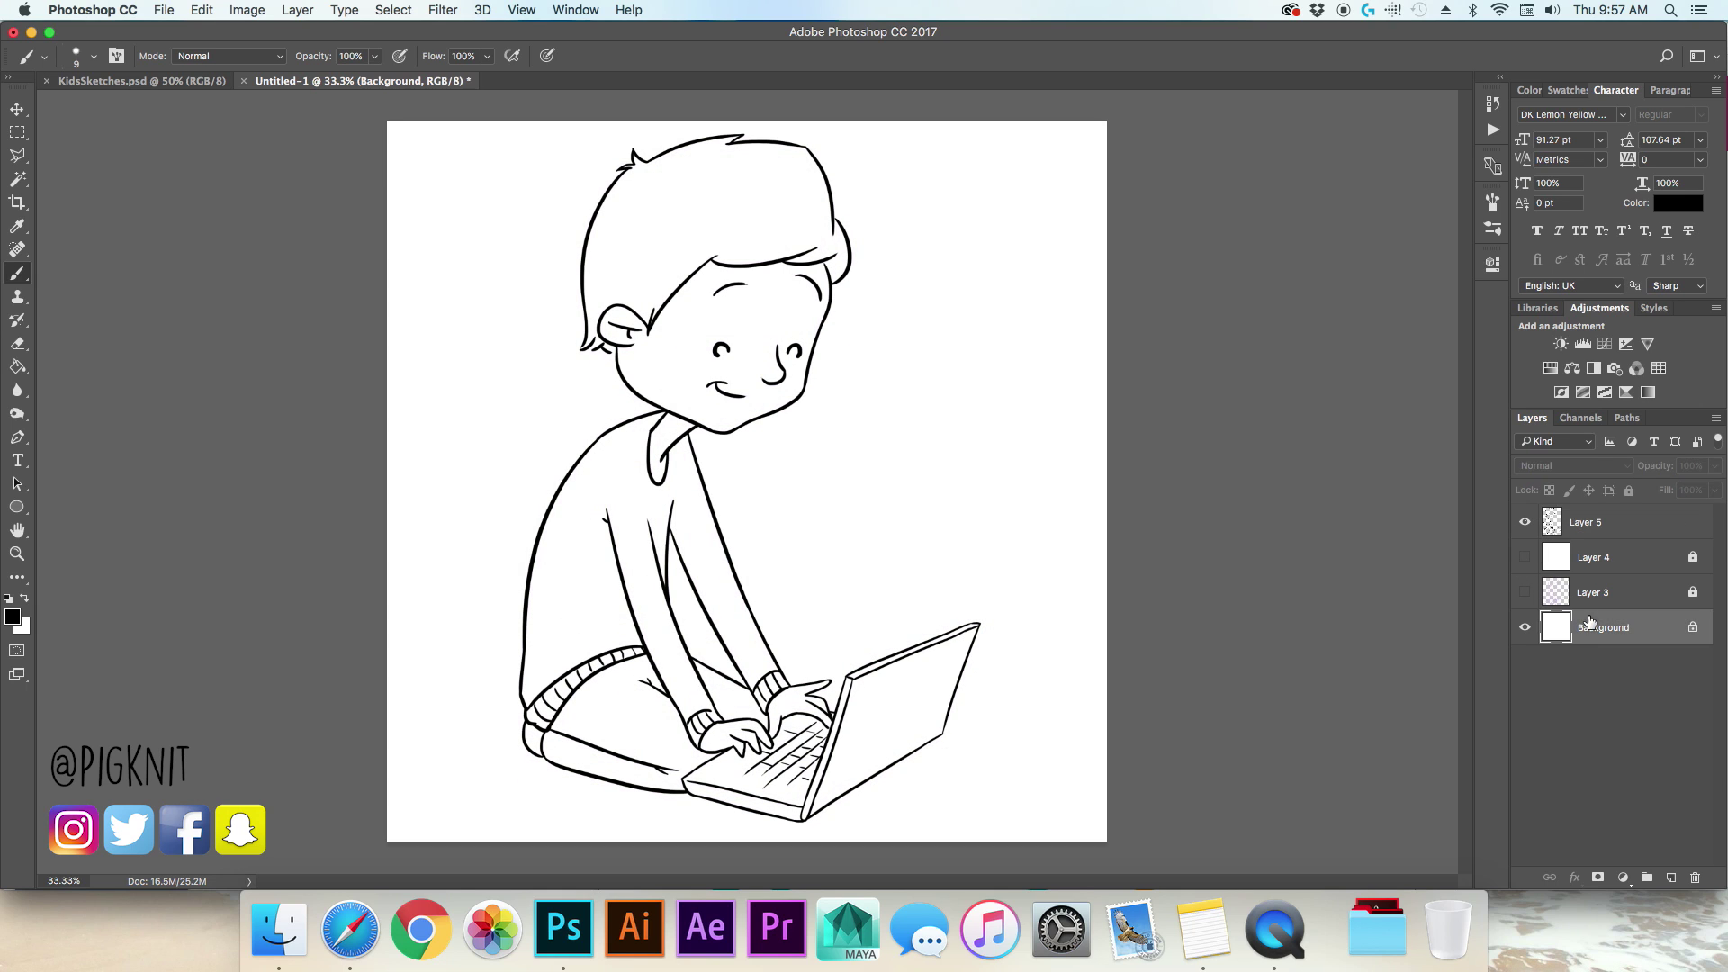
left_click(1671, 877)
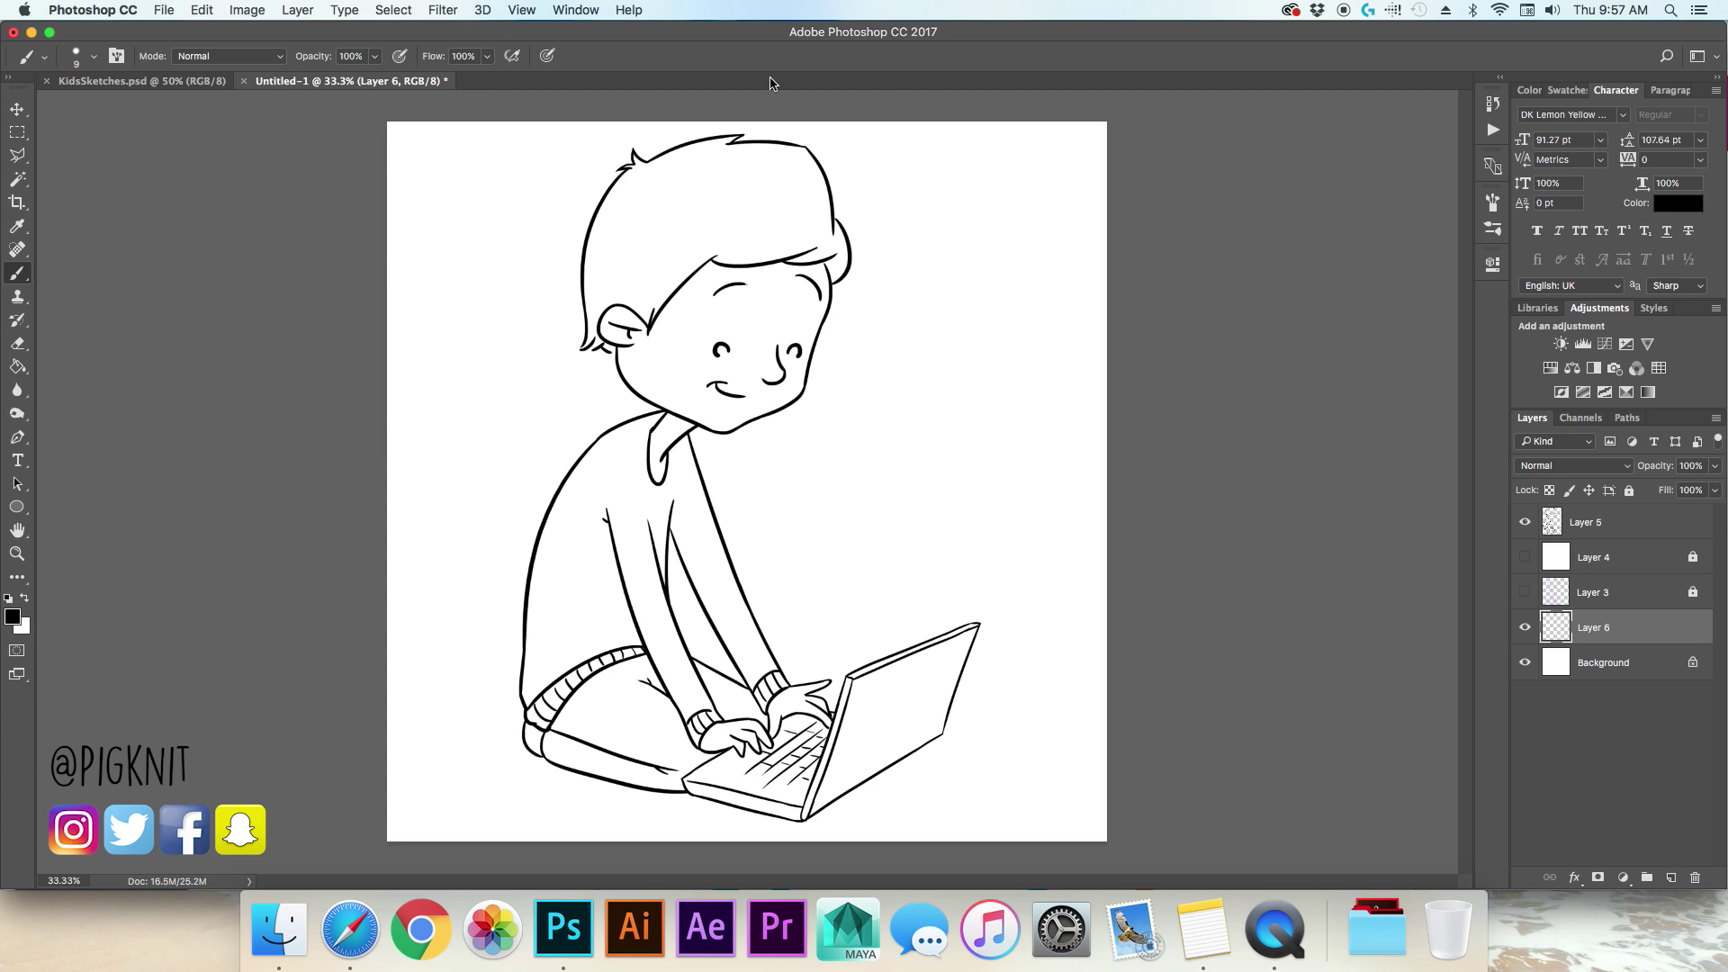
Step: Fill the new layer with bright red (ff4848) and add another empty layer for colouring
left_click(22, 371)
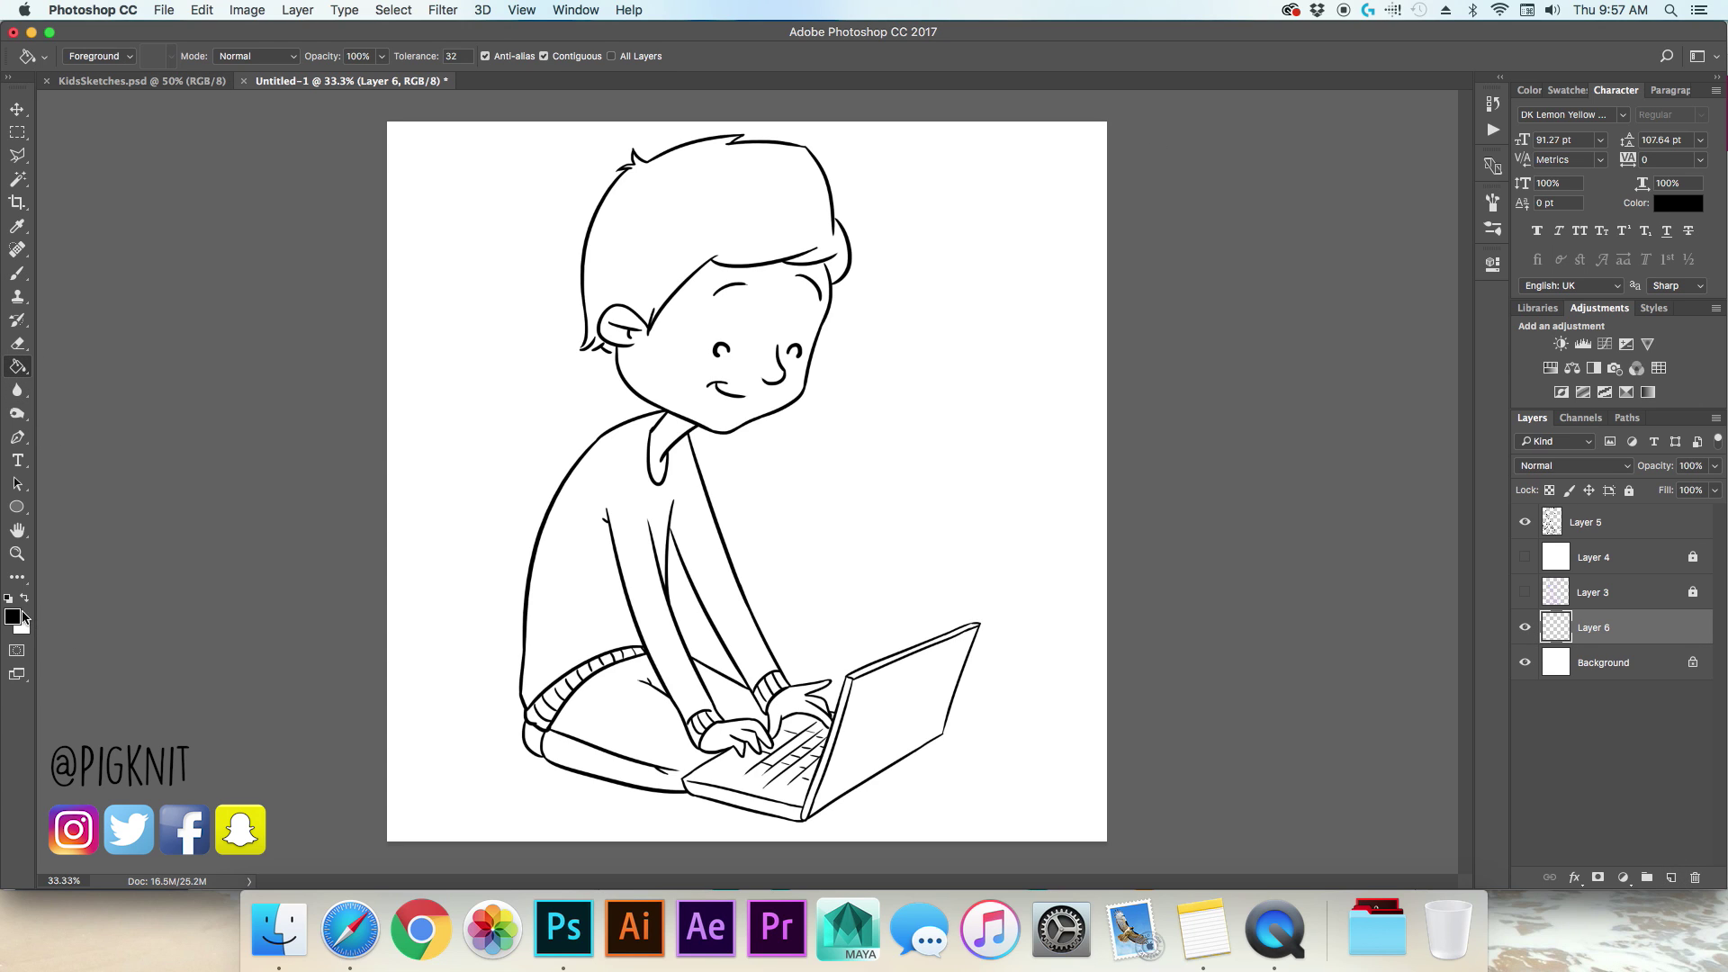
left_click(19, 617)
left_click_drag(1170, 300, 1164, 268)
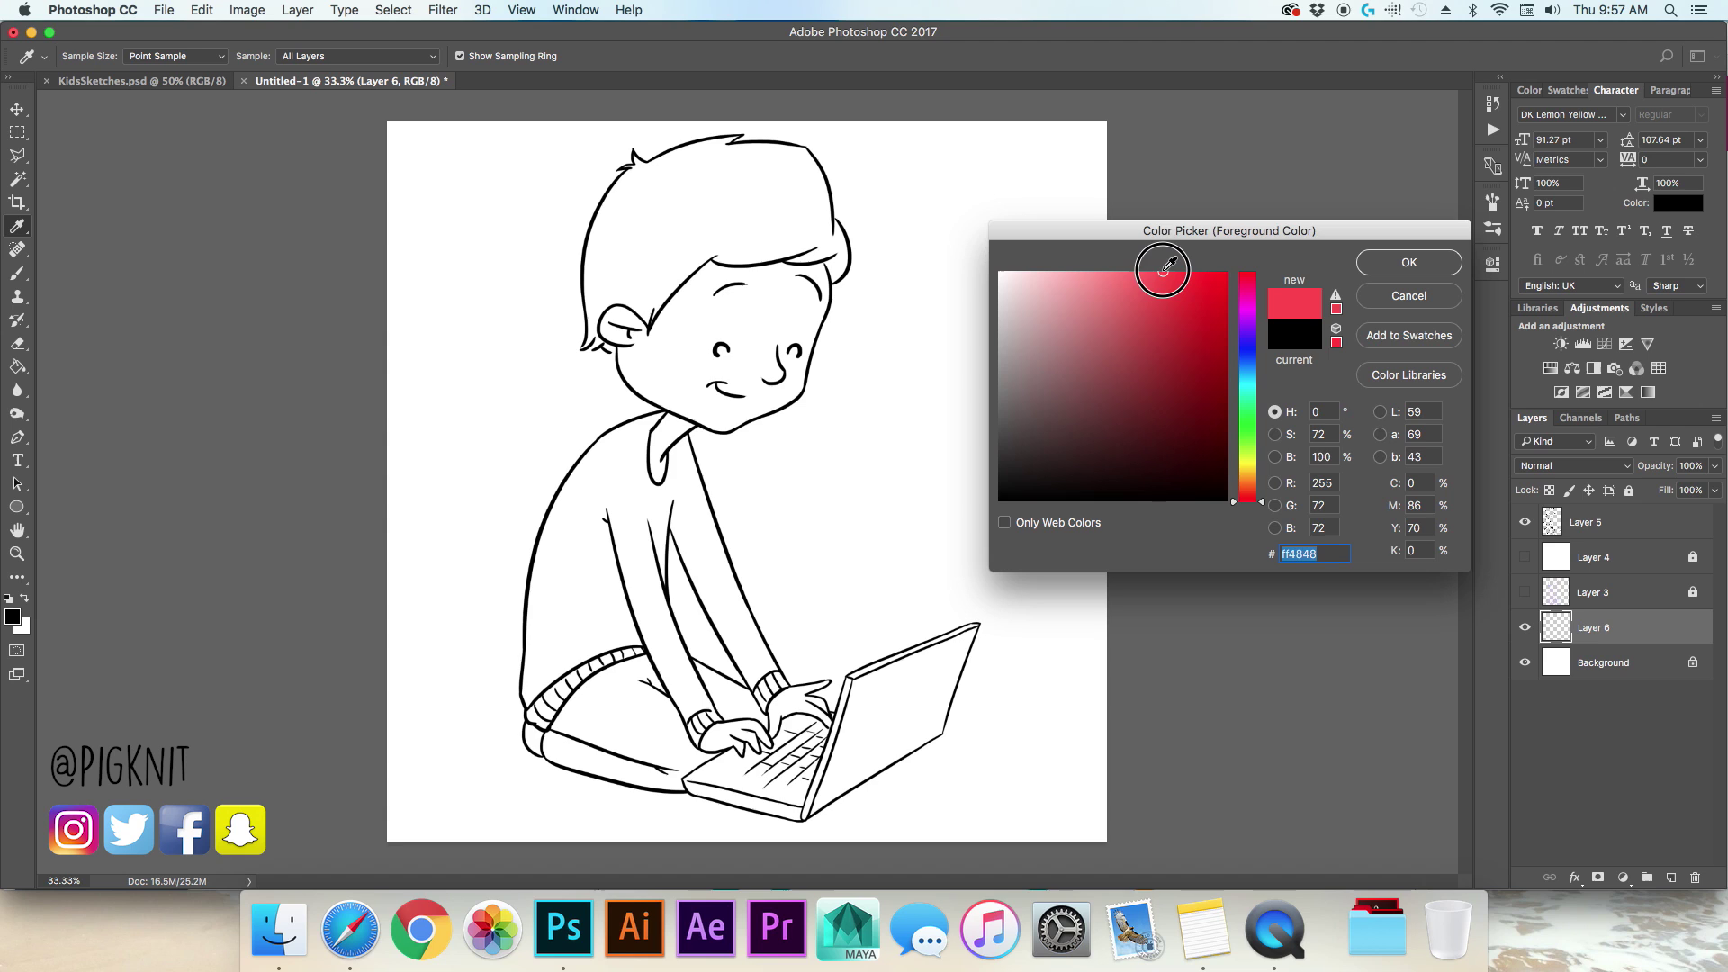
left_click(1406, 267)
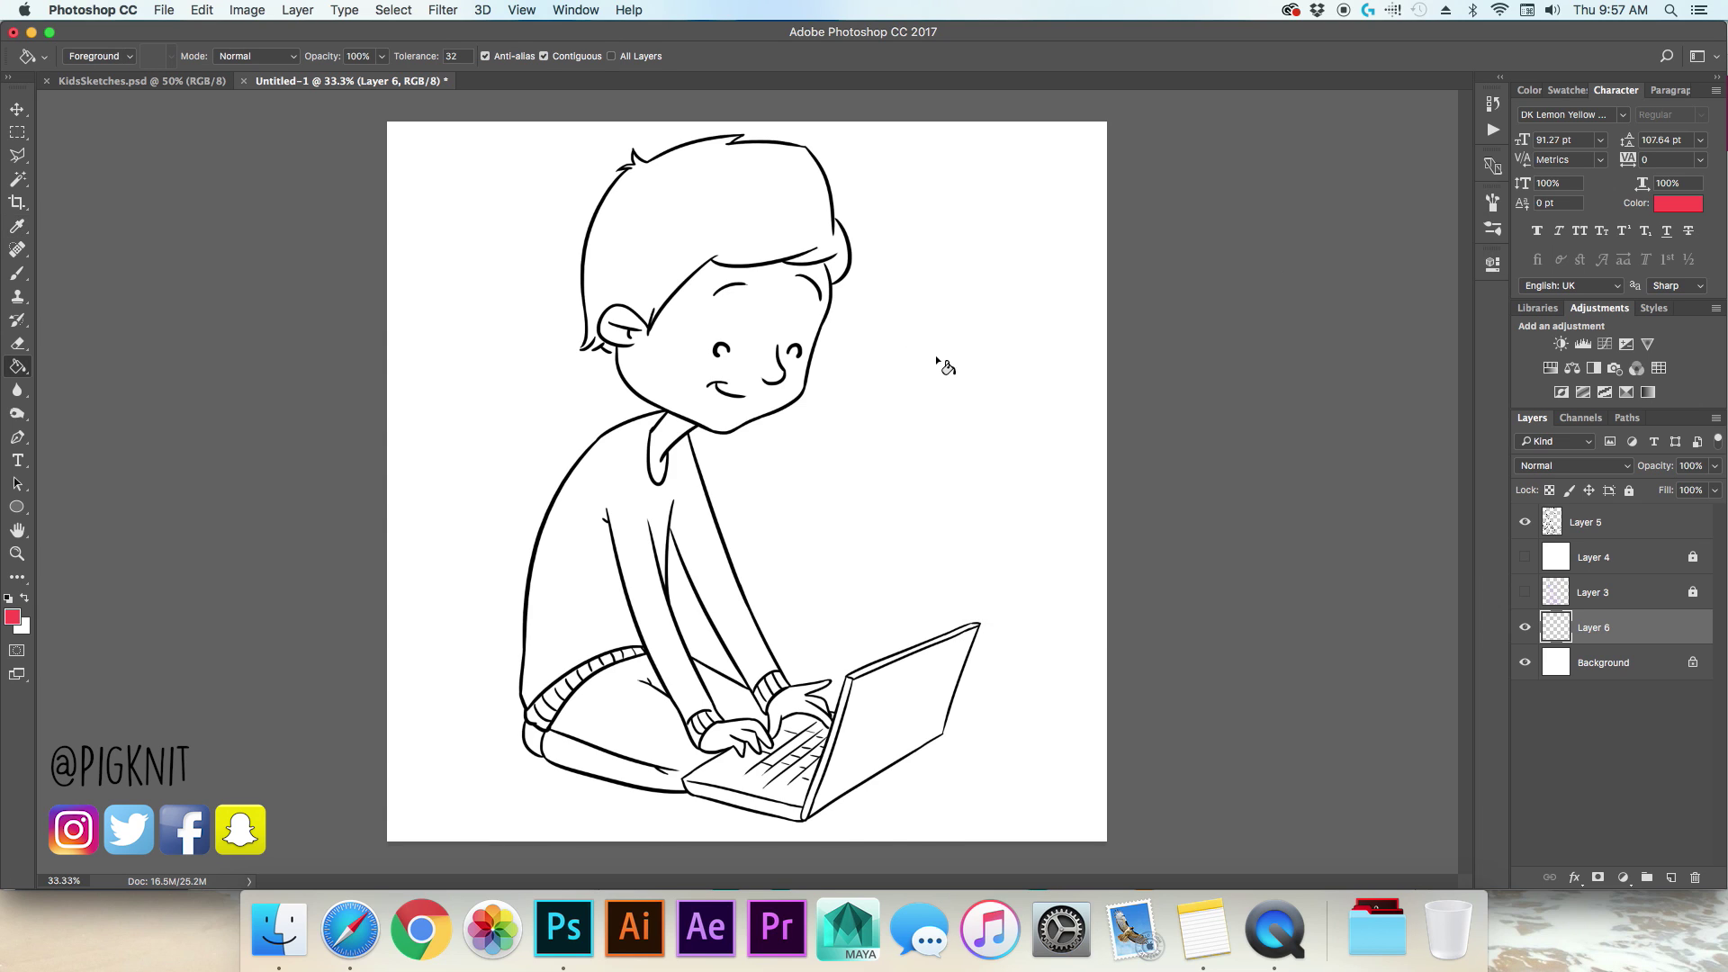
left_click(946, 366)
left_click(1671, 877)
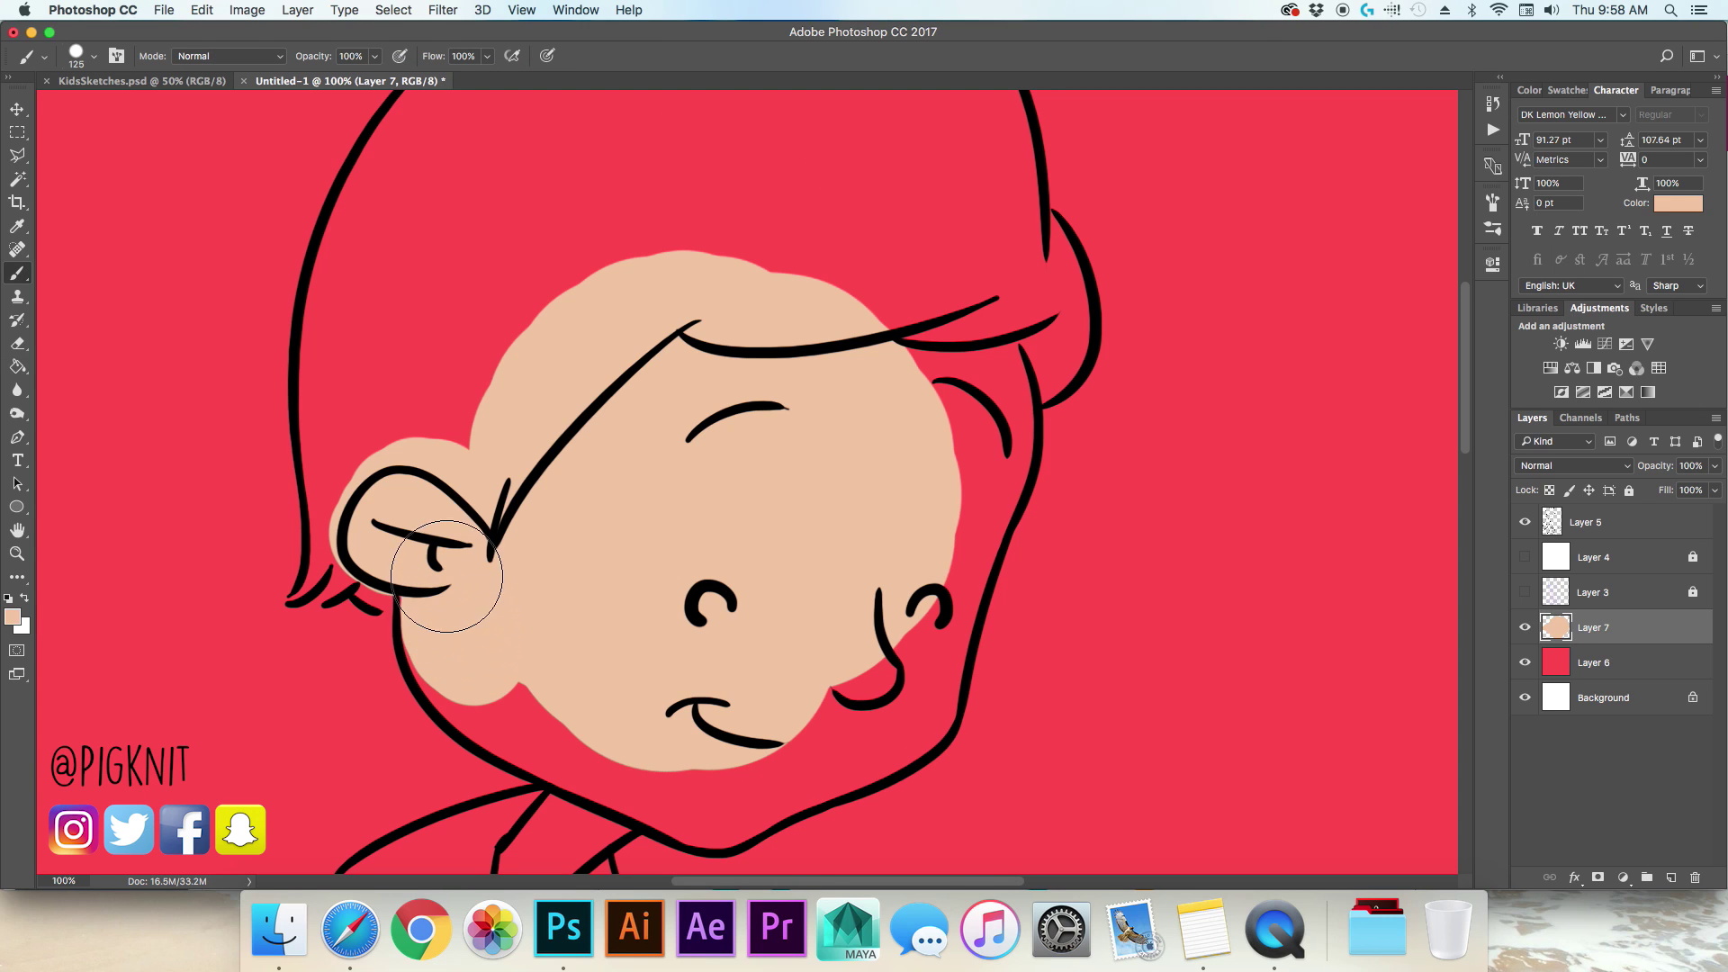
Step: Paint peach skin over the boy's cheek, jaw and chin
mouse_move(451, 567)
left_mouse_down()
mouse_move(470, 665)
mouse_move(452, 596)
mouse_move(492, 666)
mouse_move(449, 624)
mouse_move(501, 661)
left_mouse_up()
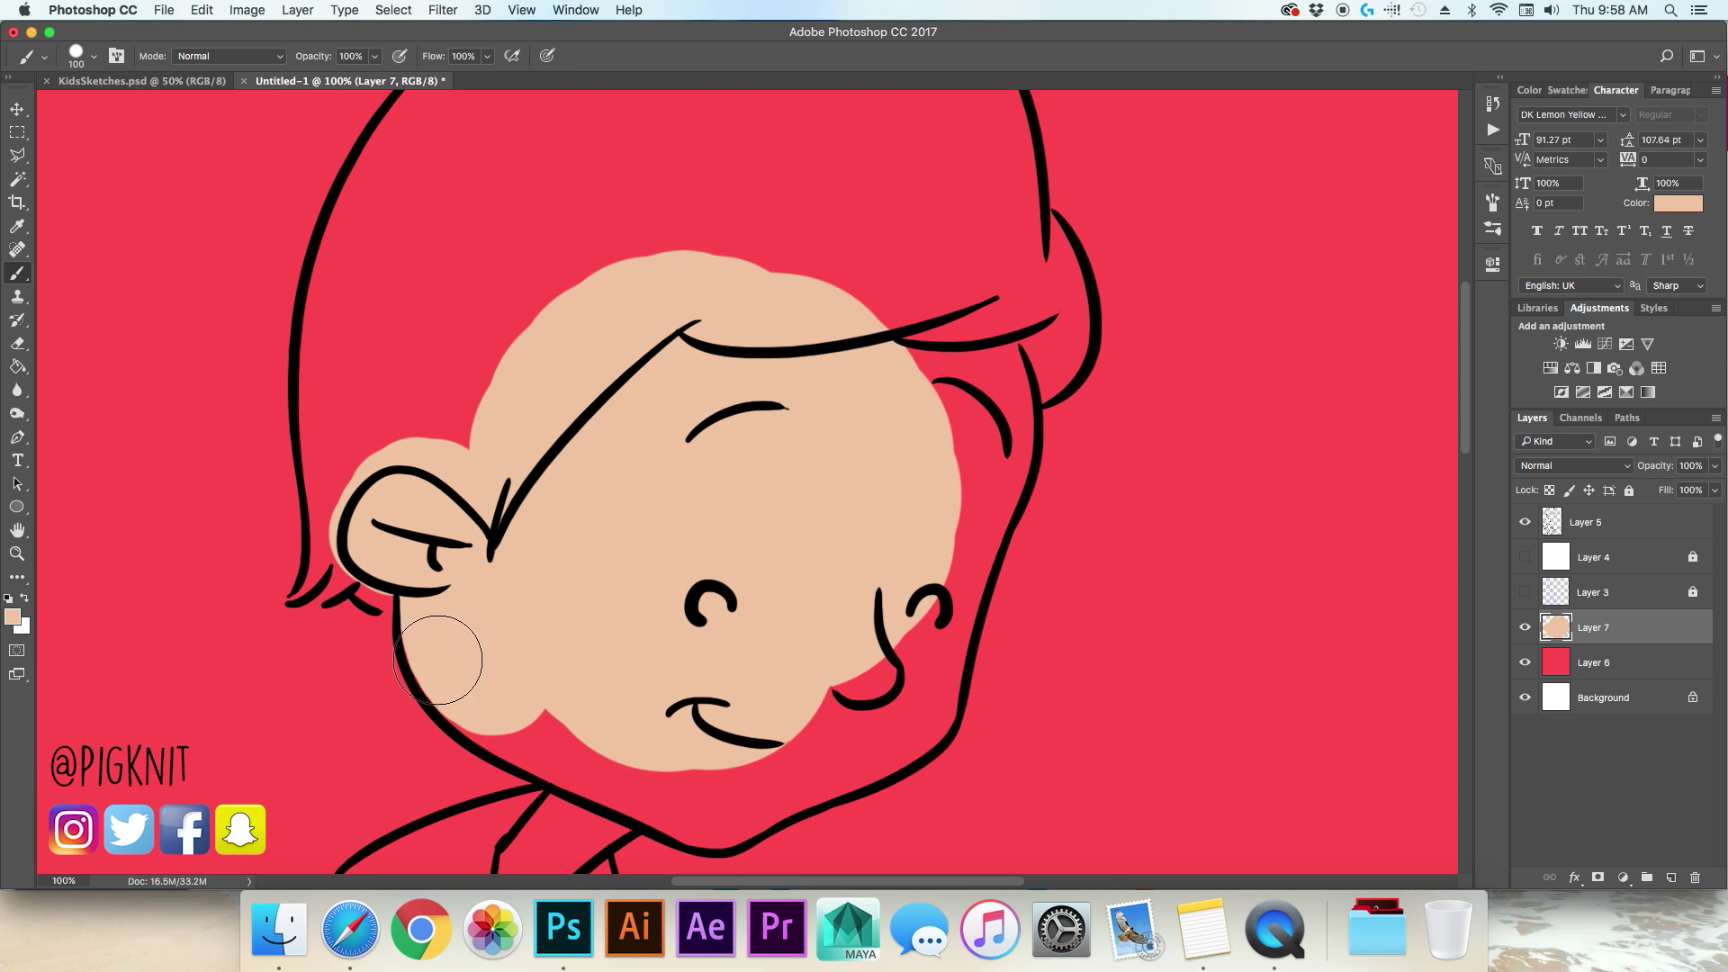
key("bracketleft")
key("bracketleft")
key("bracketleft")
mouse_move(436, 656)
left_mouse_down()
mouse_move(507, 723)
mouse_move(635, 774)
left_mouse_up()
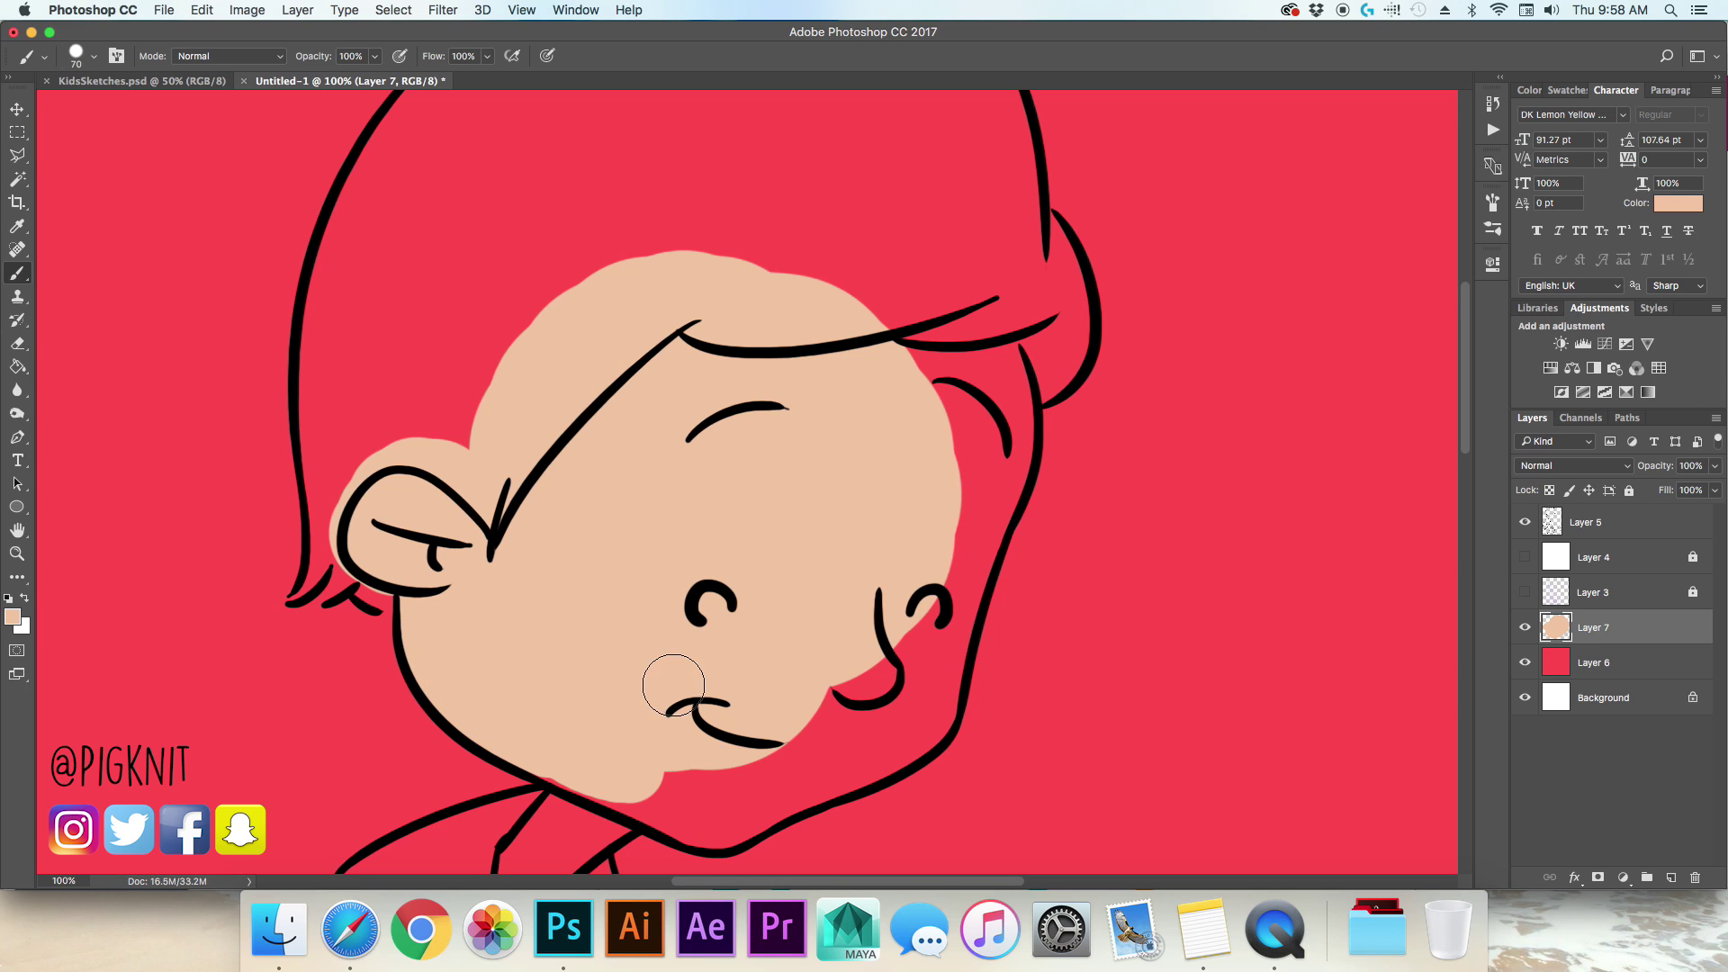
key("bracketleft")
key("bracketleft")
key("bracketleft")
key("bracketleft")
key("bracketright")
key("bracketright")
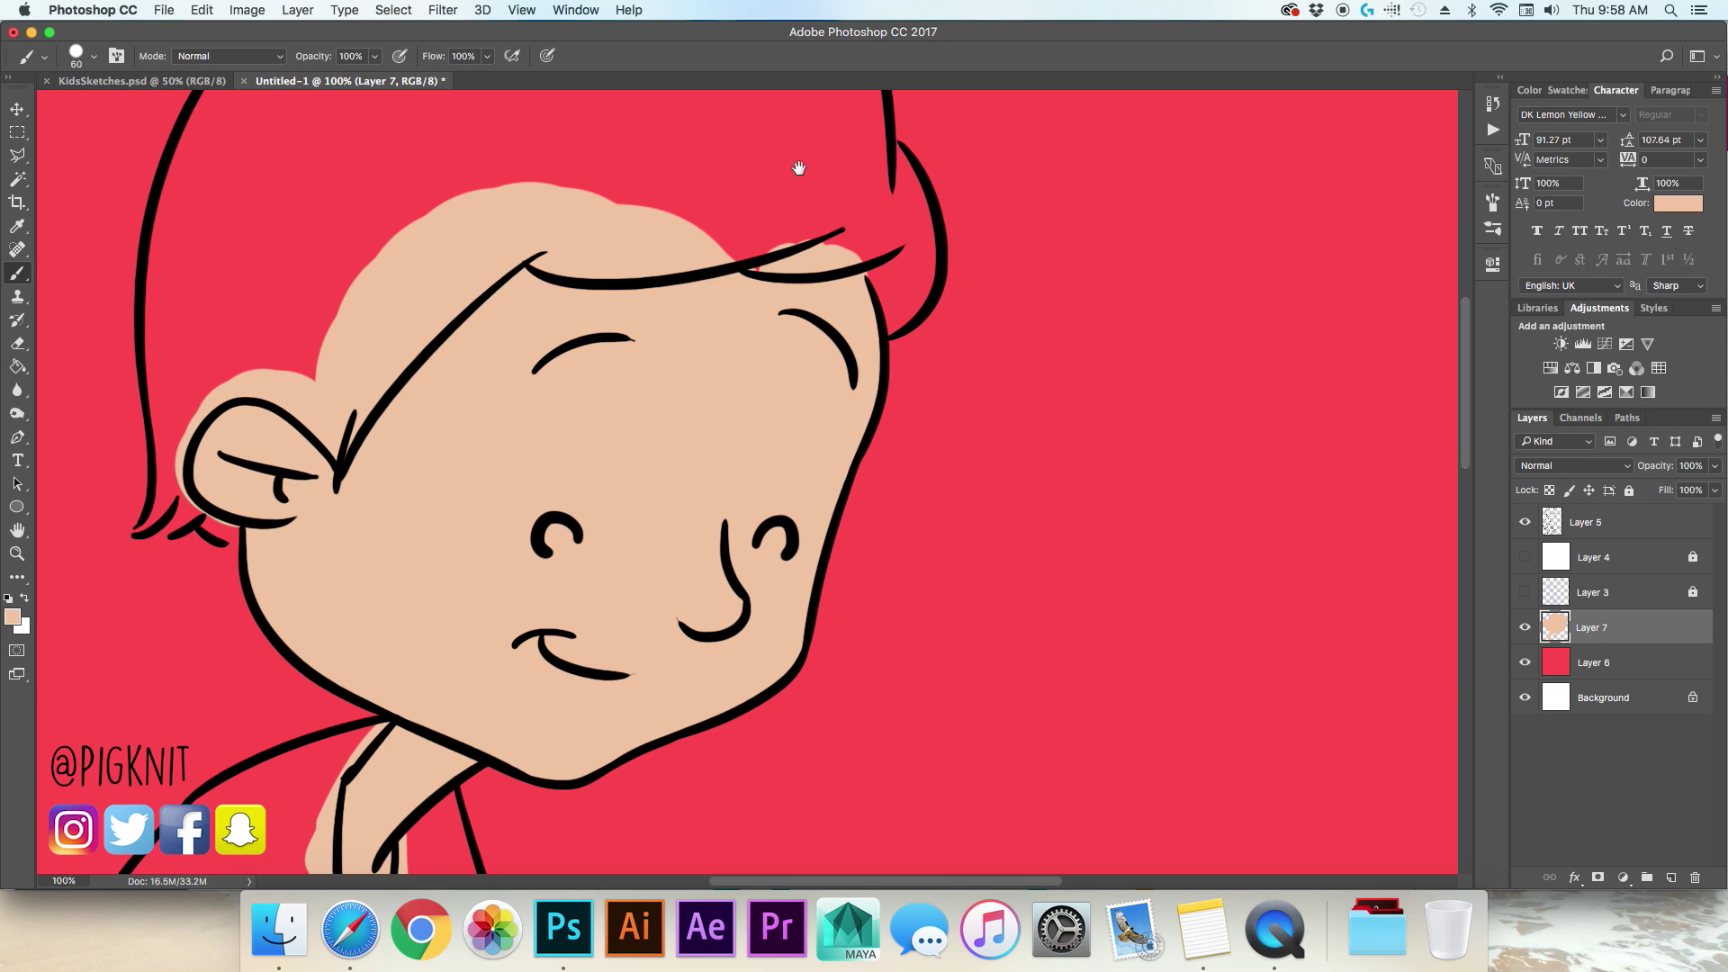
Step: Paint the boy's hair orange-brown
left_click_drag(795, 166, 1030, 408)
left_click(11, 616)
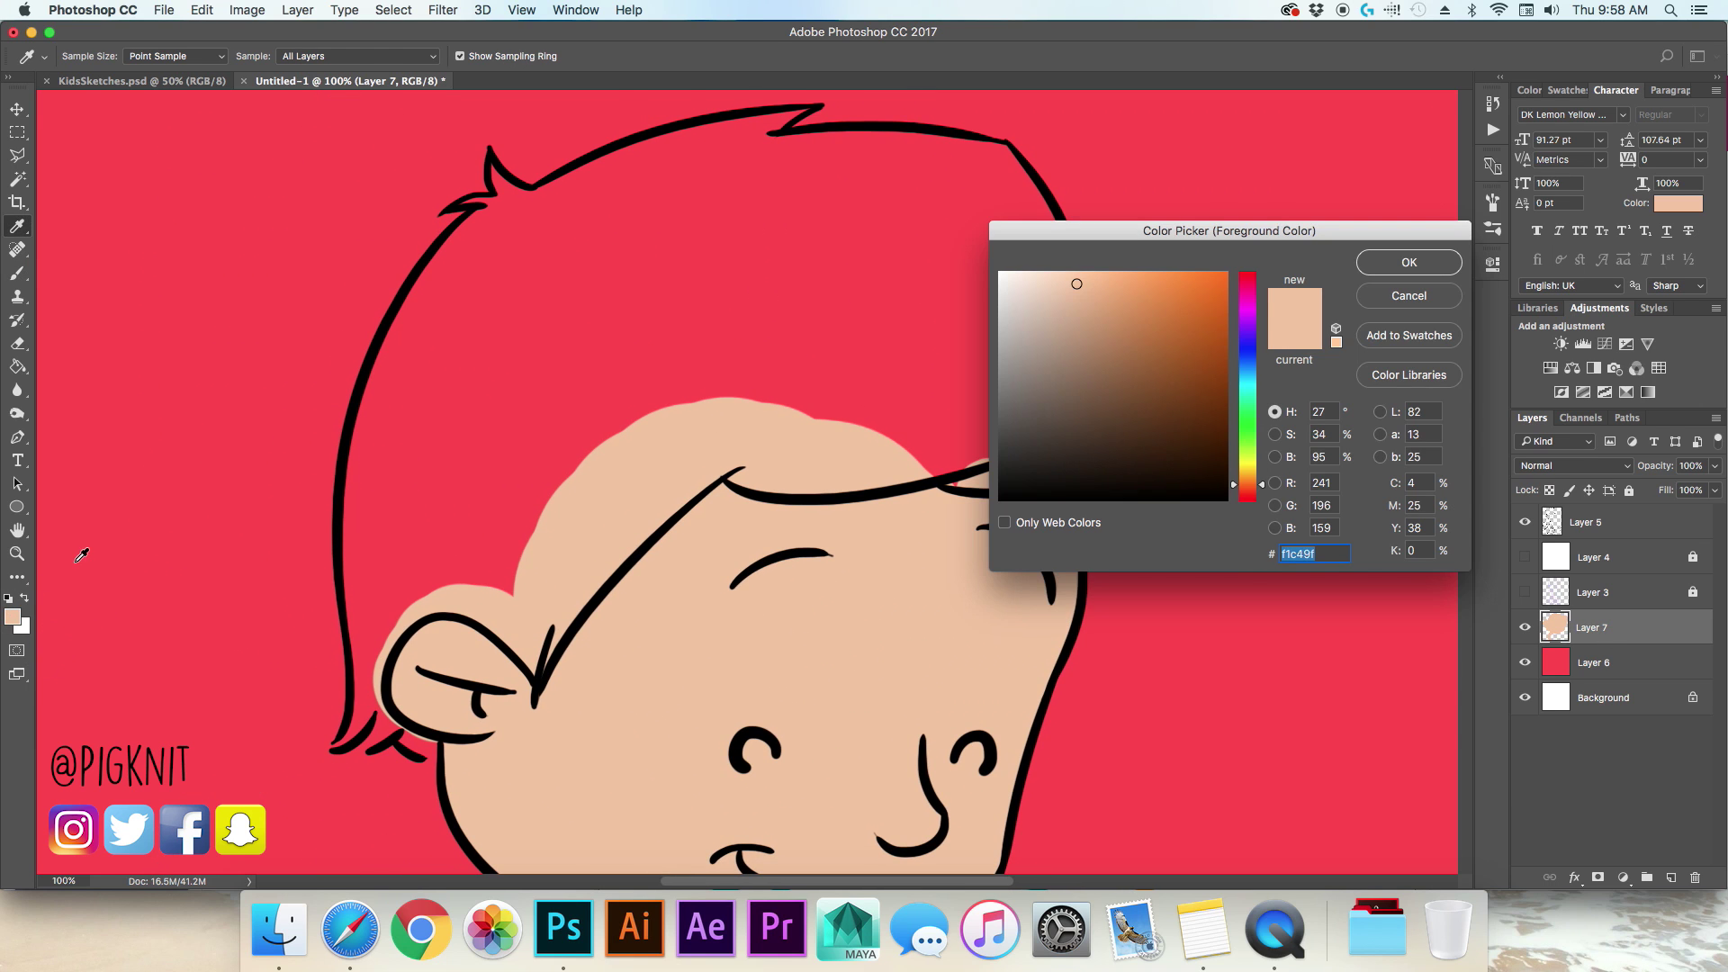
left_click_drag(1126, 286, 1144, 316)
left_click(1433, 255)
mouse_move(621, 334)
left_mouse_down()
mouse_move(541, 484)
mouse_move(608, 392)
left_mouse_up()
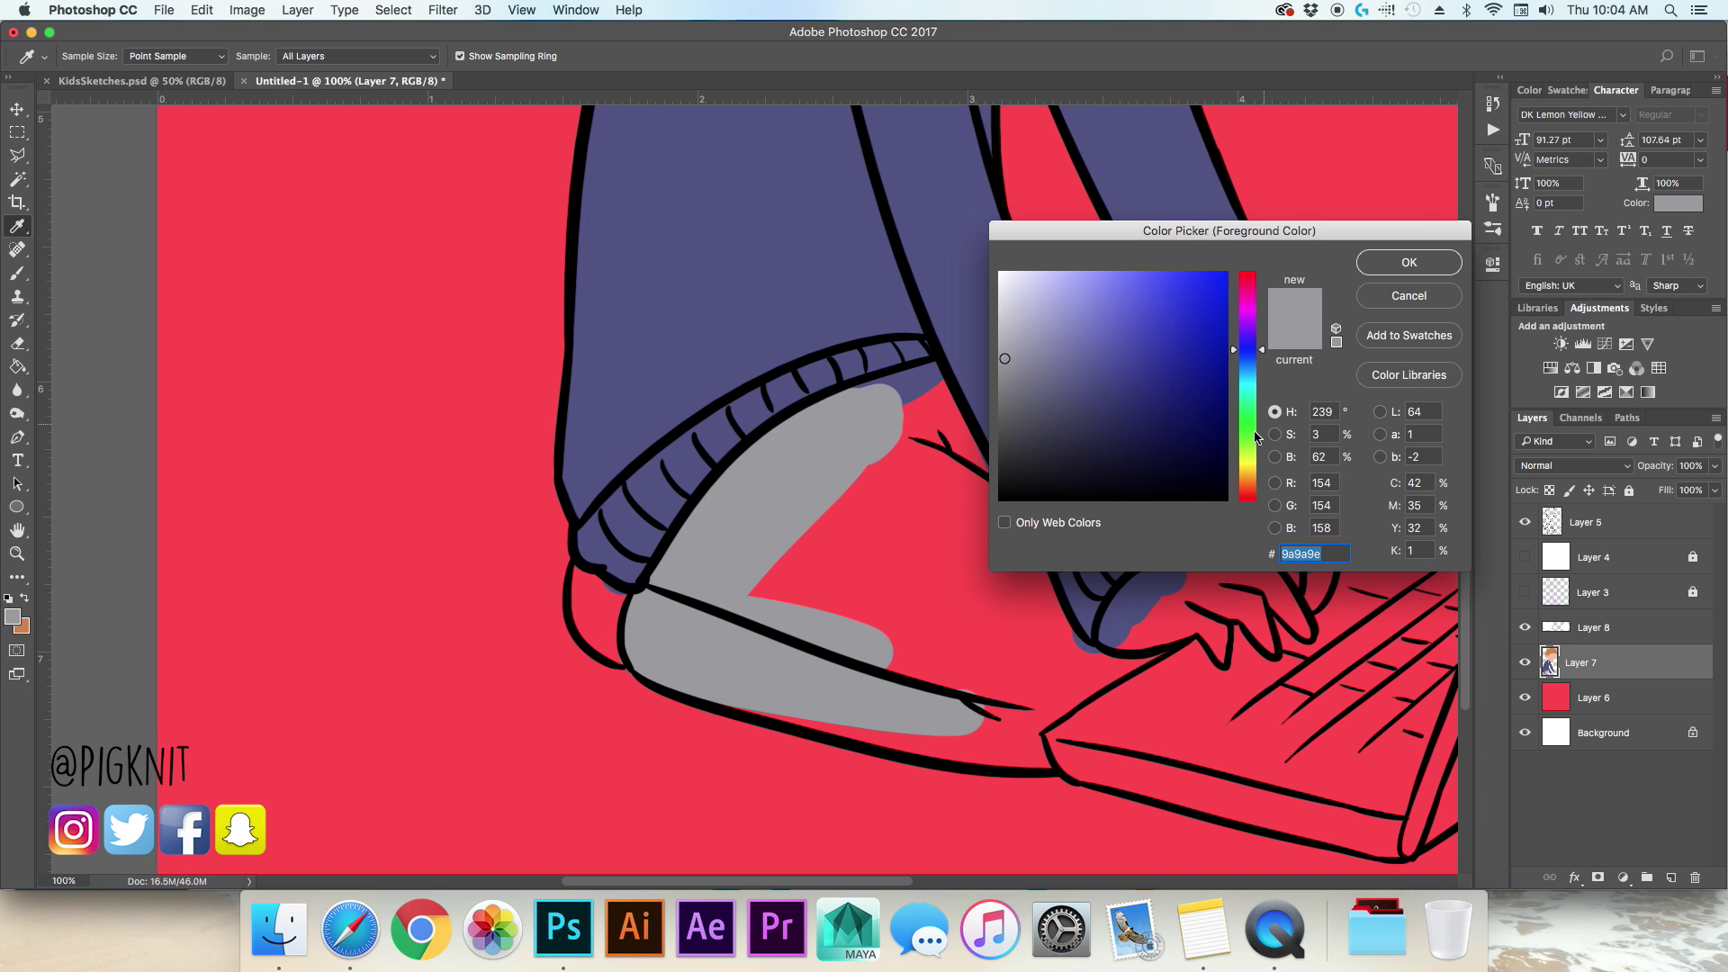
Step: Paint the trousers and shoe area dark brown
left_click_drag(1256, 436, 1256, 491)
mouse_move(1090, 389)
left_mouse_down()
mouse_move(1116, 413)
mouse_move(1080, 401)
left_mouse_up()
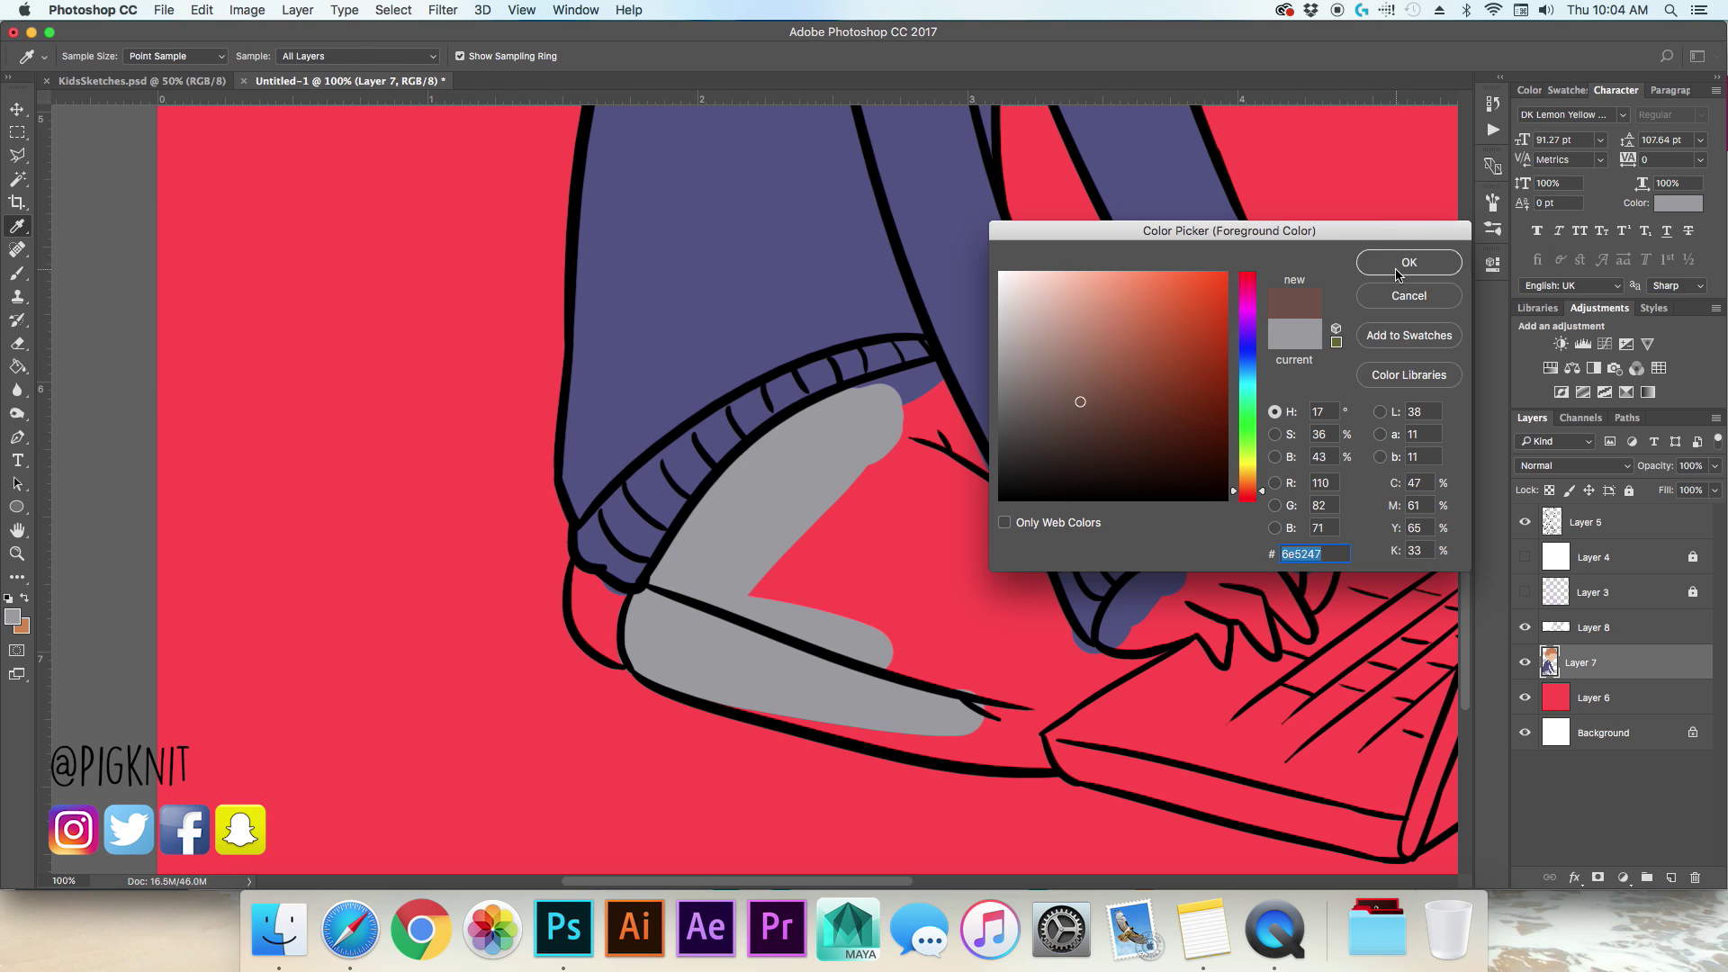
left_click(1408, 262)
key("b")
mouse_move(732, 666)
left_mouse_down()
mouse_move(698, 553)
mouse_move(711, 540)
mouse_move(675, 563)
mouse_move(769, 475)
left_mouse_up()
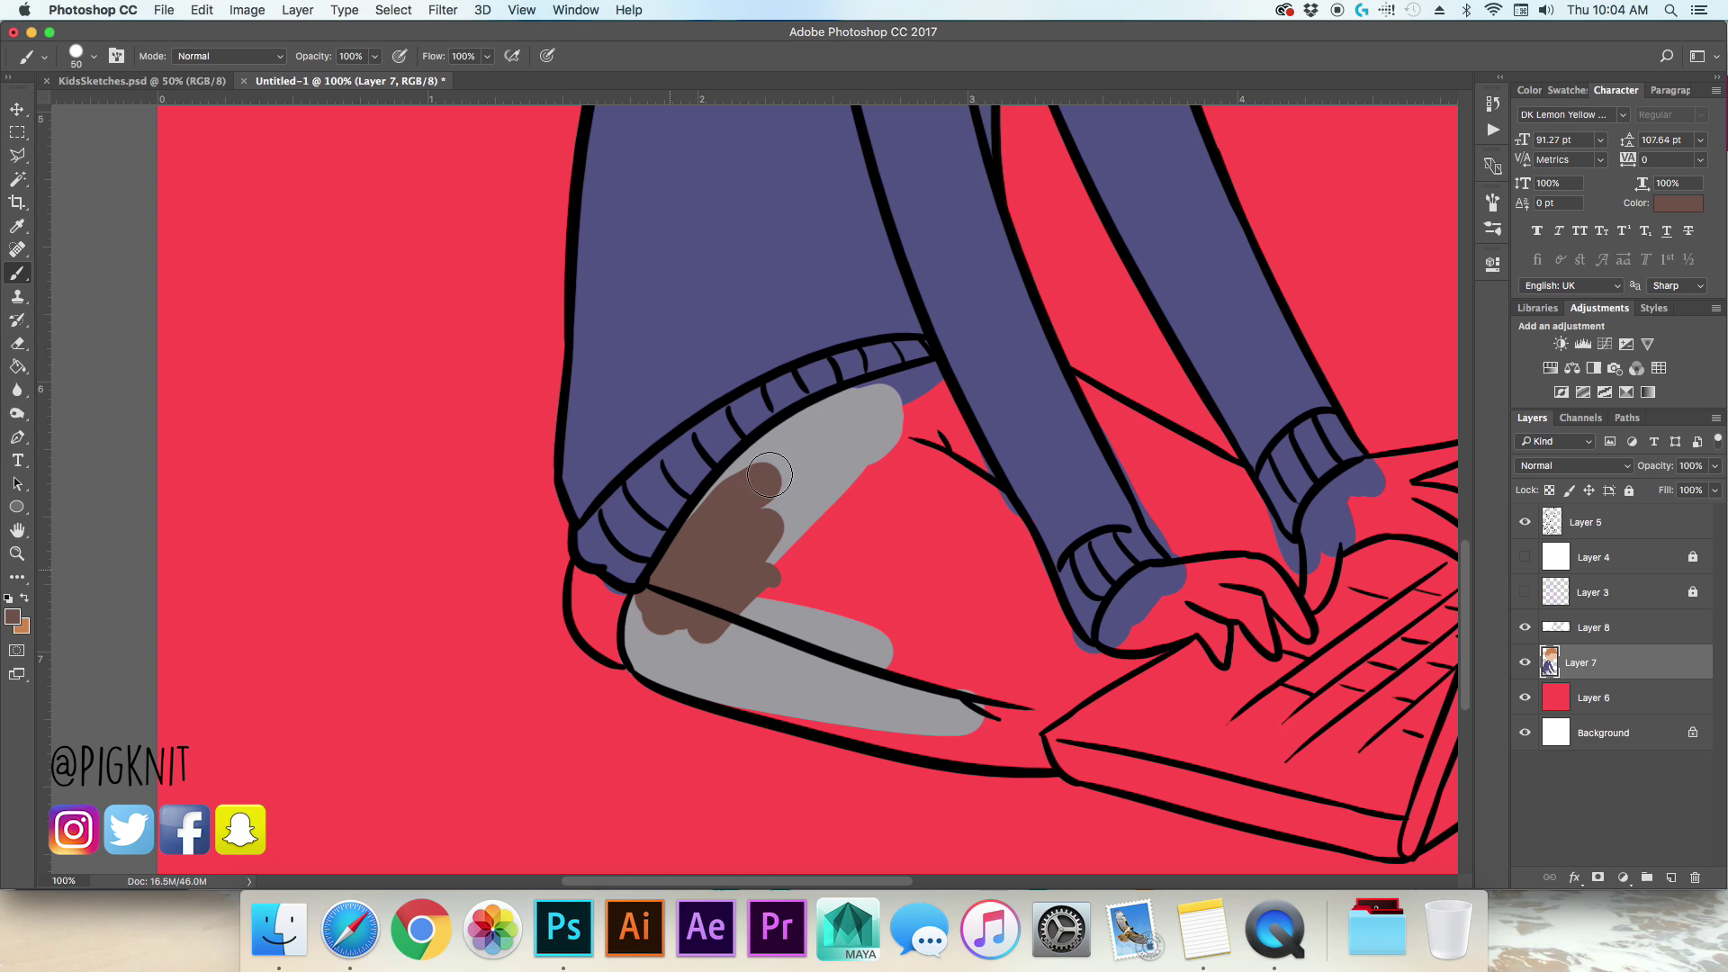
left_click(13, 617)
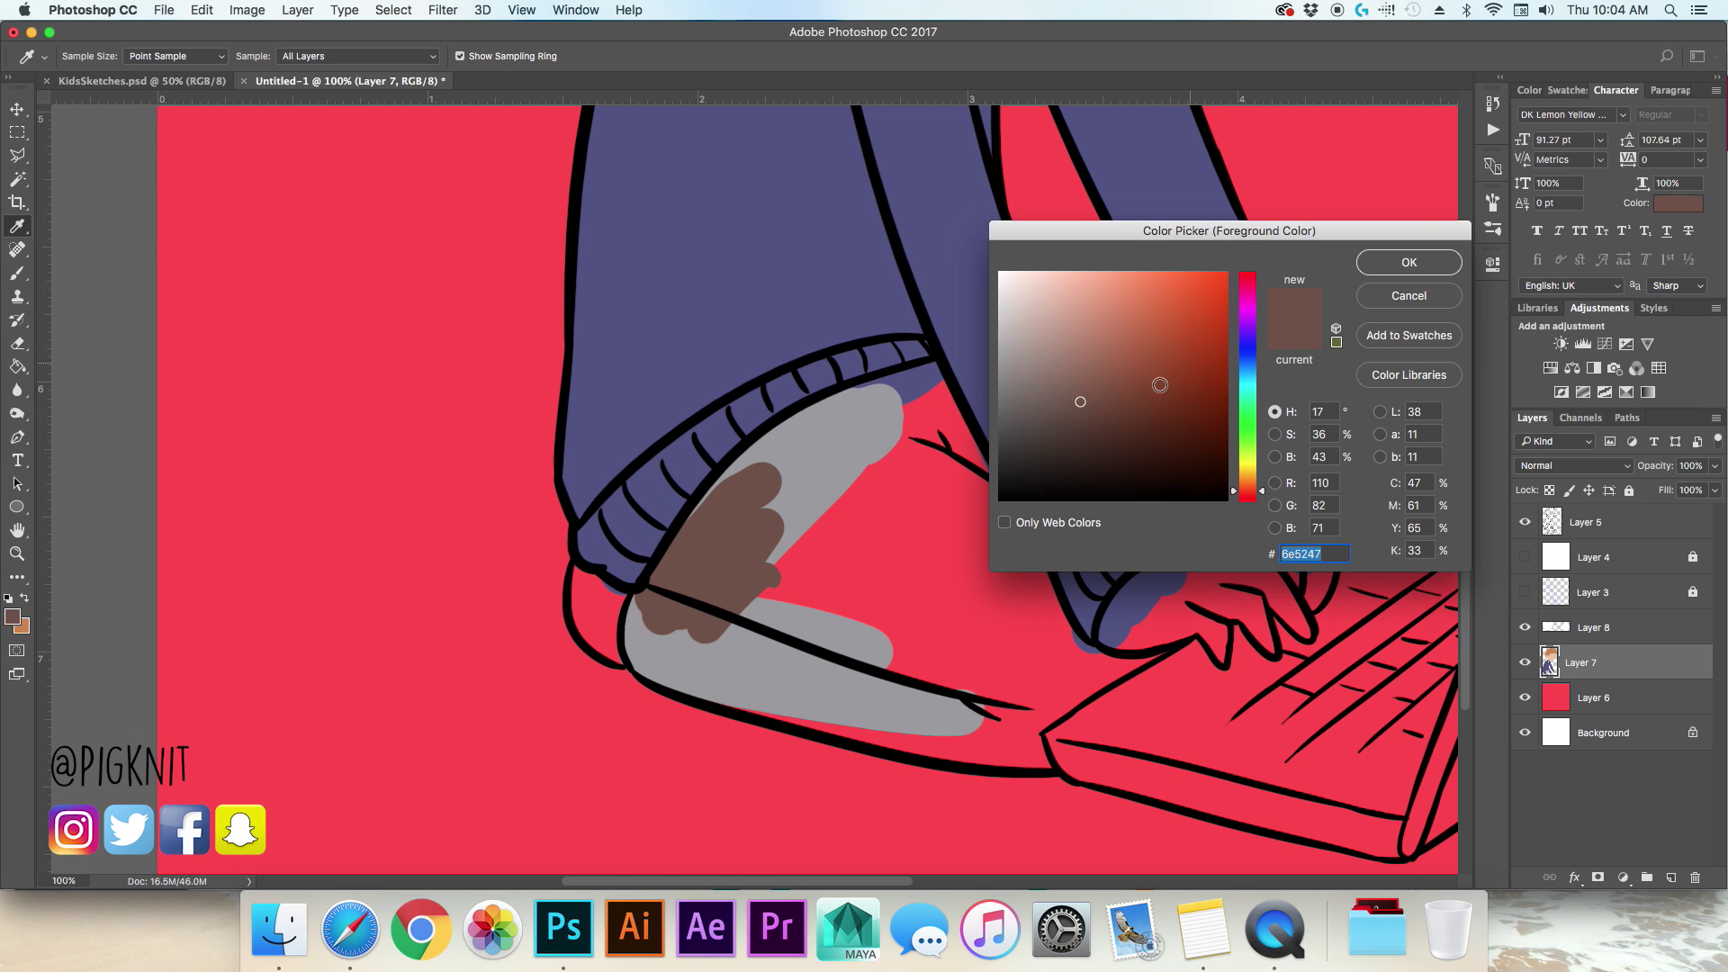
left_click(1409, 262)
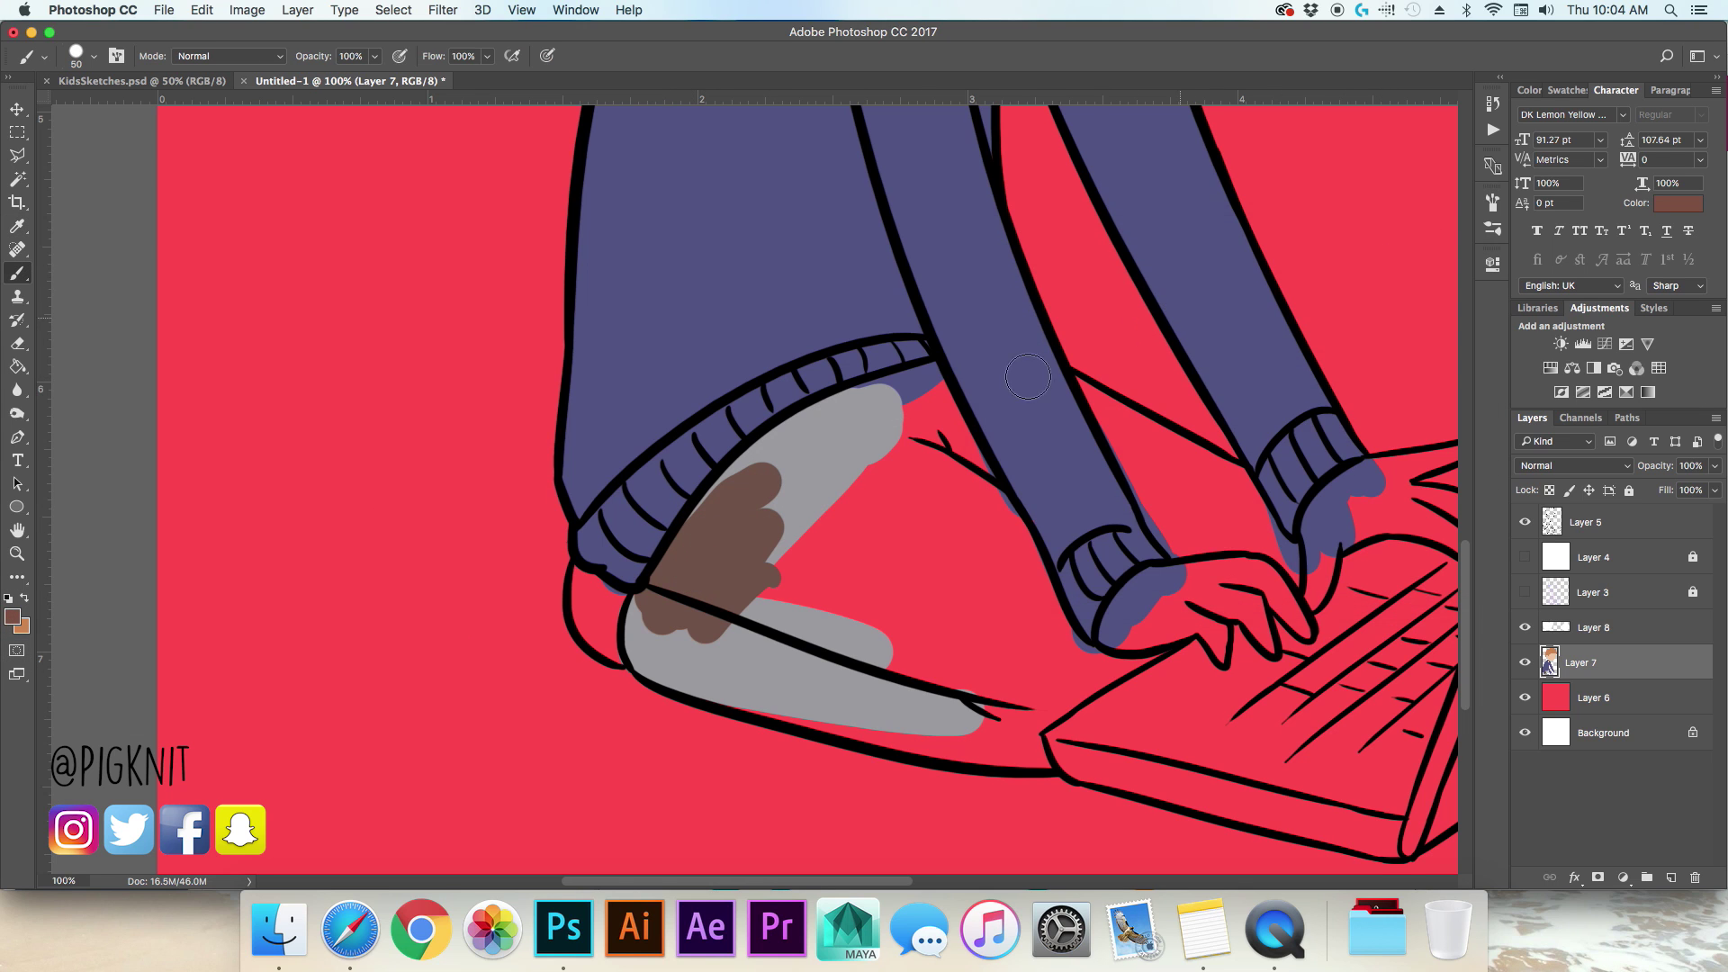
mouse_move(810, 486)
left_mouse_down()
mouse_move(802, 513)
mouse_move(679, 576)
mouse_move(738, 495)
left_mouse_up()
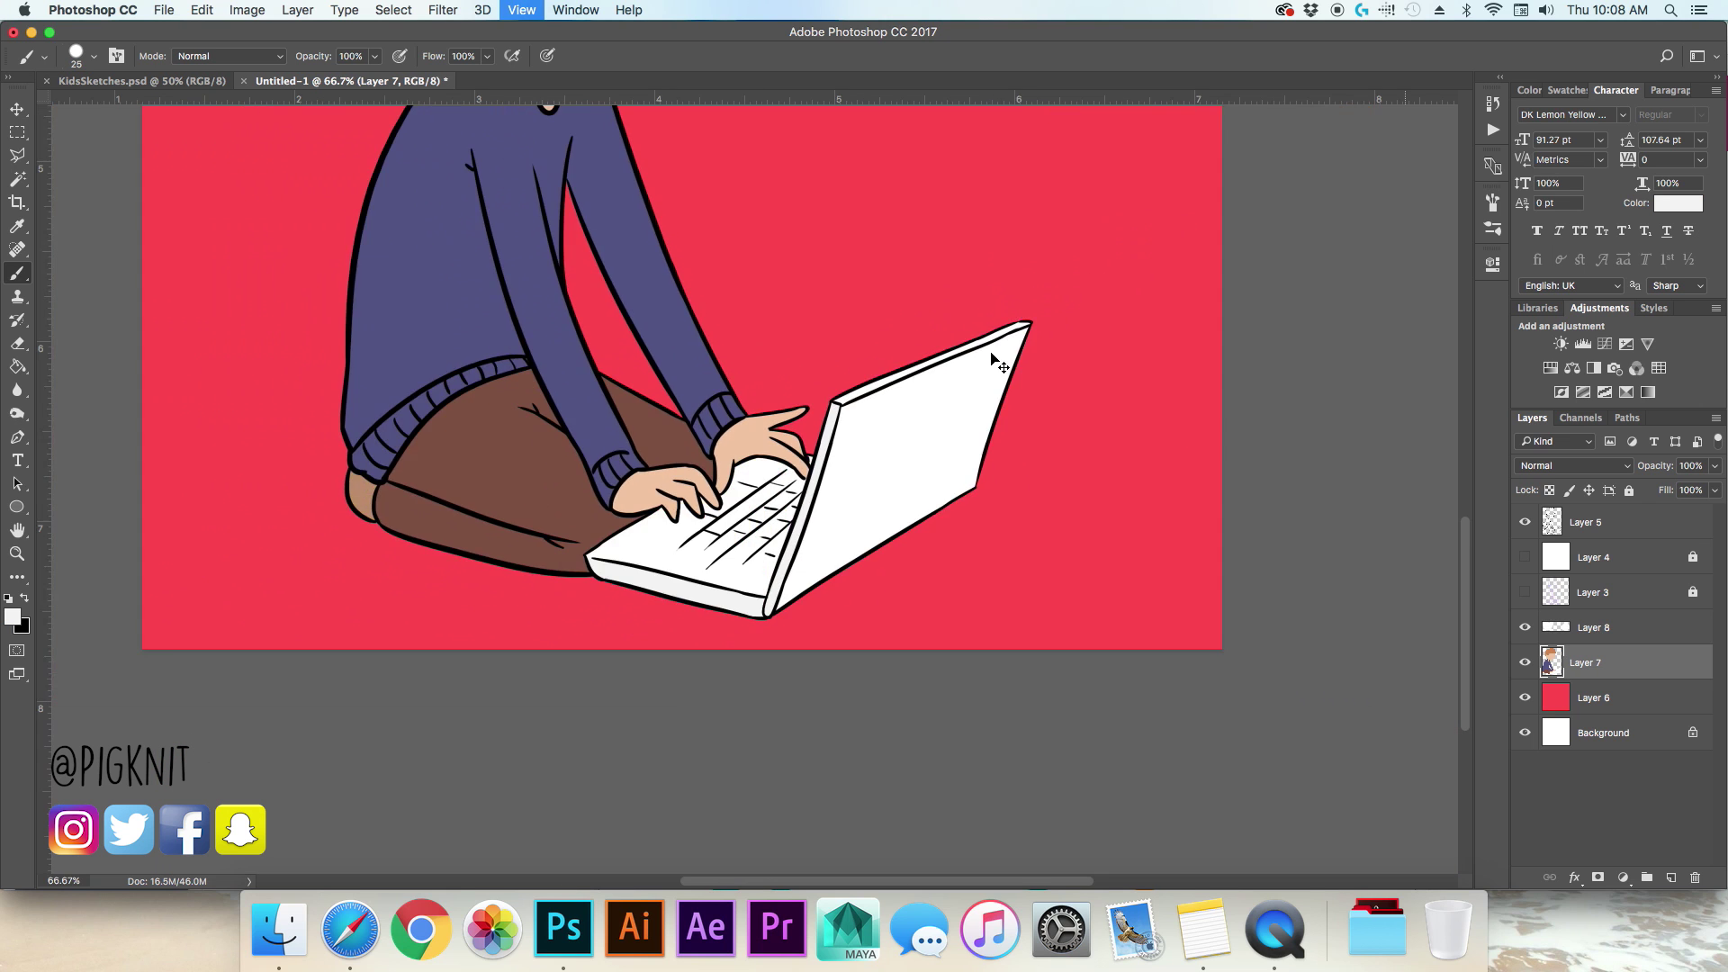
key("super+minus")
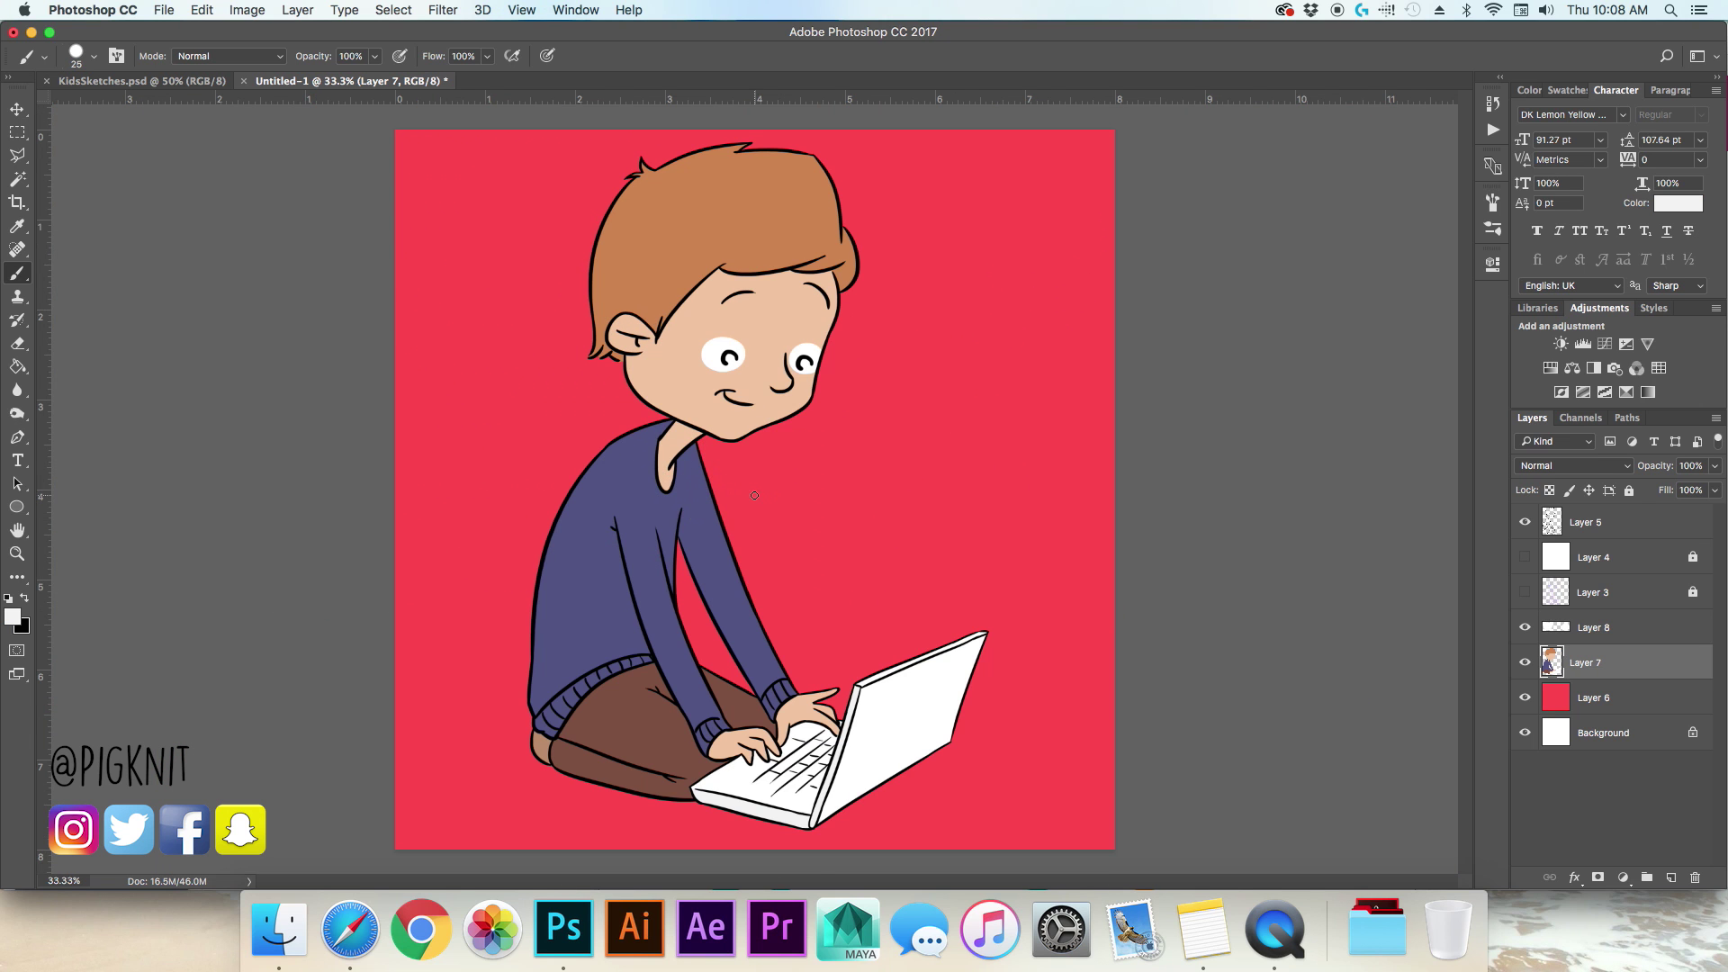
Step: Add a new blush layer and set the background colour to light pink
scroll(754, 495, "up", 2)
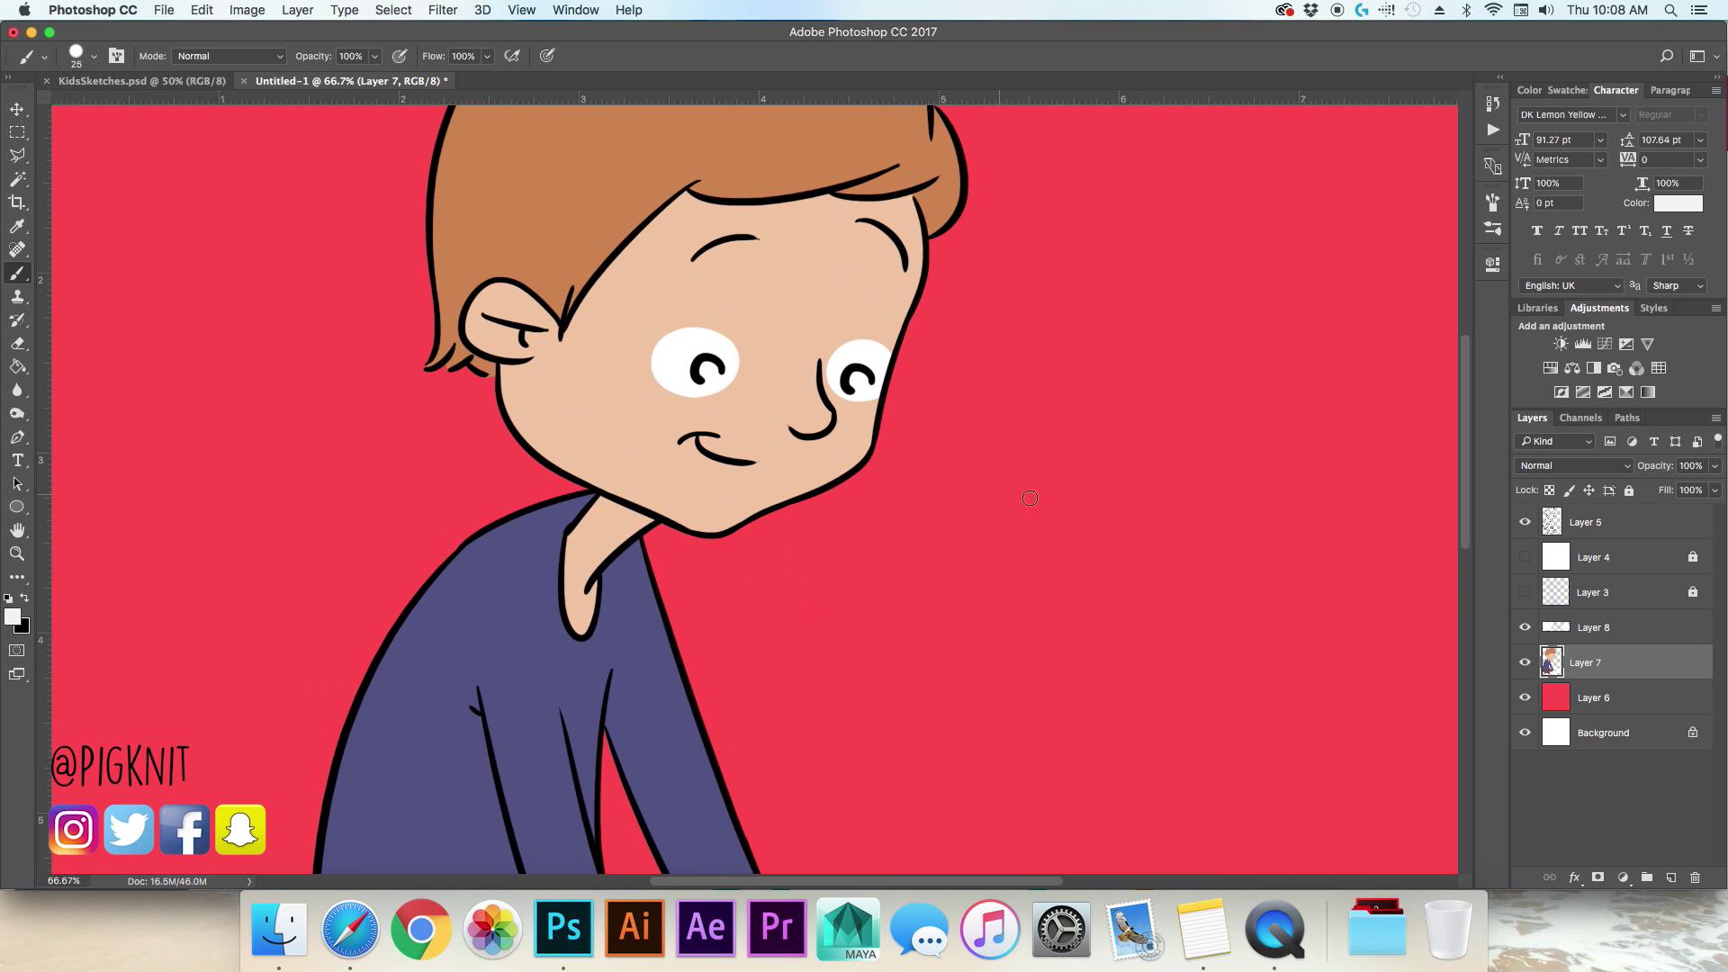
left_click(1667, 875)
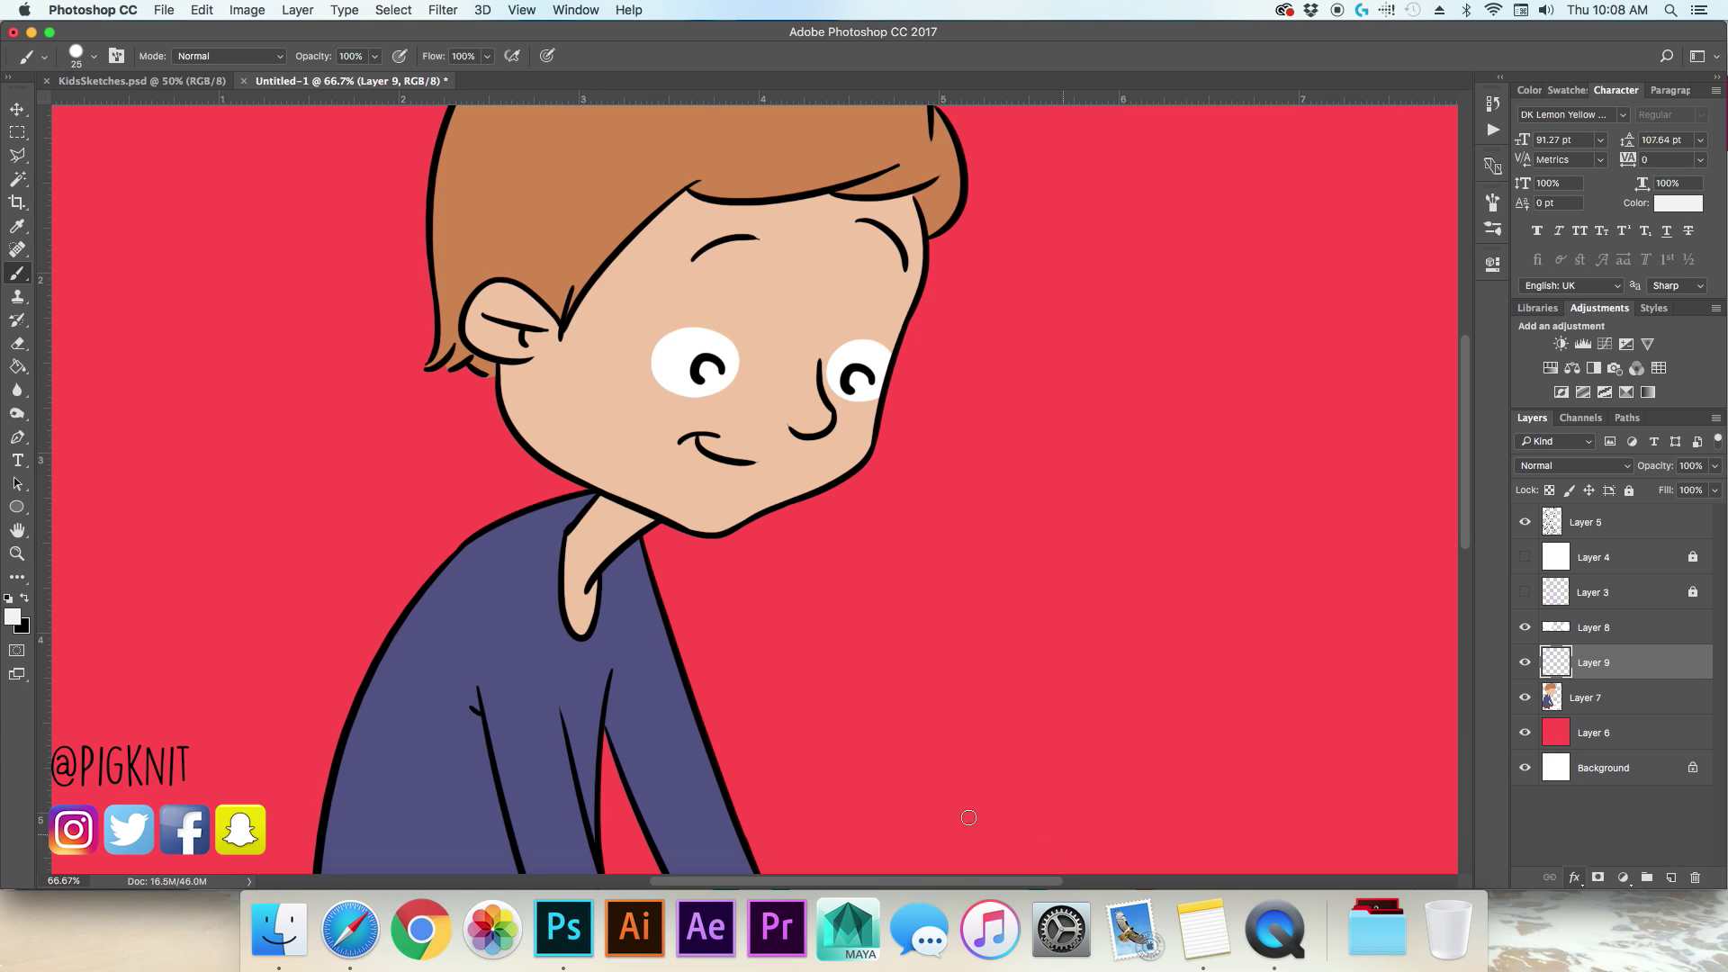
left_click(23, 626)
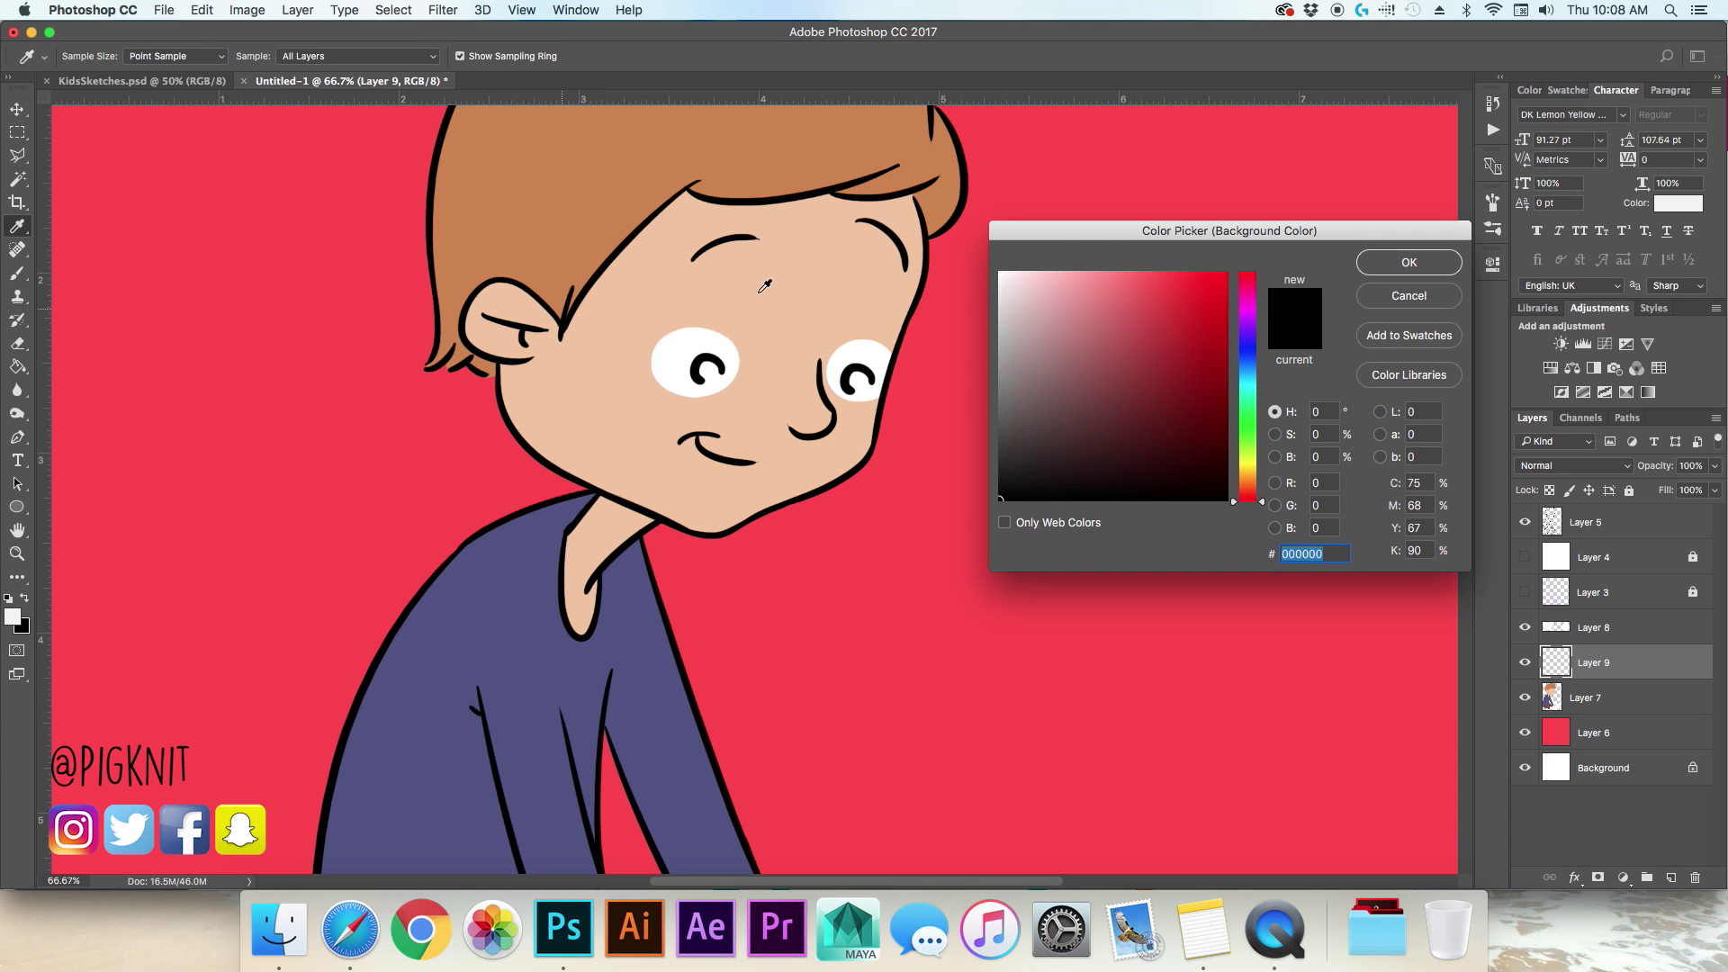
left_click_drag(1077, 289, 1096, 262)
left_click(1410, 262)
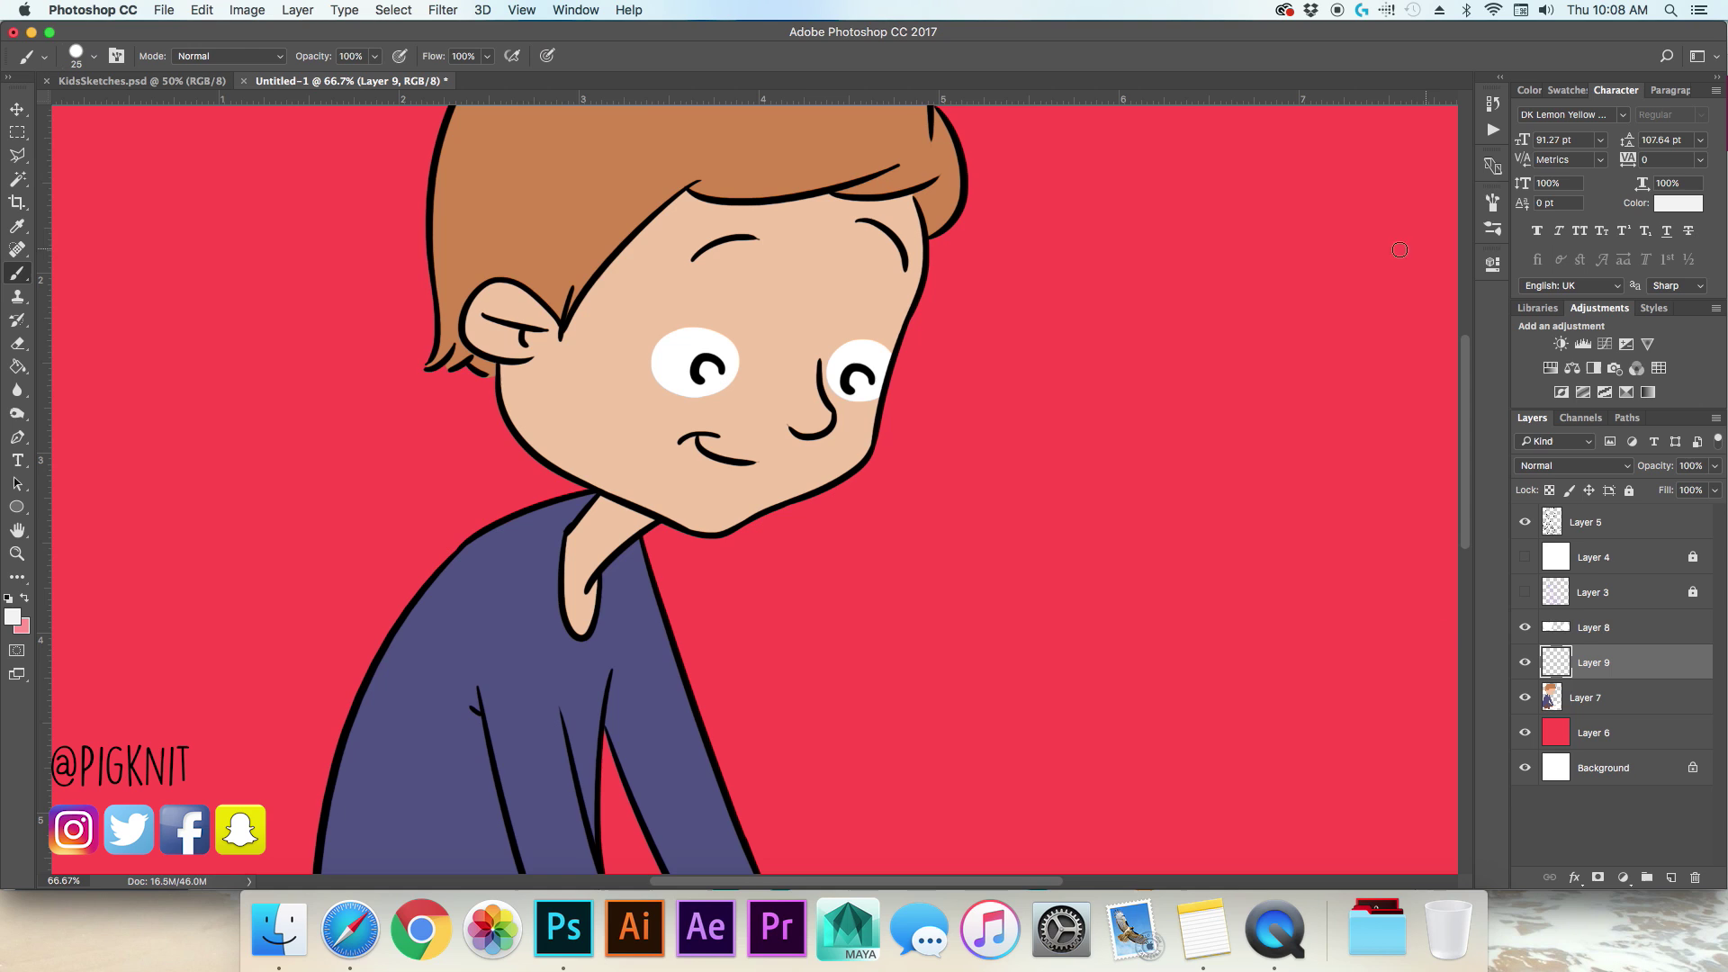
Step: Set the brush to 0% hardness and a large size
left_click(94, 56)
left_click_drag(148, 144, 90, 148)
left_click(251, 43)
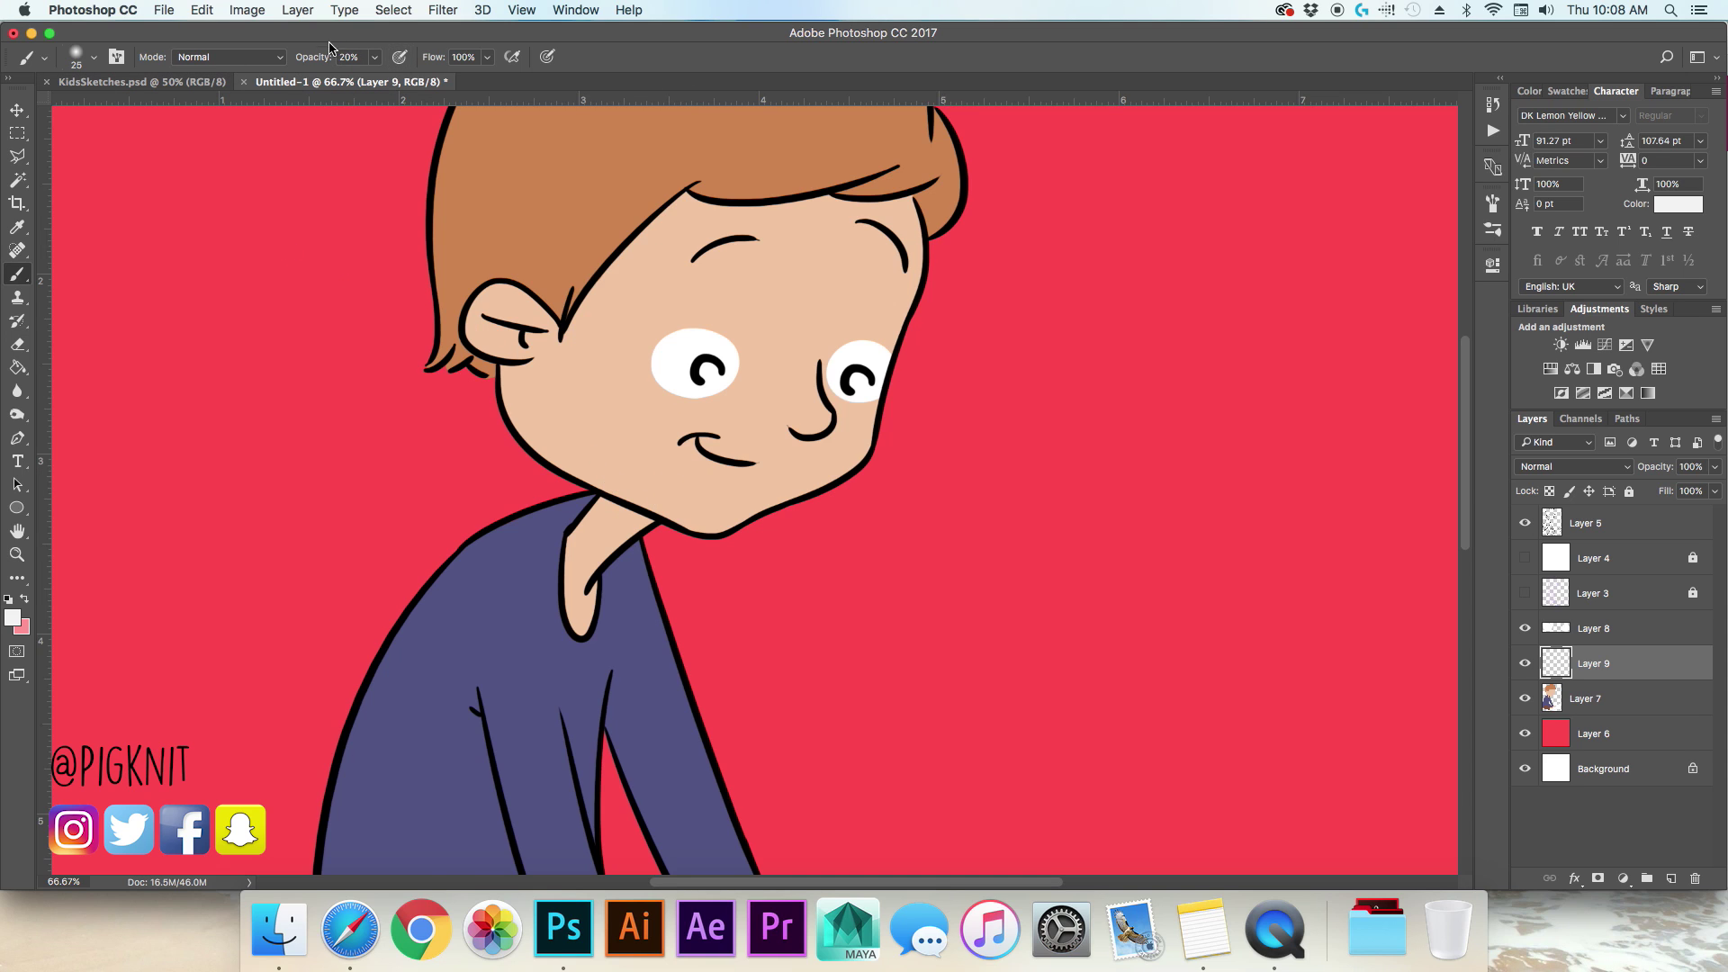
key("bracketright")
key("bracketright")
key("bracketright")
key("bracketright")
key("bracketright")
key("bracketright")
key("bracketright")
key("bracketright")
key("bracketright")
key("bracketright")
key("bracketright")
key("bracketright")
key("bracketright")
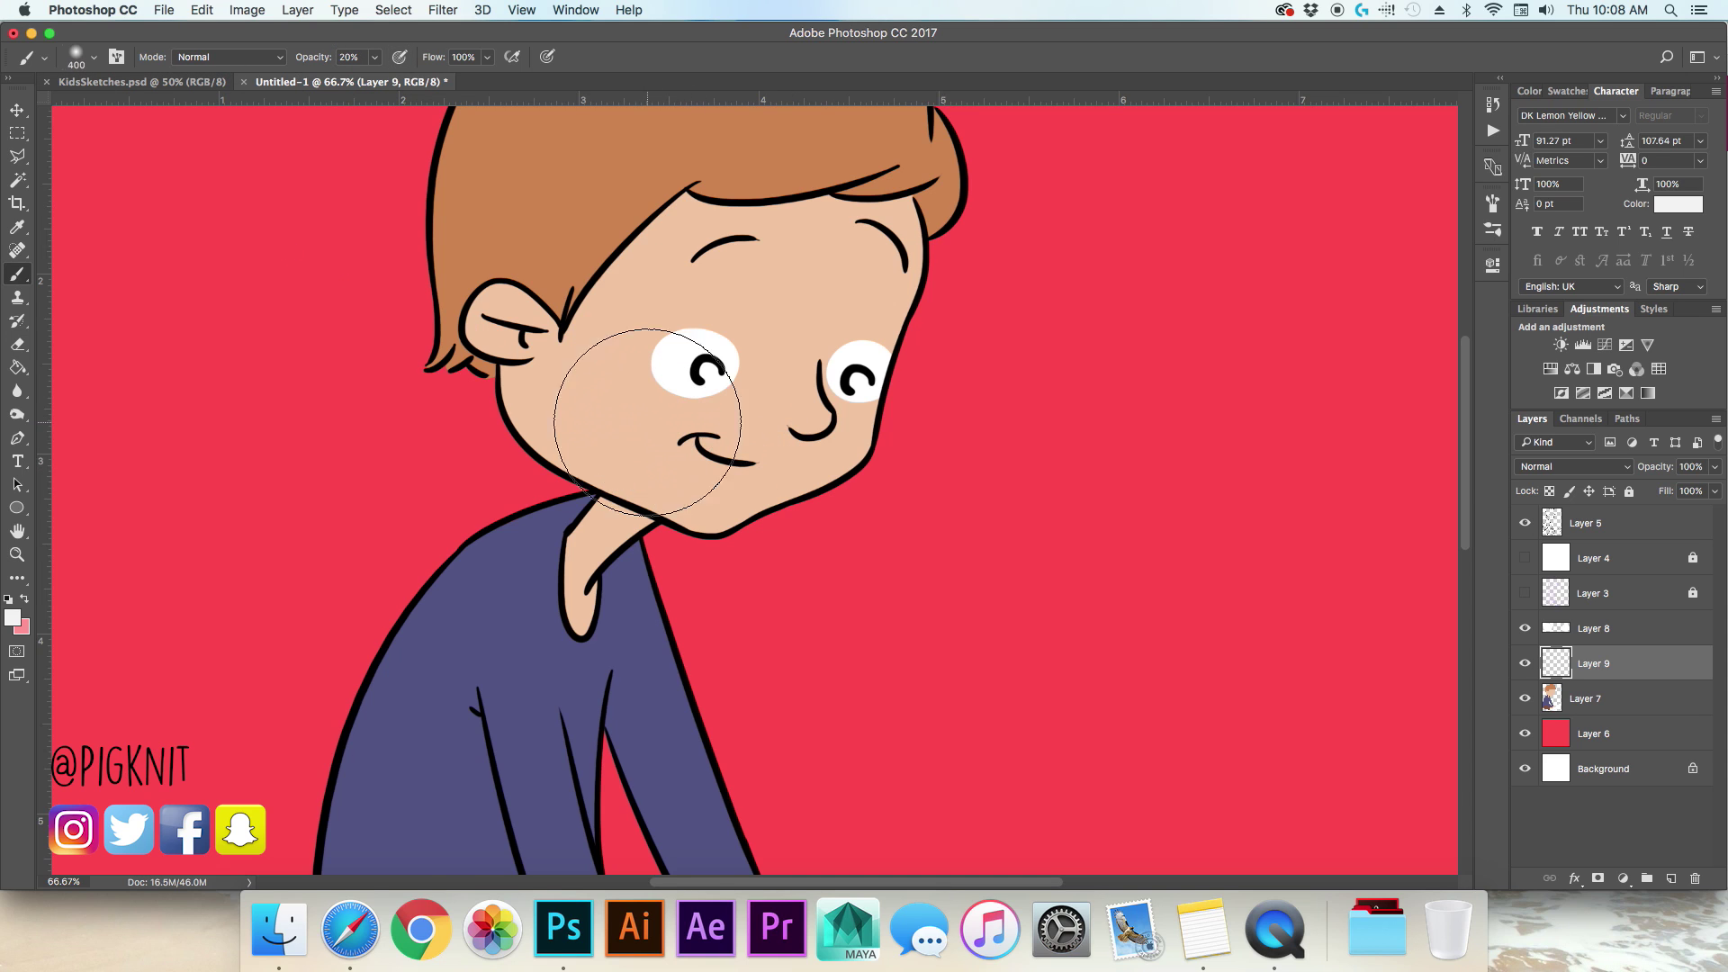
key("bracketleft")
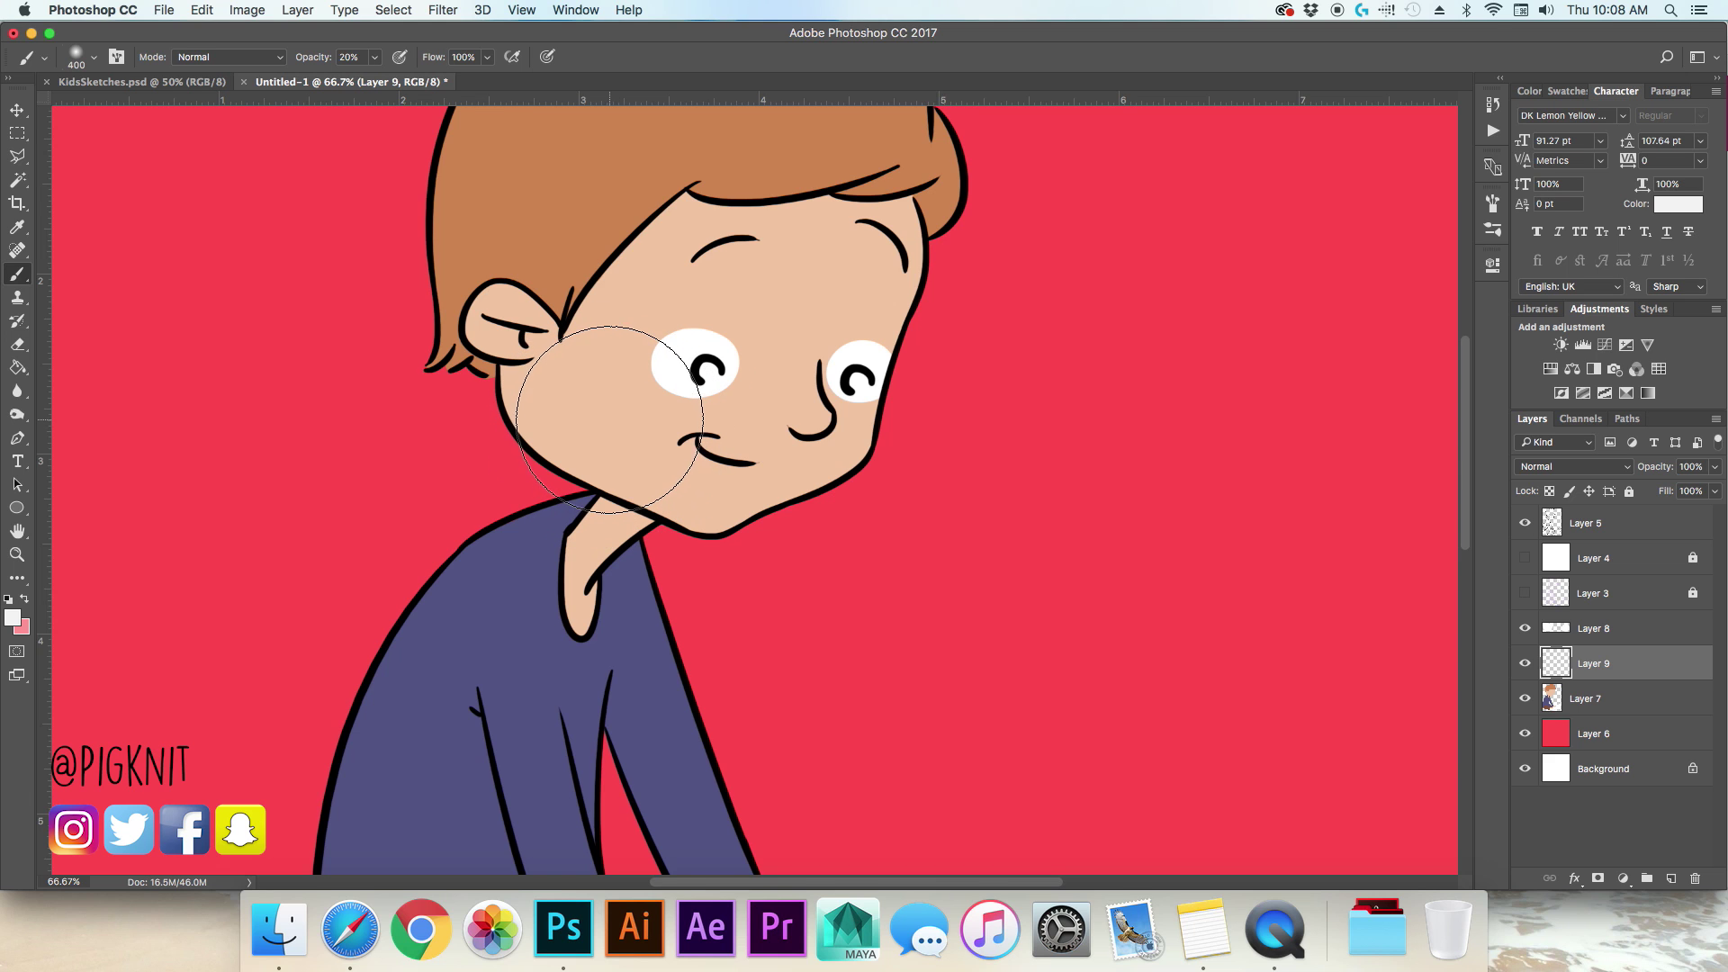
Step: Brush soft pink blush onto the boy's left and right cheeks
left_click_drag(567, 459, 621, 412)
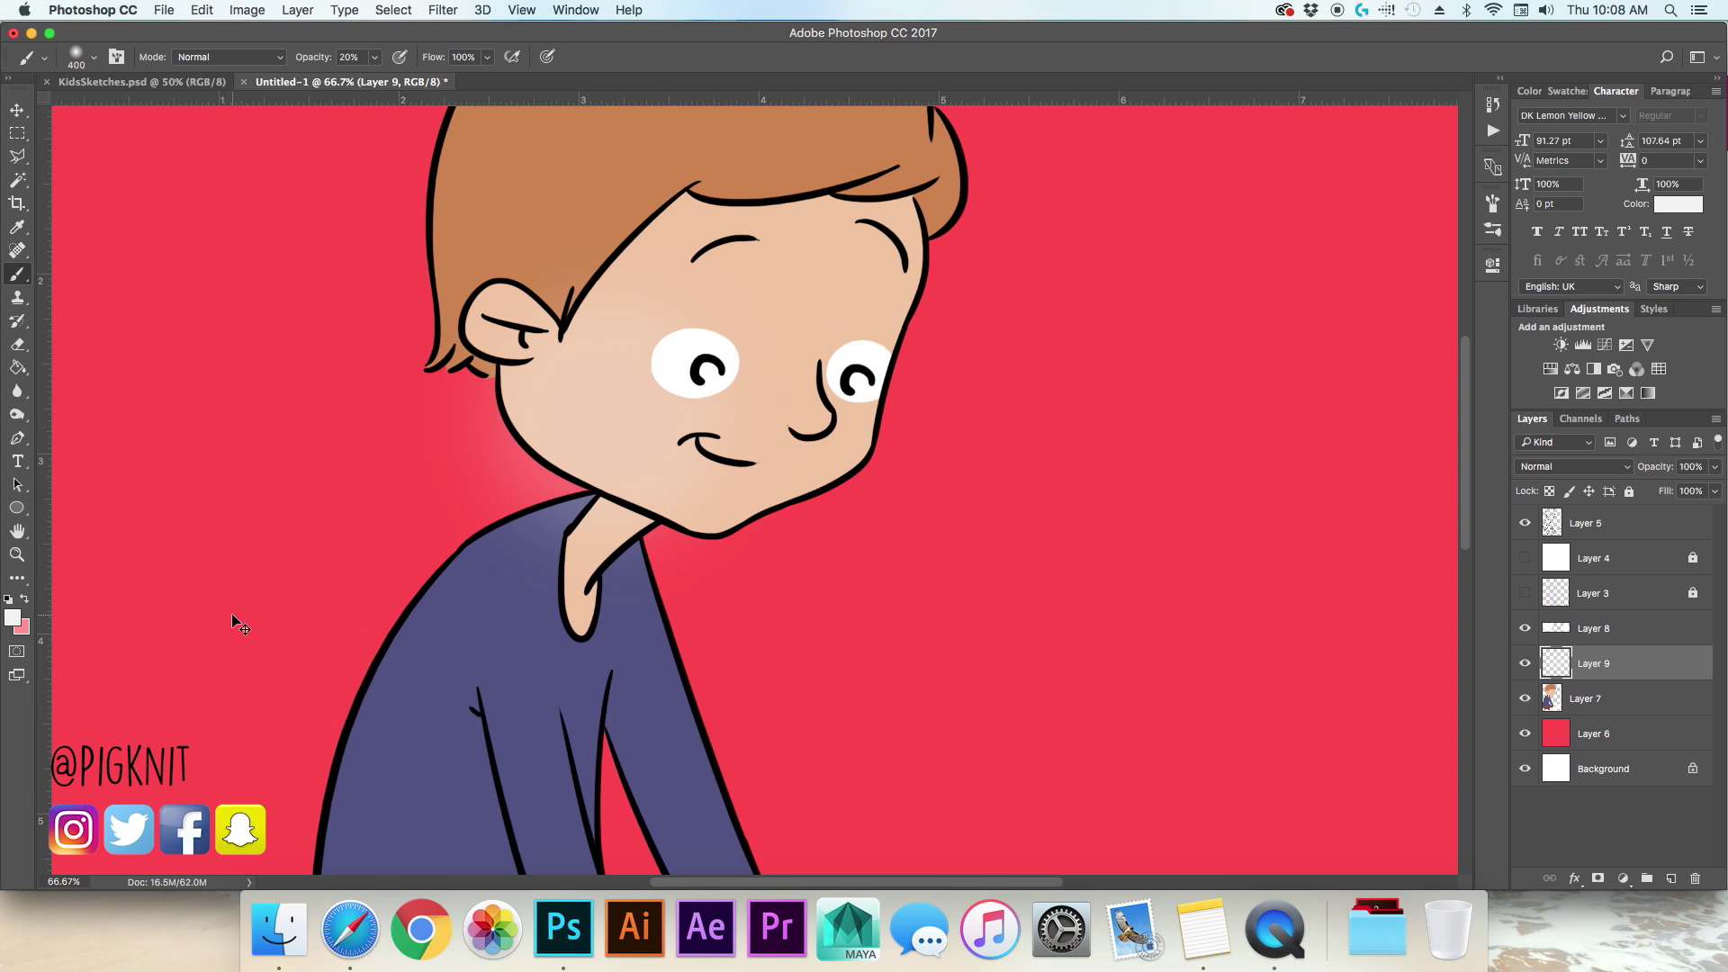
key("super+z")
left_click(28, 595)
left_click_drag(559, 348, 684, 423)
mouse_move(893, 406)
left_mouse_down()
mouse_move(810, 432)
mouse_move(900, 441)
left_mouse_up()
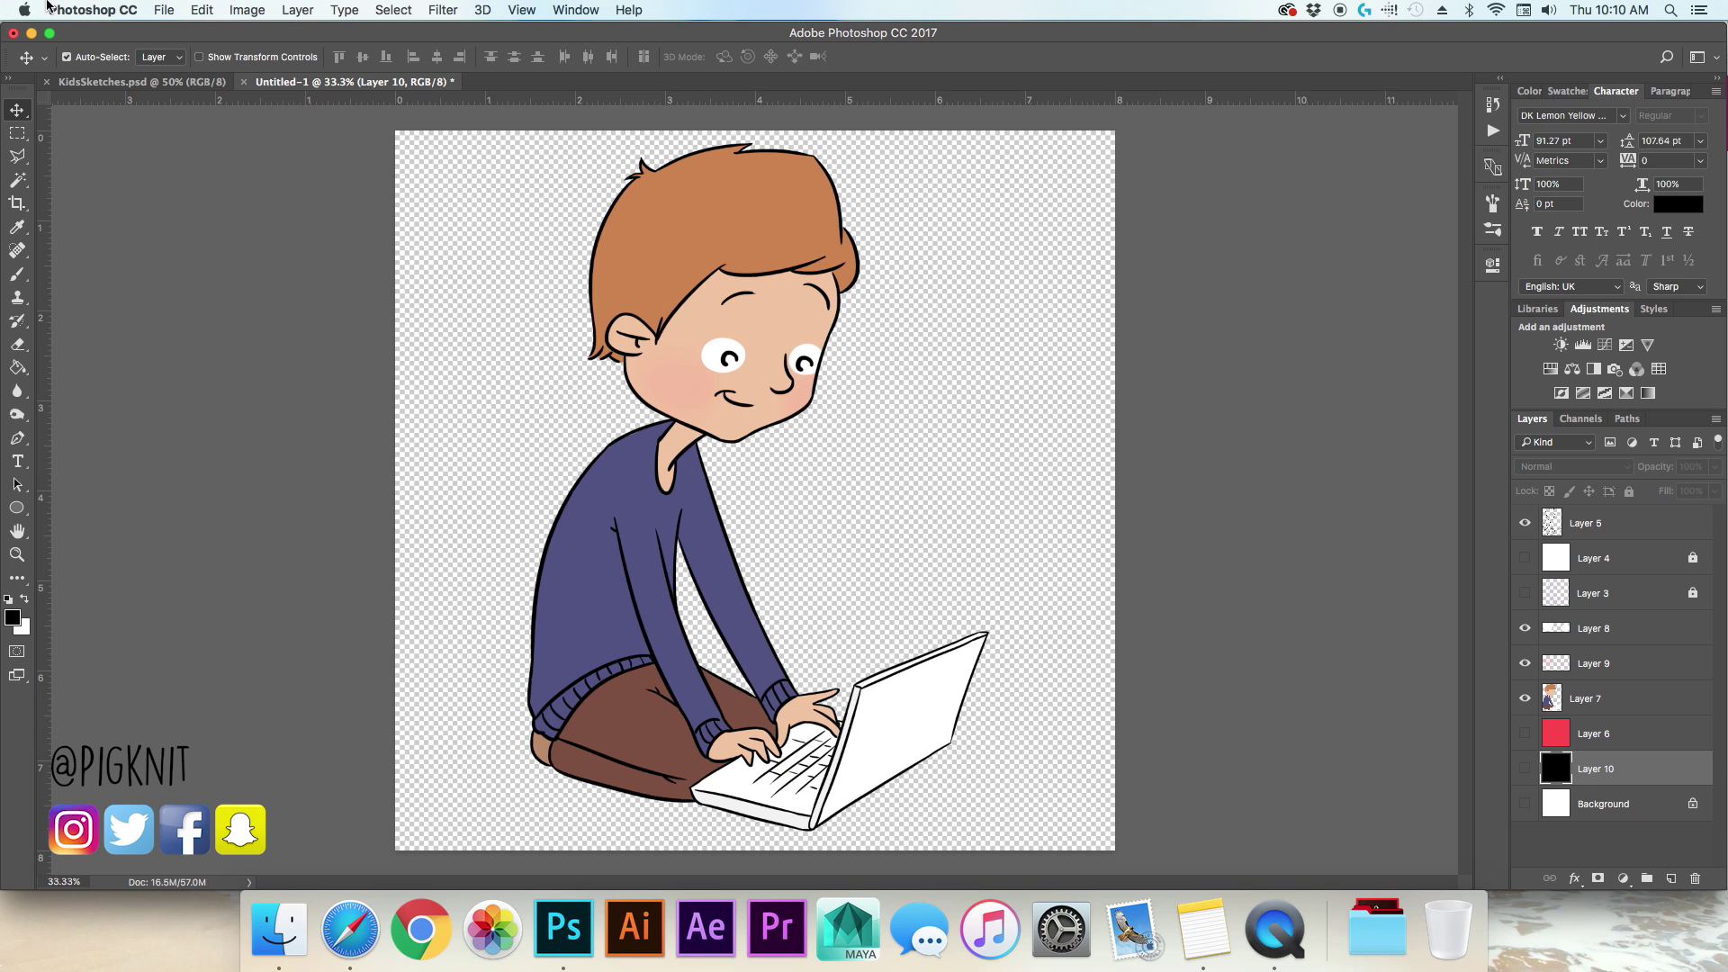
Step: Open the File menu to save the drawing
left_click(166, 9)
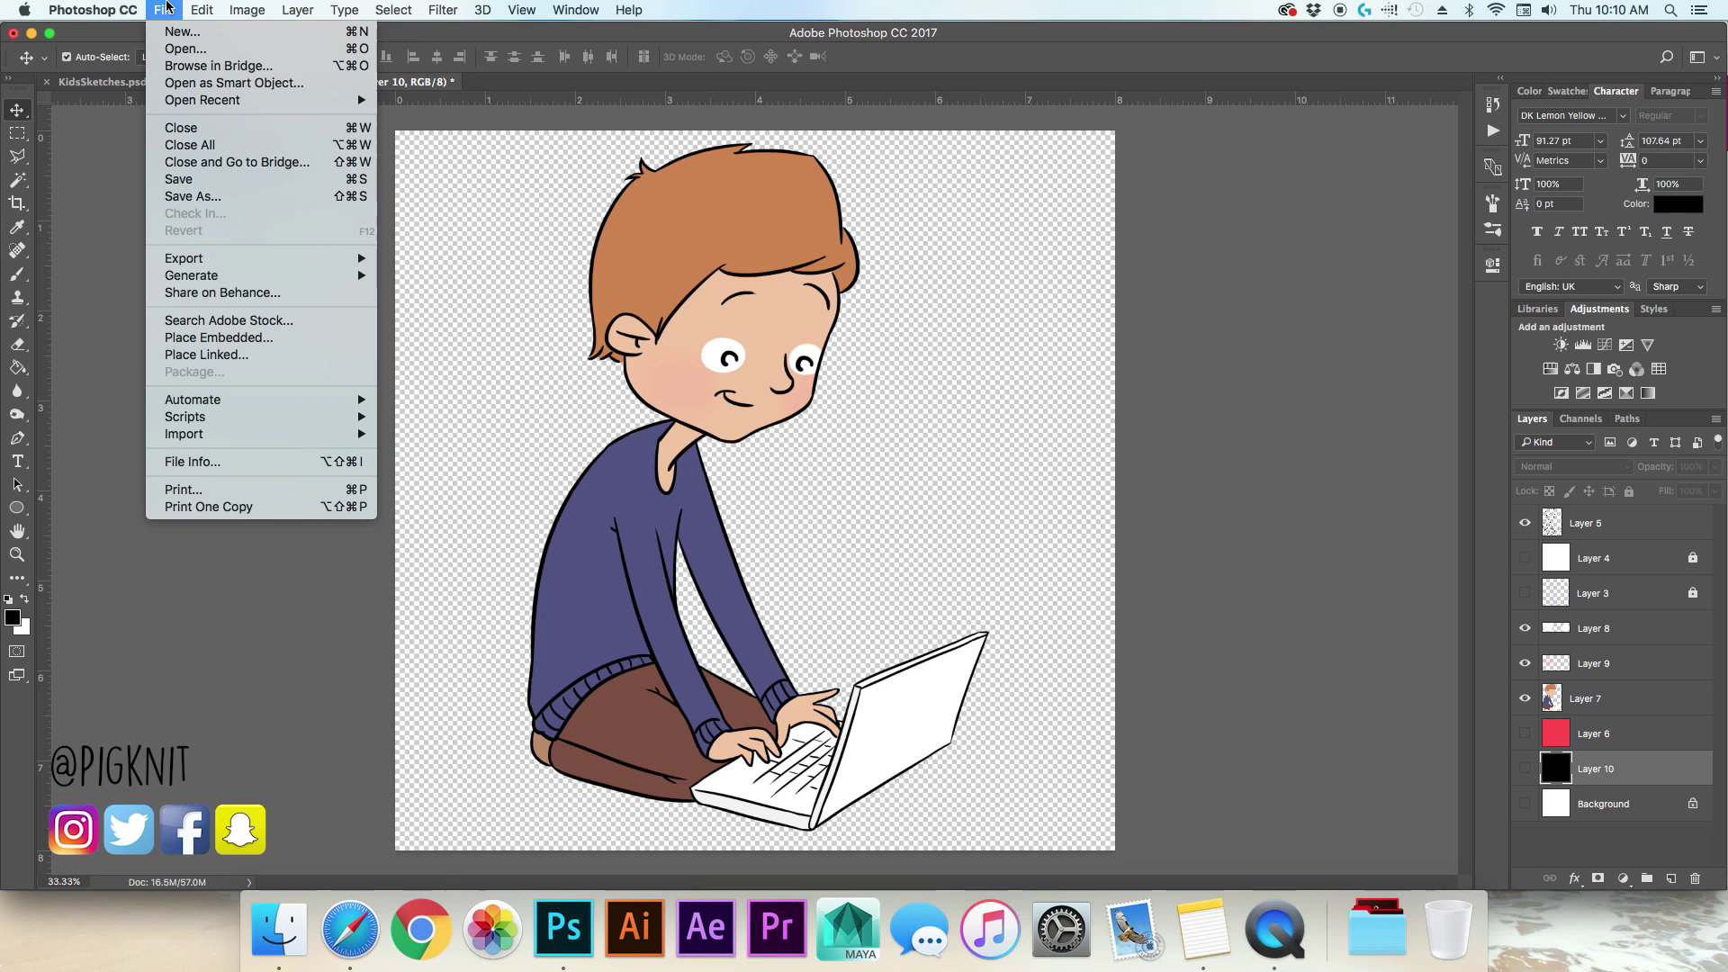
Step: Save a PNG copy named BoyWithLaptop.png, accepting the default PNG options
mouse_move(202, 7)
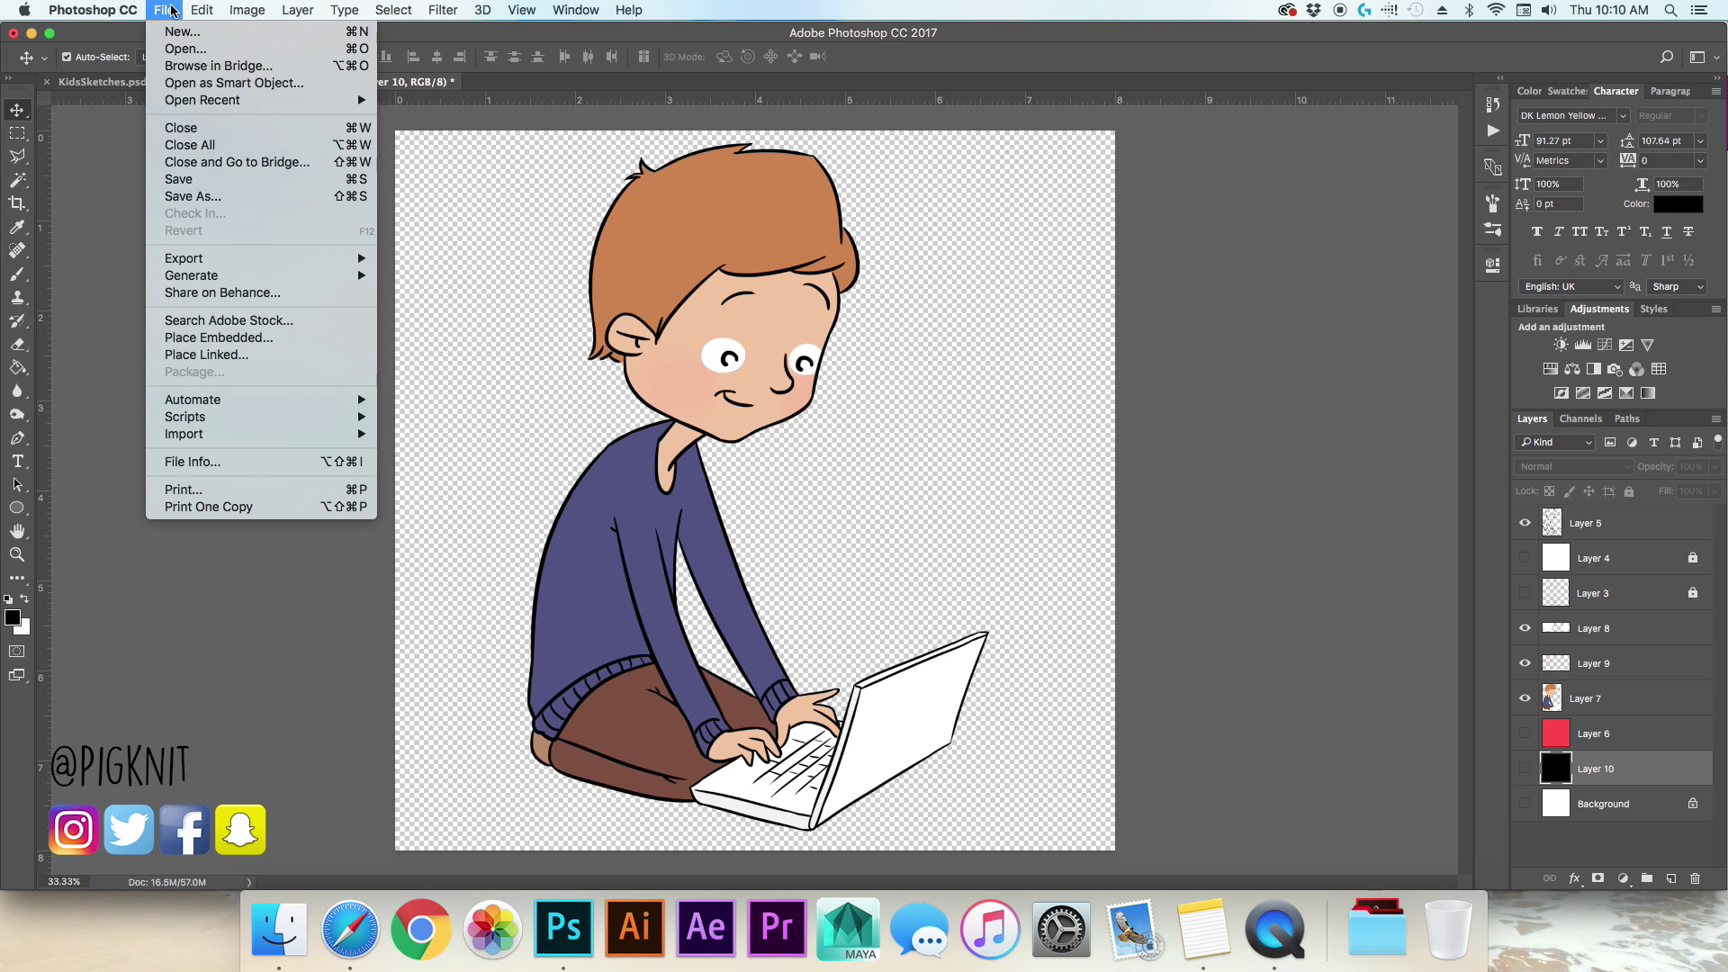
left_click(220, 207)
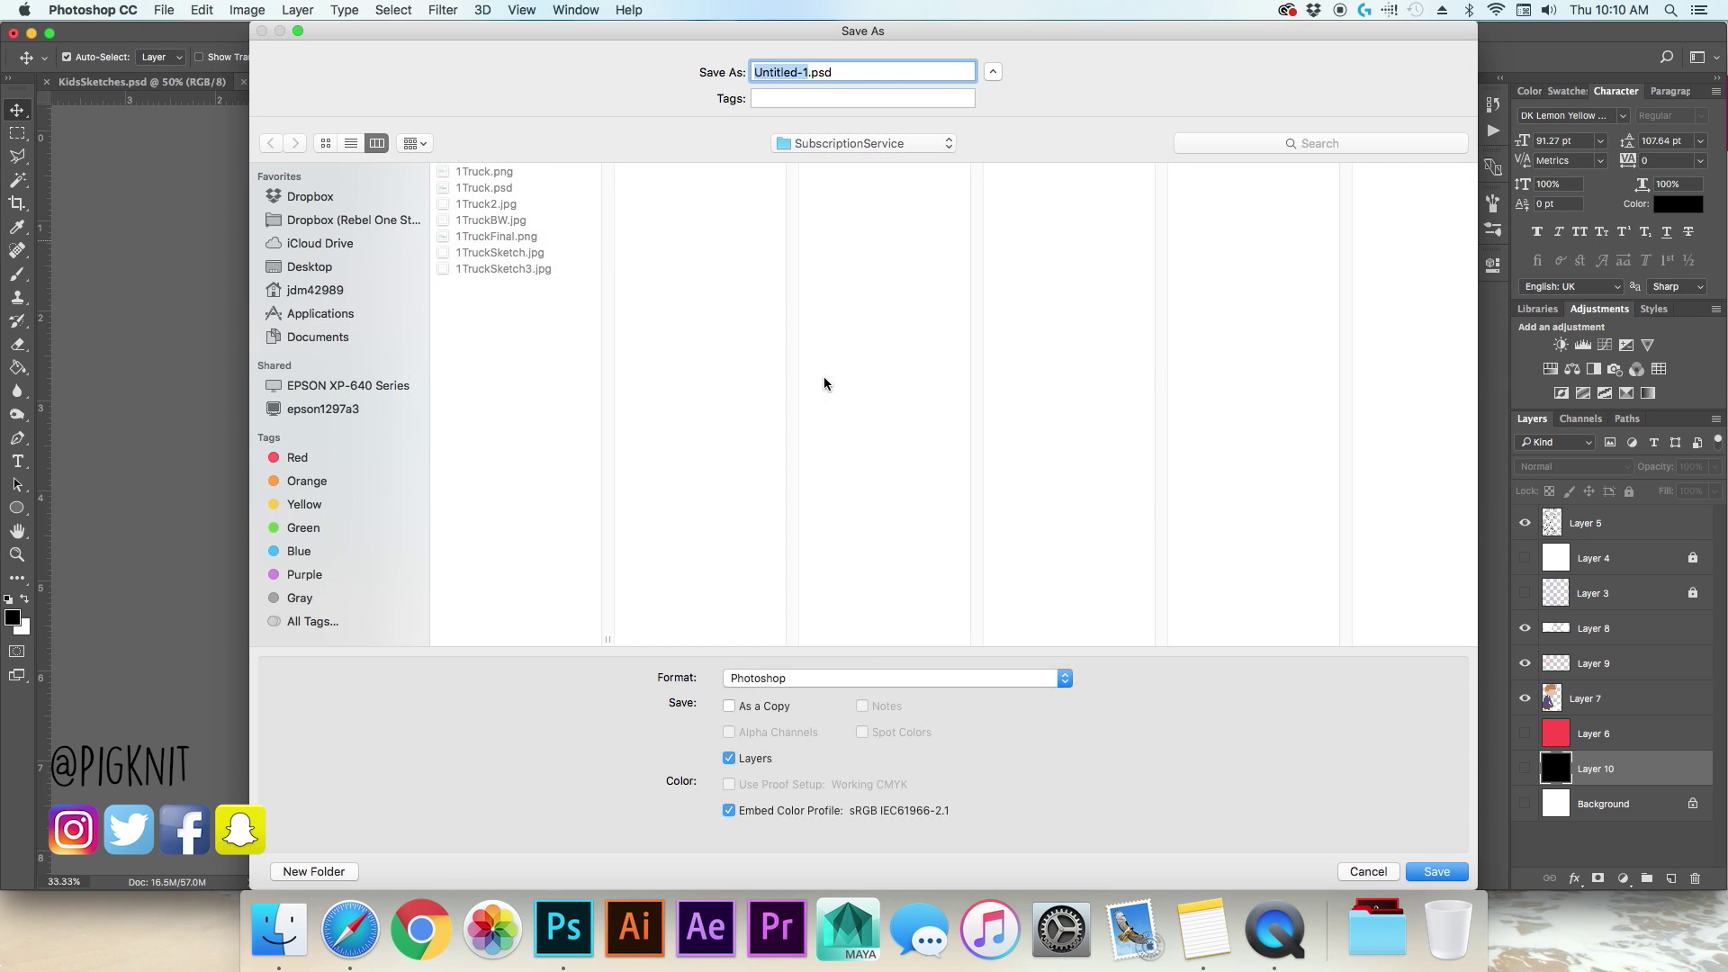
left_click(866, 677)
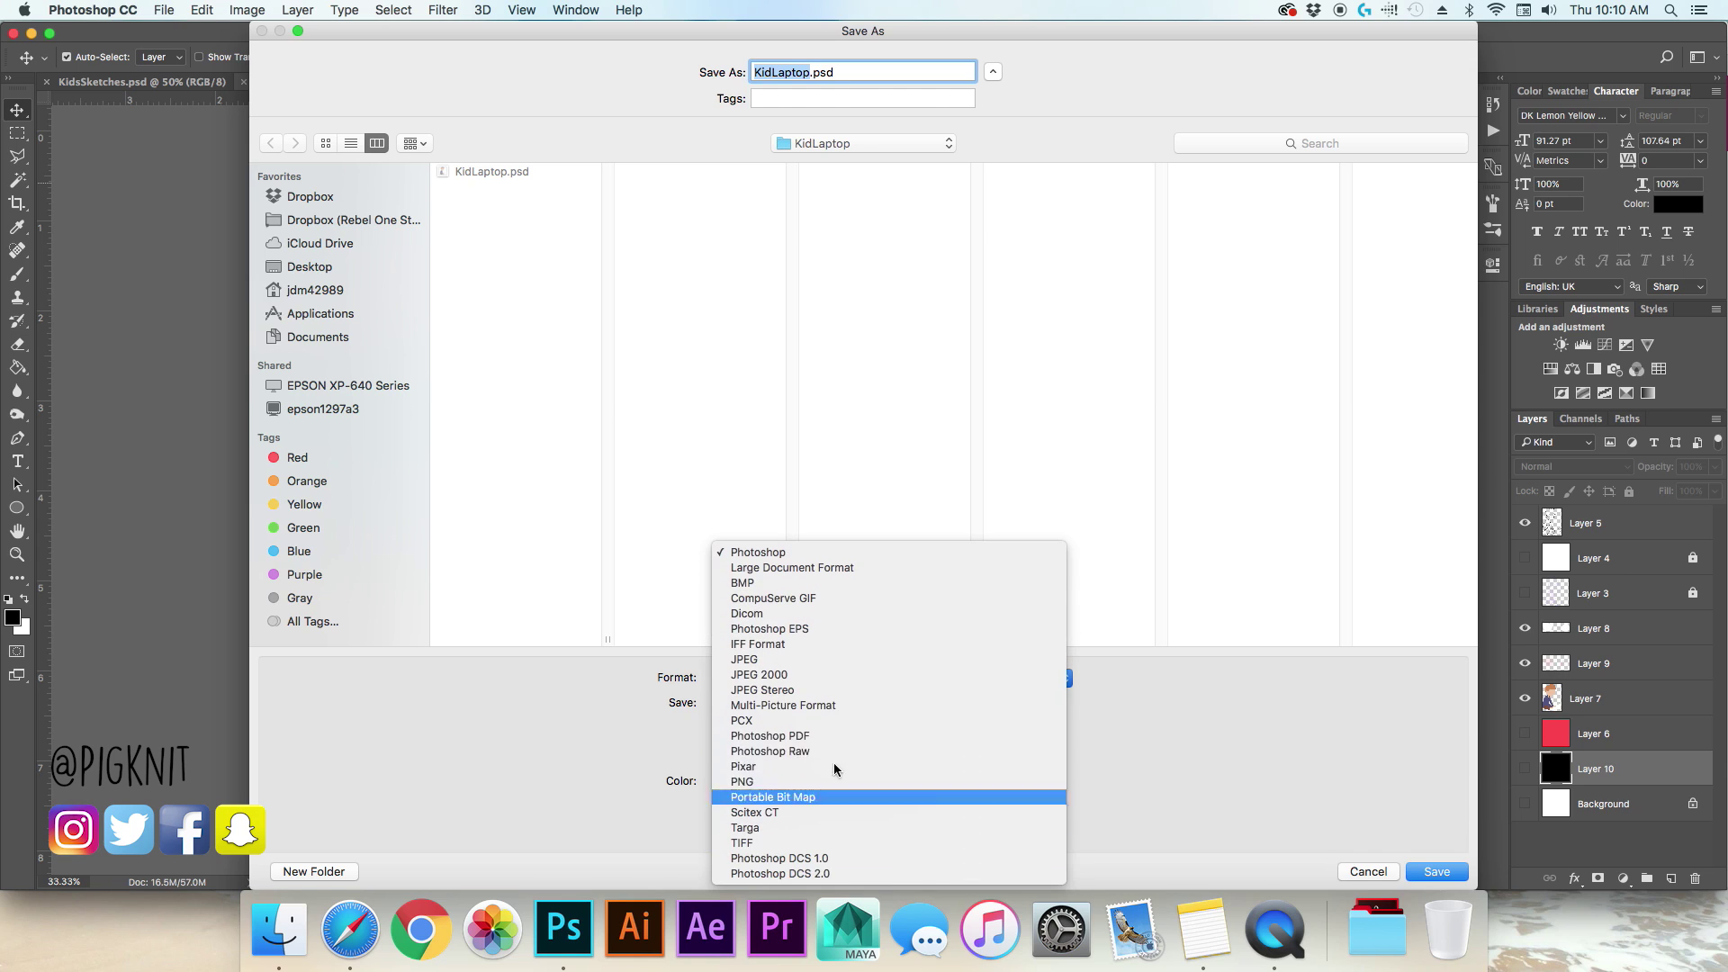
left_click(822, 785)
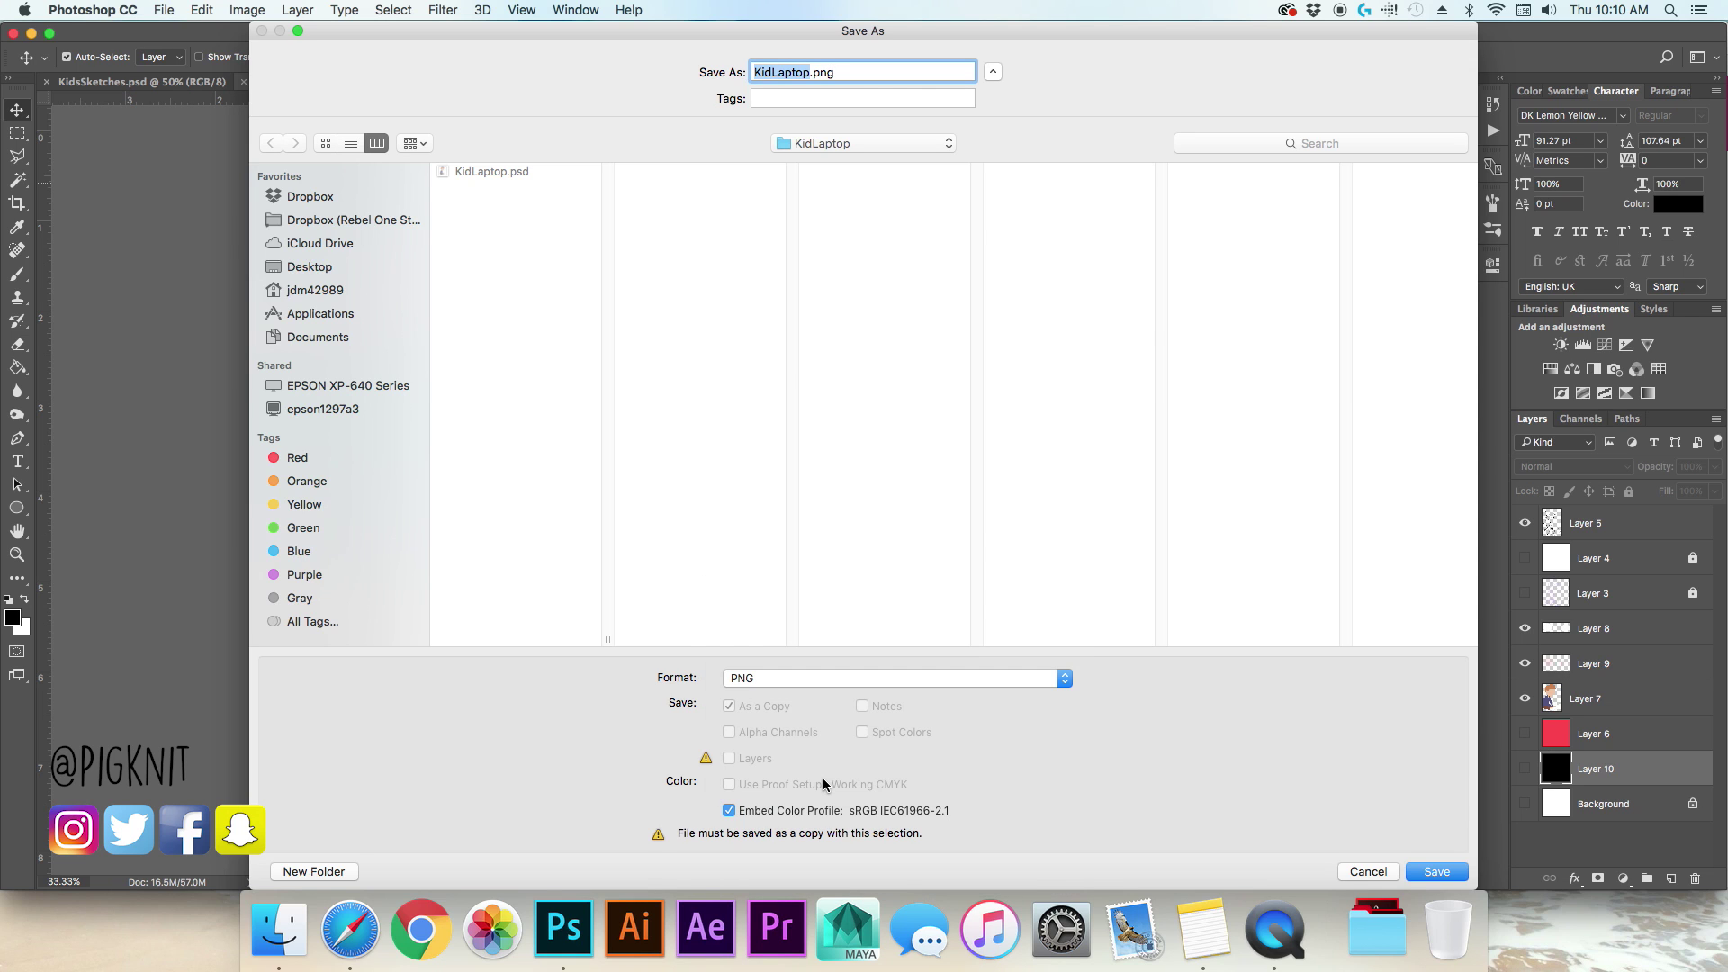
type("BoyWith")
key("Return")
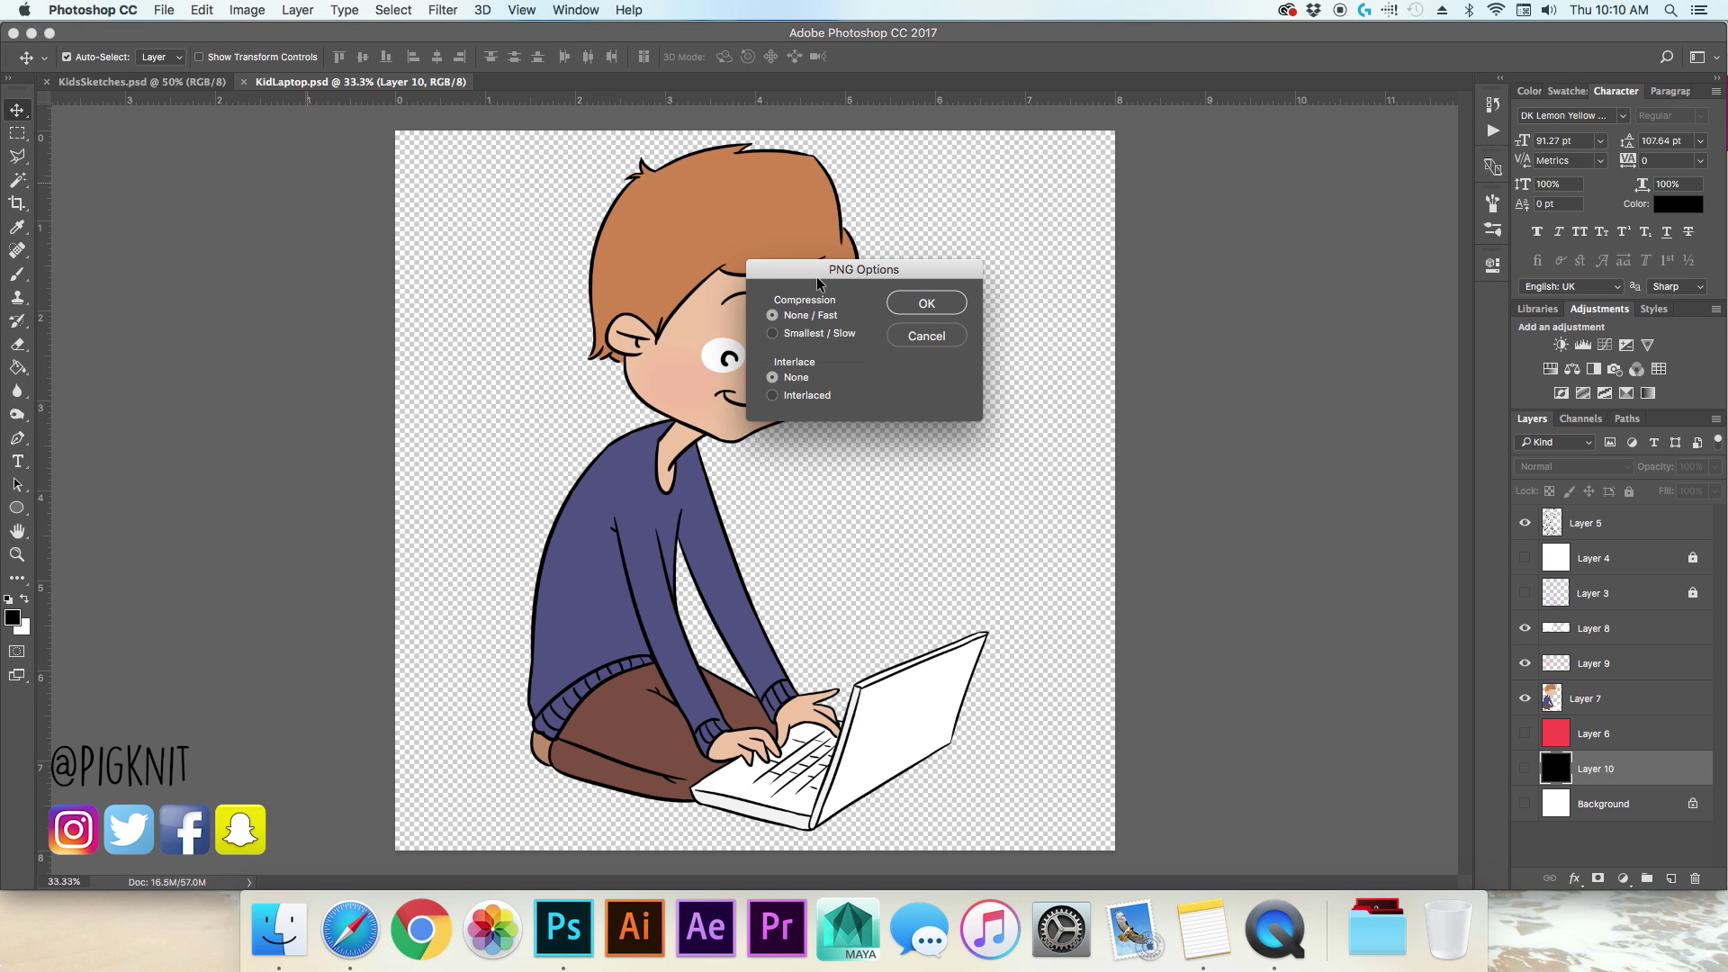
left_click(927, 304)
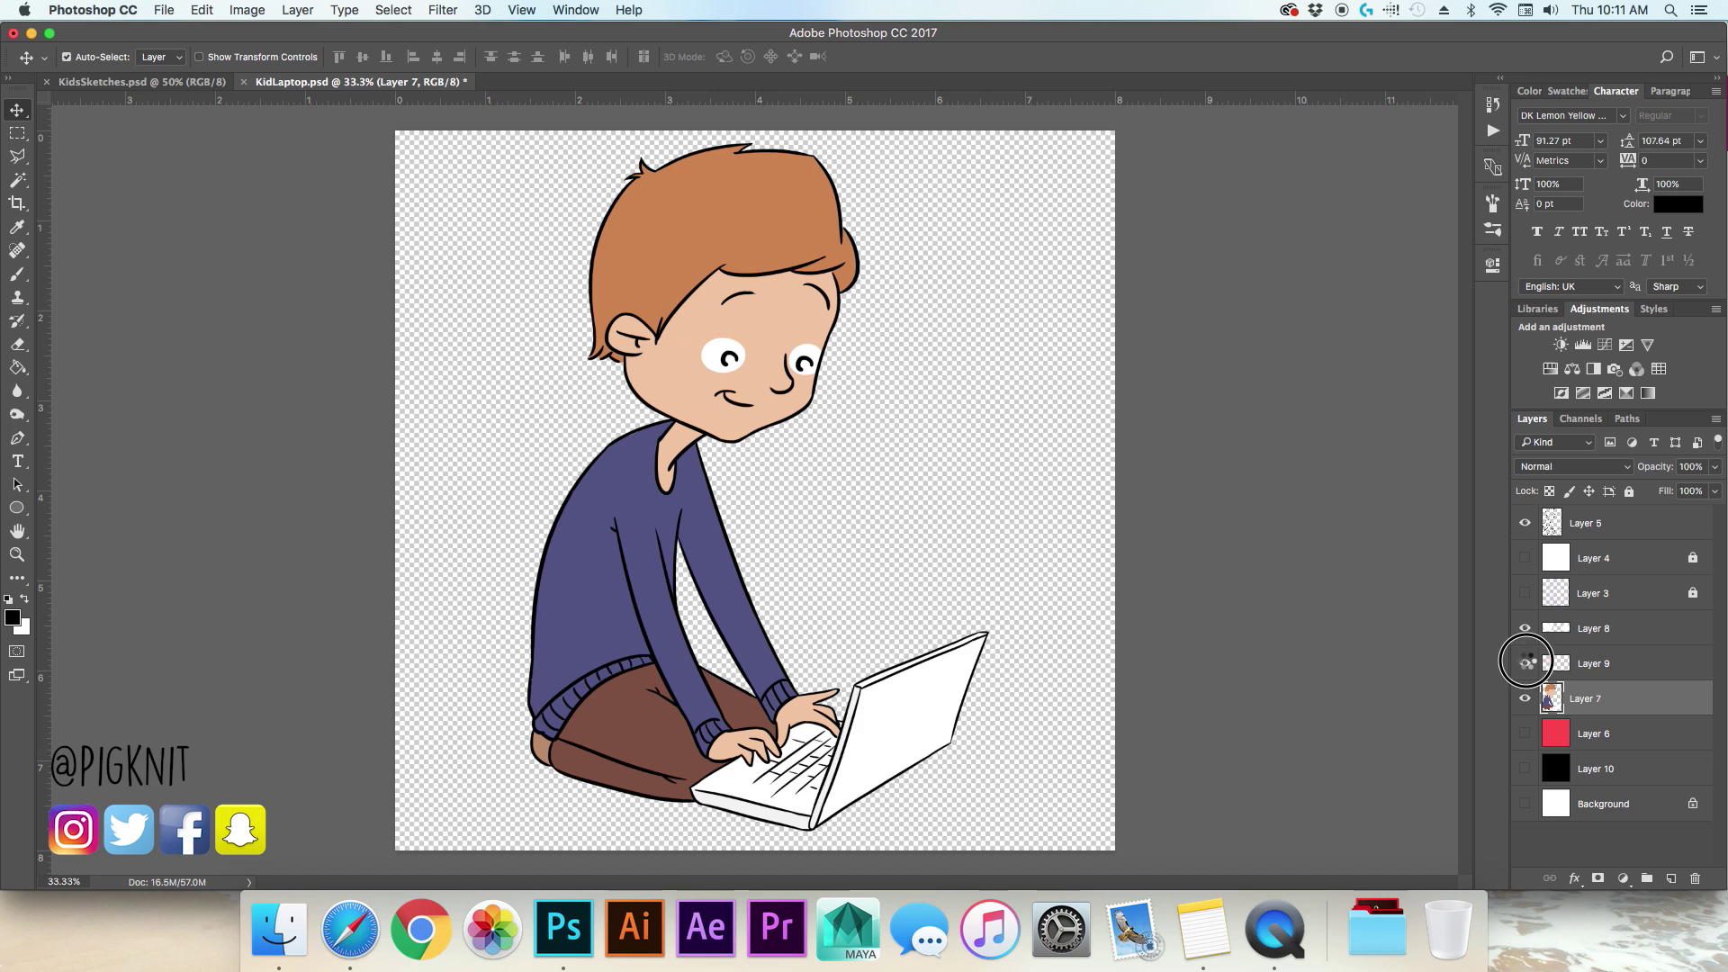
Step: Hide the blush Layer 9 and open Blending Options for Layer 7
left_click(1525, 664)
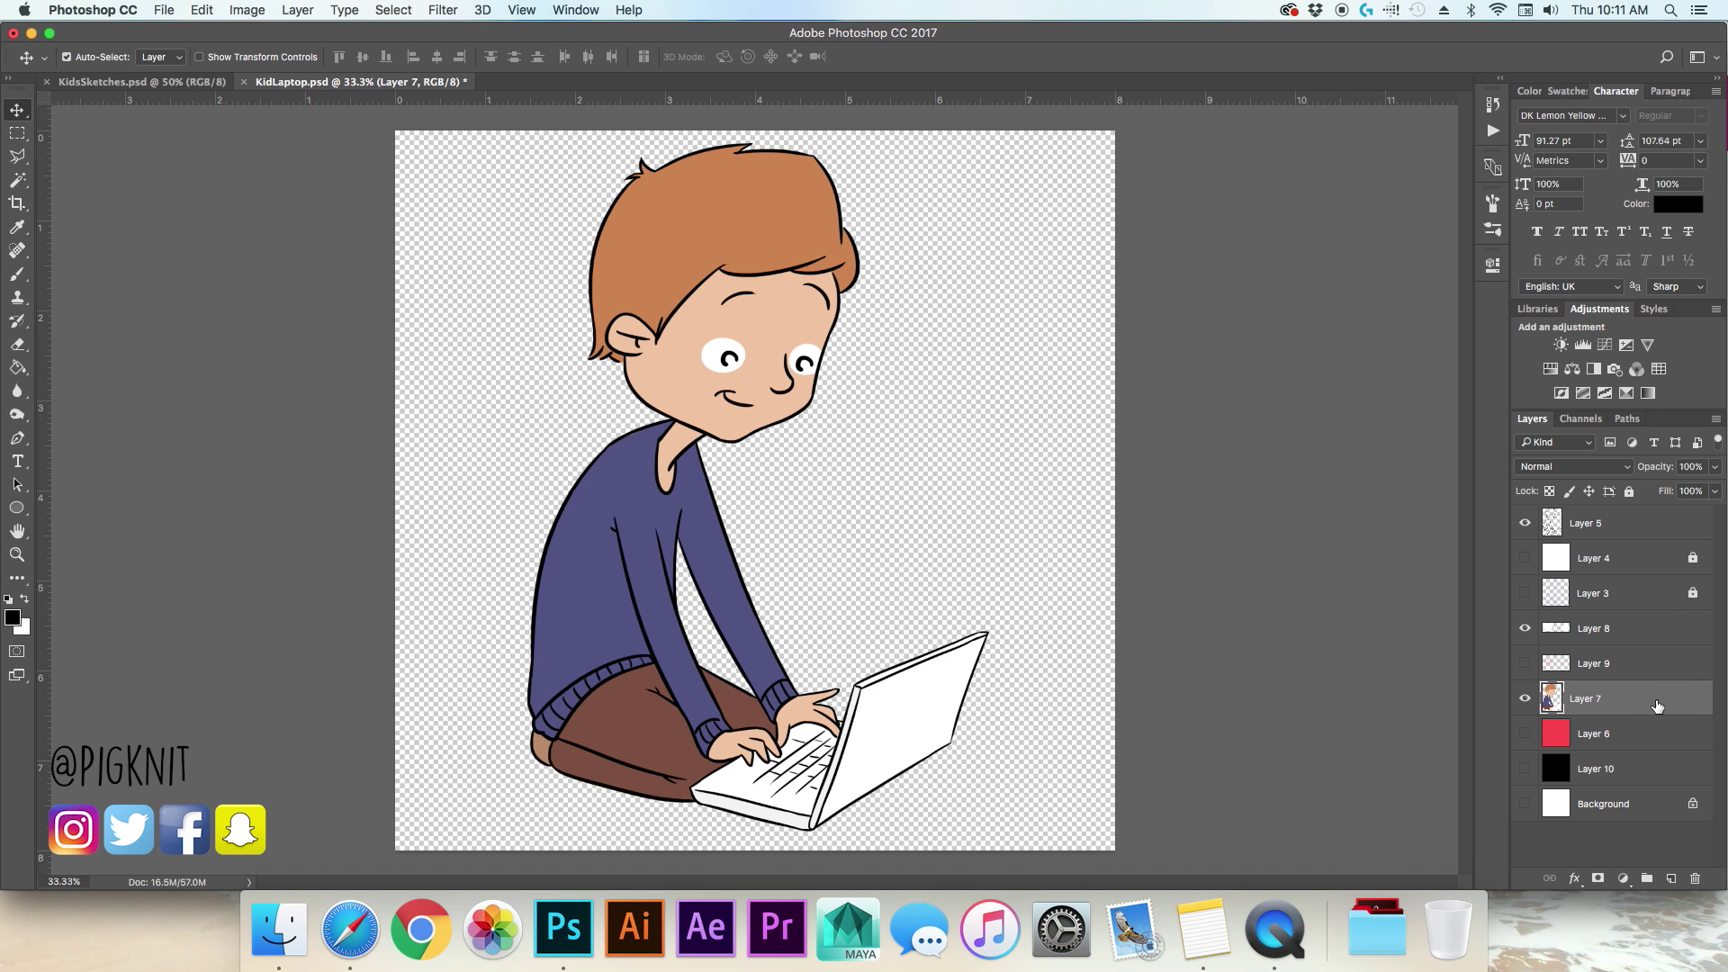
right_click(1655, 703)
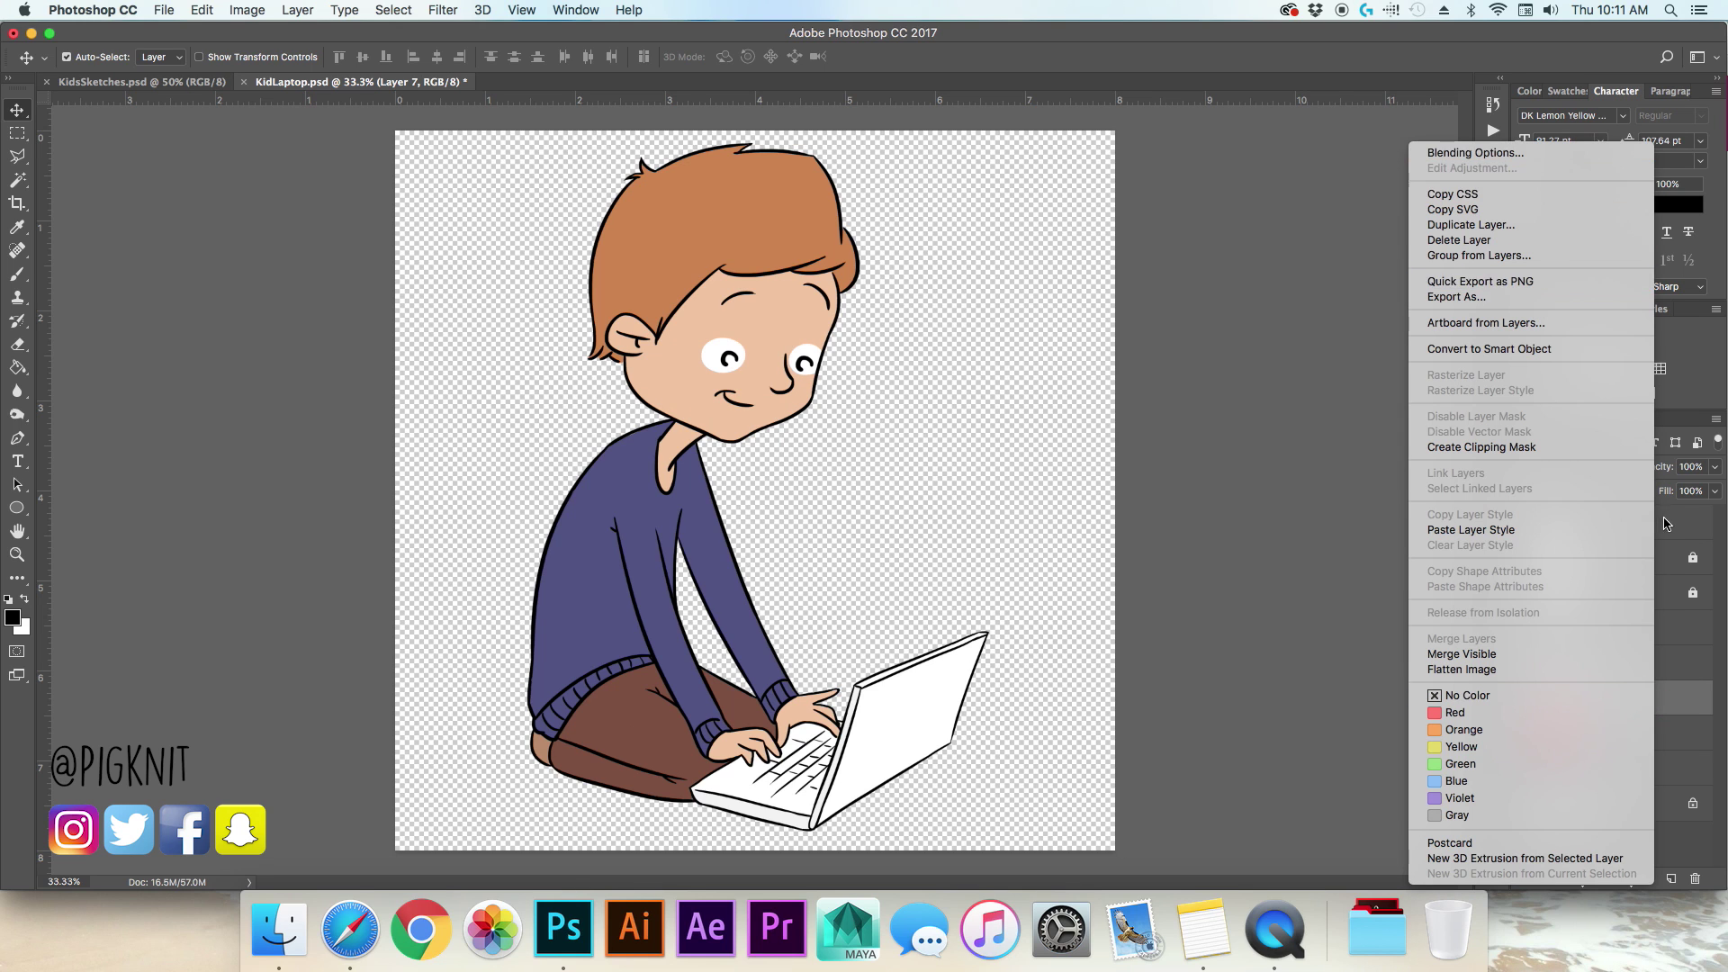
key("Escape")
right_click(1629, 696)
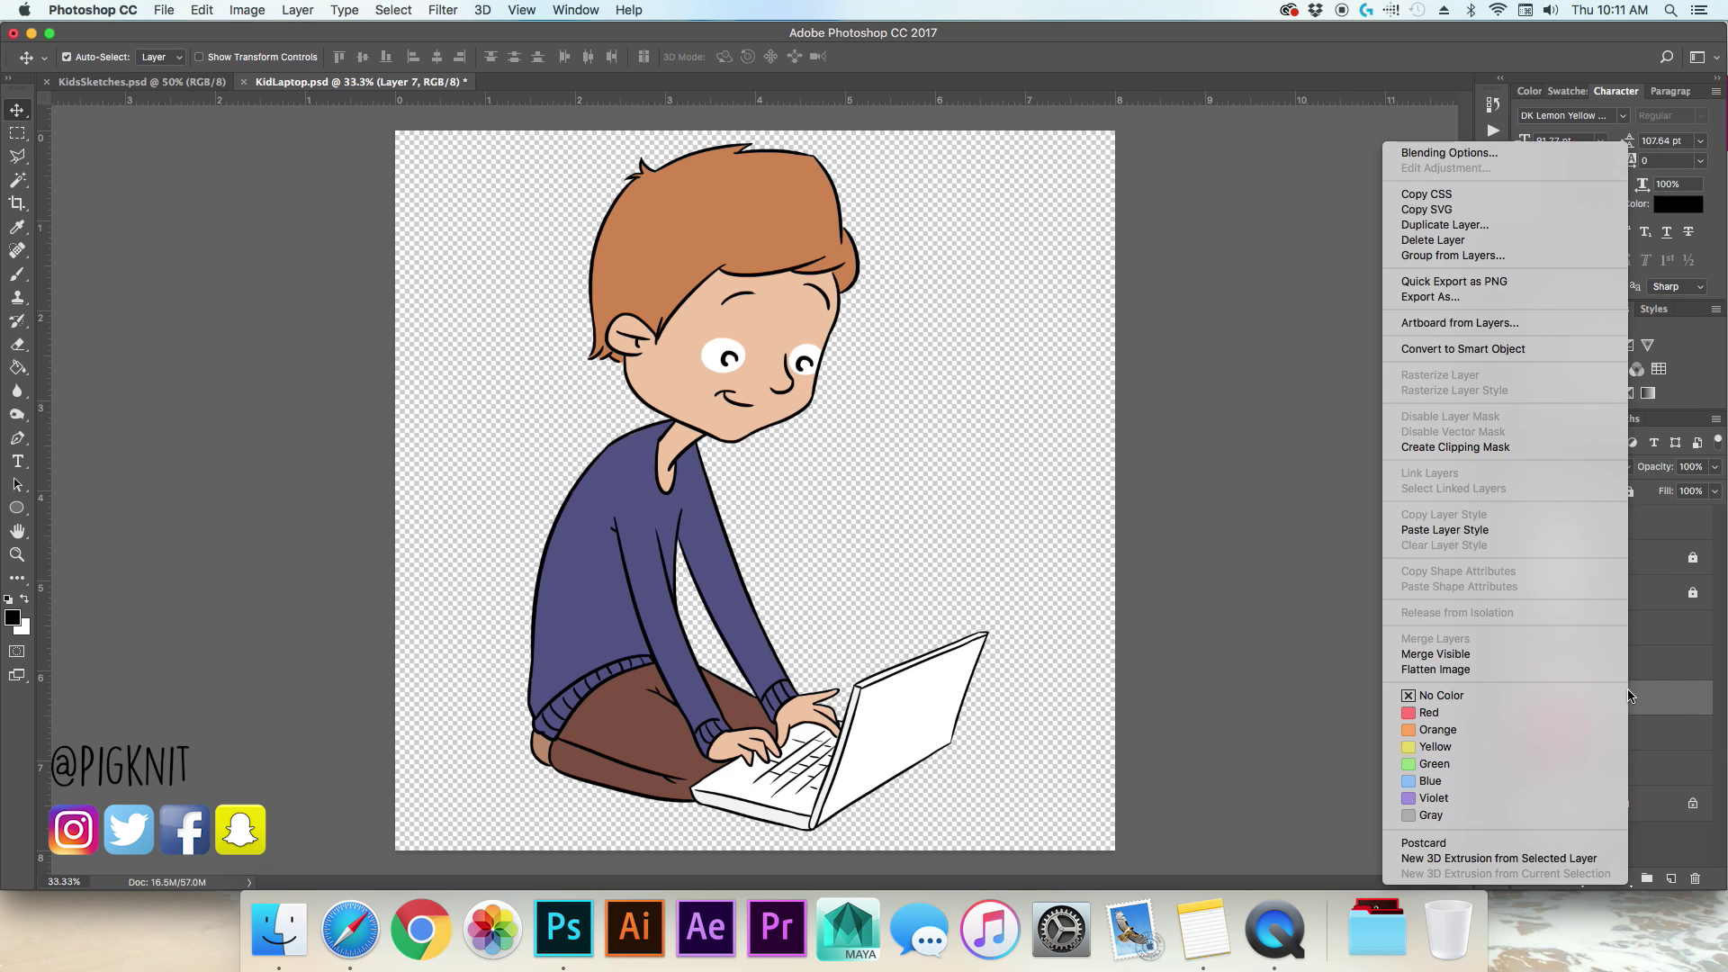
left_click(1525, 155)
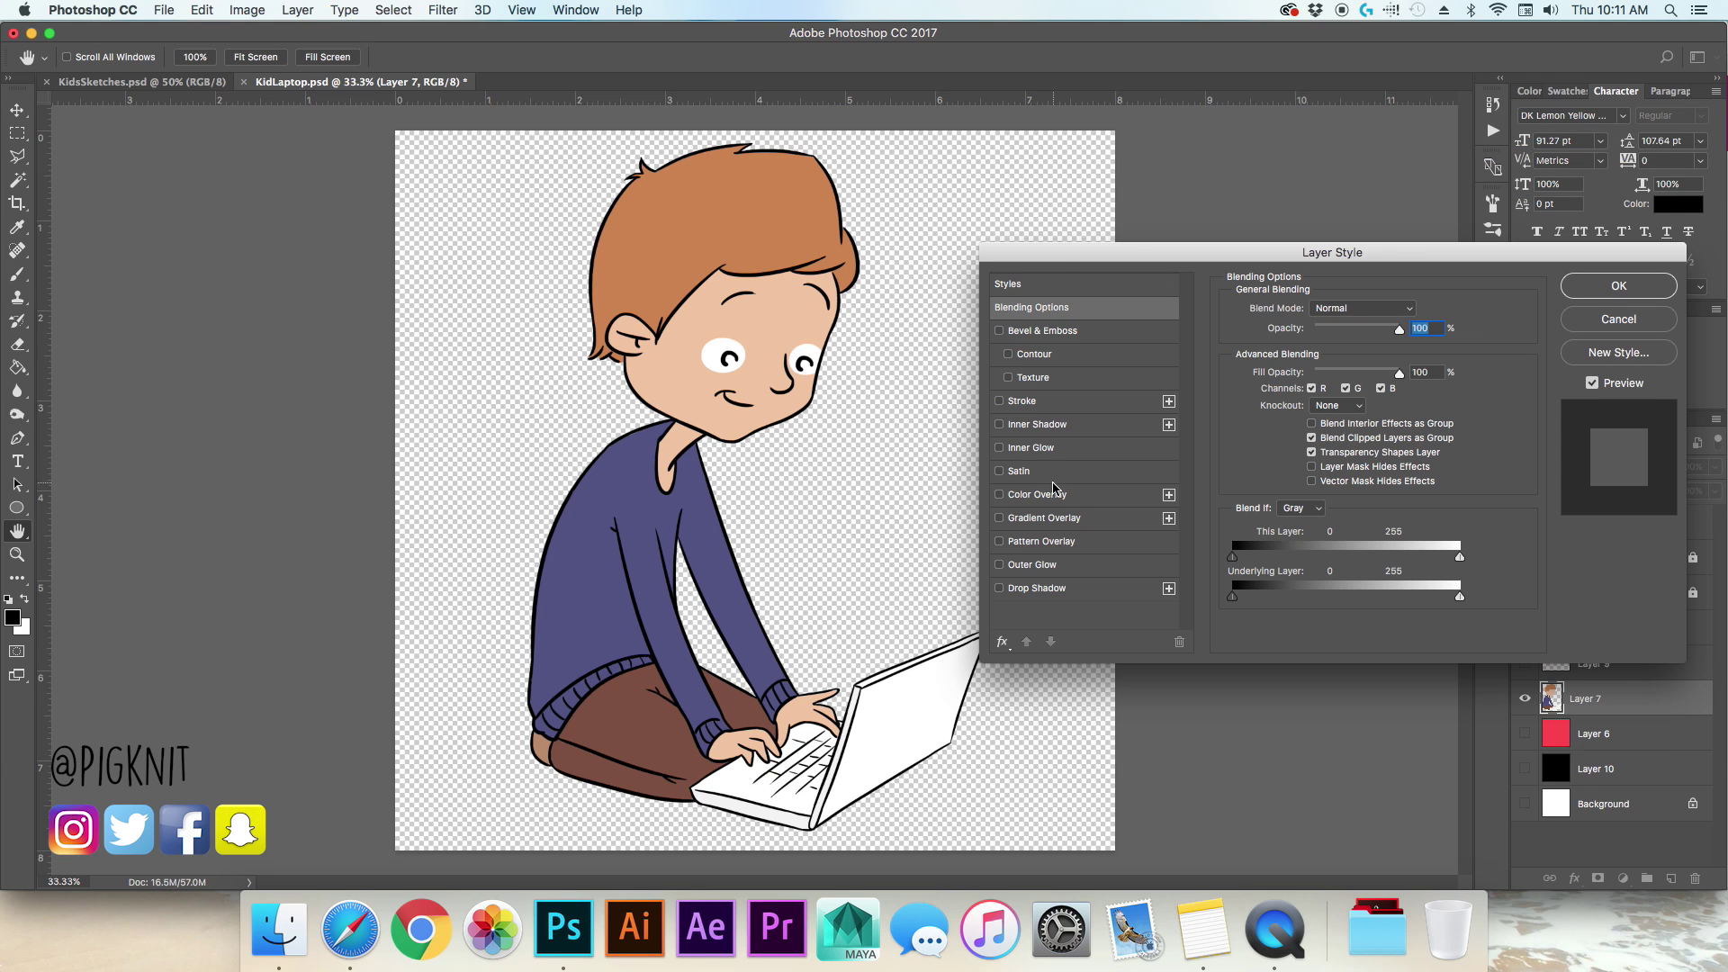
Step: Add a white Color Overlay to Layer 7
left_click(1037, 494)
left_click(1409, 310)
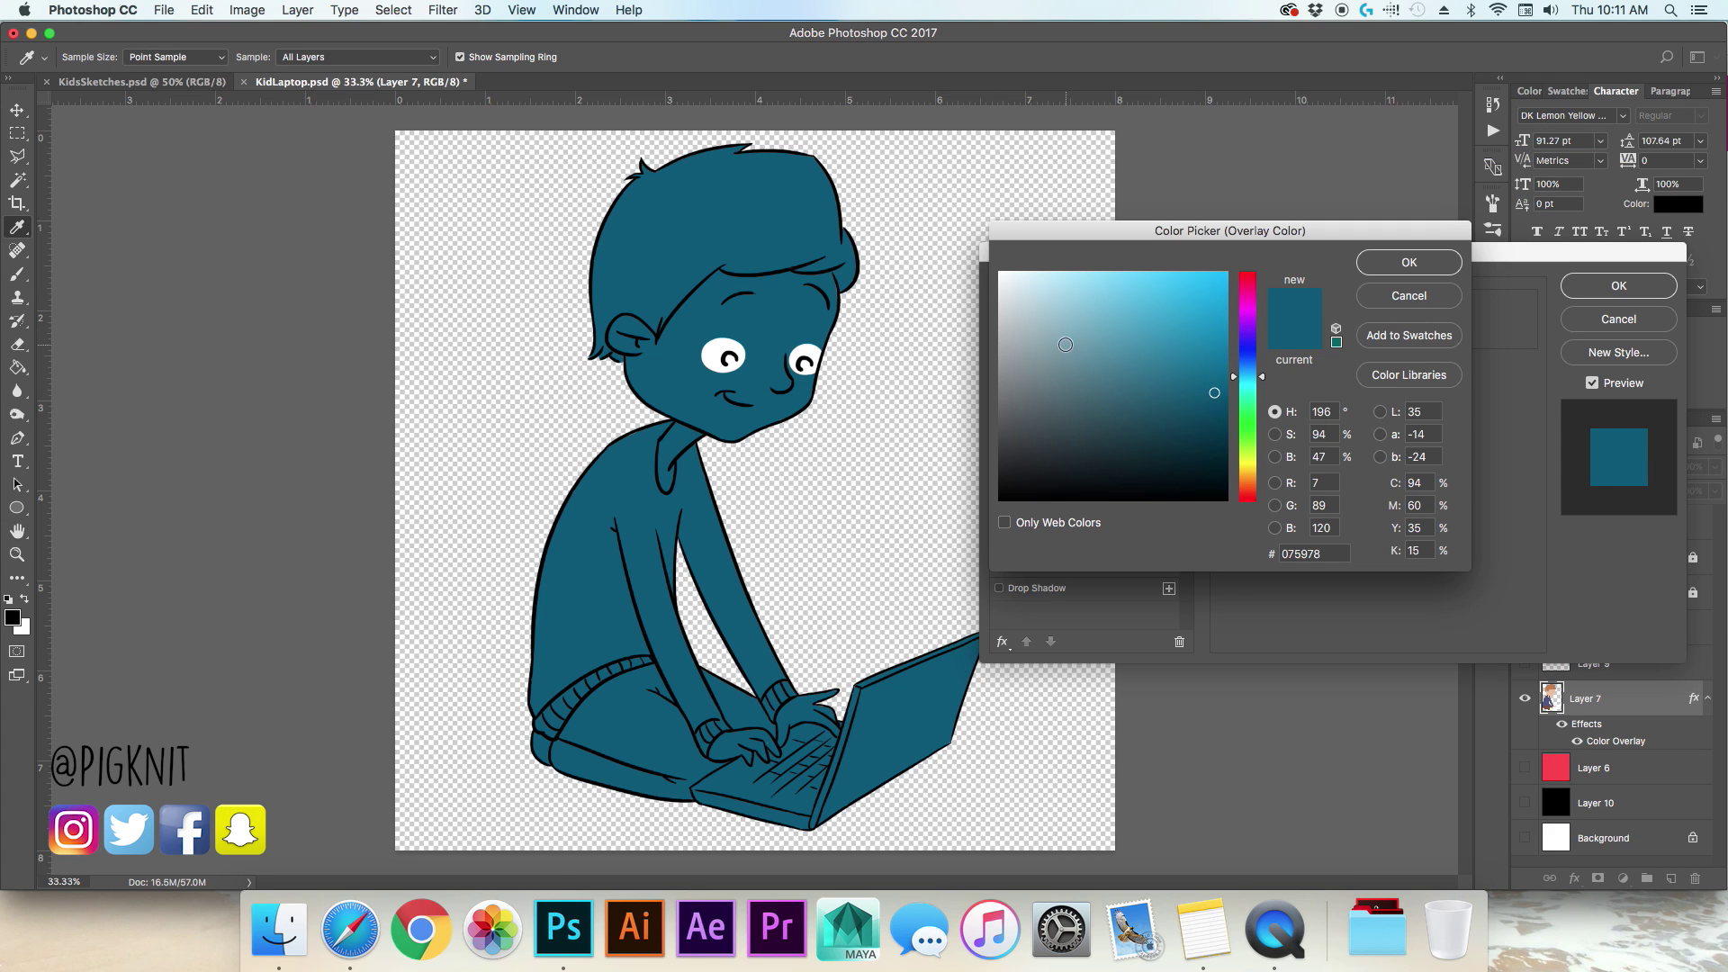
left_click_drag(1062, 340, 894, 200)
left_click(1386, 268)
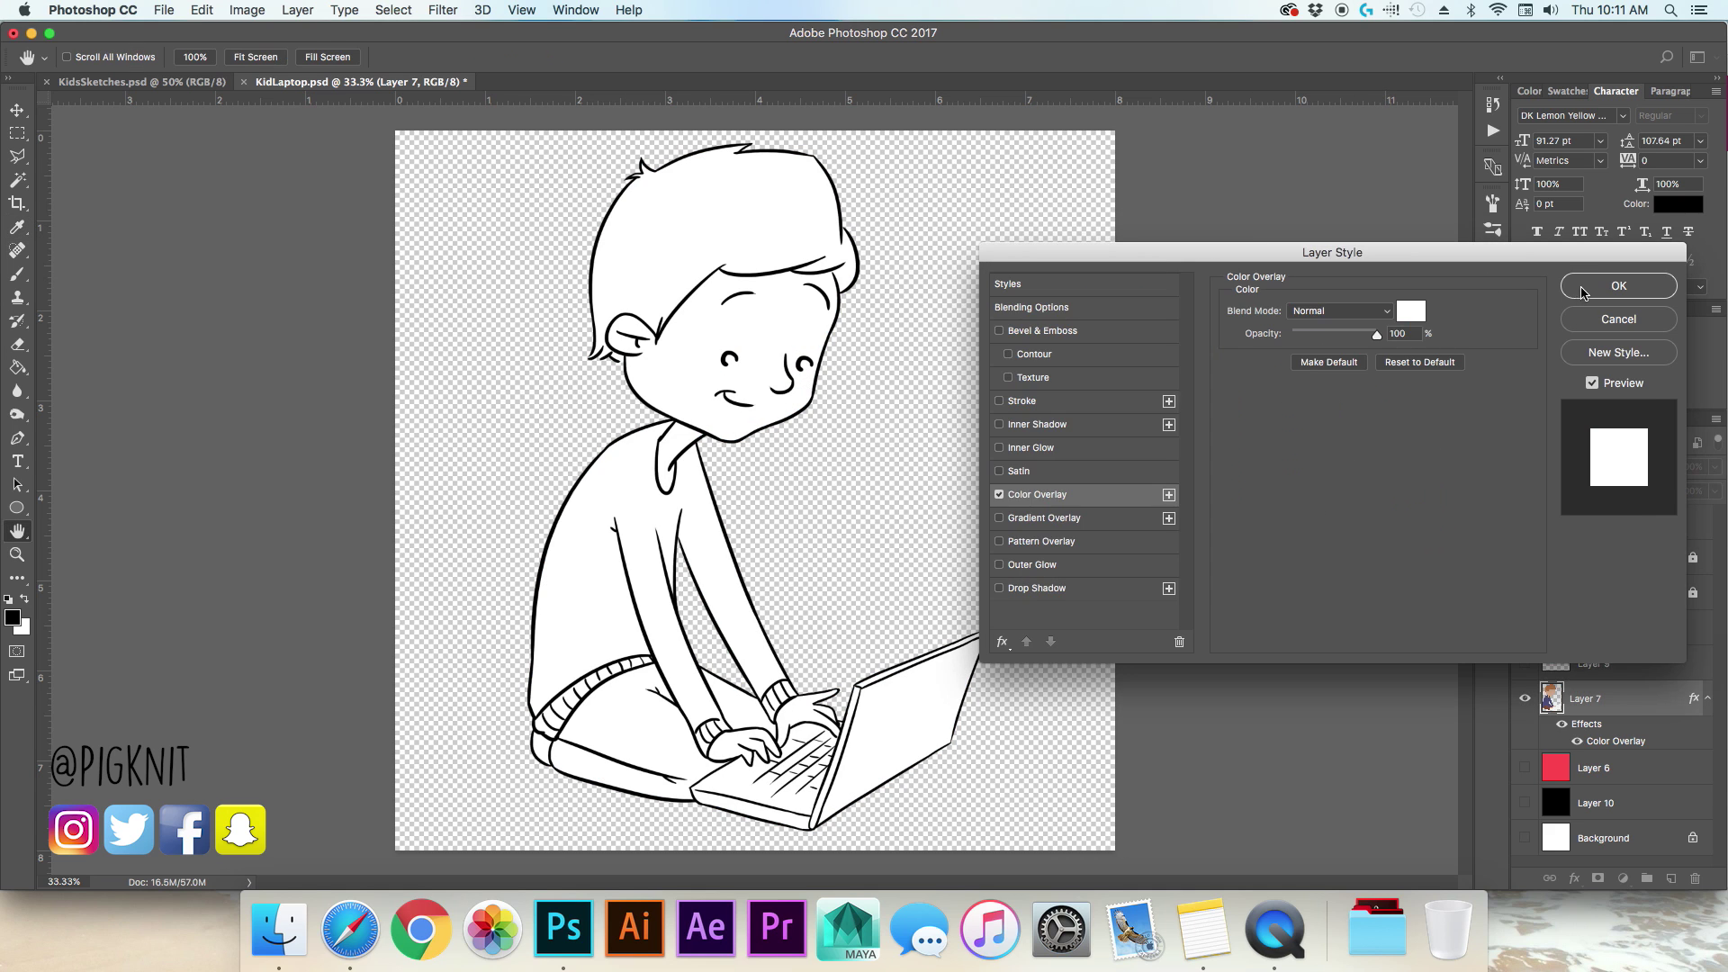
left_click(1585, 290)
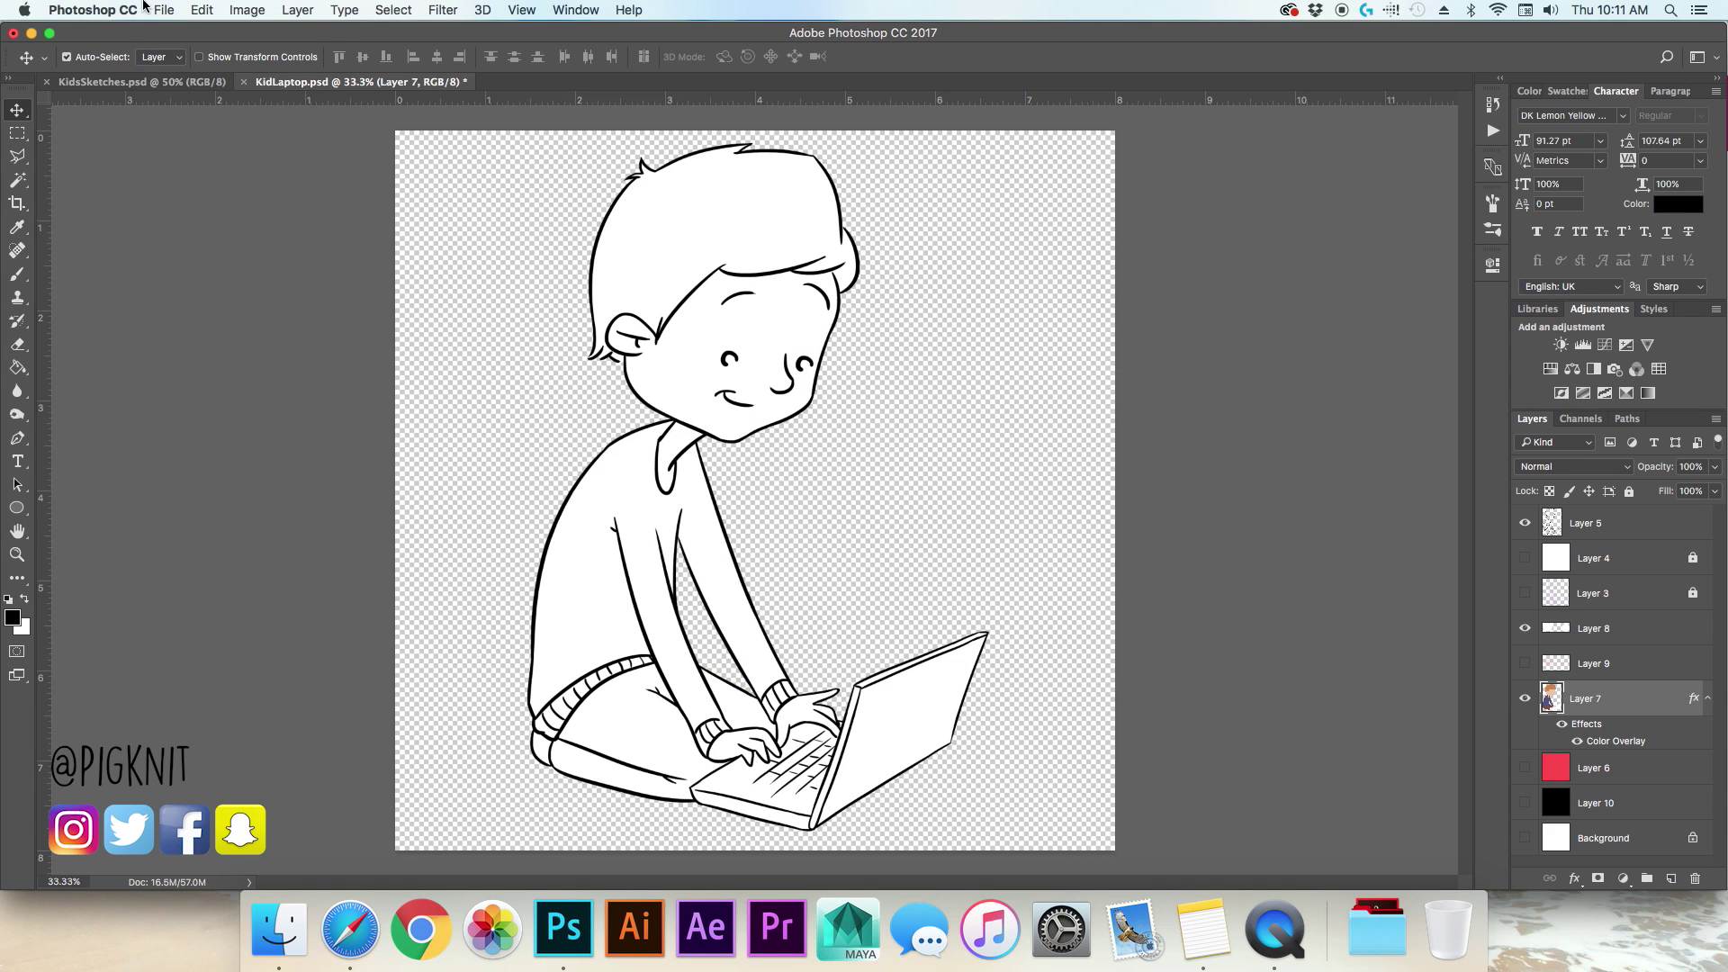
Step: Save a PNG copy named BoyWithLaptopLines, then open the Illustrations folder in Finder
left_click(162, 10)
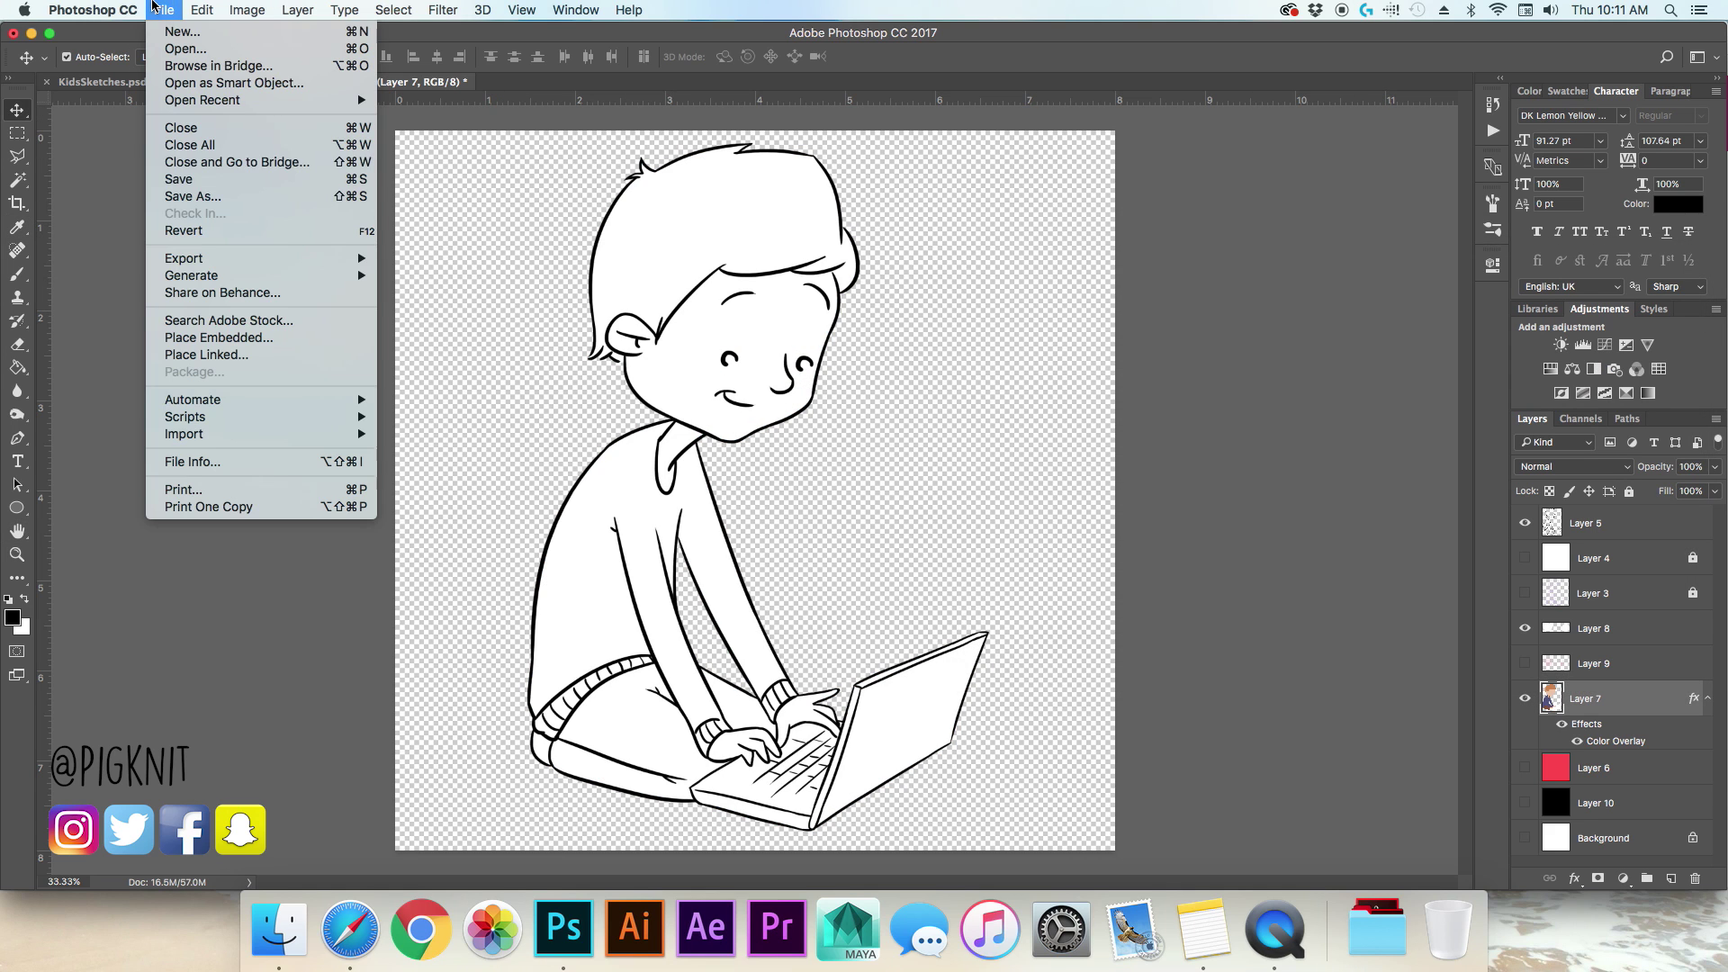
left_click(226, 196)
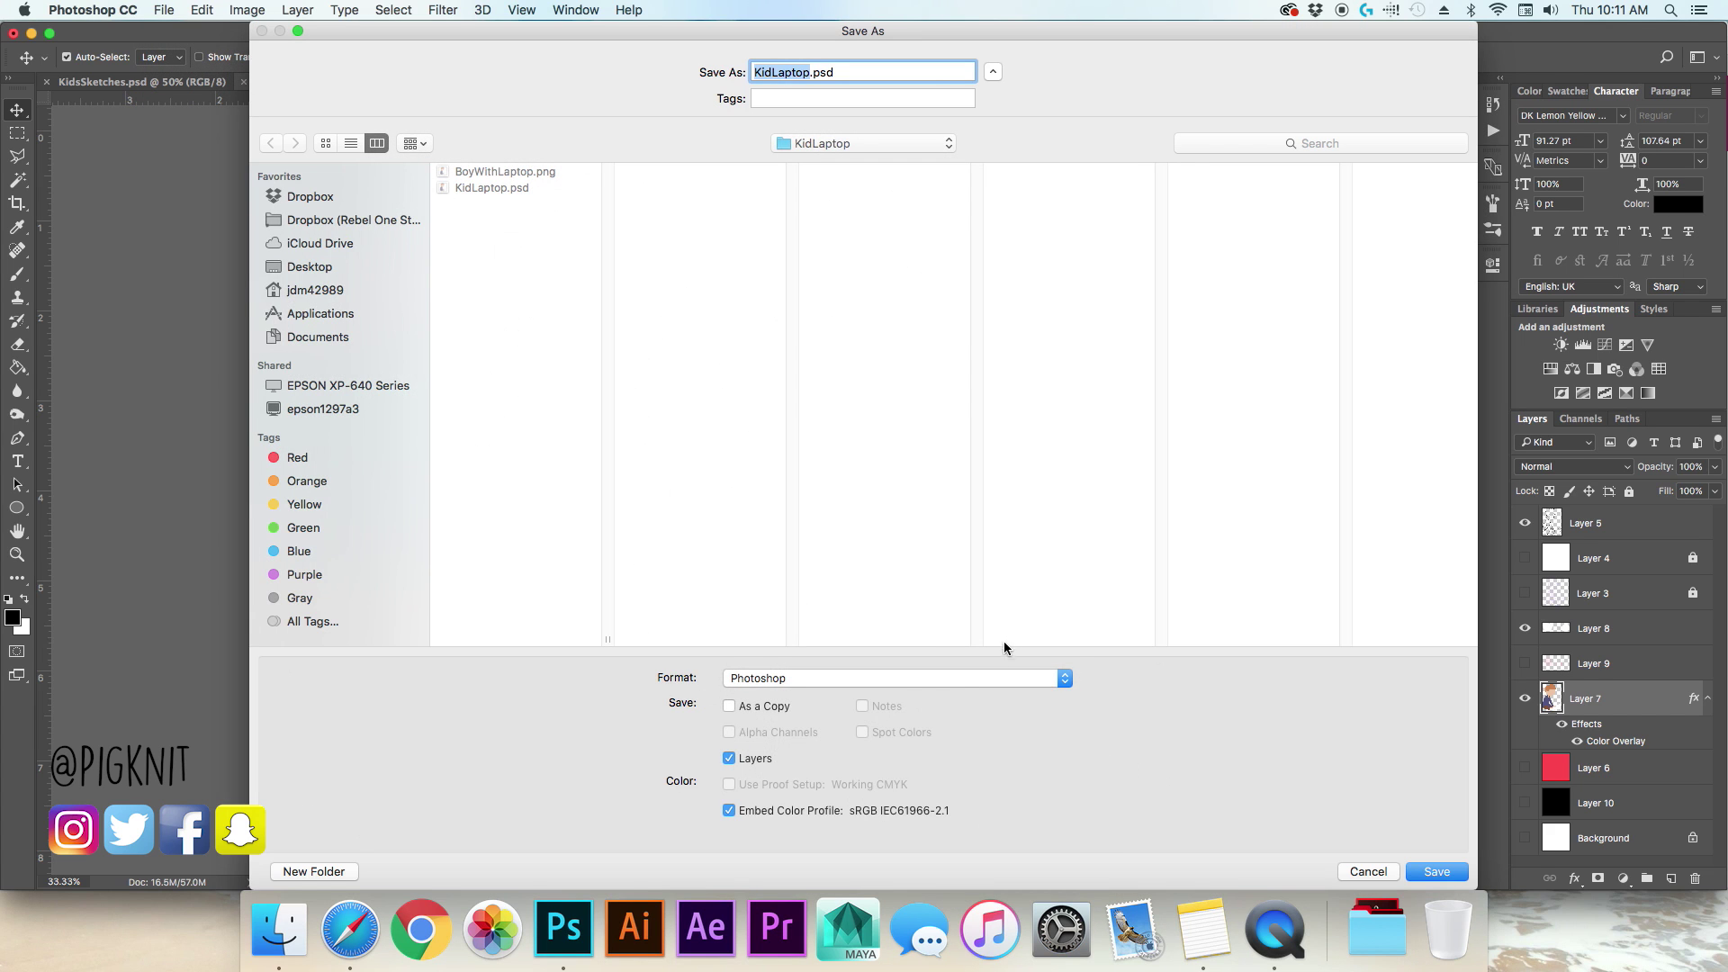
left_click(983, 688)
left_click(939, 565)
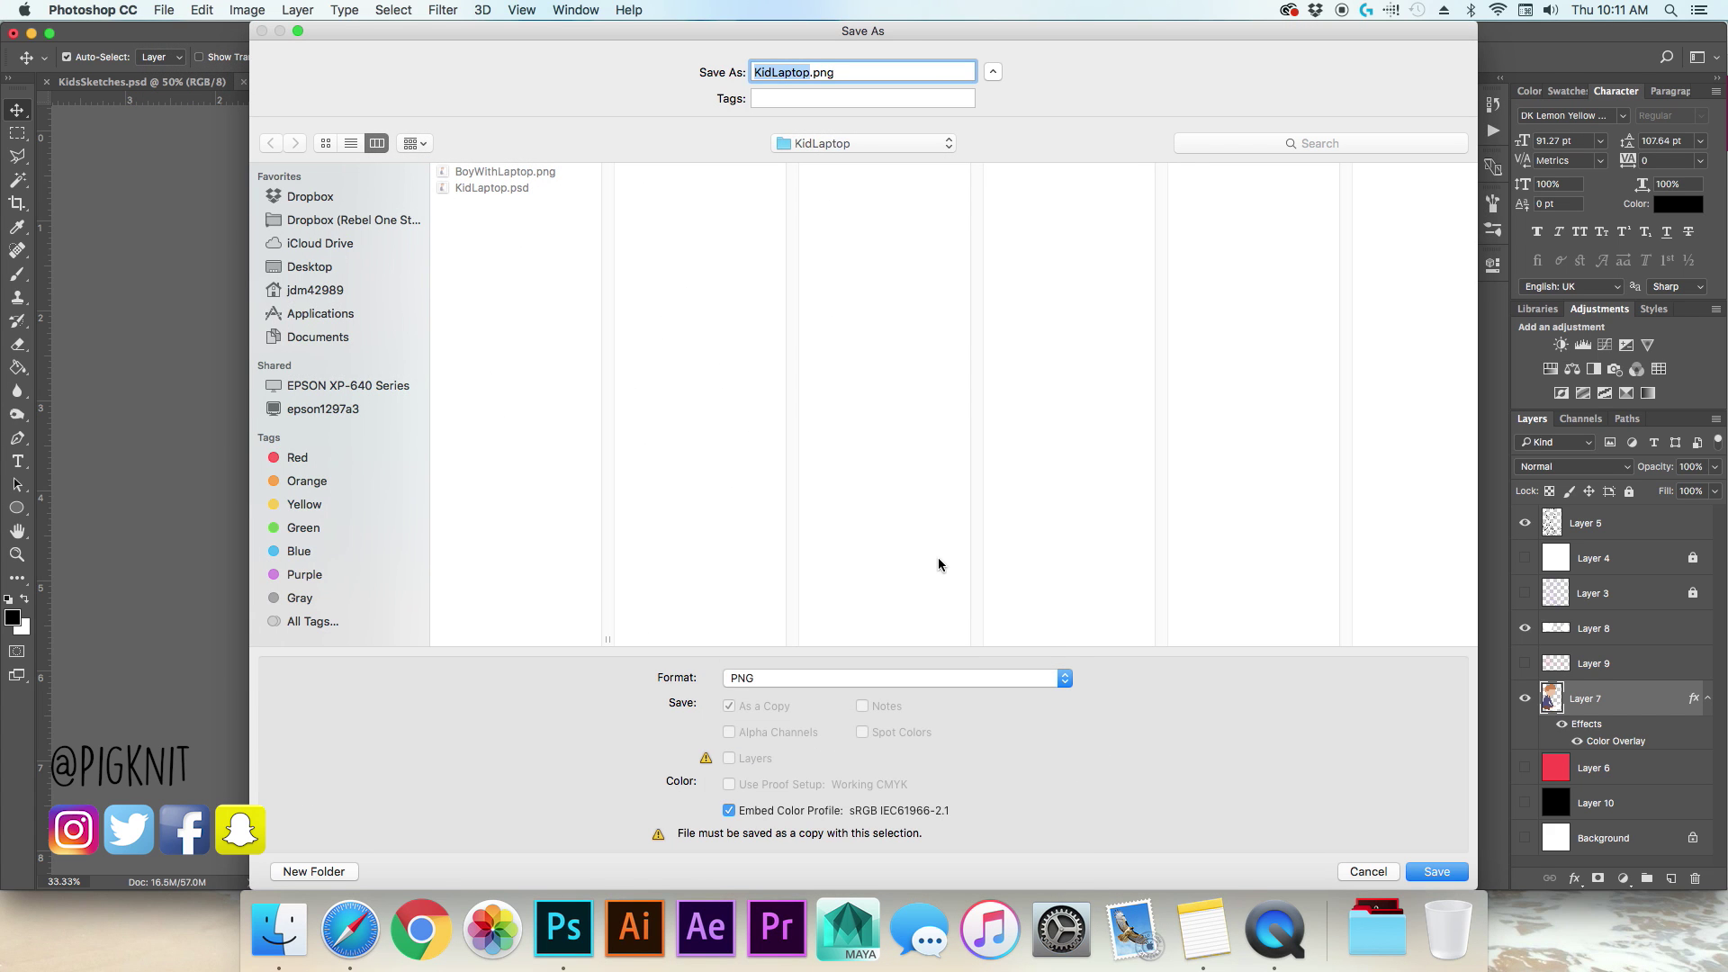
type("BoyWithLa")
type("ptopLines")
key("Return")
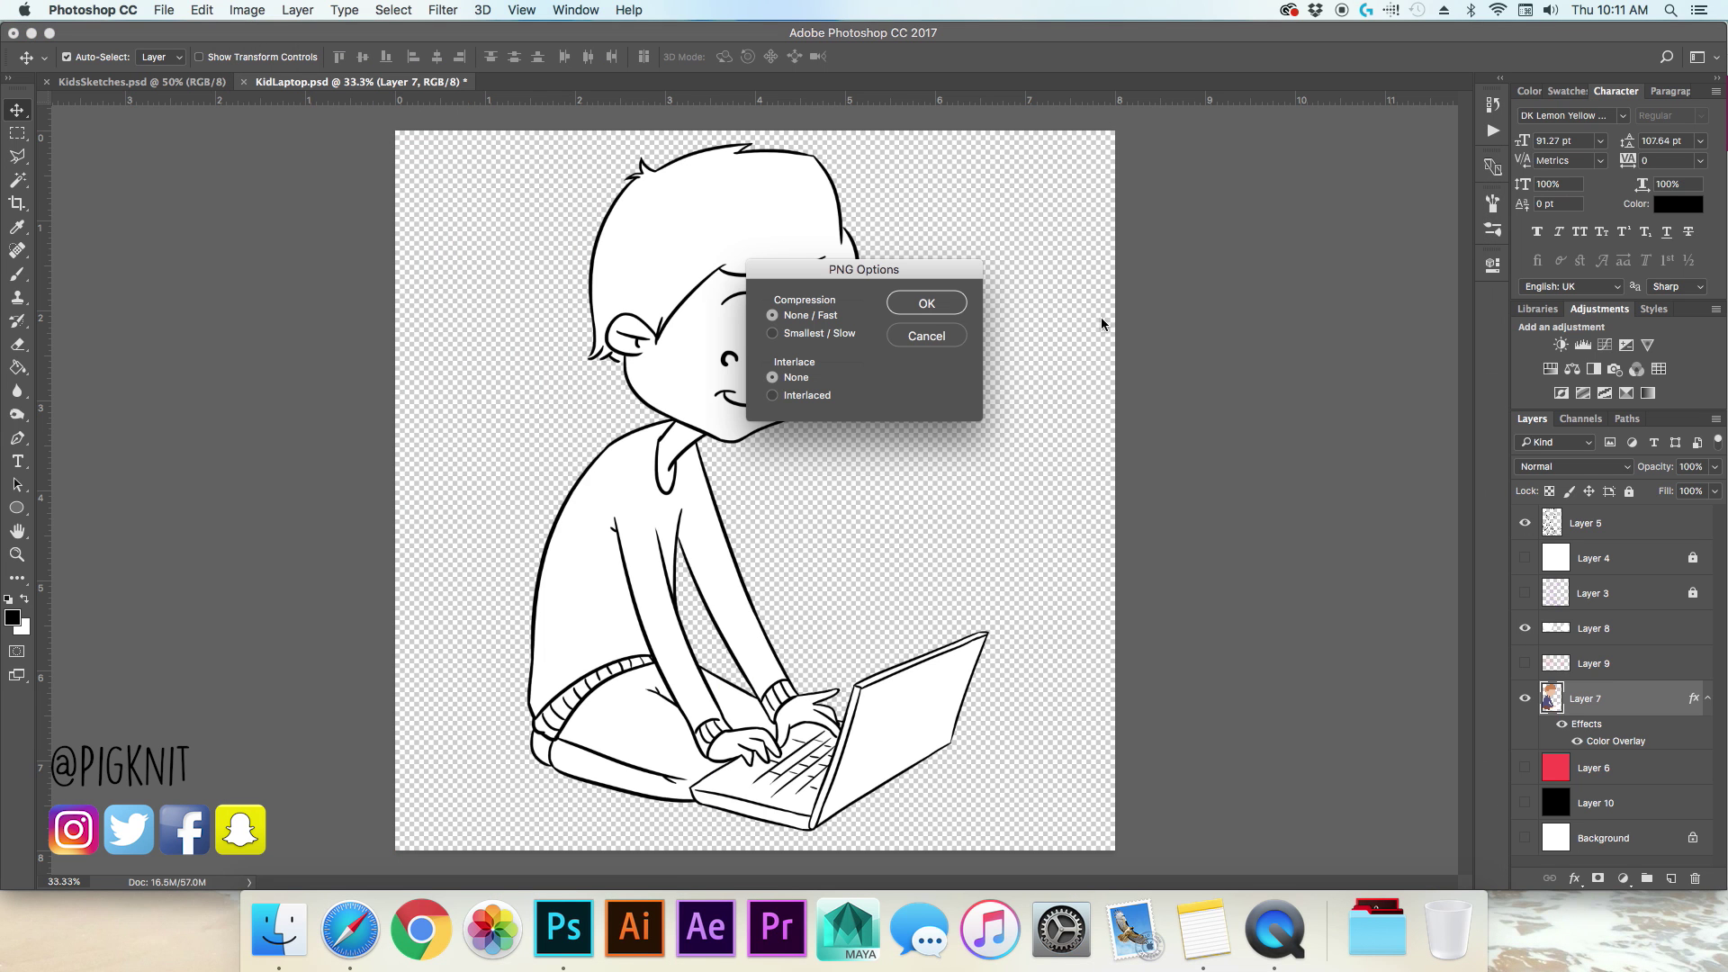
left_click(926, 302)
key("super+Tab")
left_click(771, 298)
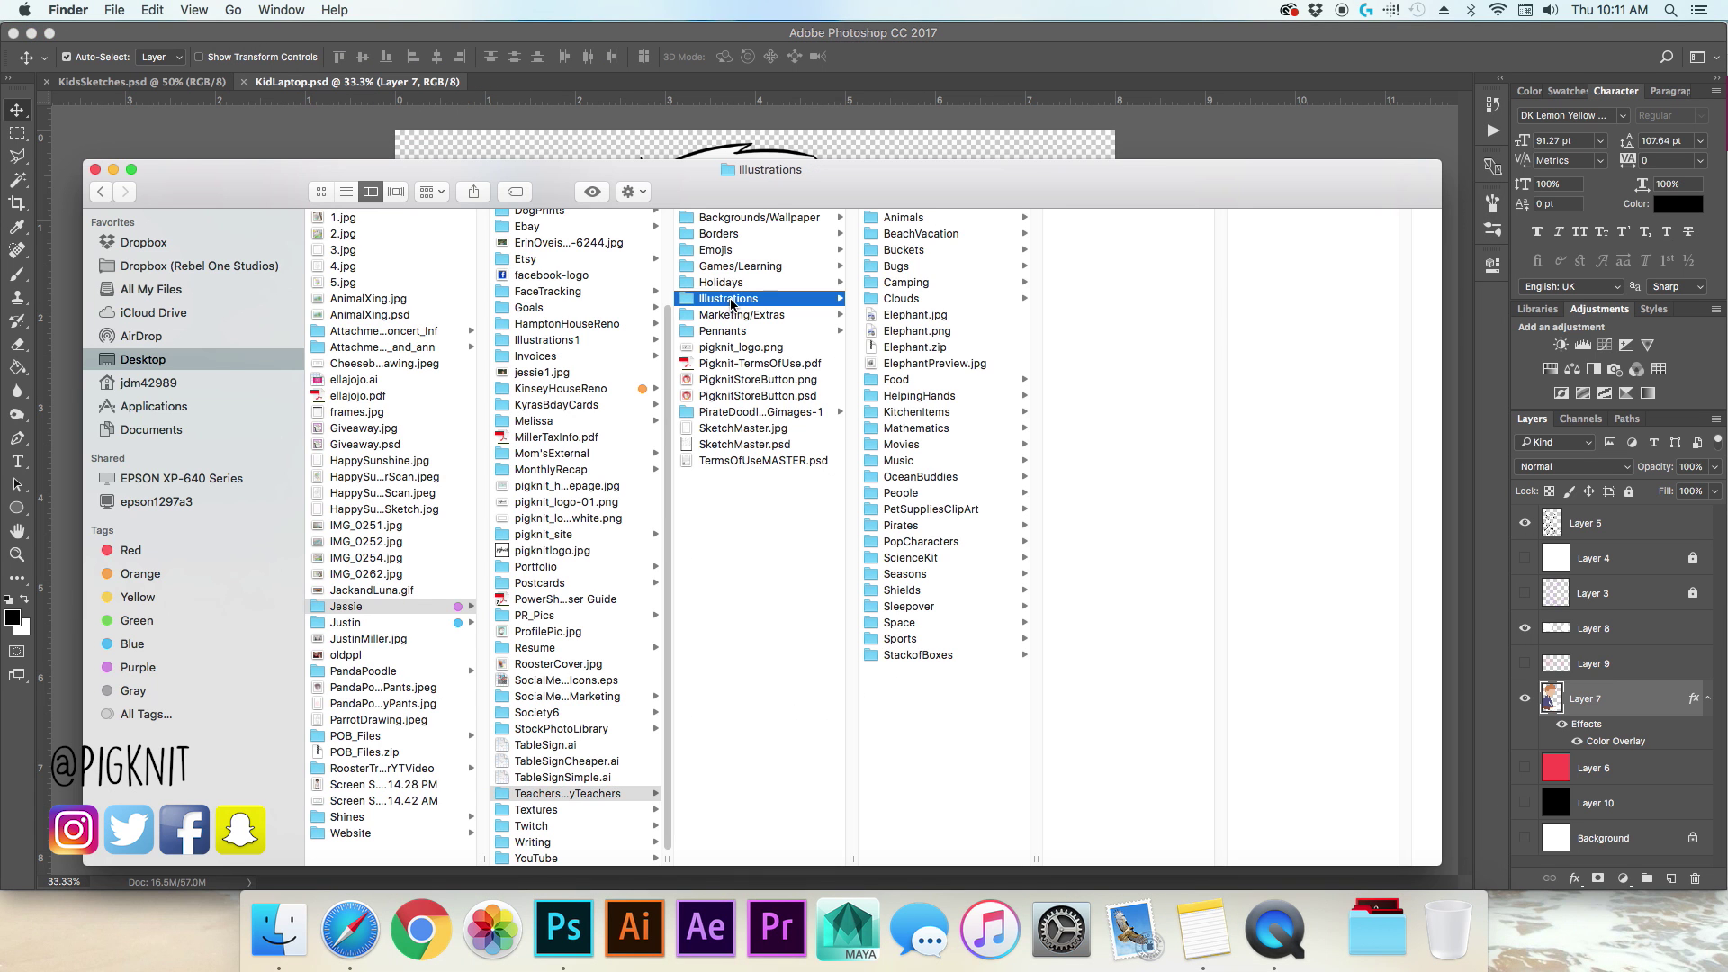
Step: Select pigknit_logo.png and Pigknit-TermsOfUse.pdf, then create a new folder inside KidLaptop
left_click(746, 364)
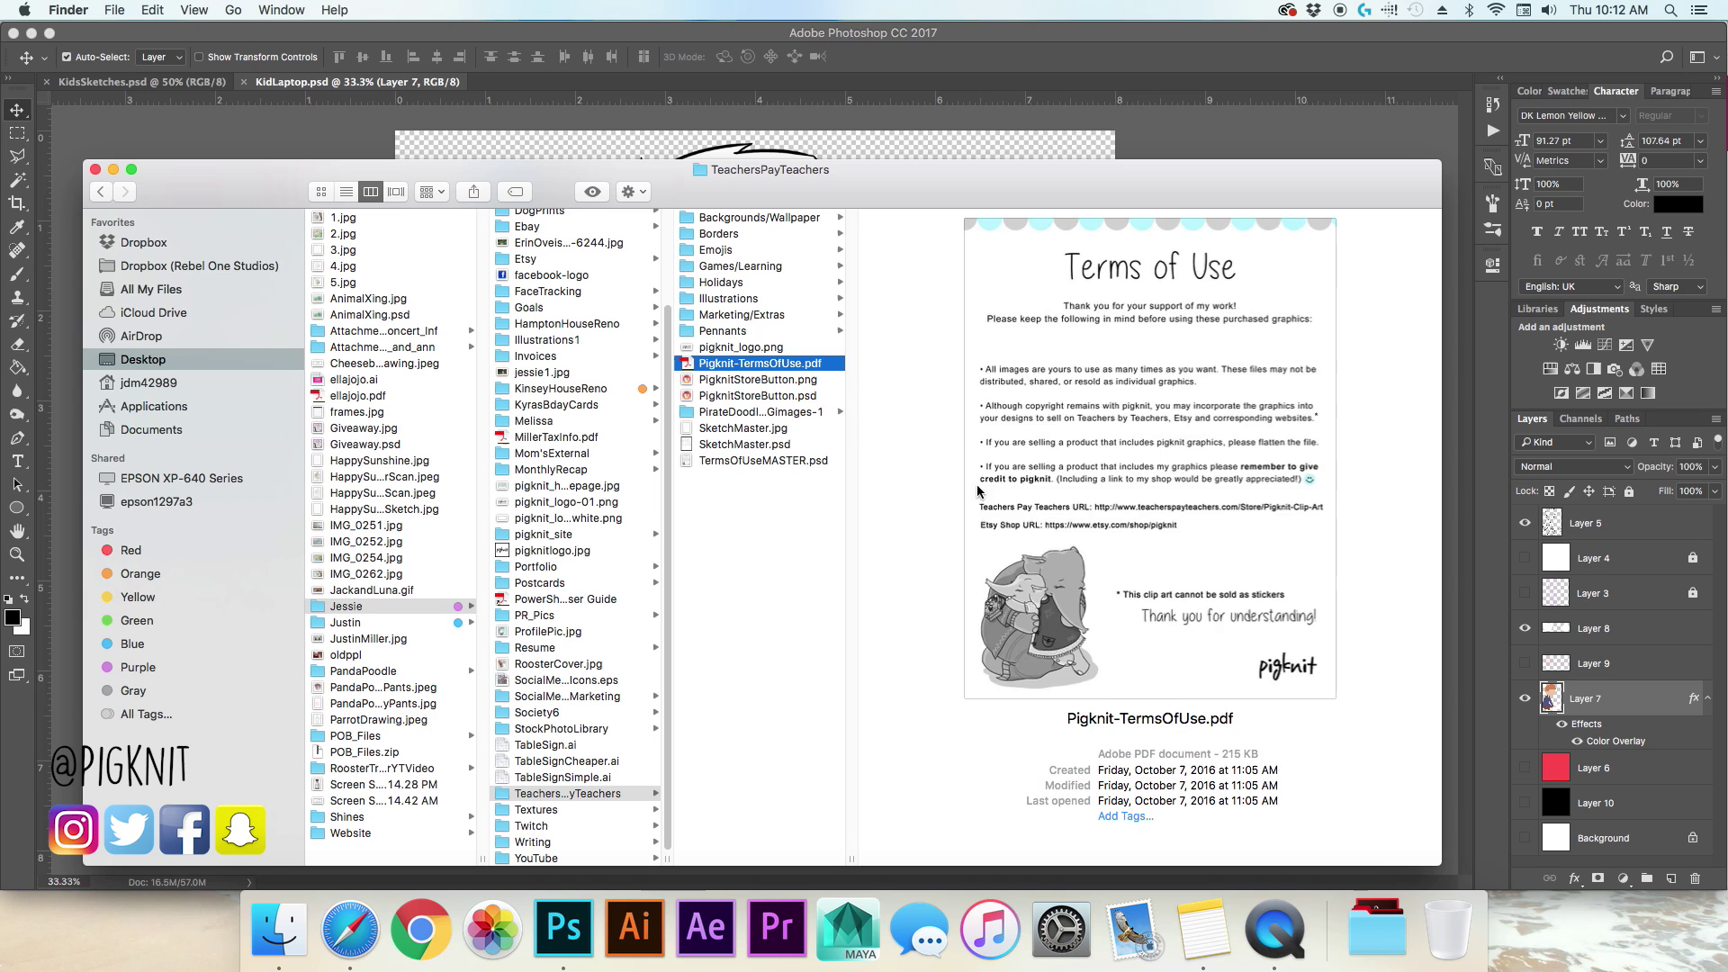
left_click(736, 348)
left_click(734, 364, "shift")
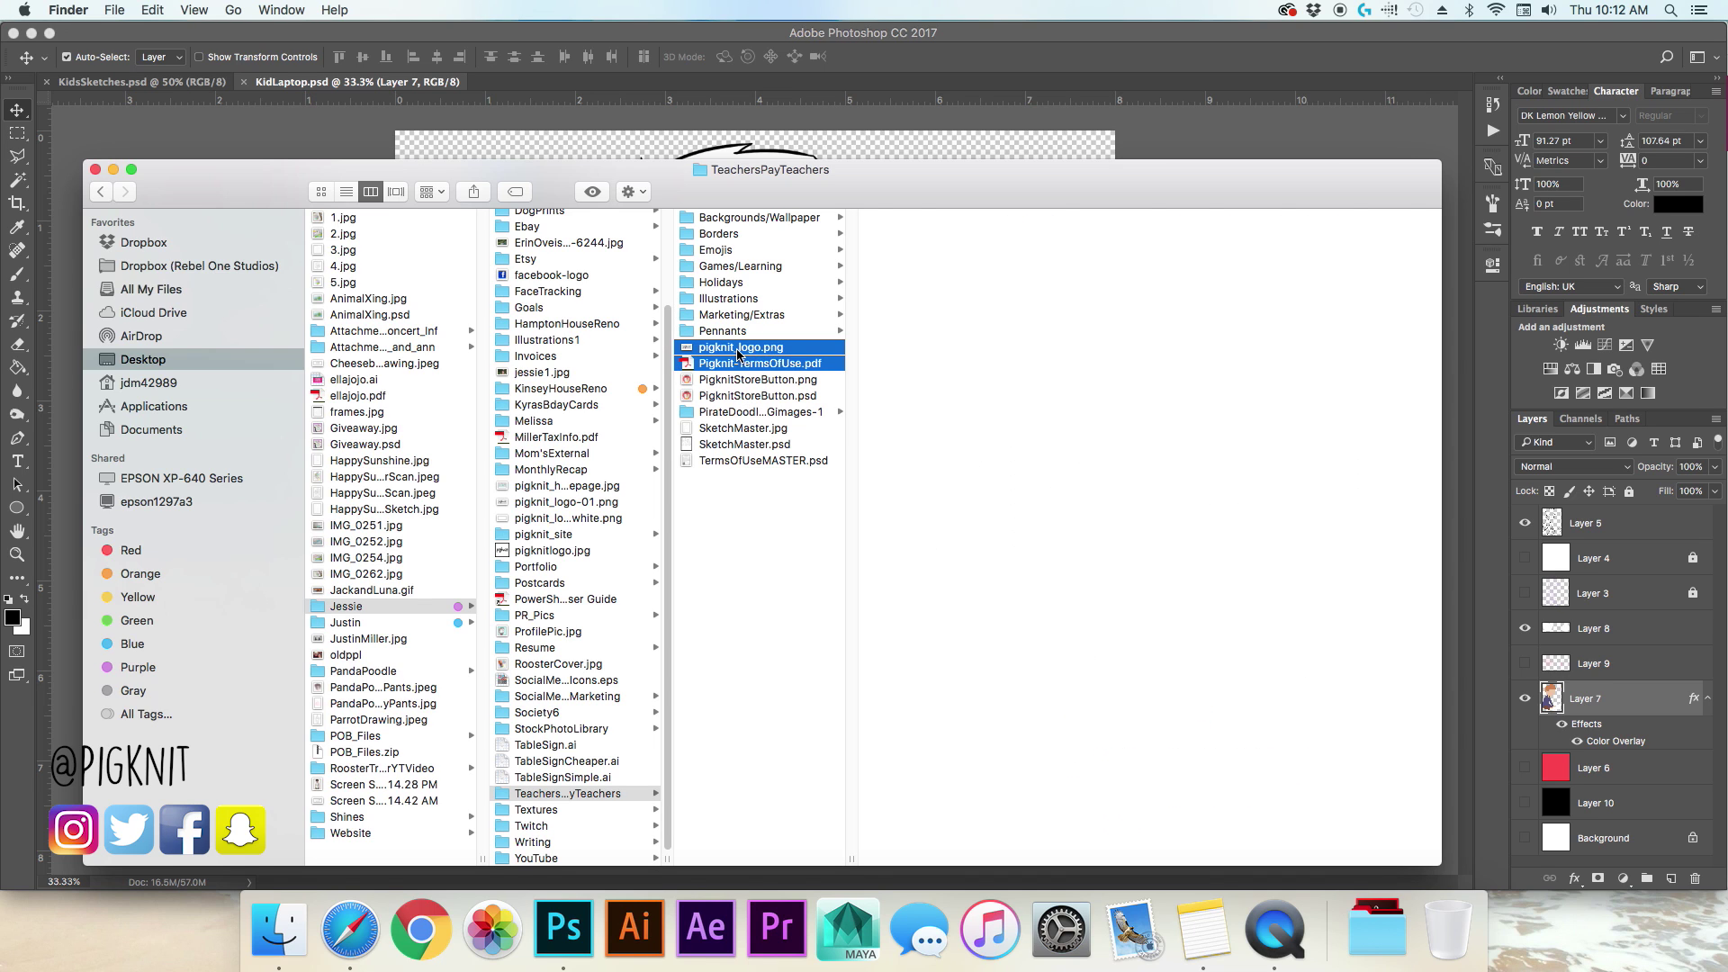
right_click(1288, 271)
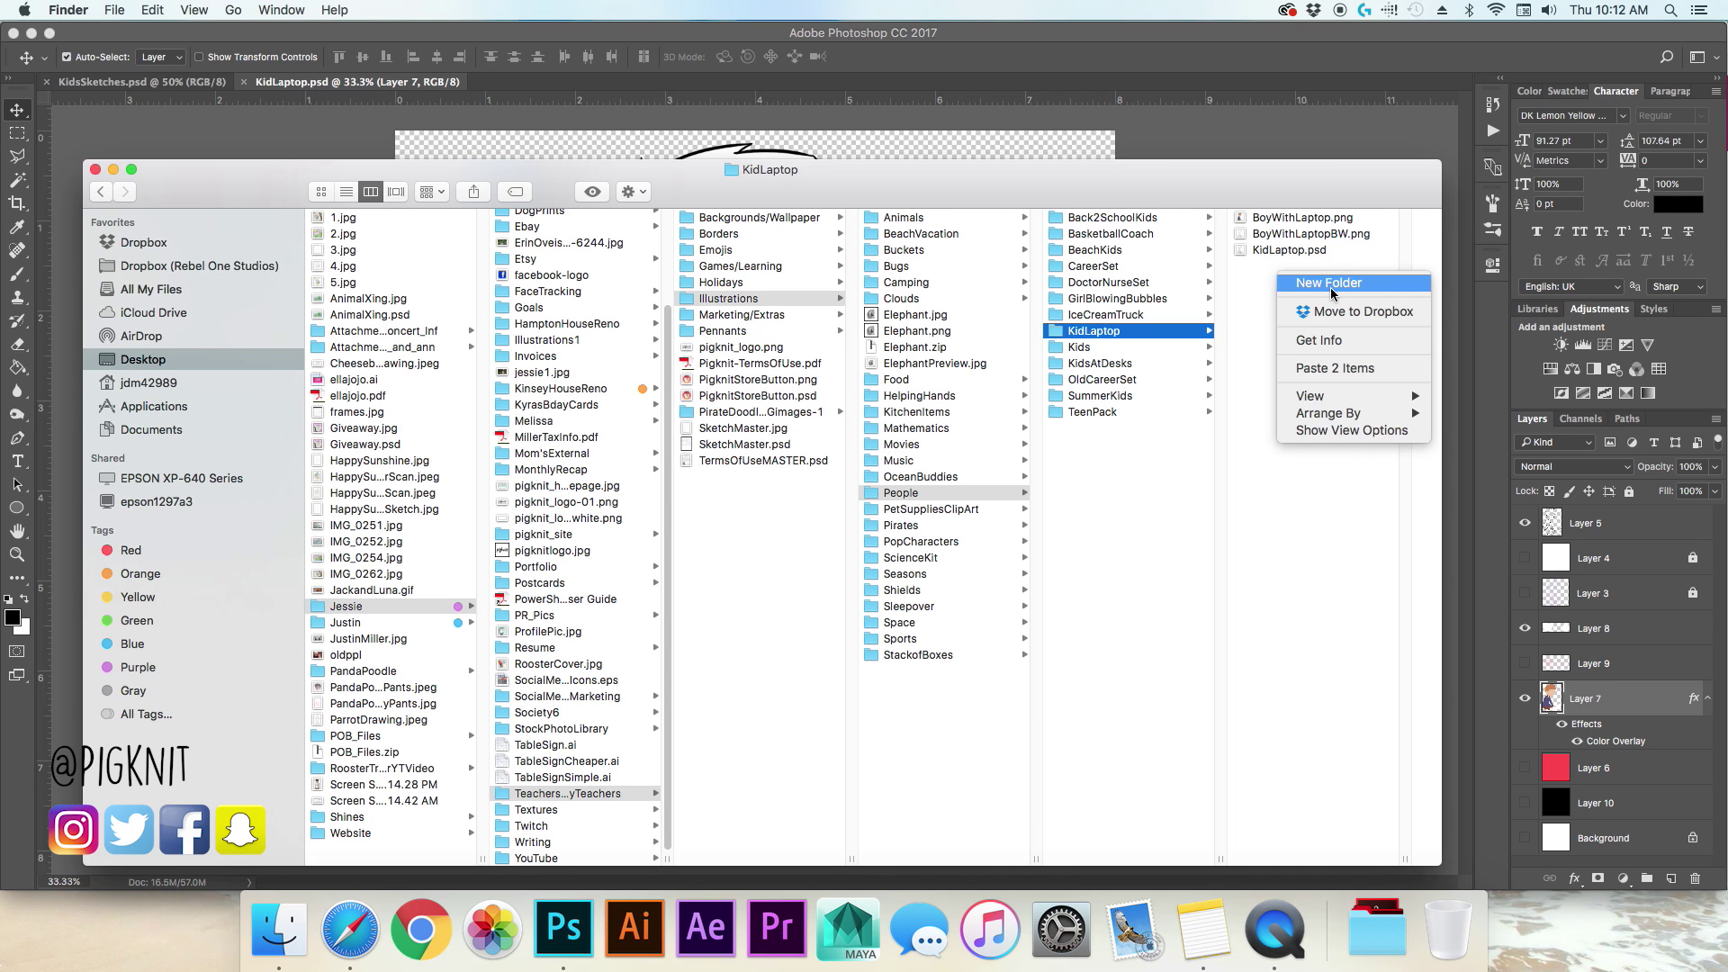
left_click(1331, 281)
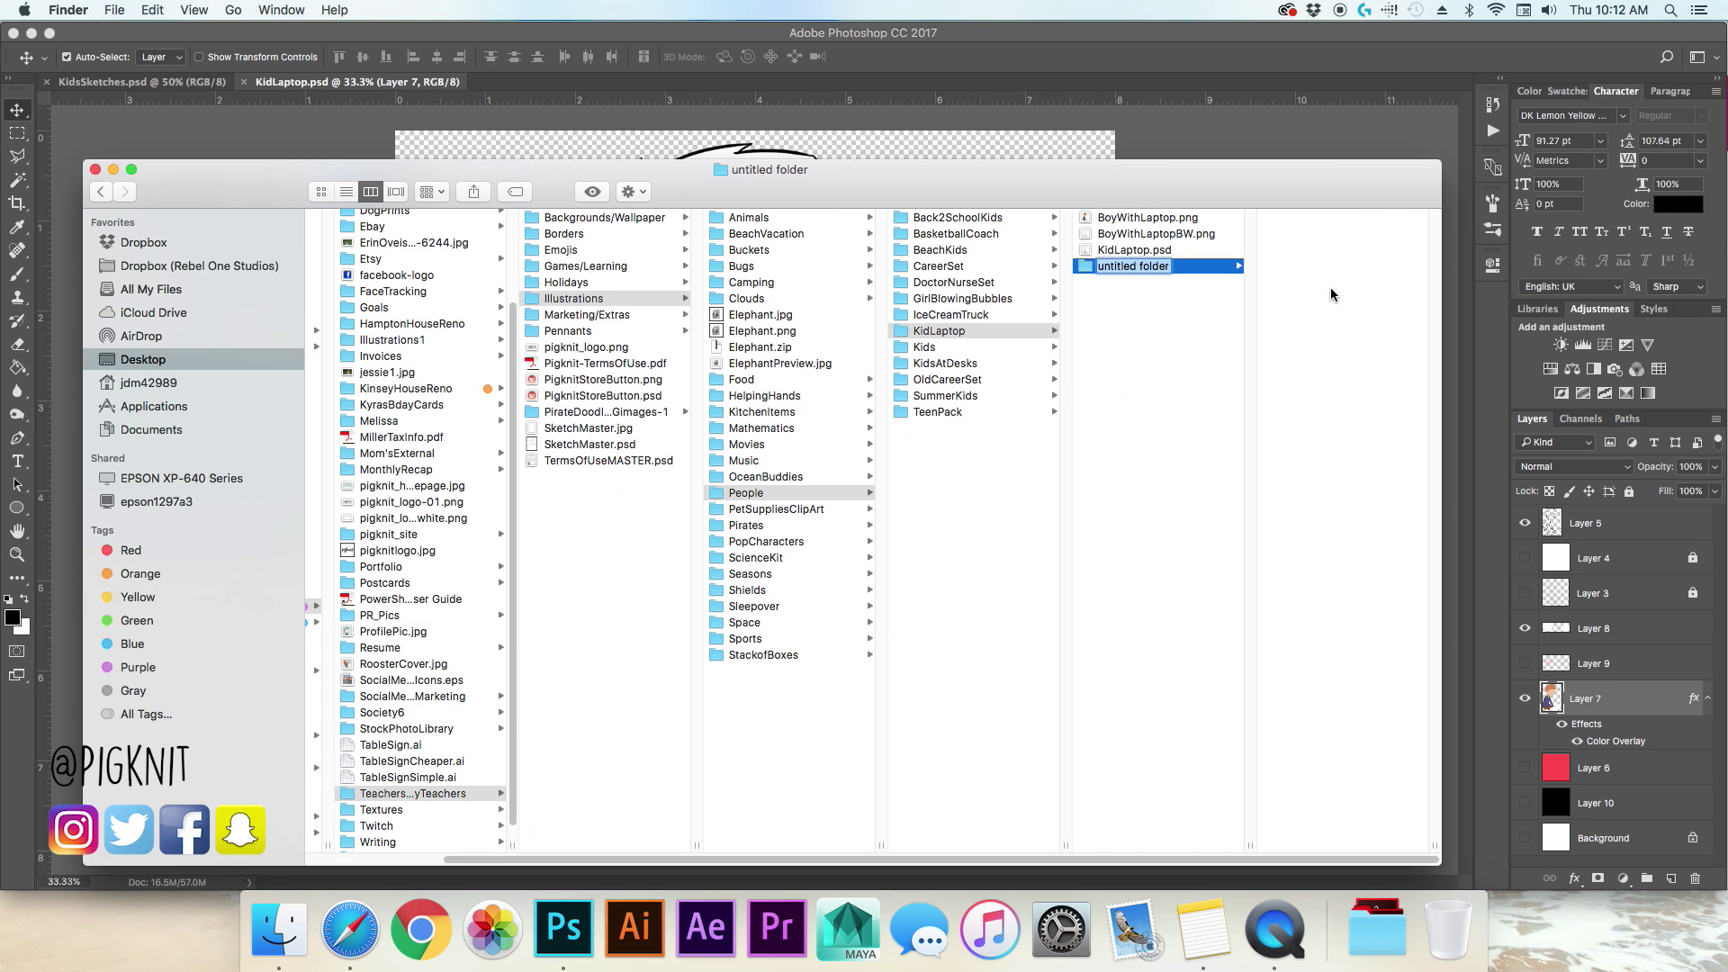
Step: Name the folder PigknitBoyWithLaptop and gather both boy PNGs, the logo and Terms PDF inside it
type("PigknitBoyWithLapto")
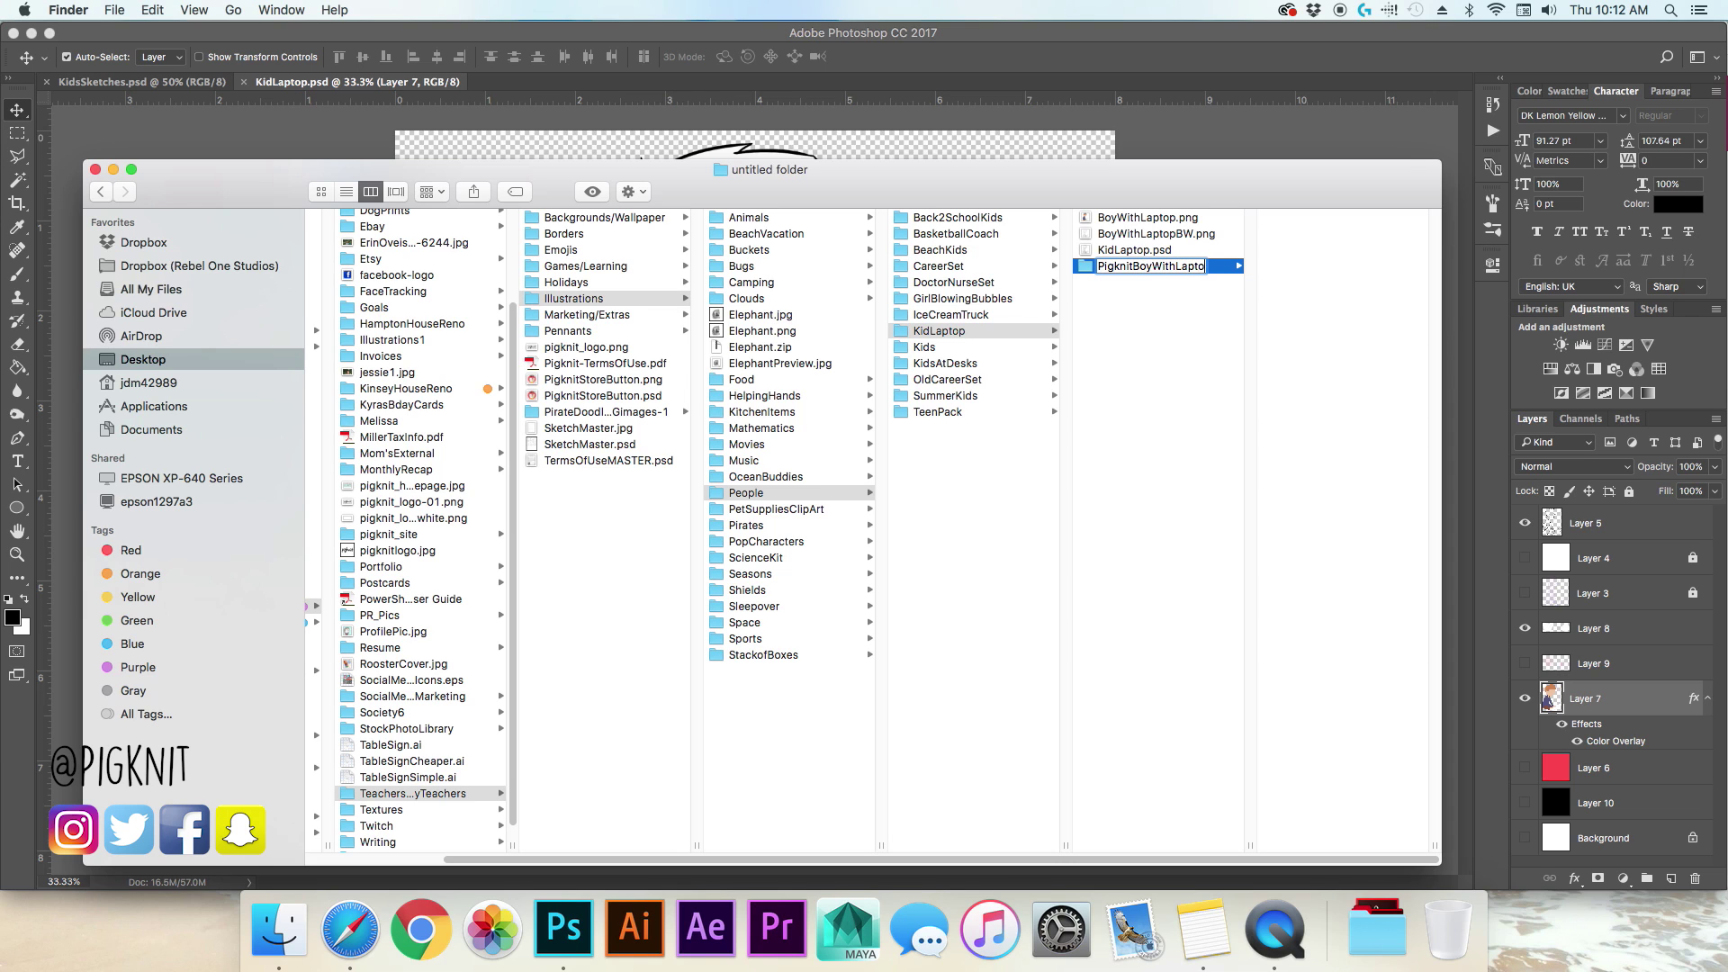
type("ipp")
key("Return")
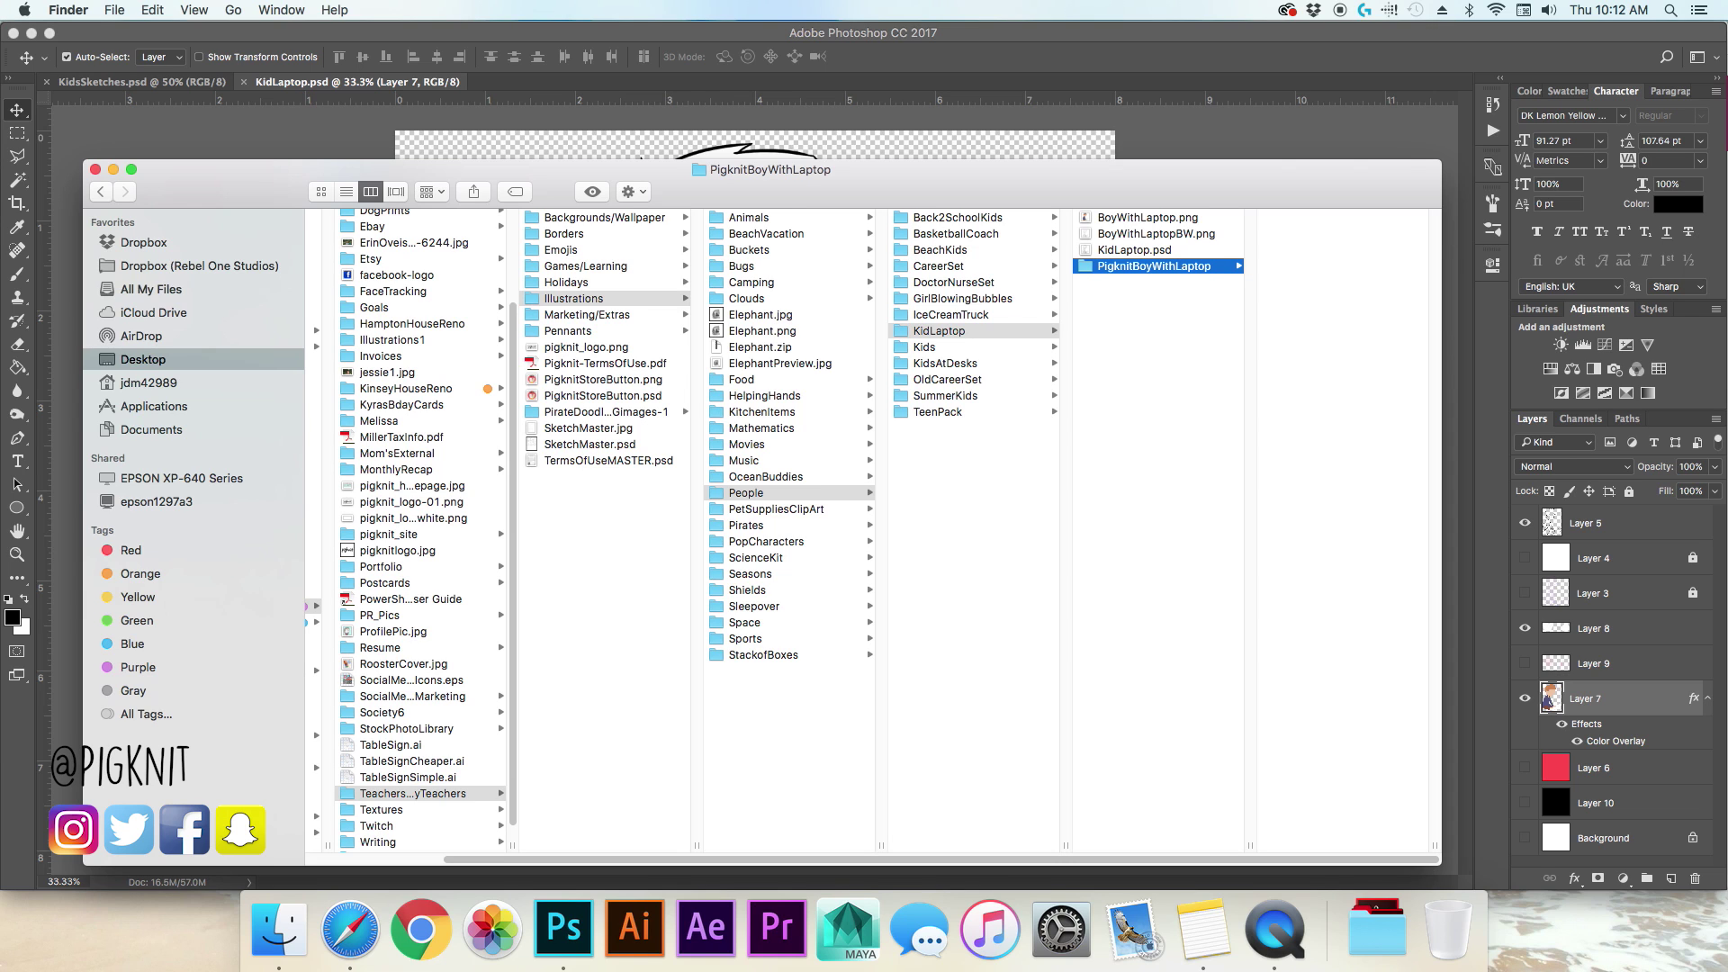
left_click(1161, 236)
left_click(1136, 219, "shift")
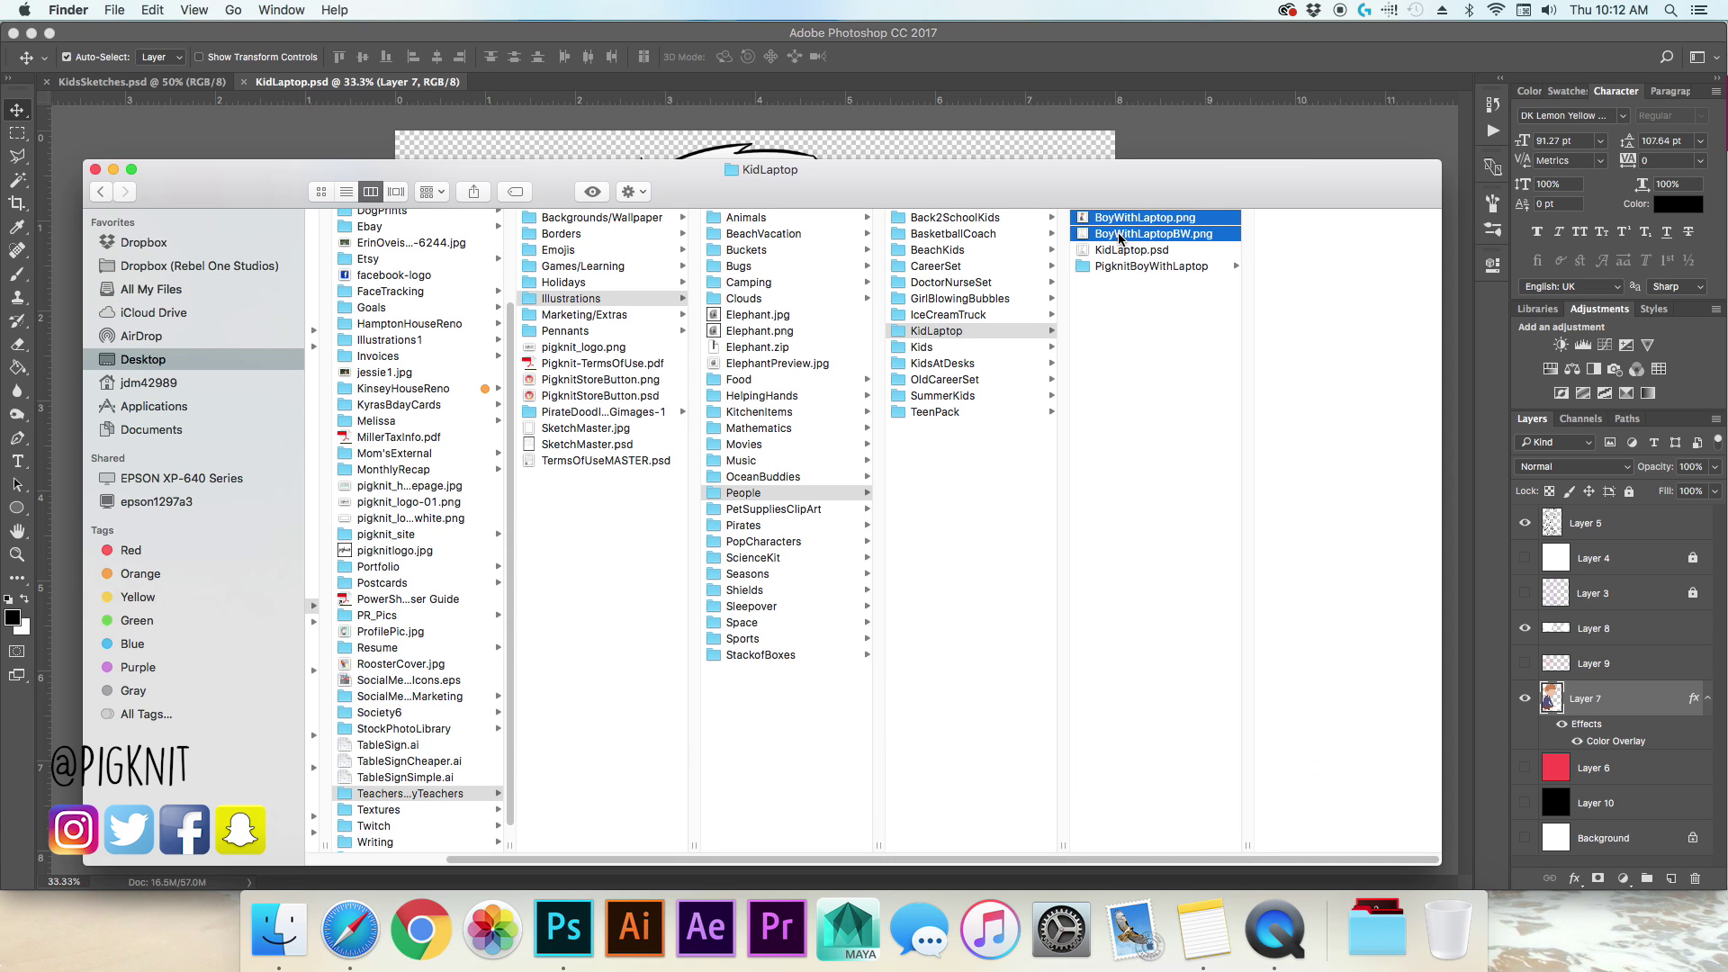
left_click_drag(1136, 221, 1120, 266)
left_click(1125, 235)
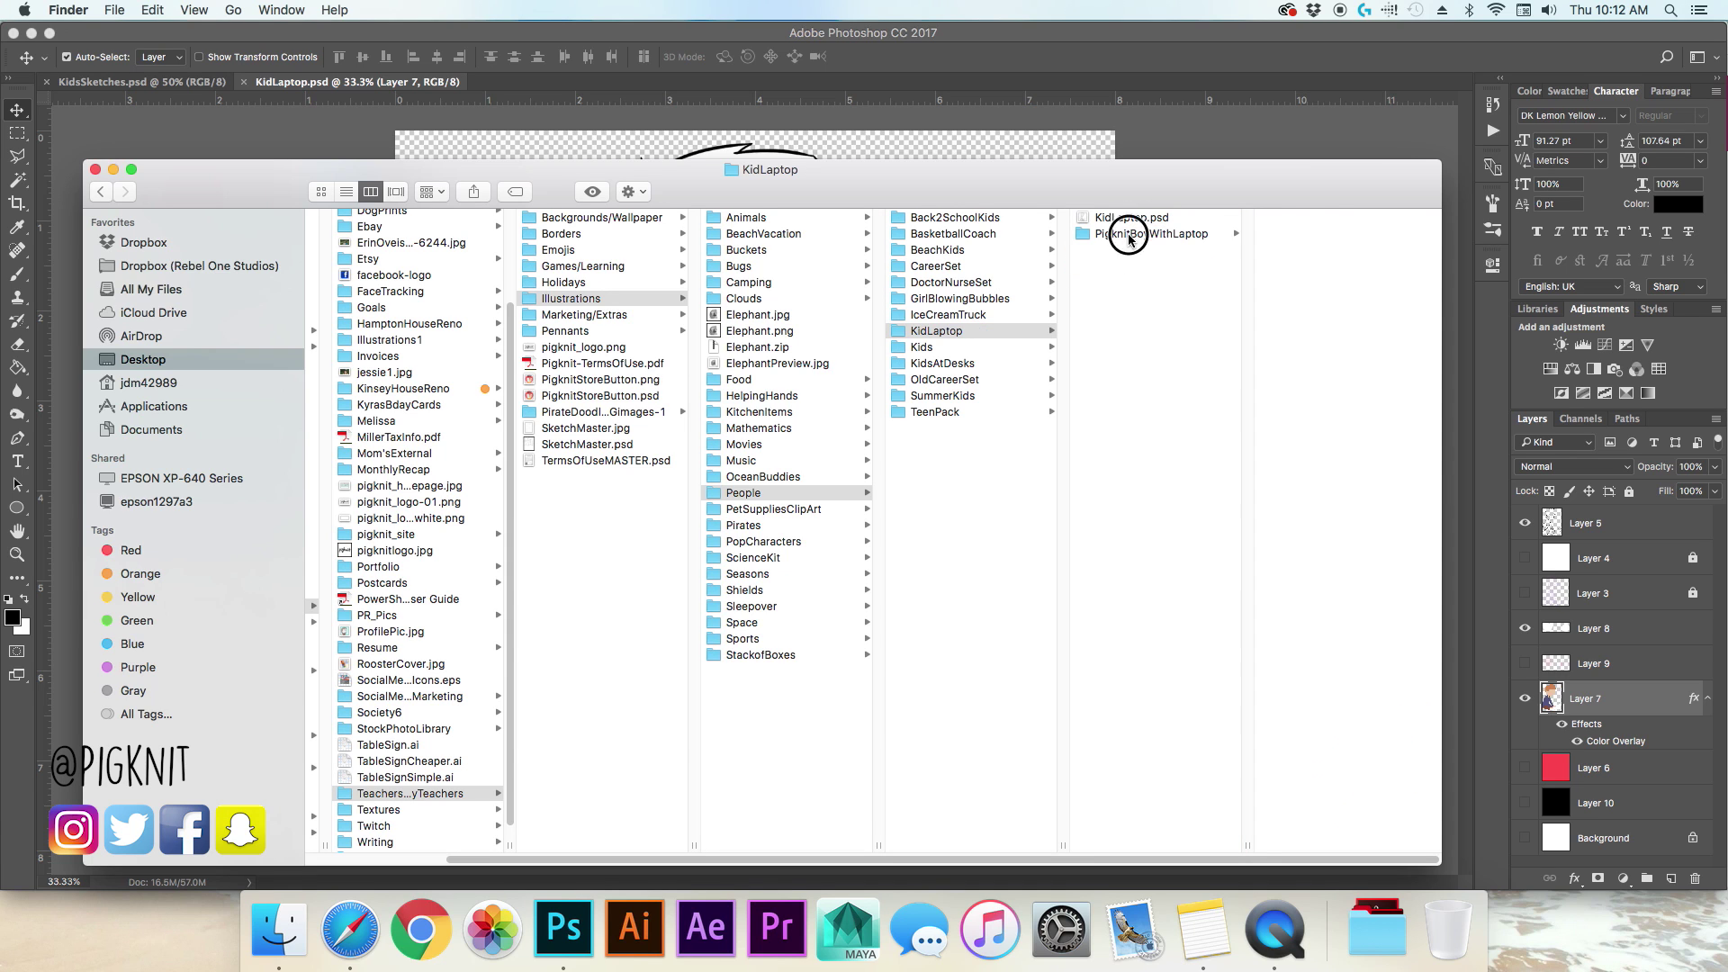
right_click(1341, 307)
left_click(1386, 403)
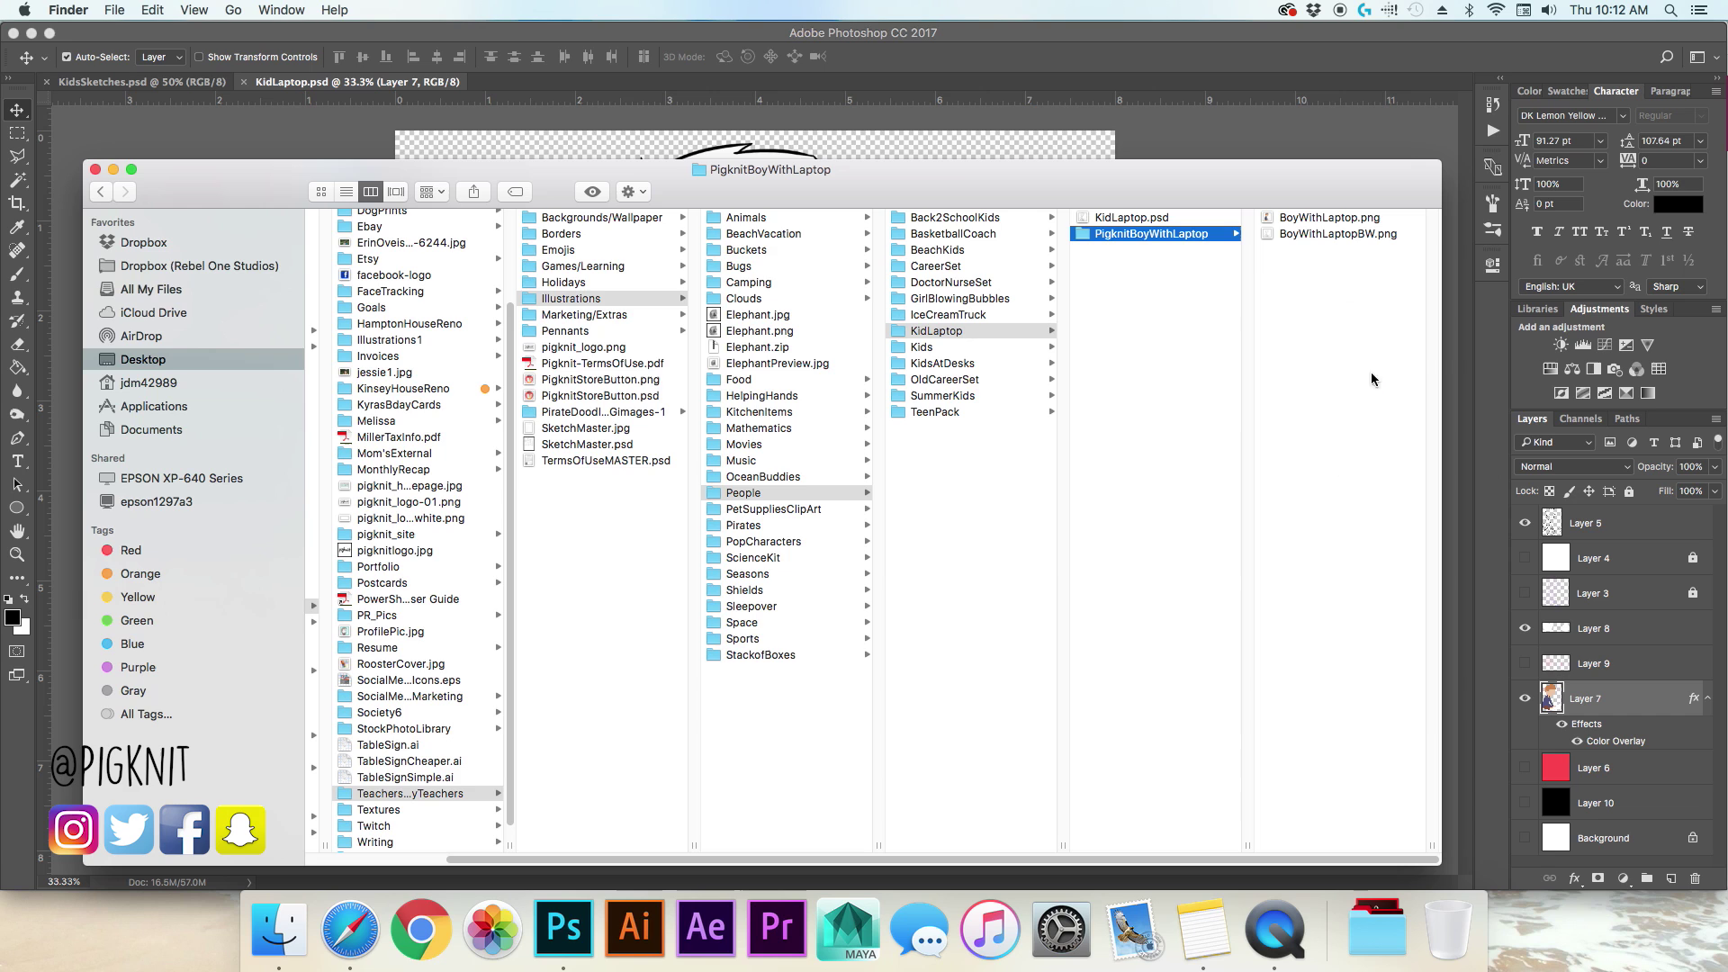
Step: Compress the PigknitBoyWithLaptop folder into PigknitBoyWithLaptop.zip
right_click(1124, 238)
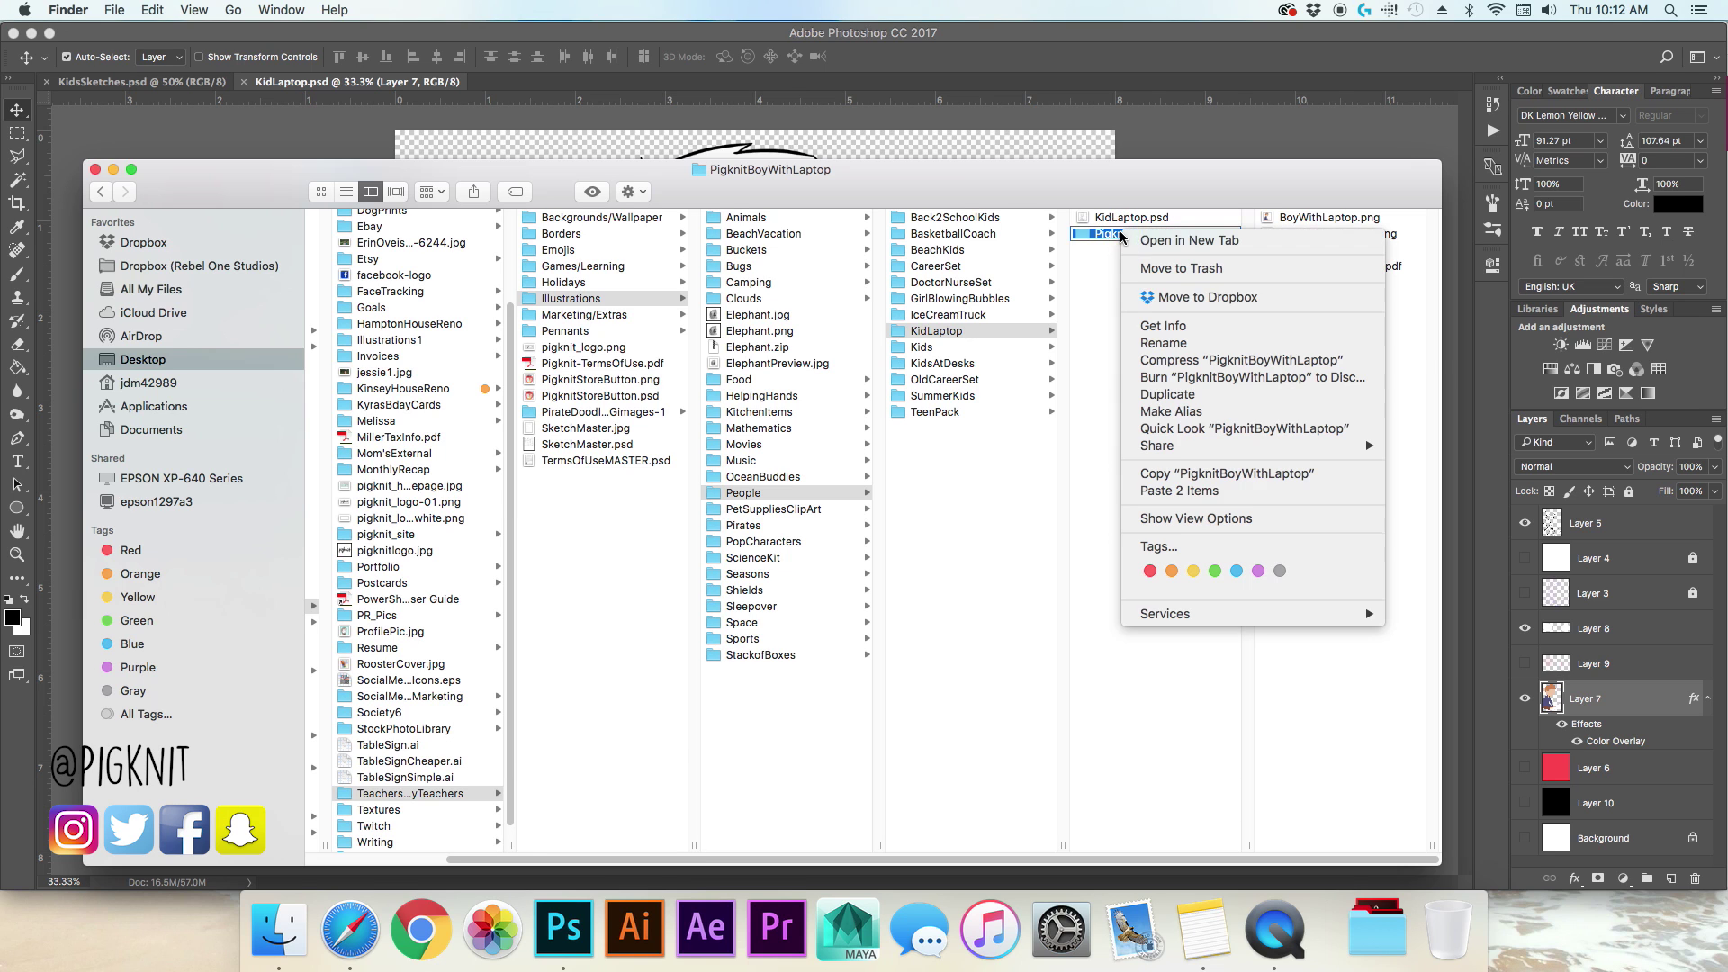
left_click(1197, 360)
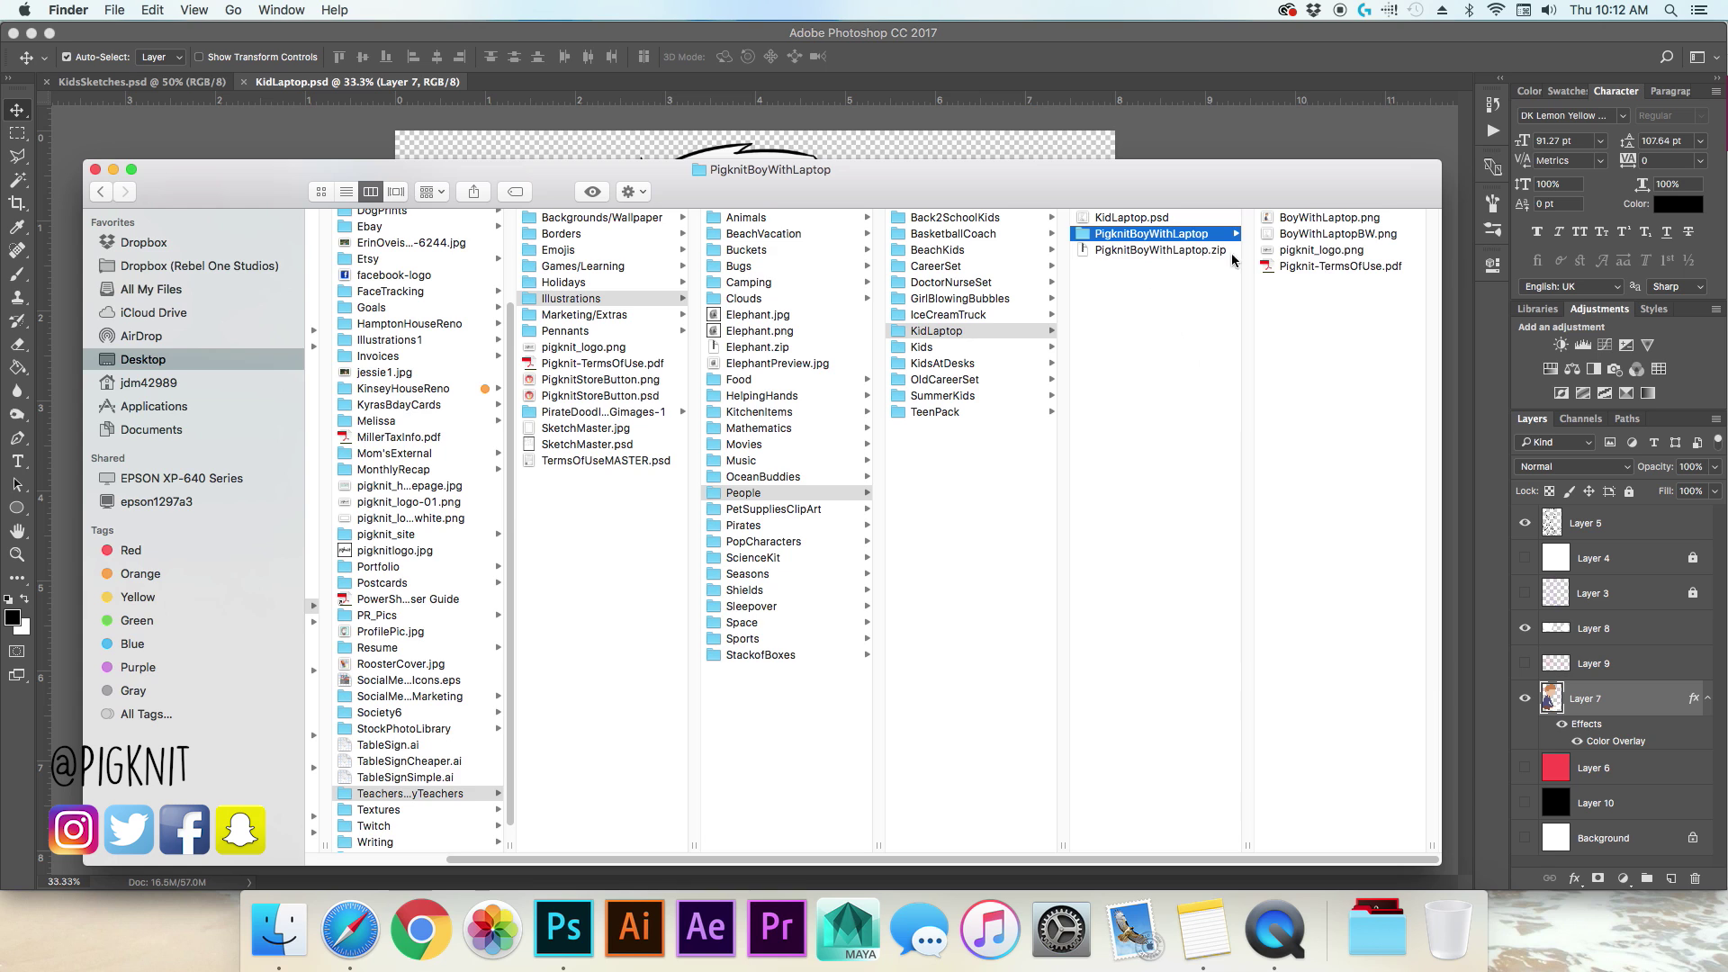
left_click(1166, 251)
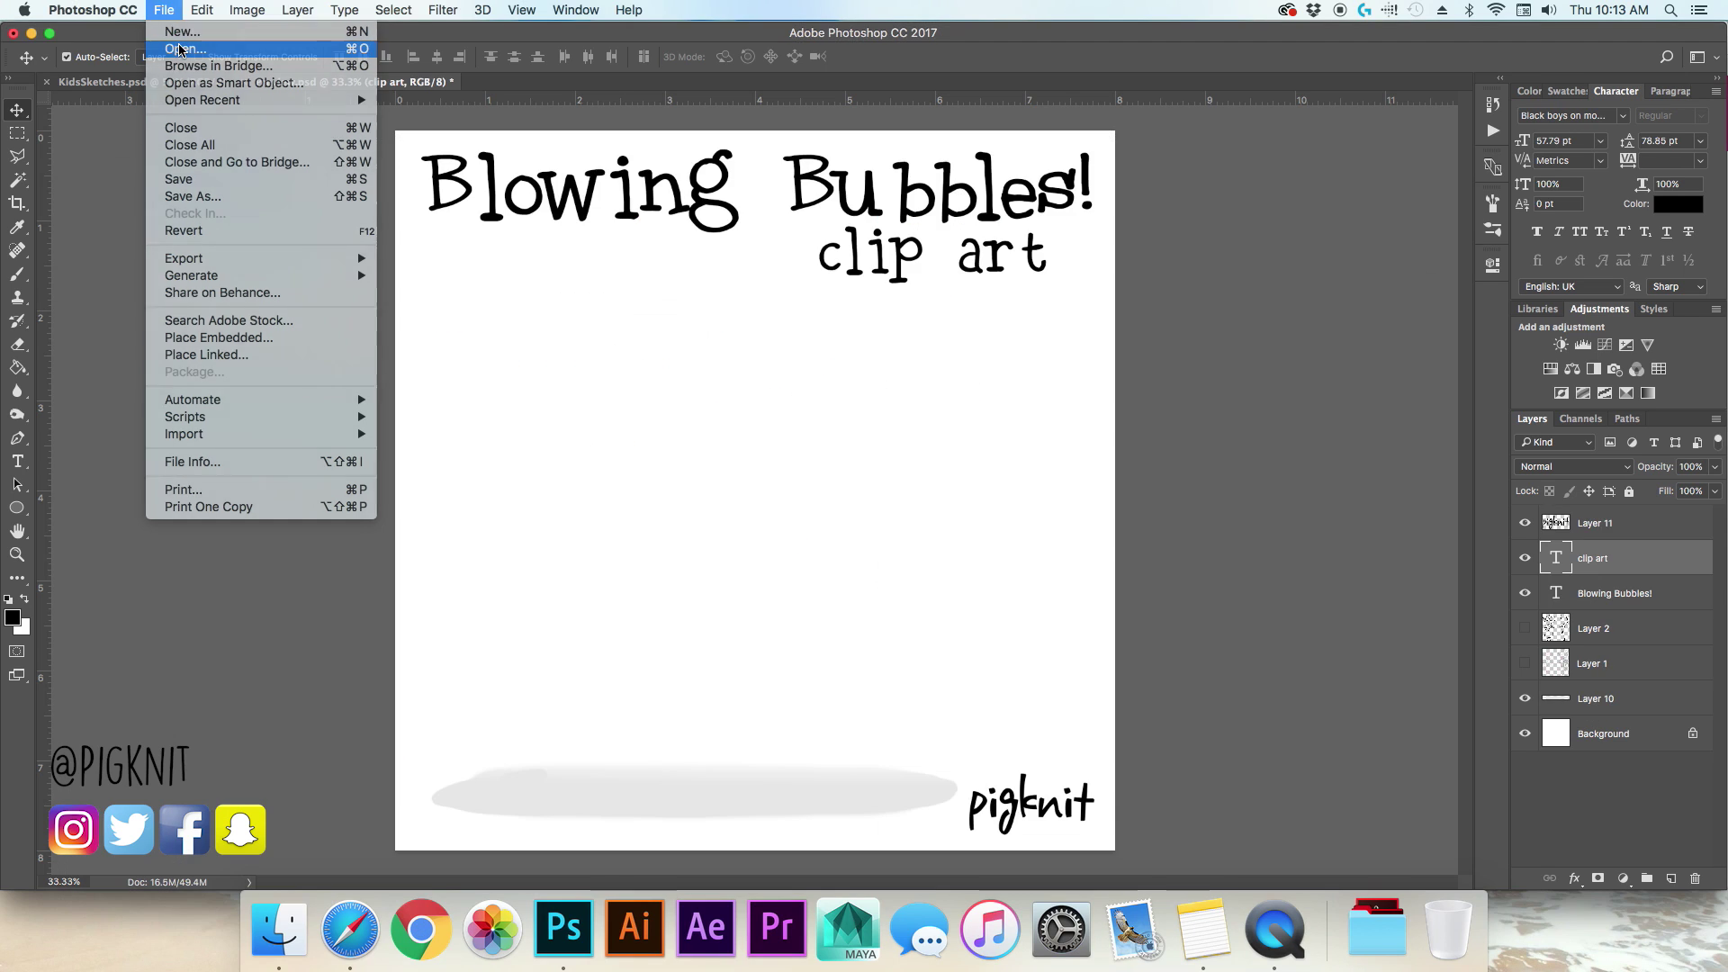
left_click(207, 49)
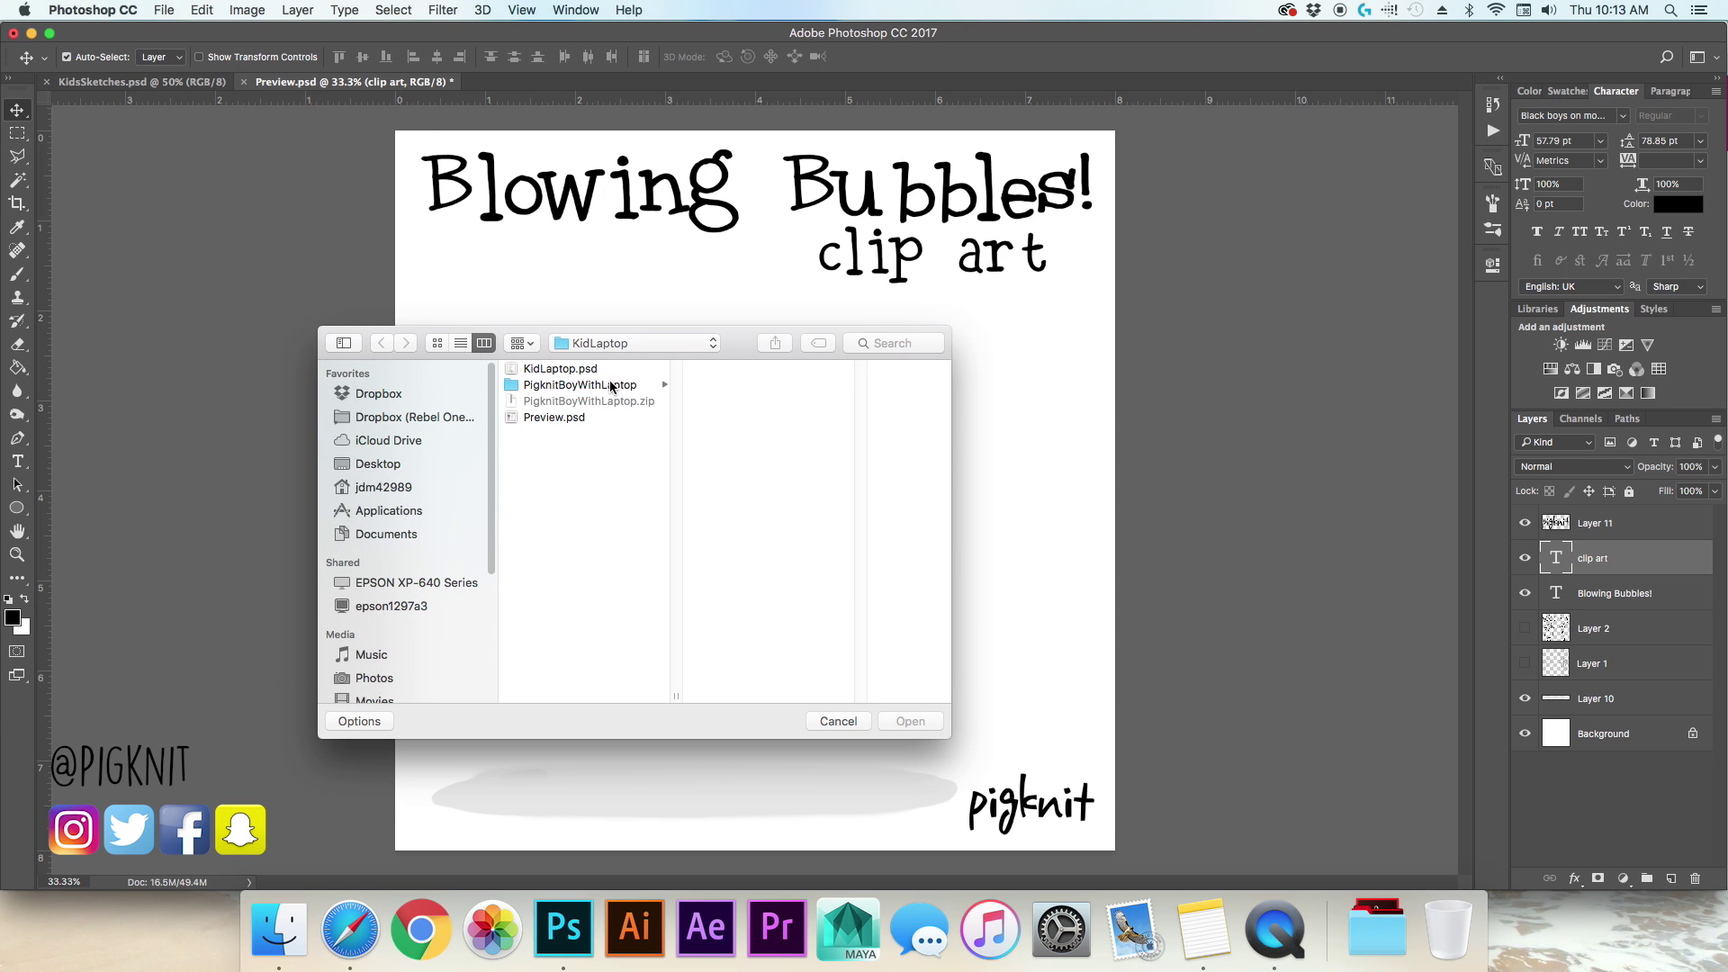
Step: Open BoyWithLaptop.png and BoyWithLaptopBW.png and bring the line-art boy into Preview.psd
left_click(613, 385)
left_click(747, 386)
left_click(711, 369, "shift")
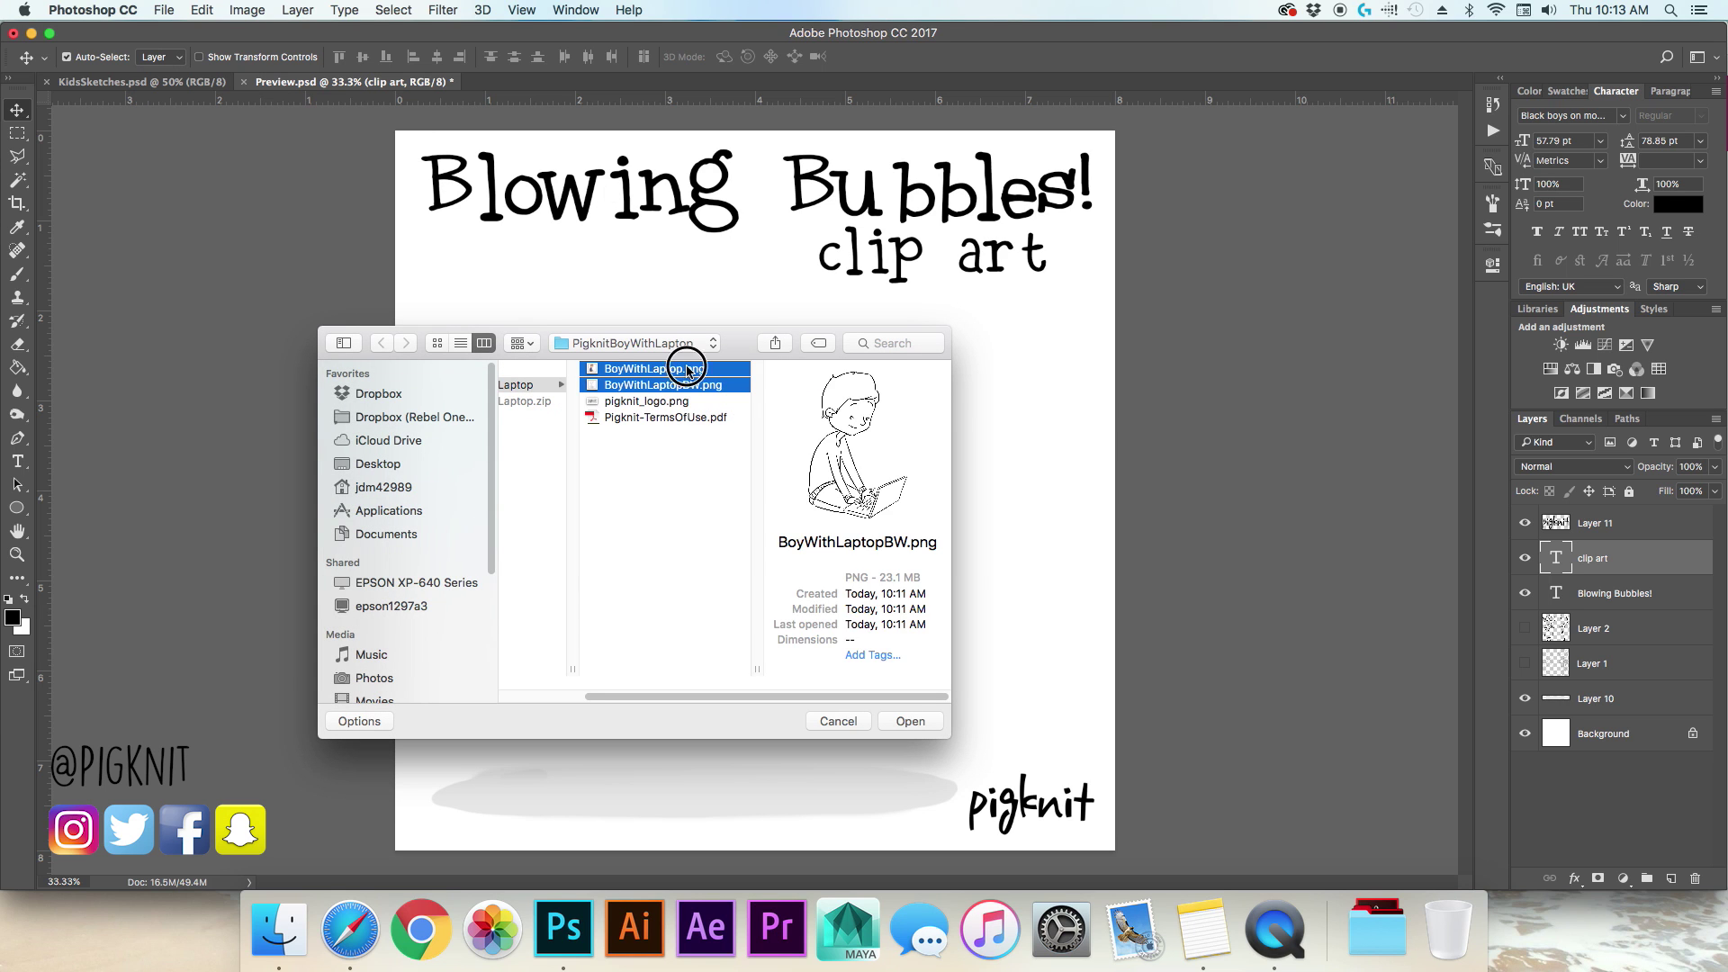
left_click(910, 721)
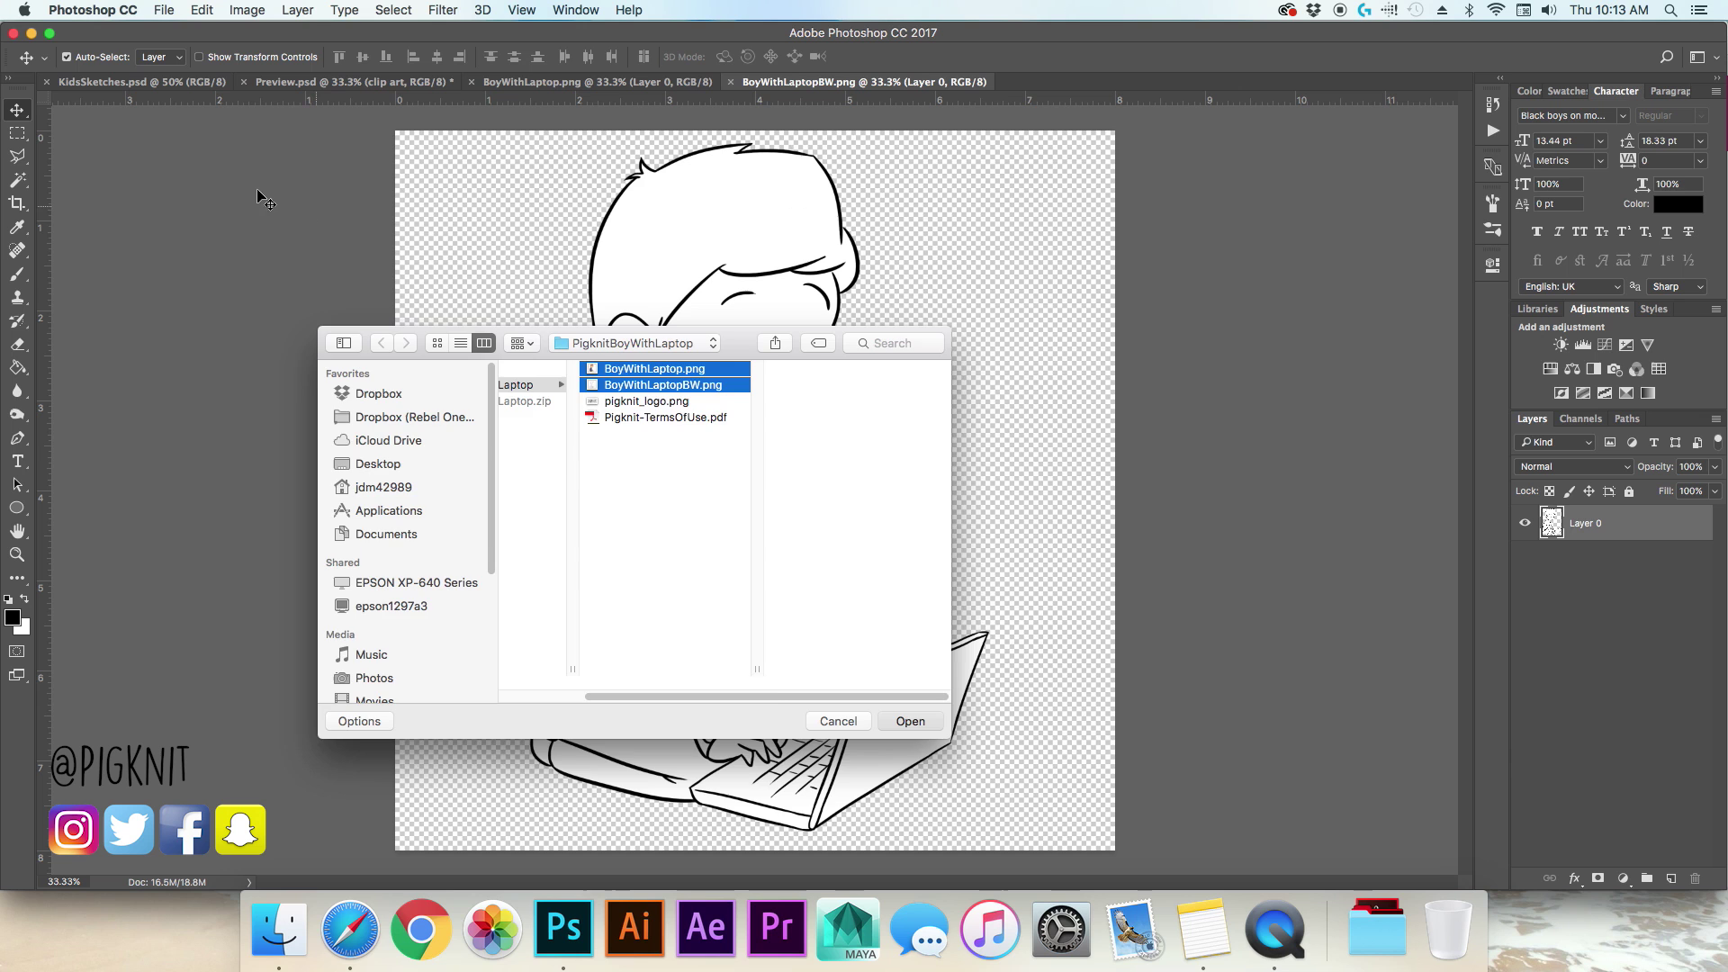
mouse_move(548, 200)
left_mouse_down()
mouse_move(270, 81)
mouse_move(692, 275)
mouse_move(360, 81)
mouse_move(677, 341)
left_mouse_up()
Step: Align the line-art and coloured boy layers and scale them down to about 67%
key("ctrl+Tab")
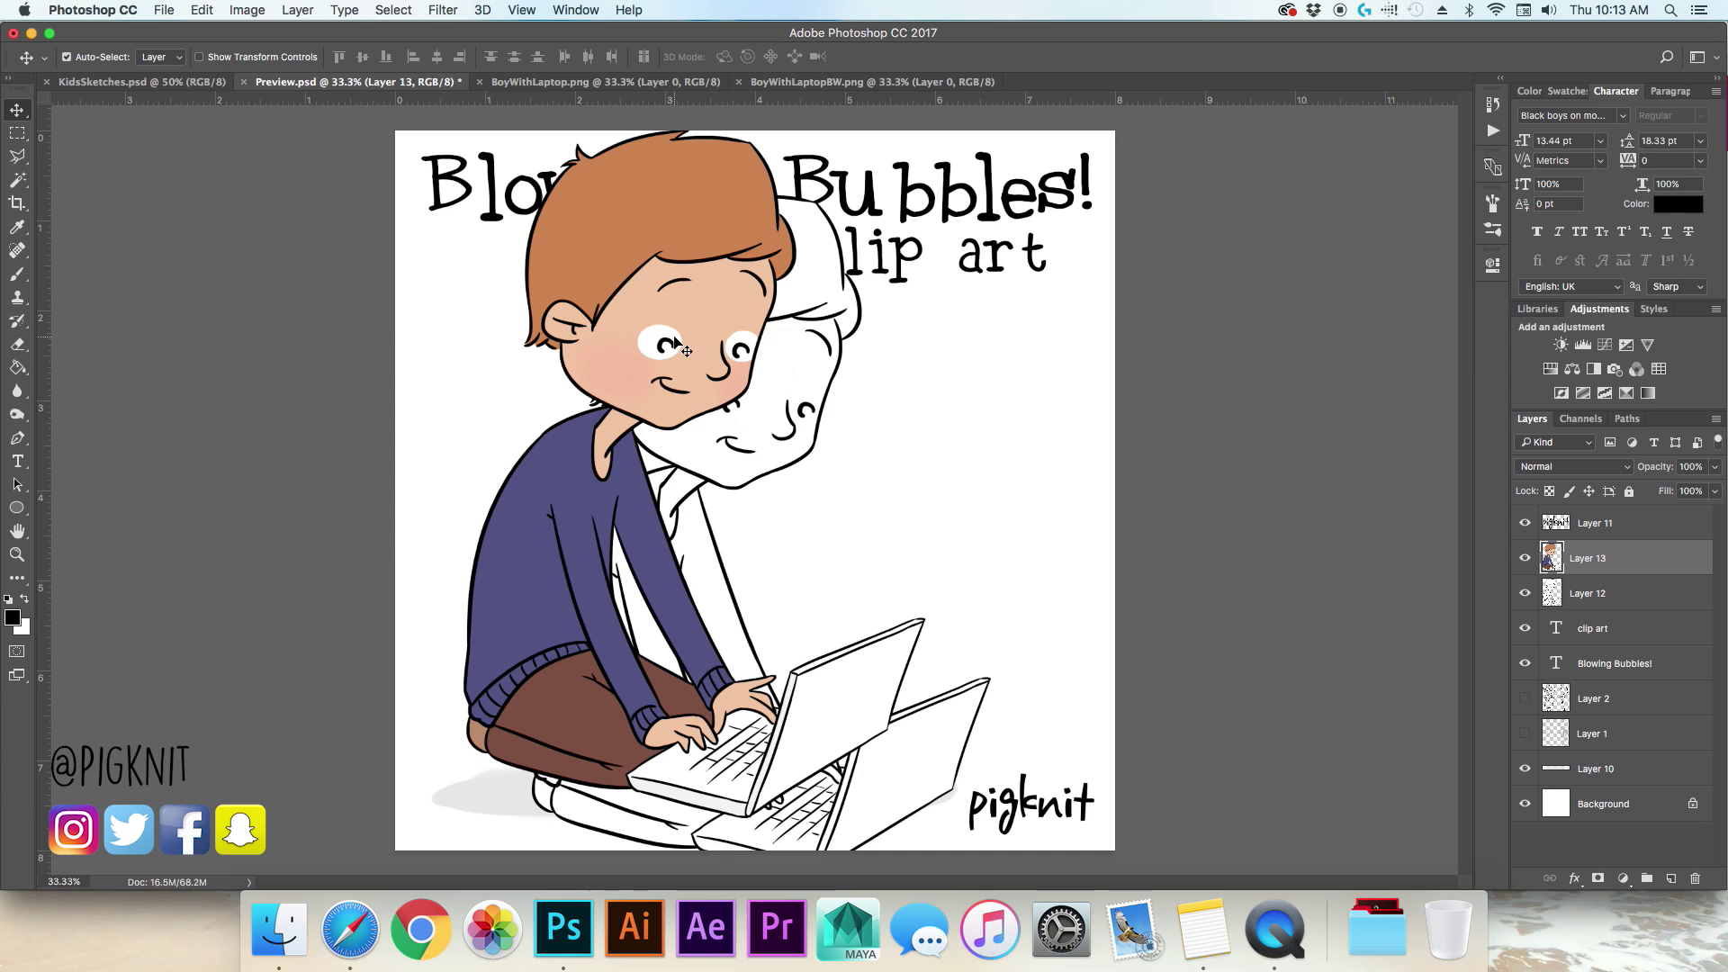
left_click(1600, 594, "shift")
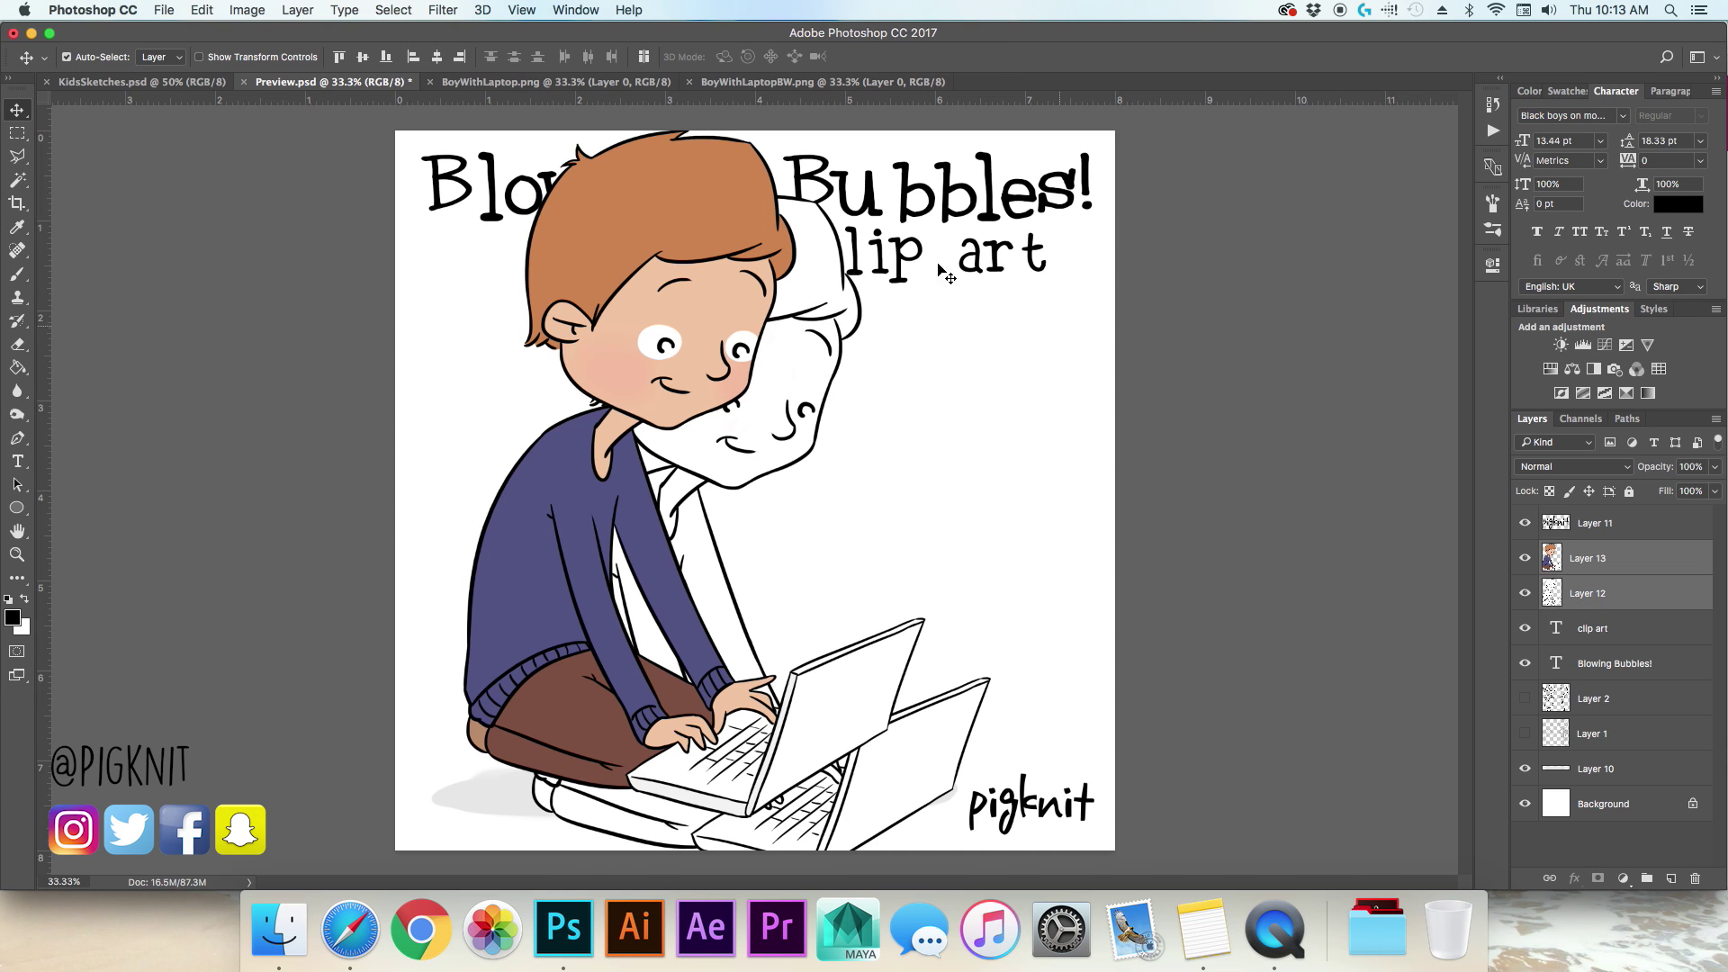
left_click(363, 57)
left_click(438, 57)
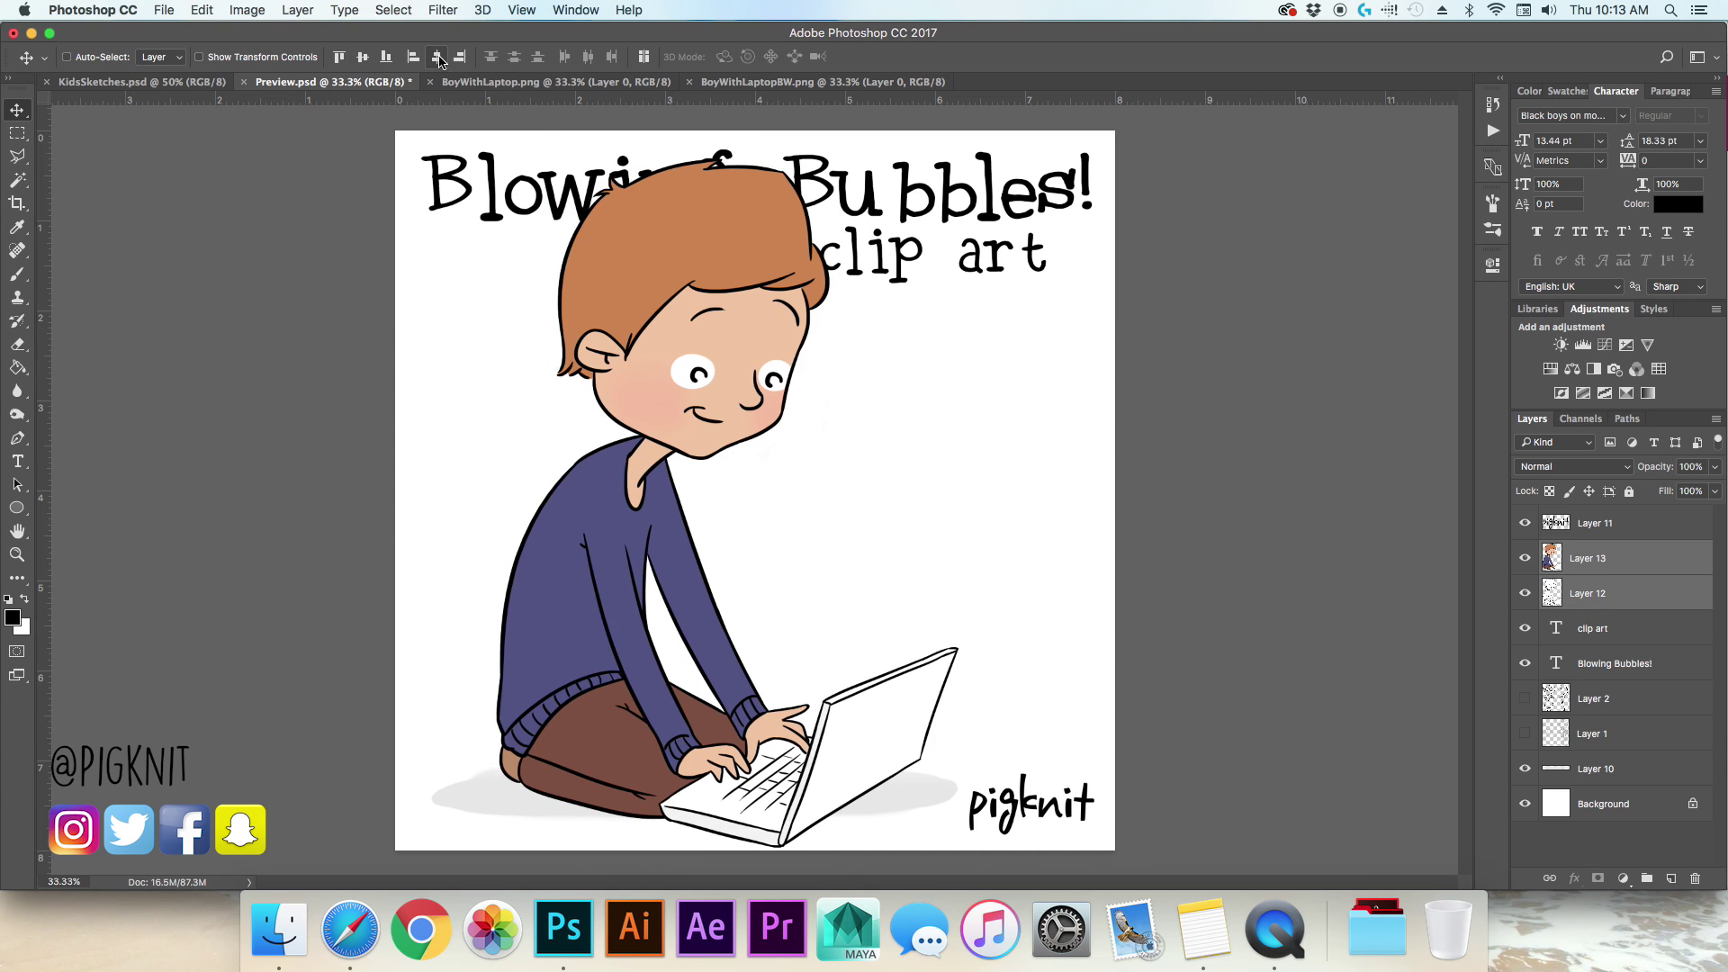
key("super+t")
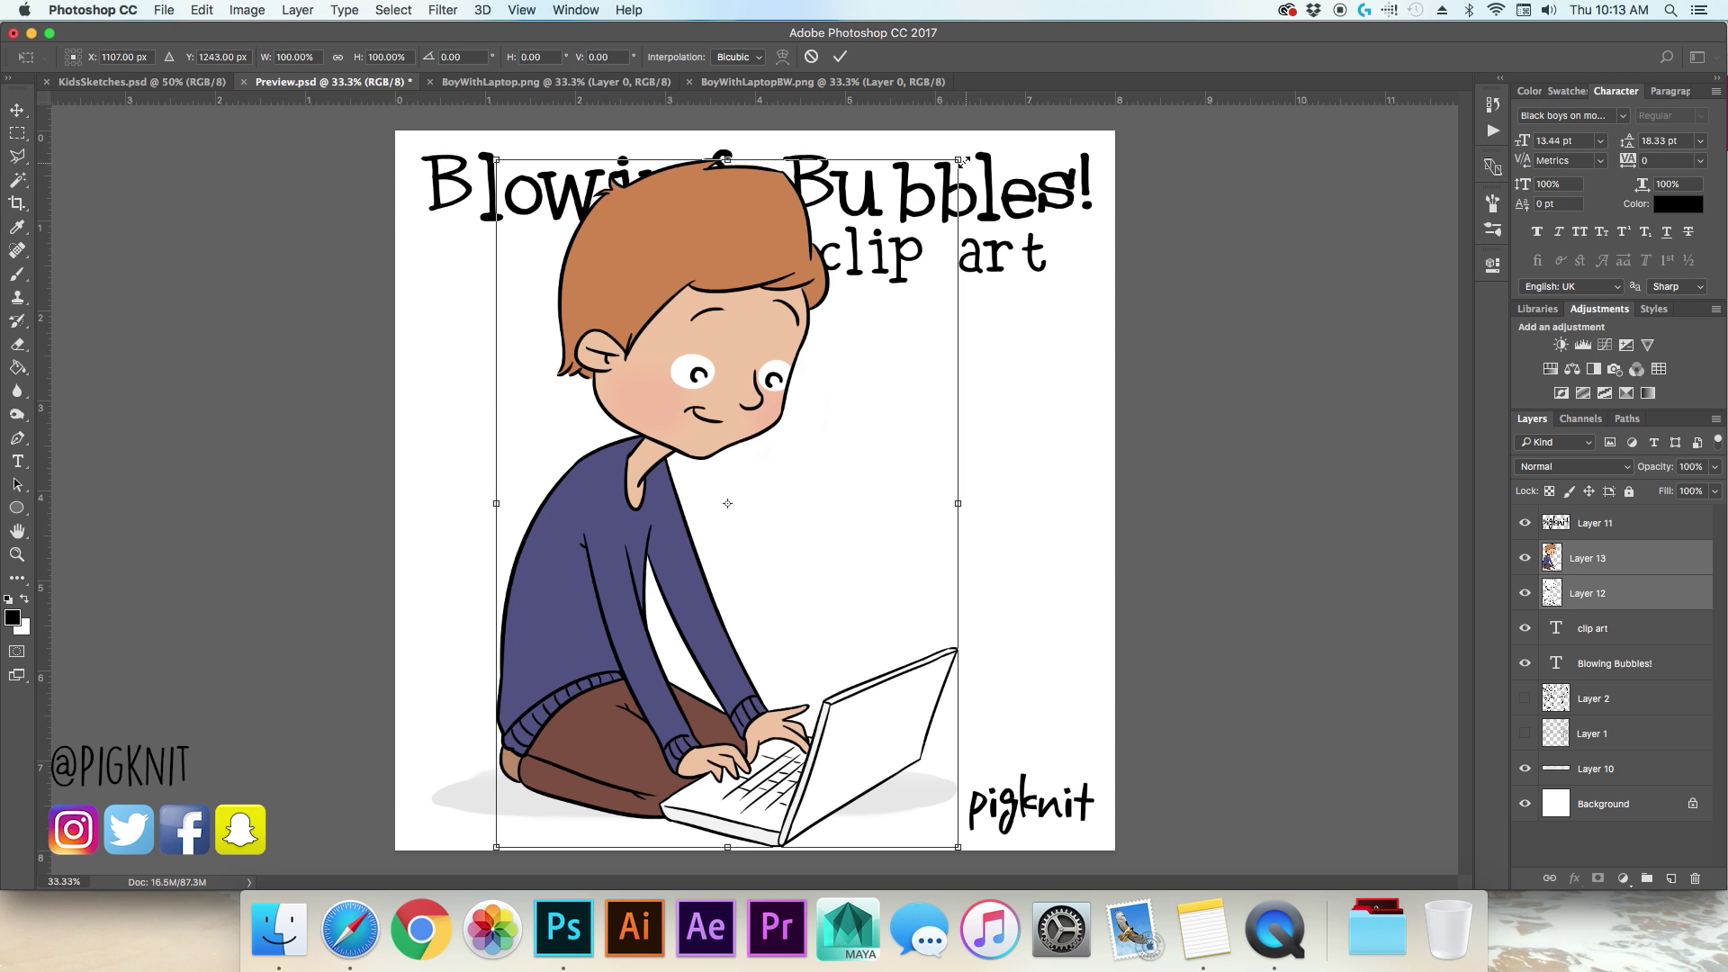
left_click_drag(961, 162, 666, 328)
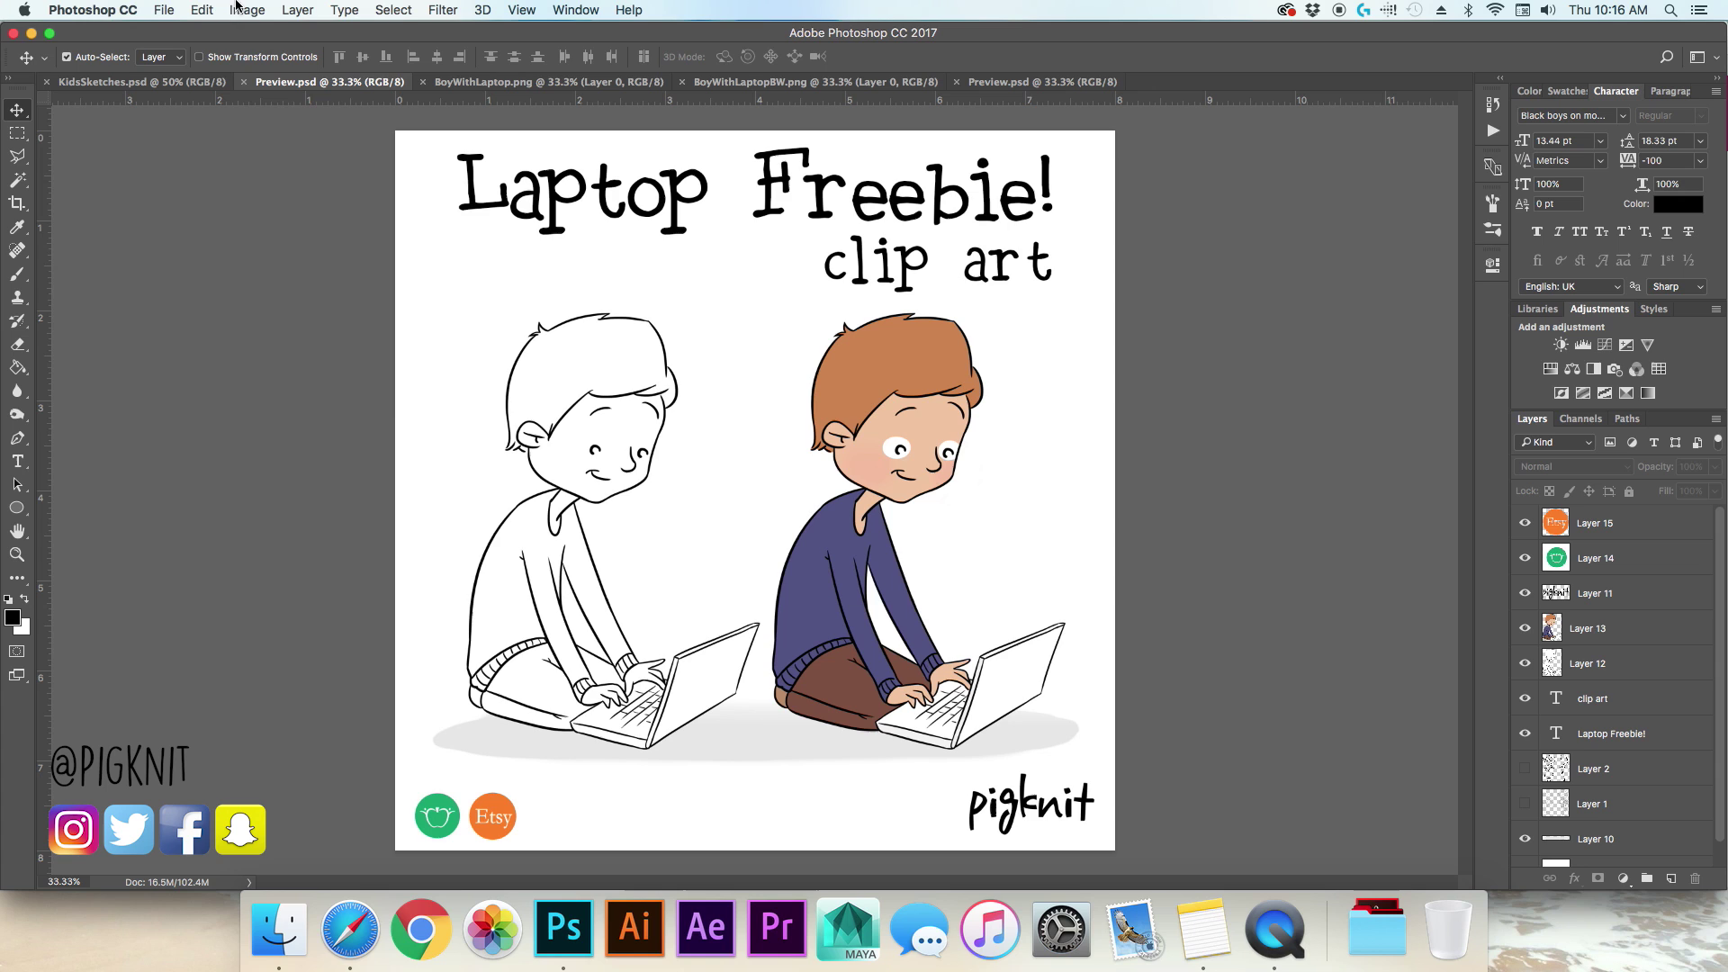
Step: Change Preview.psd's resolution from 300 to 150 pixels/inch in Image Size, giving 1200 × 1200 px
left_click(256, 9)
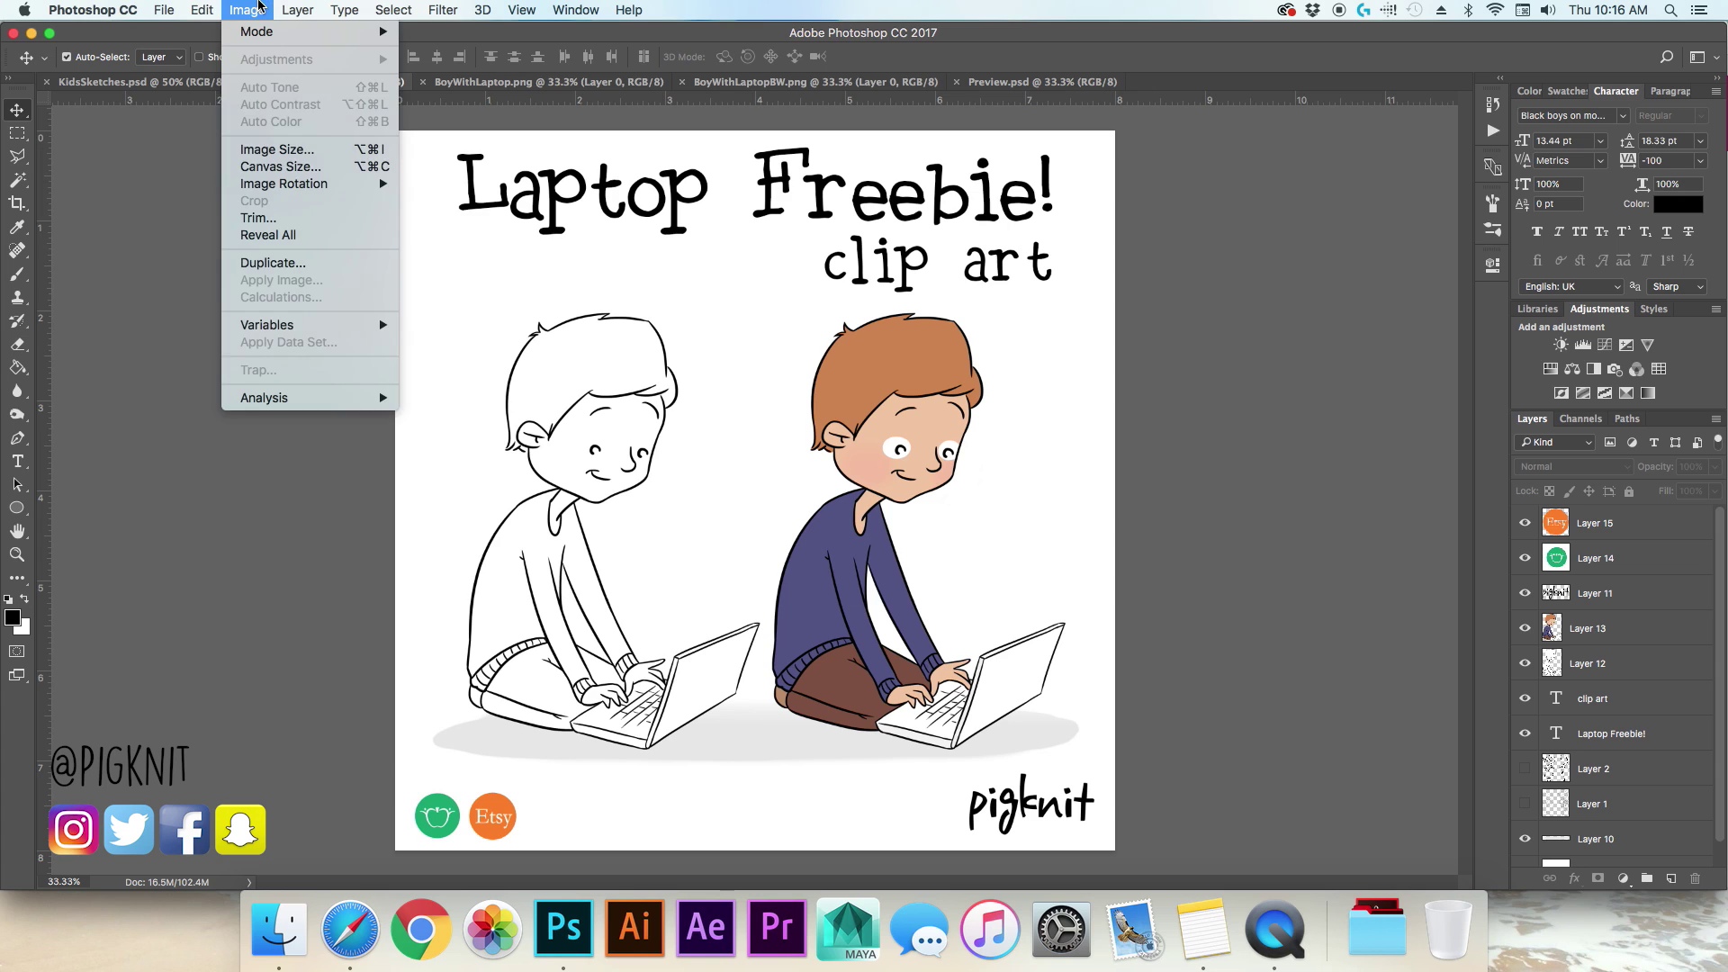
left_click(300, 153)
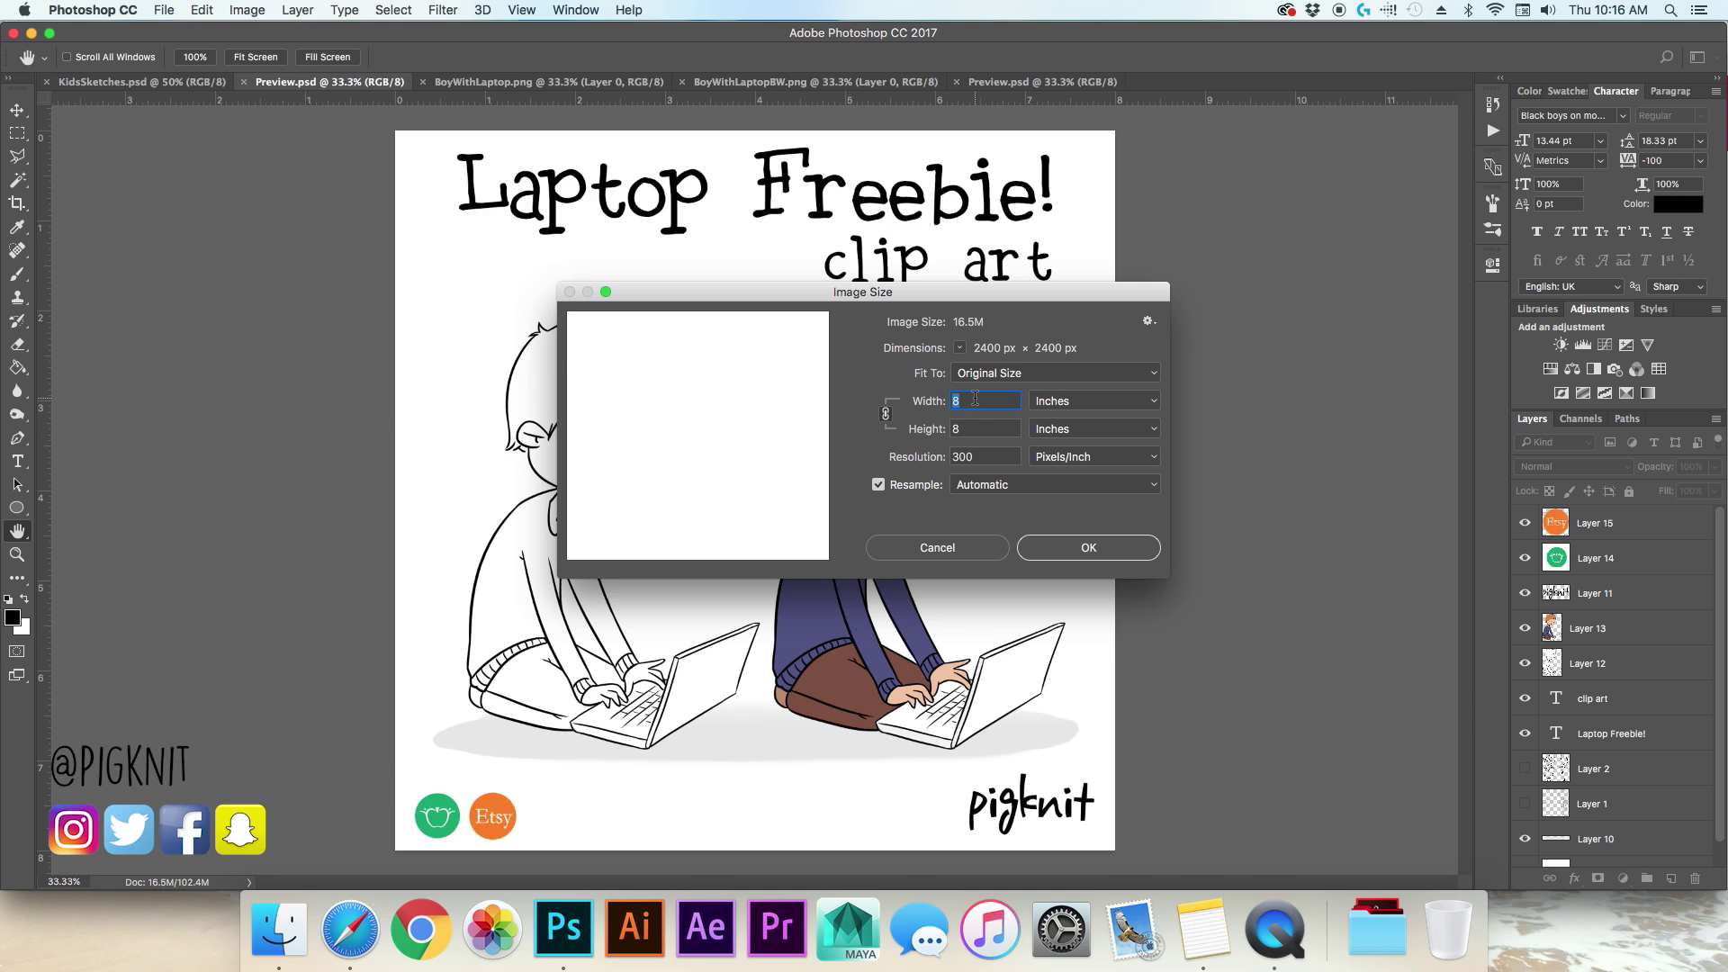
left_click_drag(997, 462, 899, 447)
type("150")
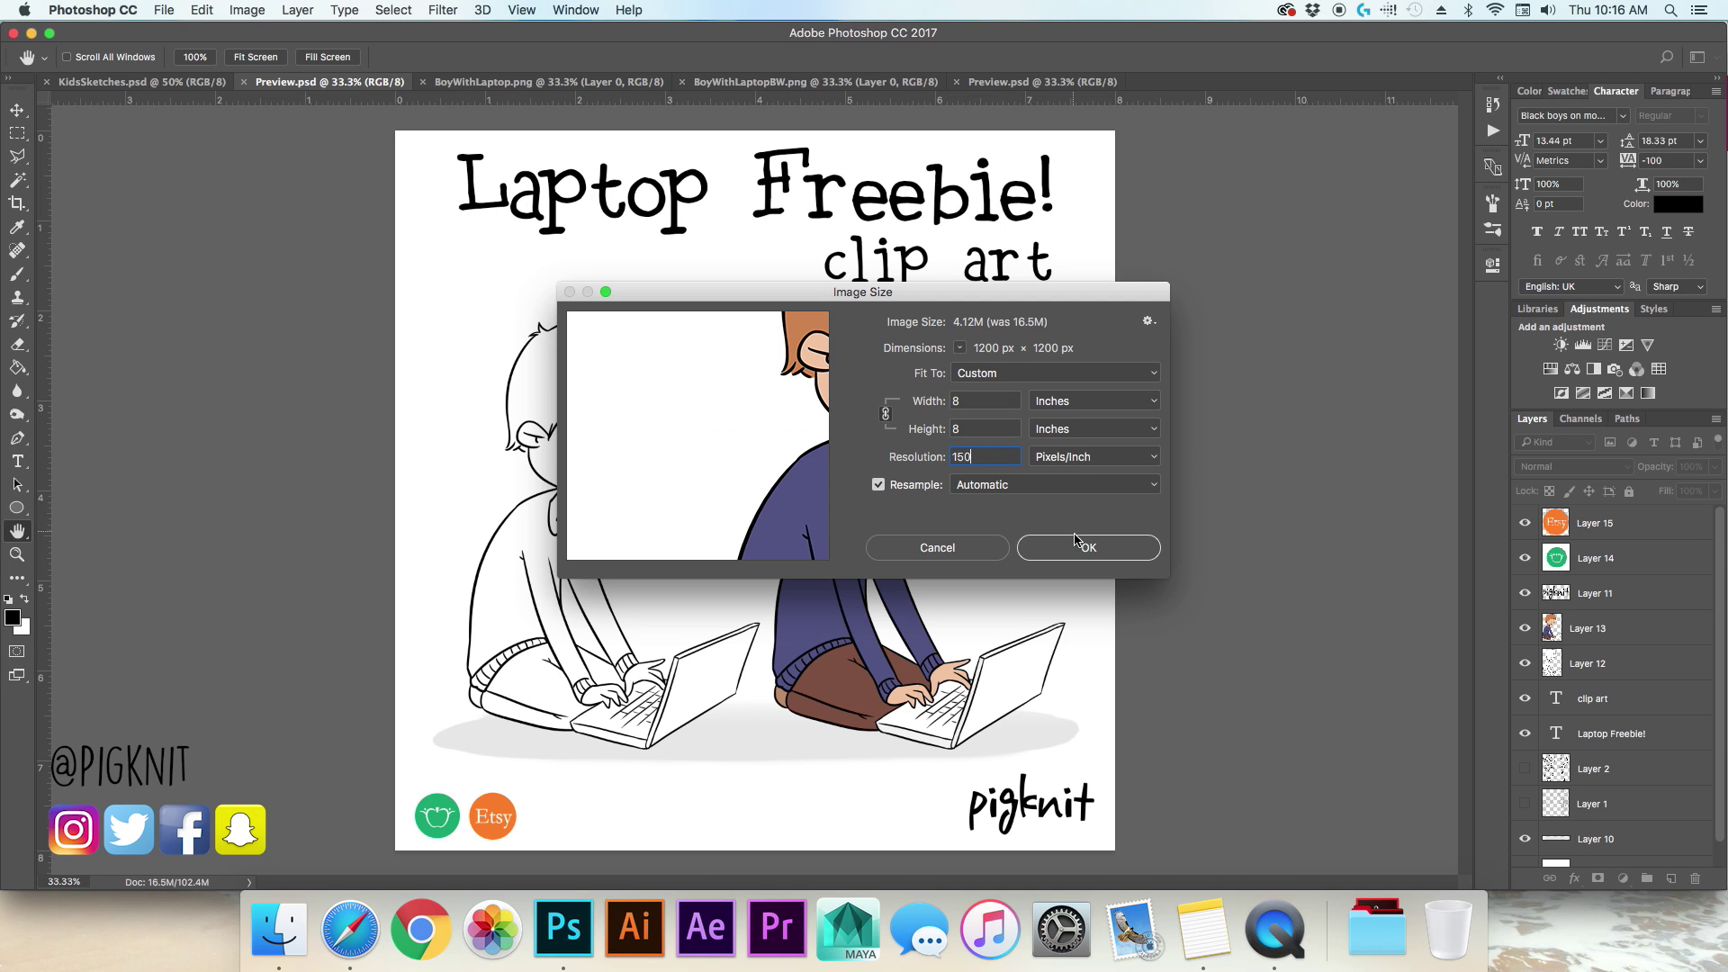
key("Return")
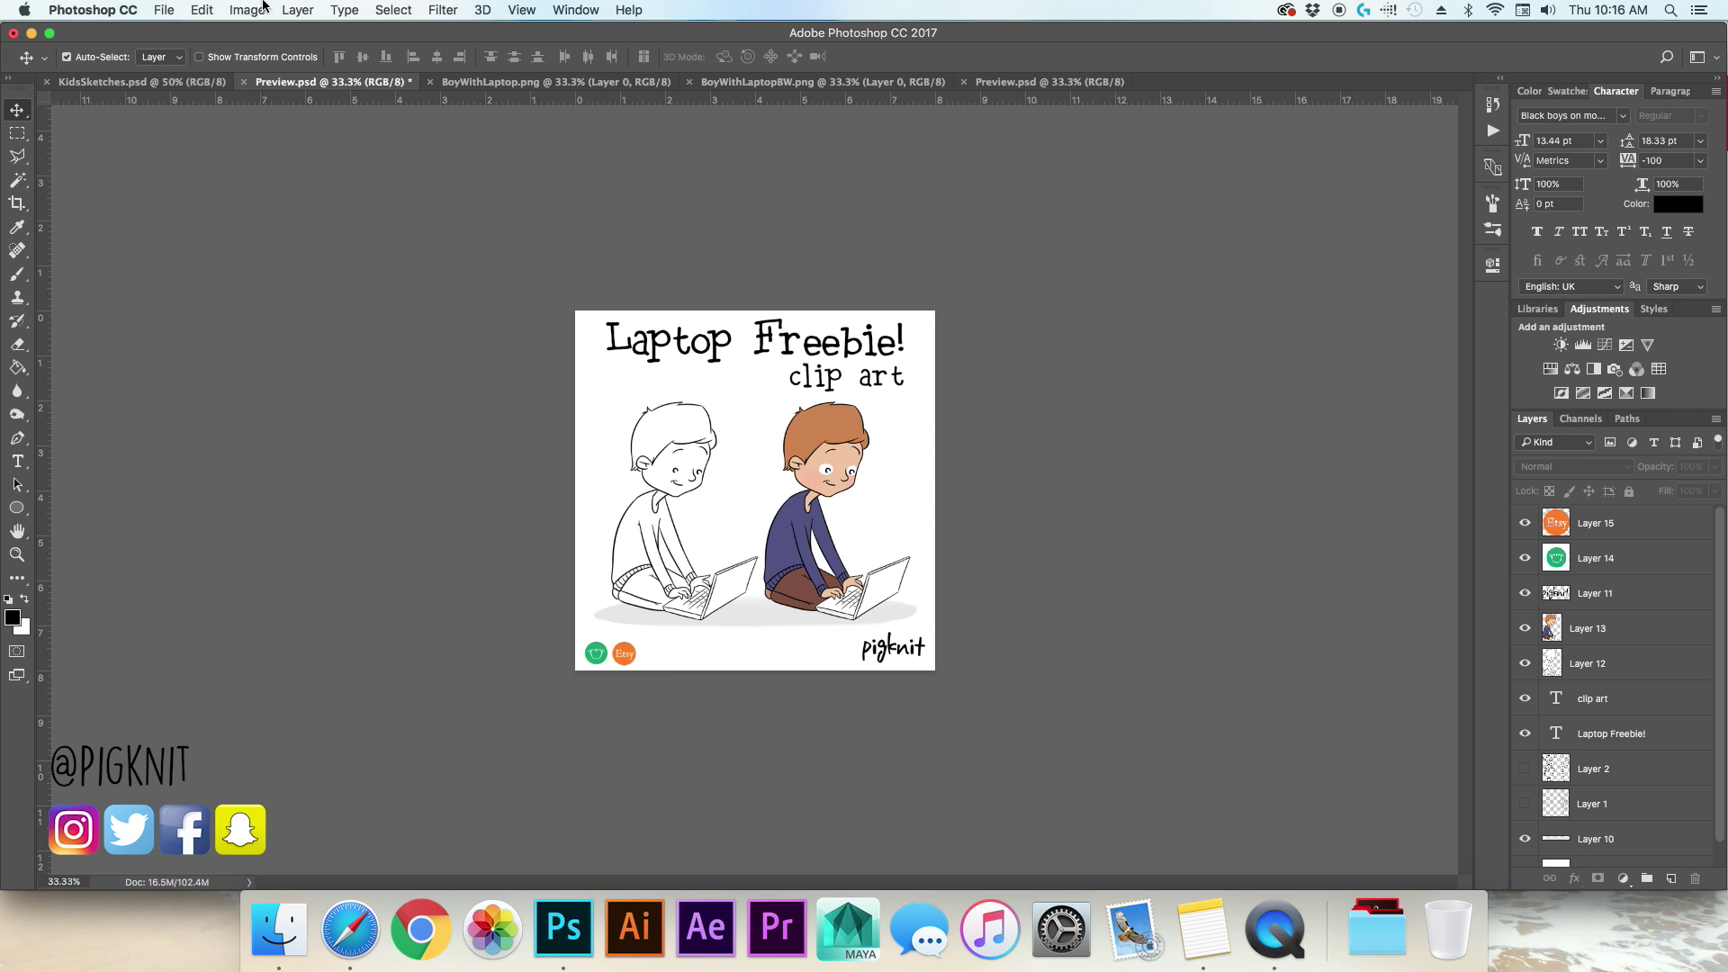
Step: Export the Laptop Freebie preview as a JPEG with Save for Web (Legacy)
left_click(133, 7)
mouse_move(164, 9)
mouse_move(184, 258)
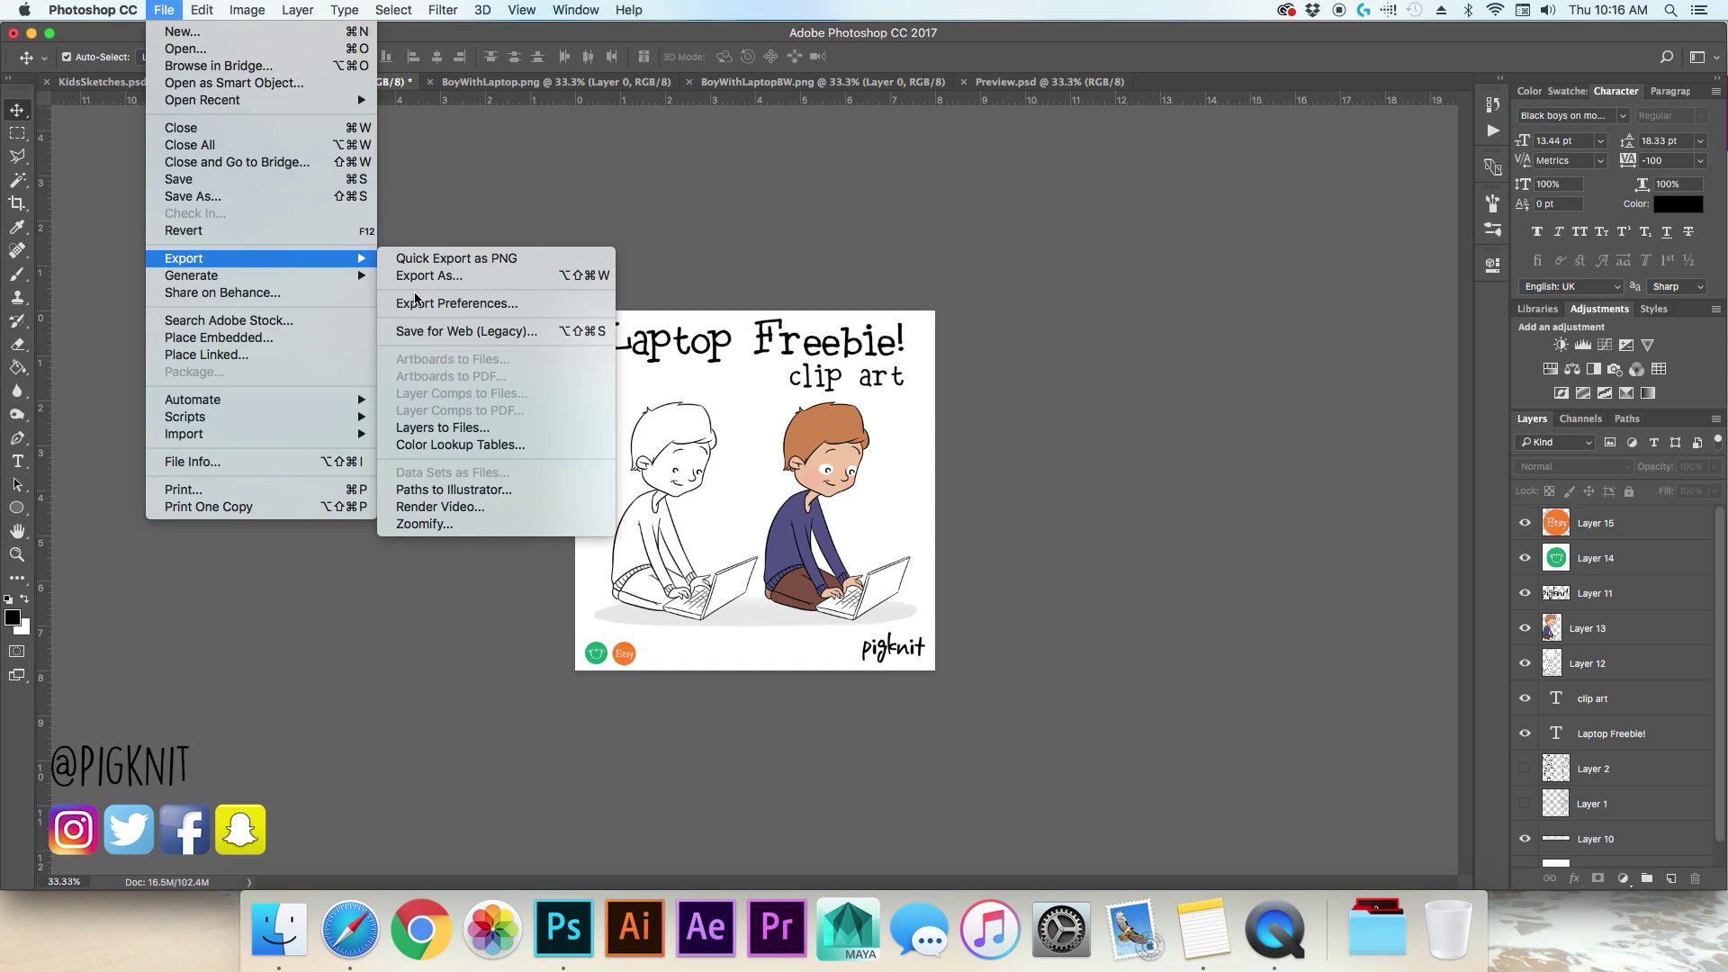
left_click(440, 330)
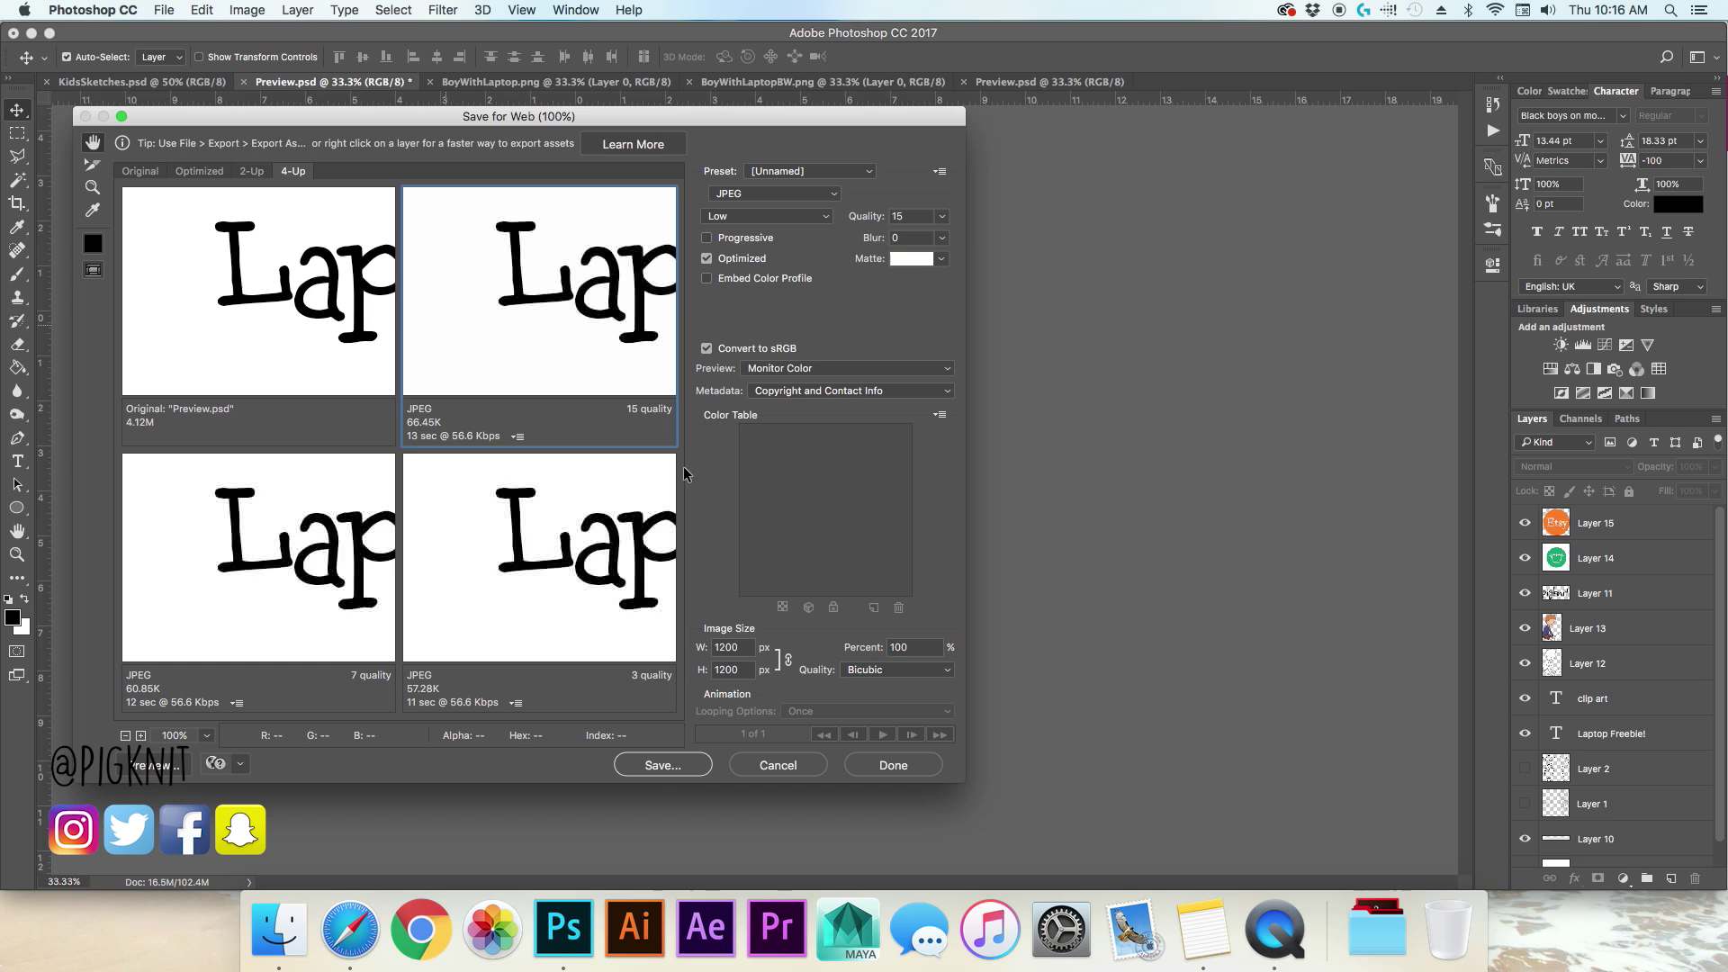
left_click(892, 764)
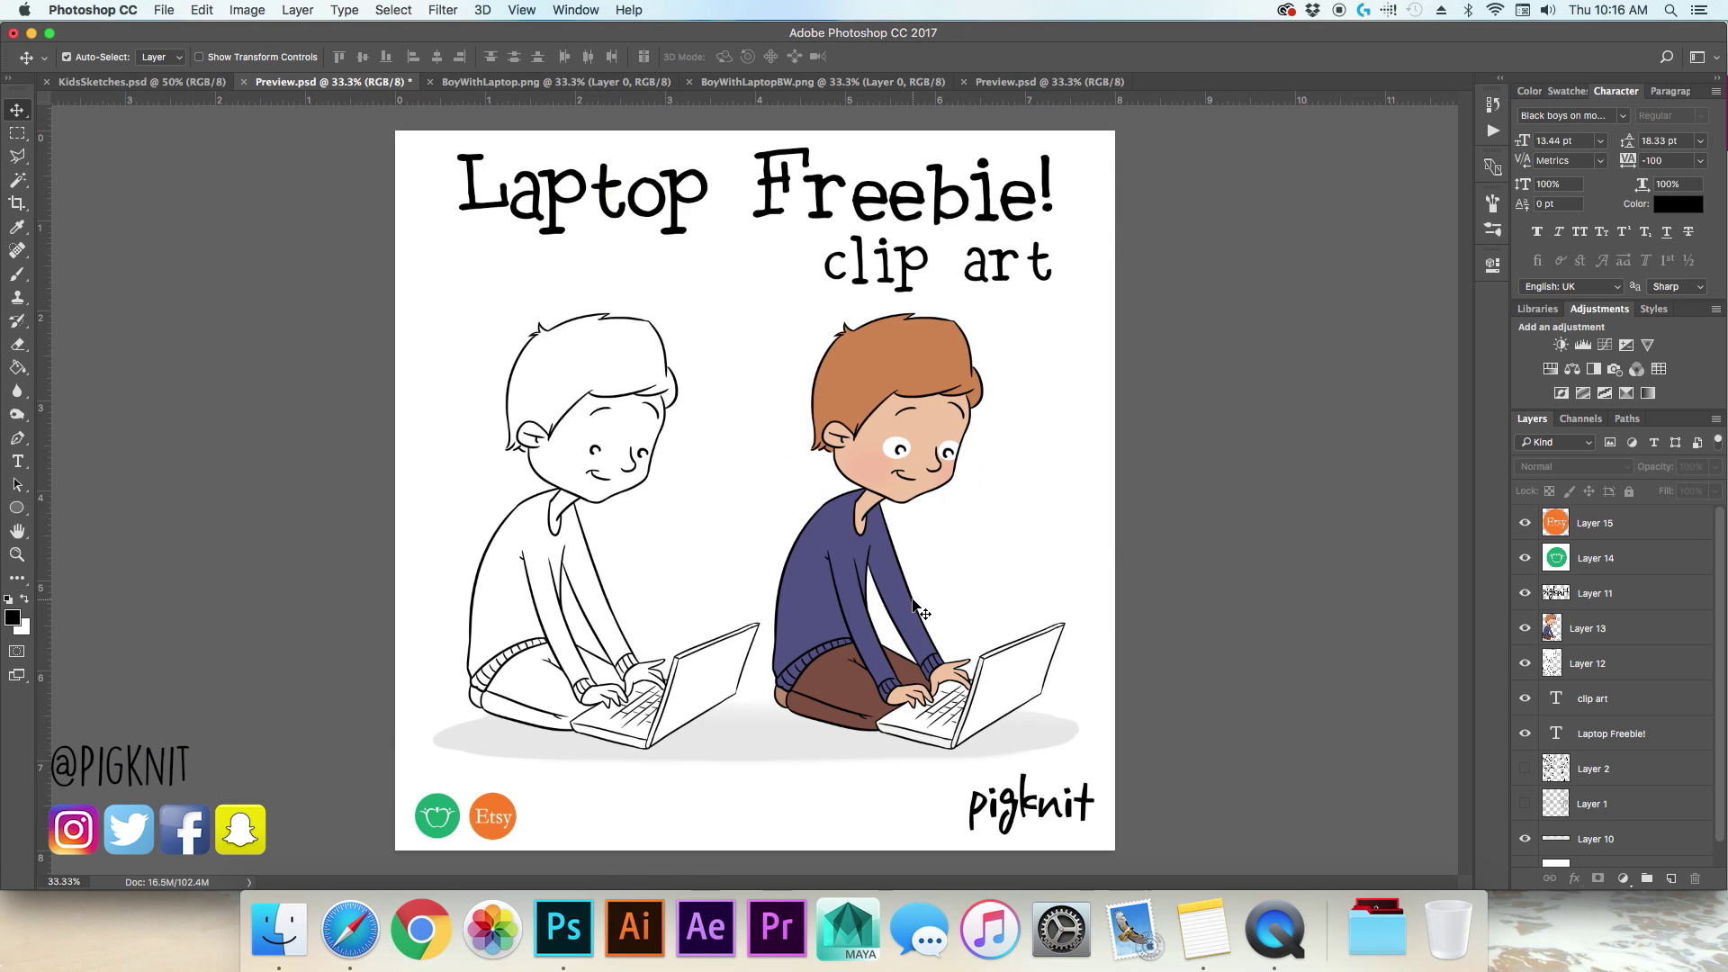
key("super+s")
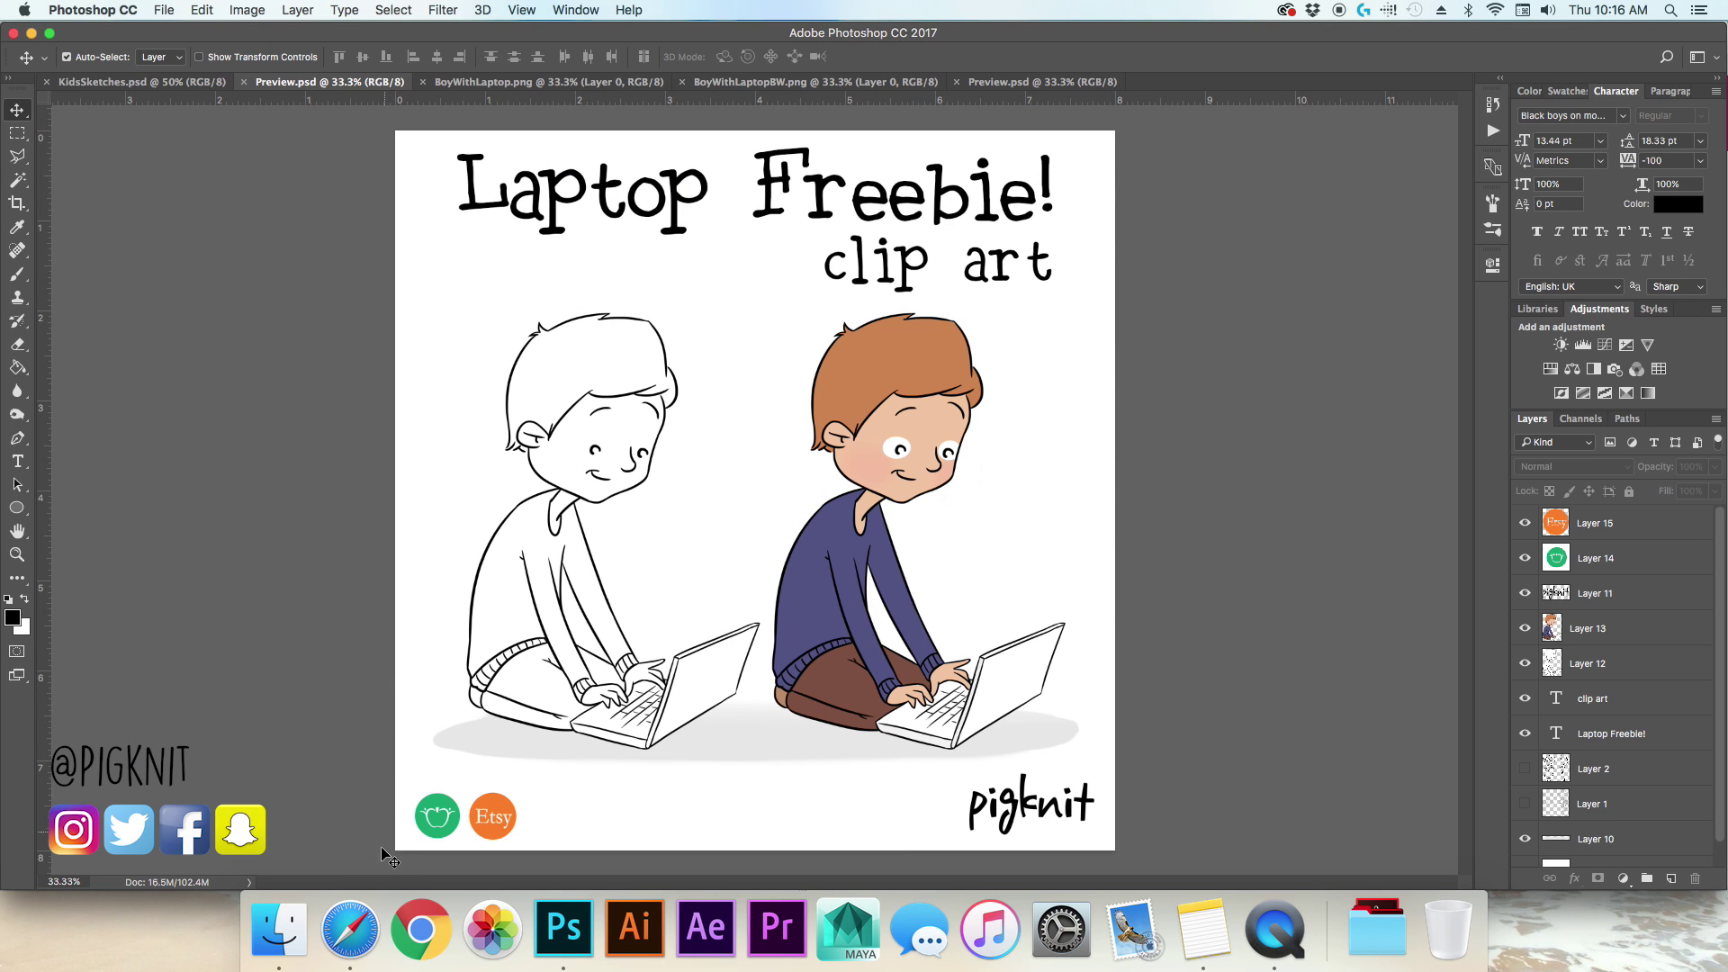
Step: Go to teacherspayteachers.com in Safari
left_click(32, 34)
key("super+l")
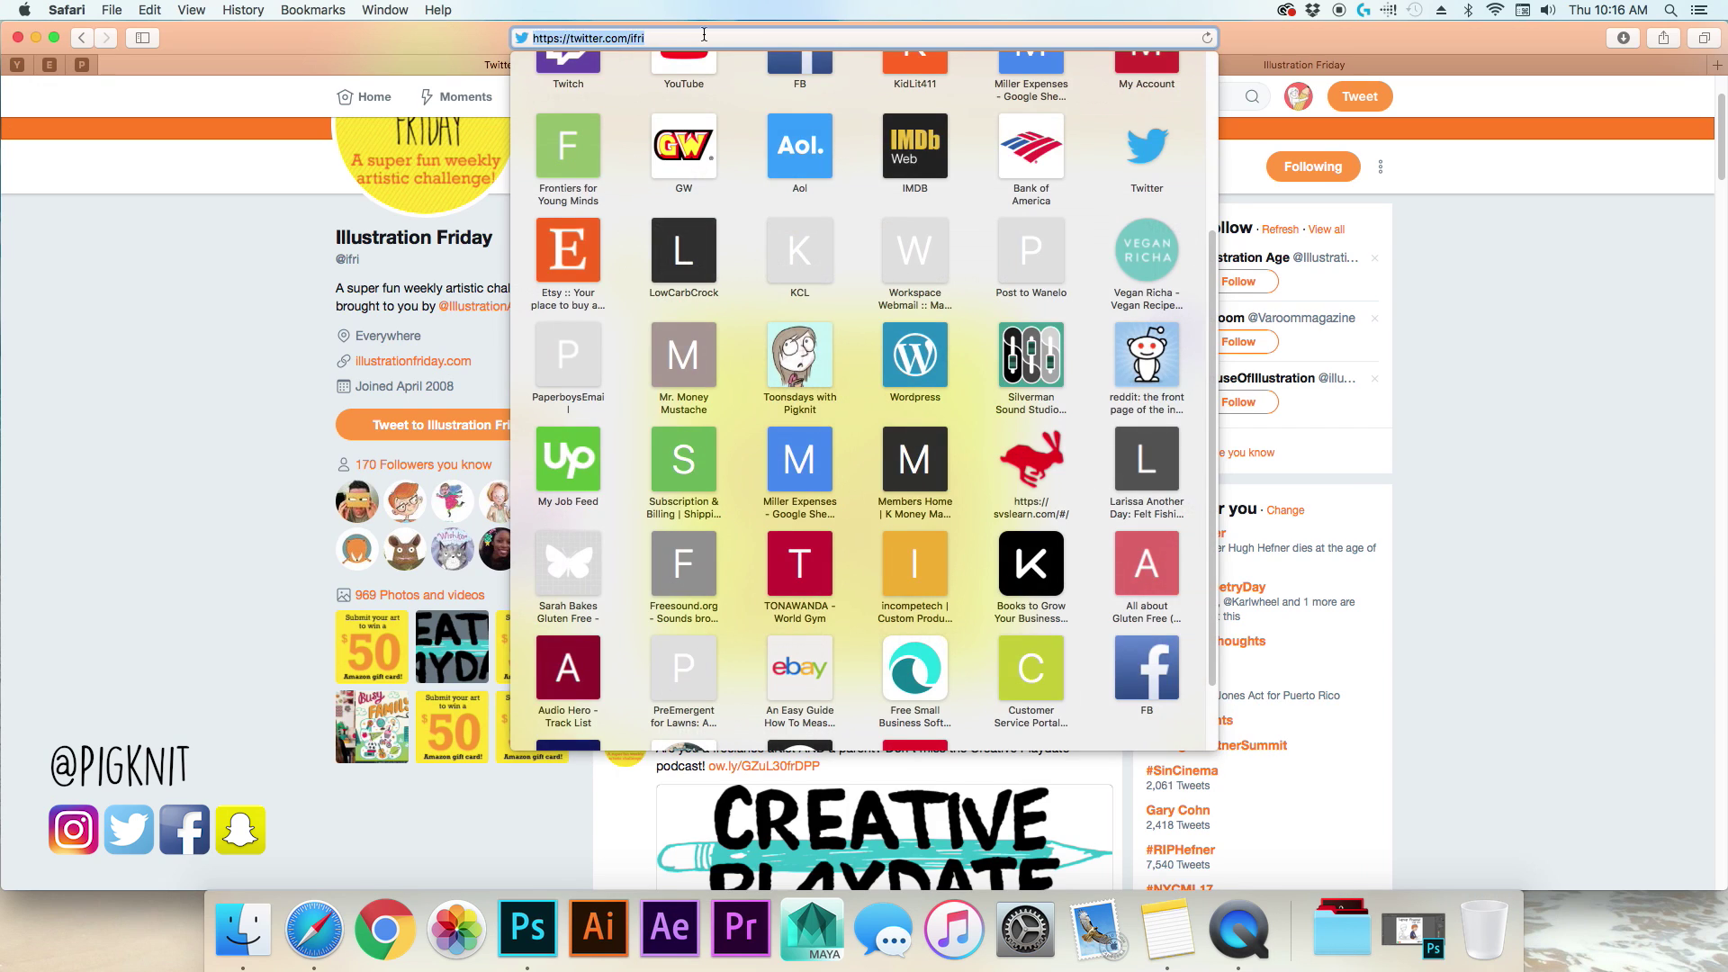
type("teacherspayteachers.com")
key("Return")
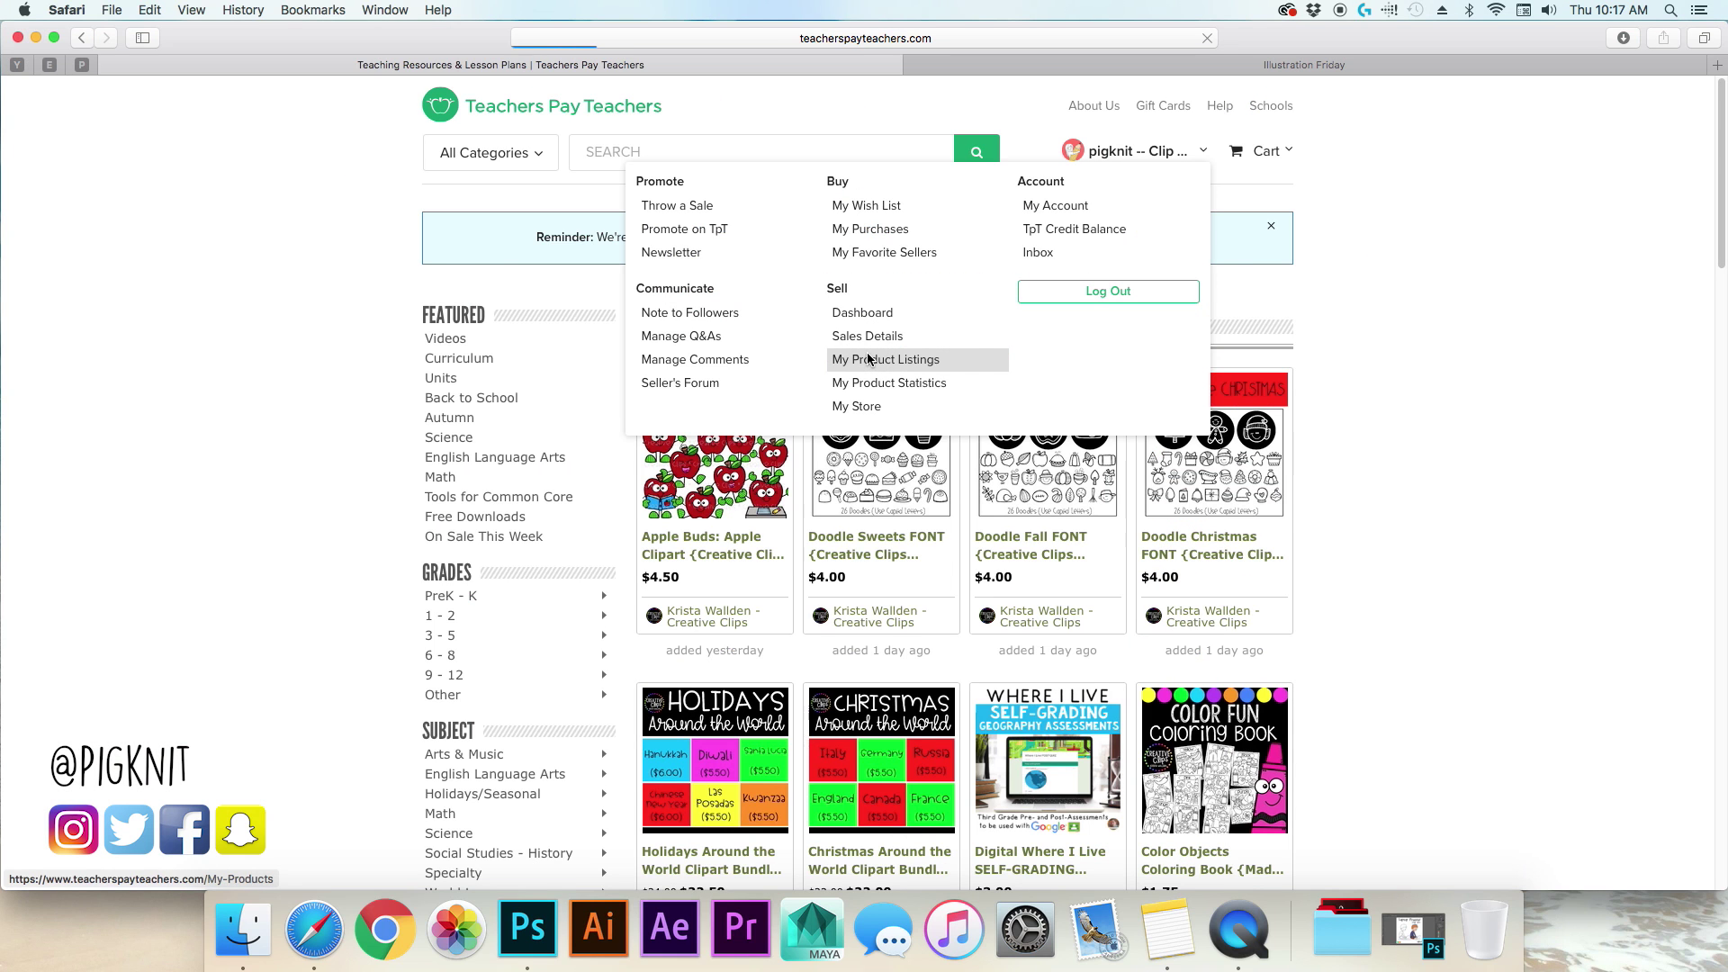
Step: From My Product Listings, add a new digital product and choose Upload Resource
left_click(869, 359)
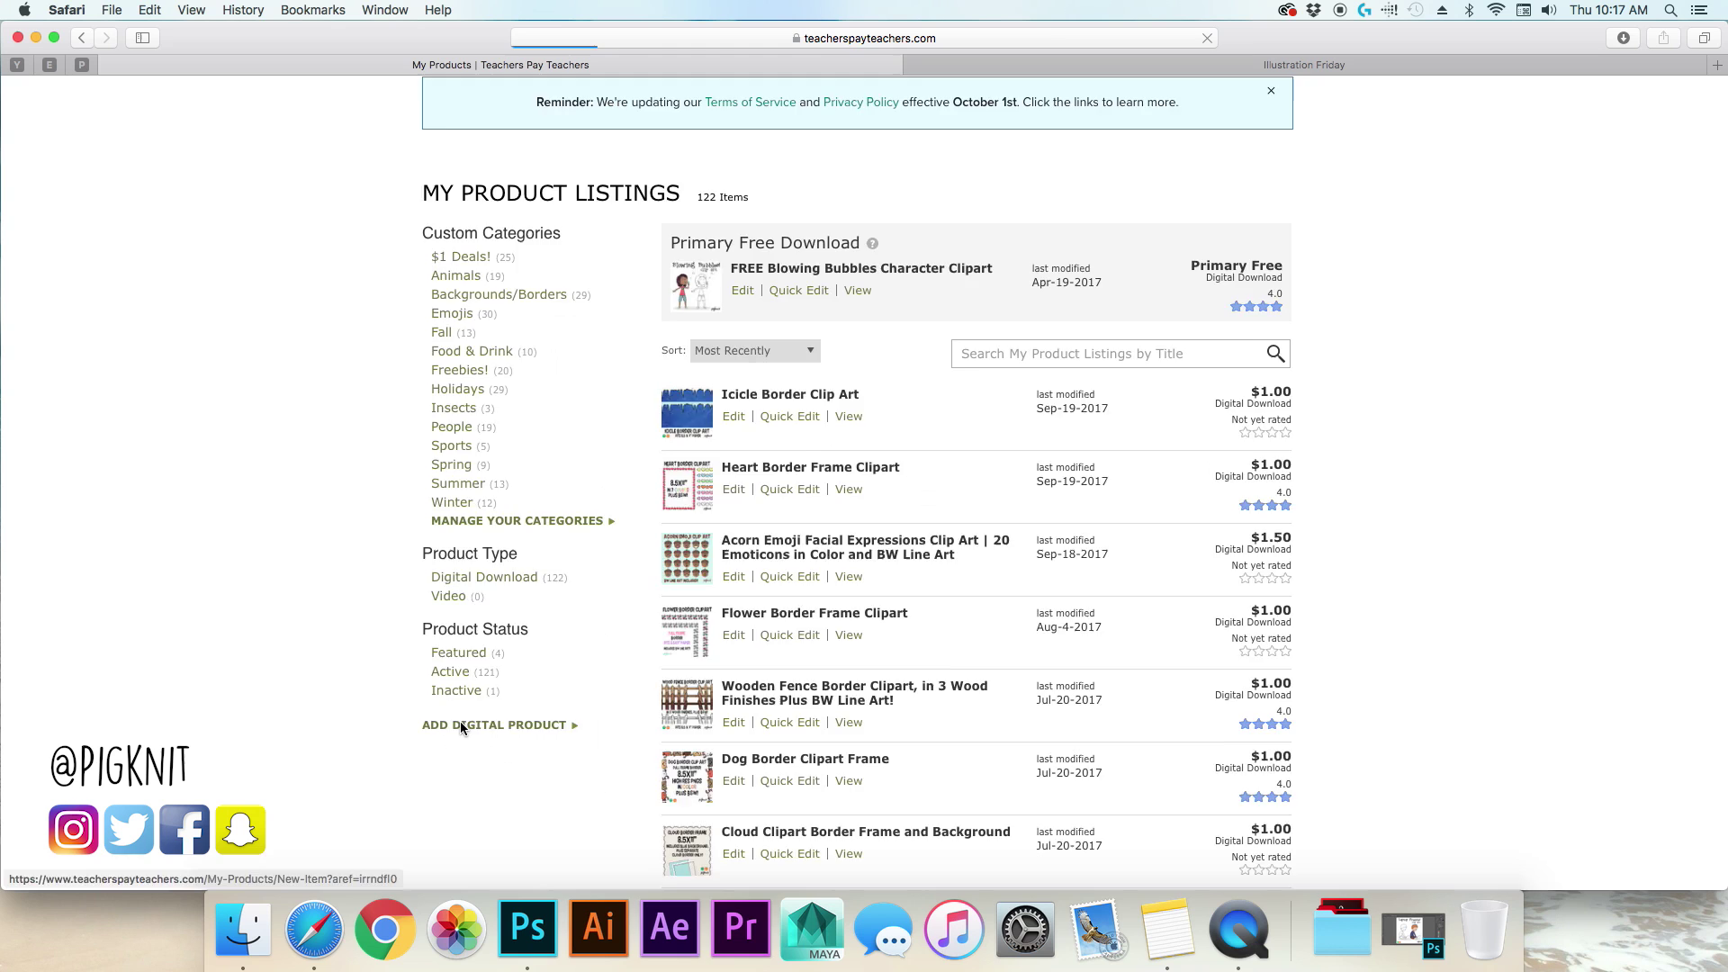
left_click(461, 720)
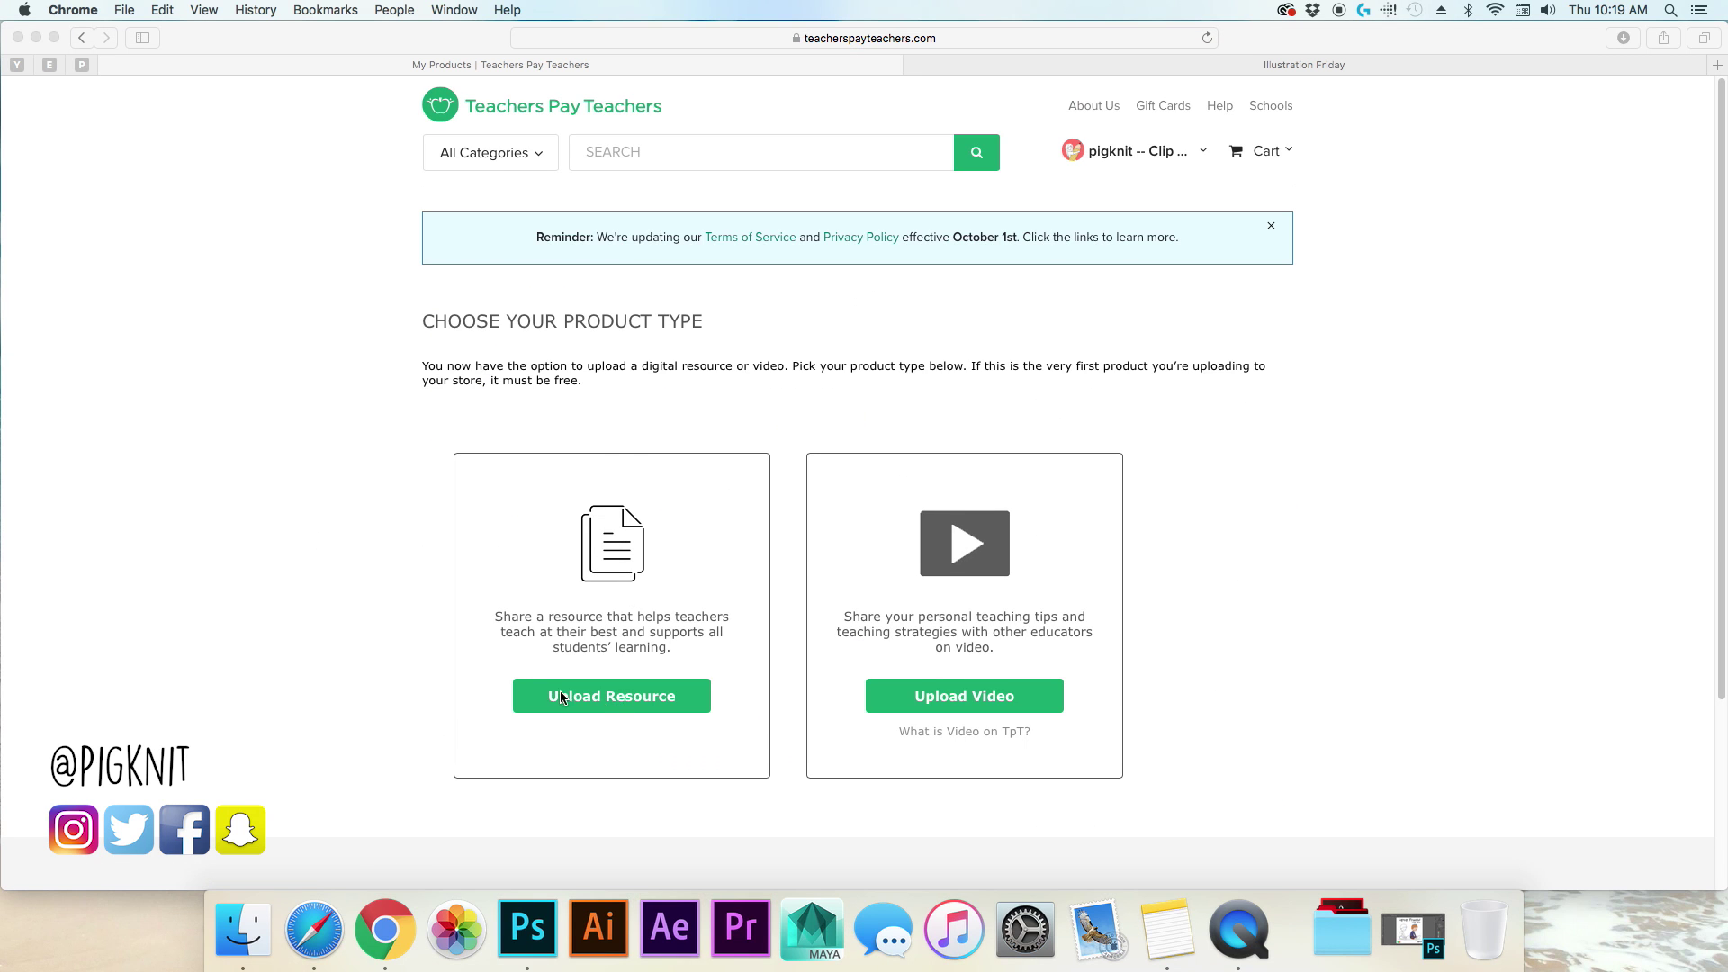
left_click(328, 561)
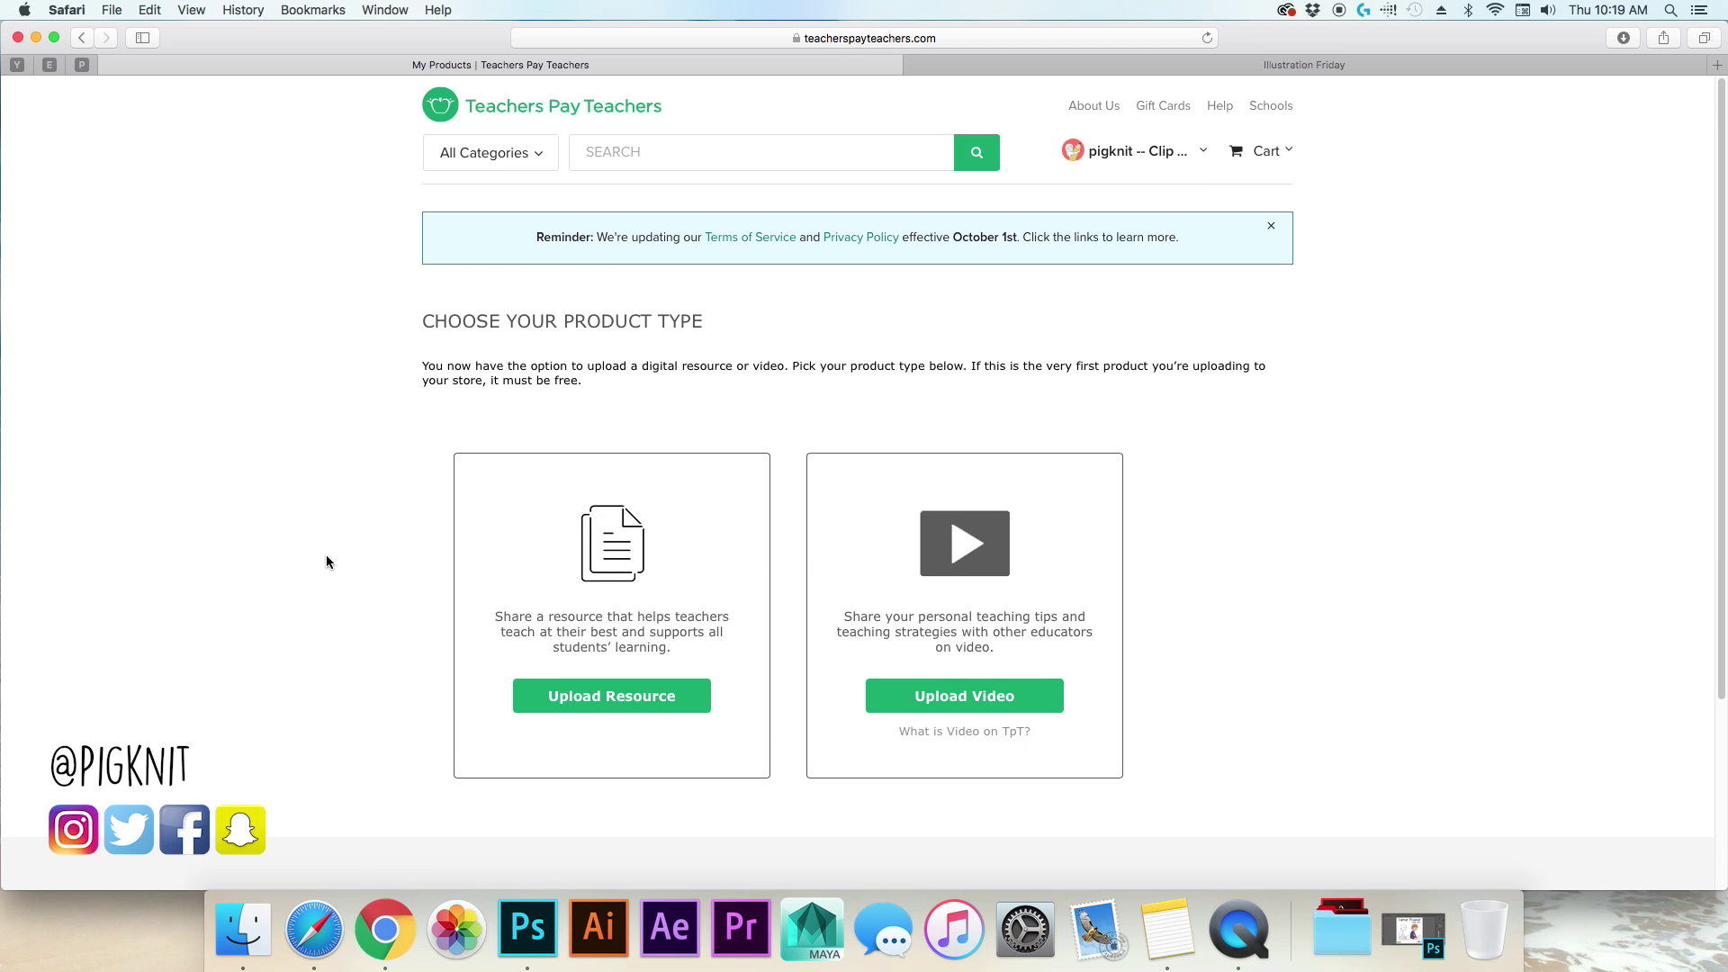
left_click(621, 693)
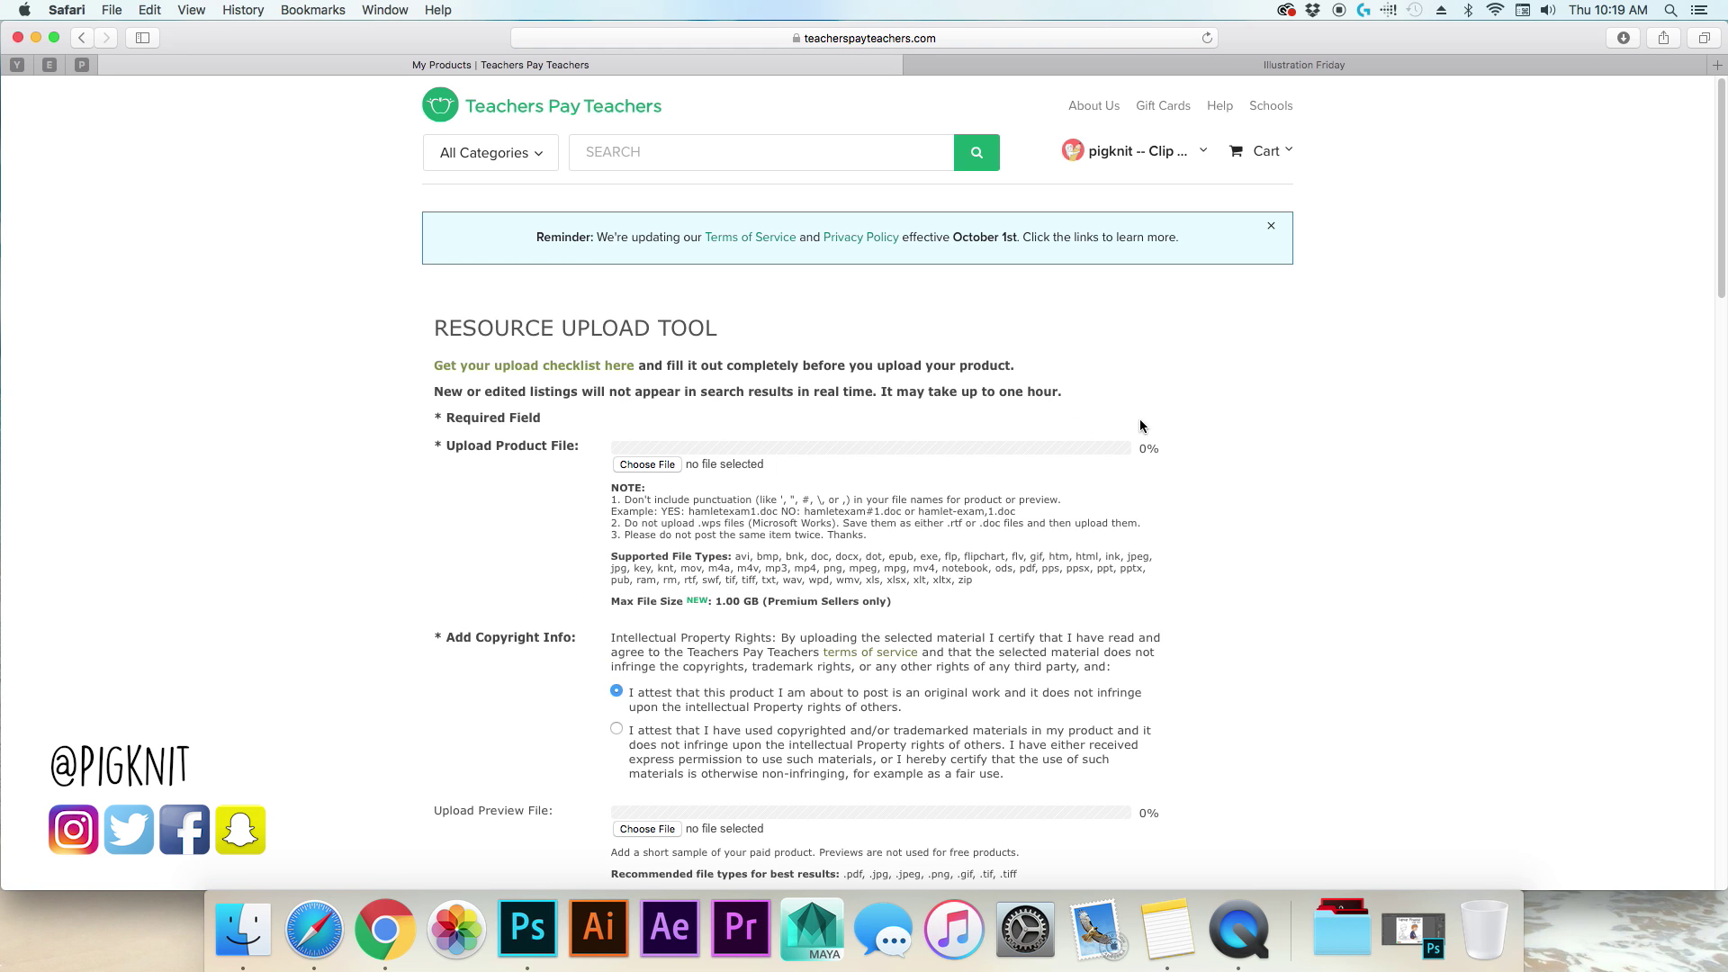
Step: Choose PigknitBoyWithLaptop.zip from the KidLaptop folder as the product file to upload
left_click(646, 466)
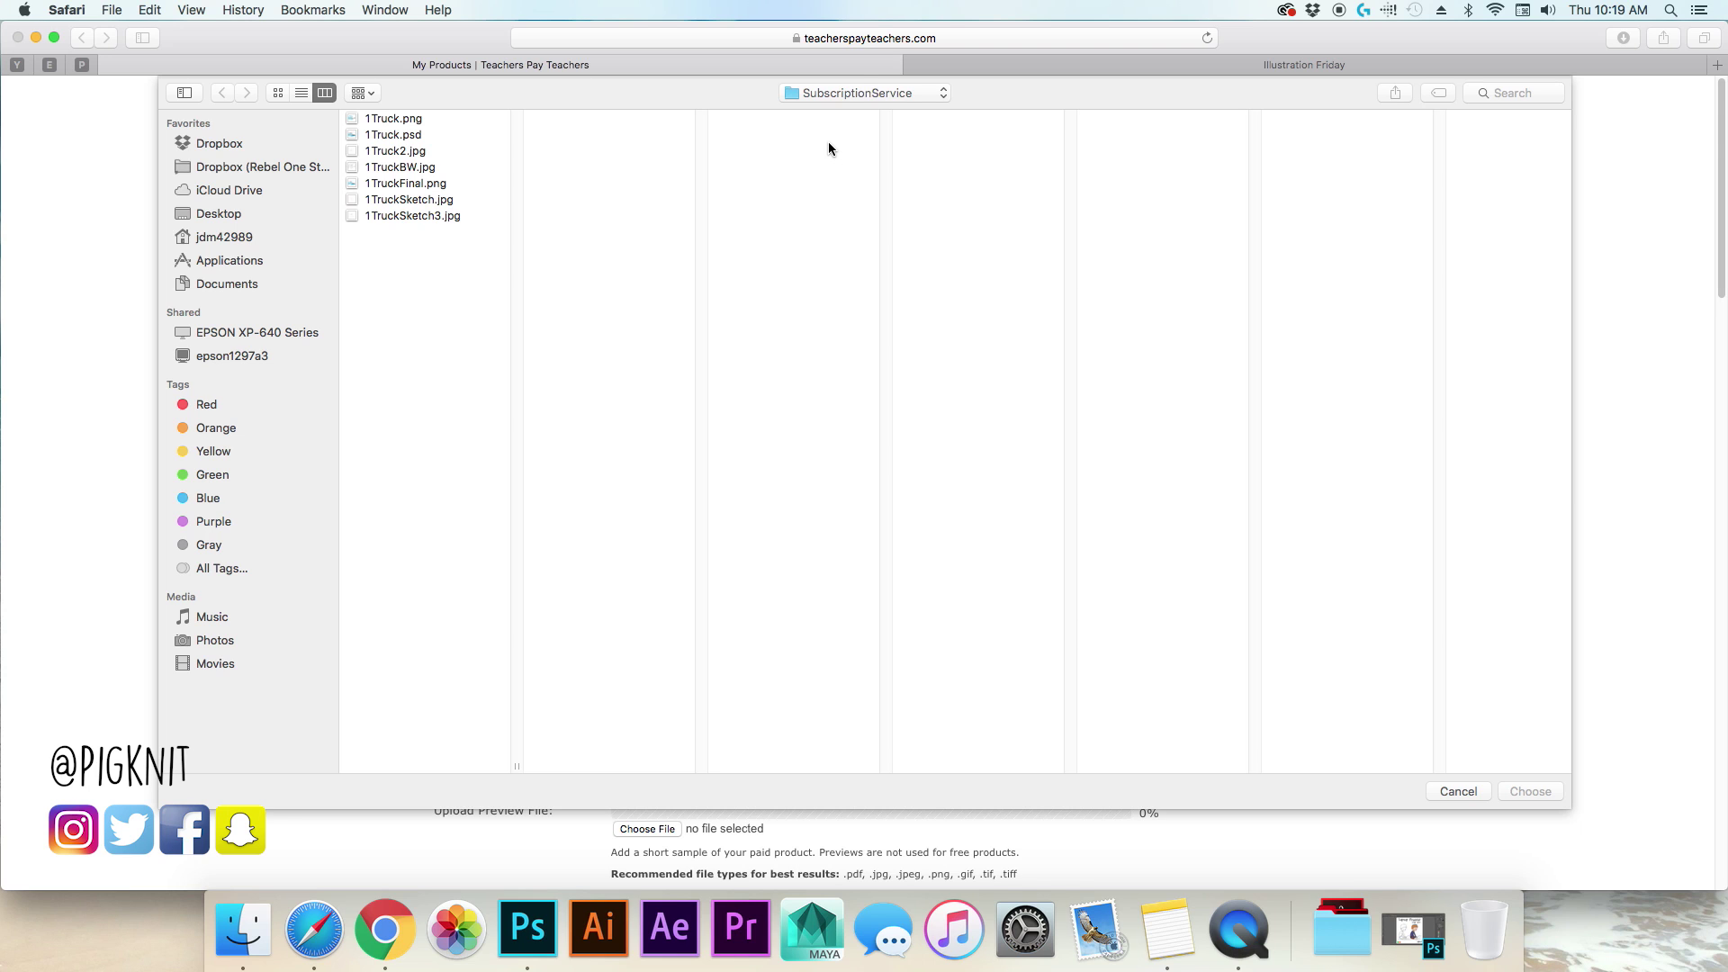
left_click(842, 93)
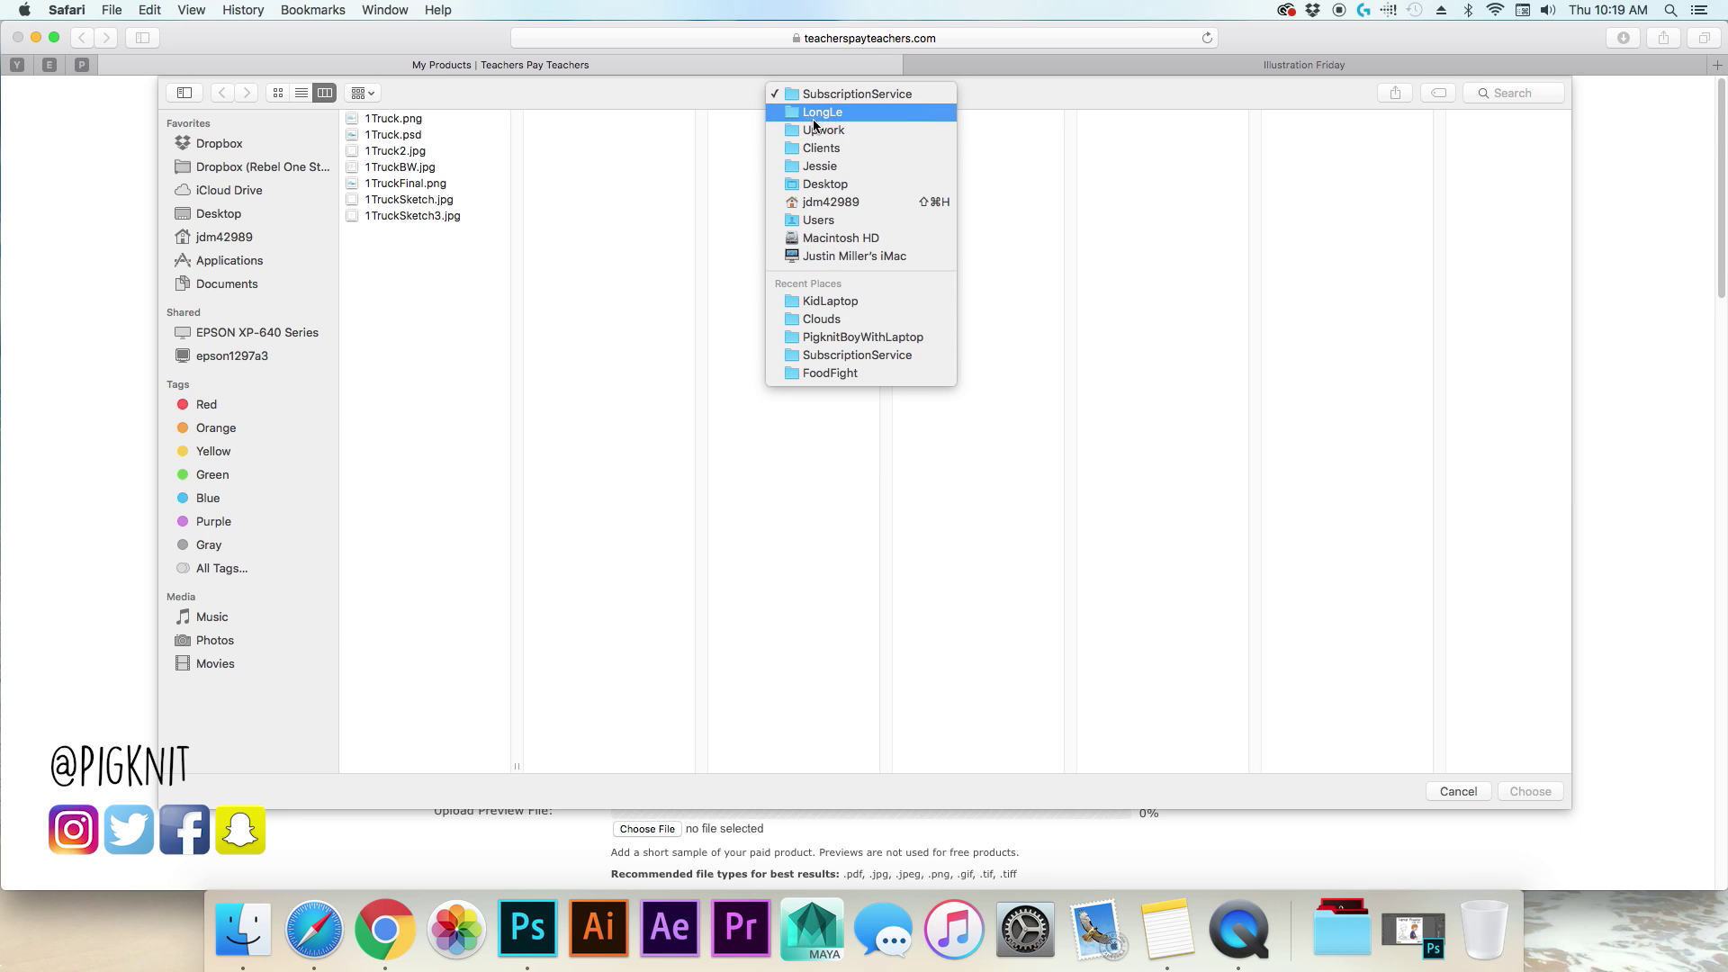
left_click(898, 300)
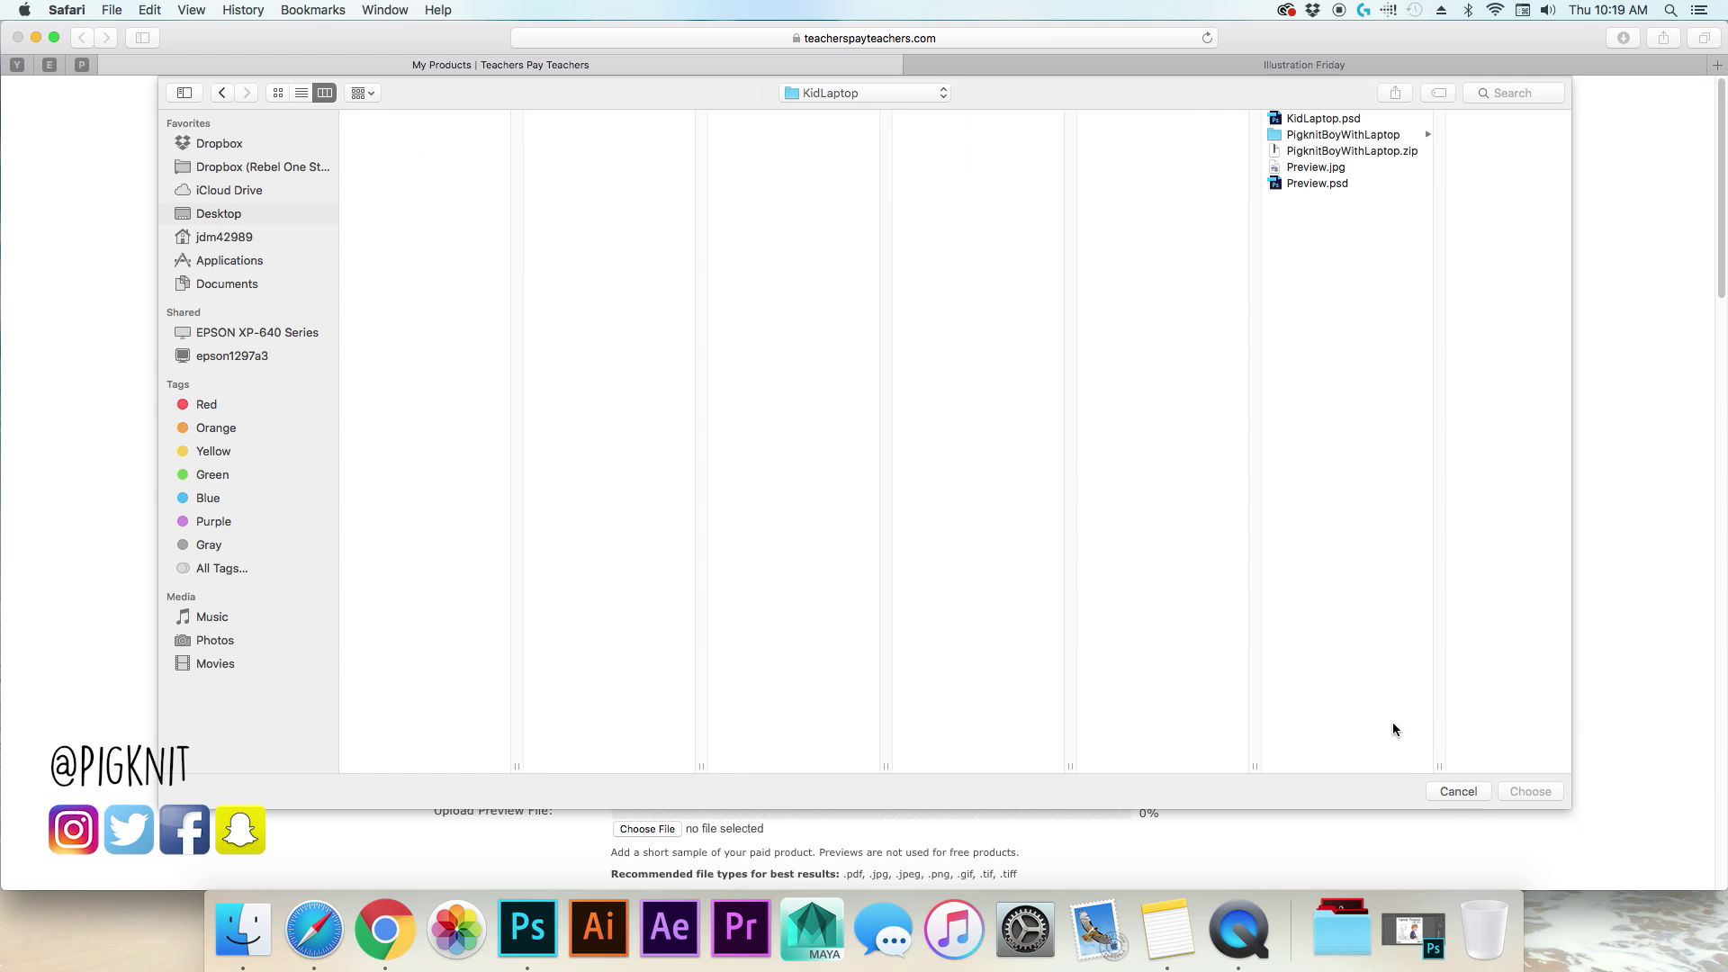
left_click(1454, 791)
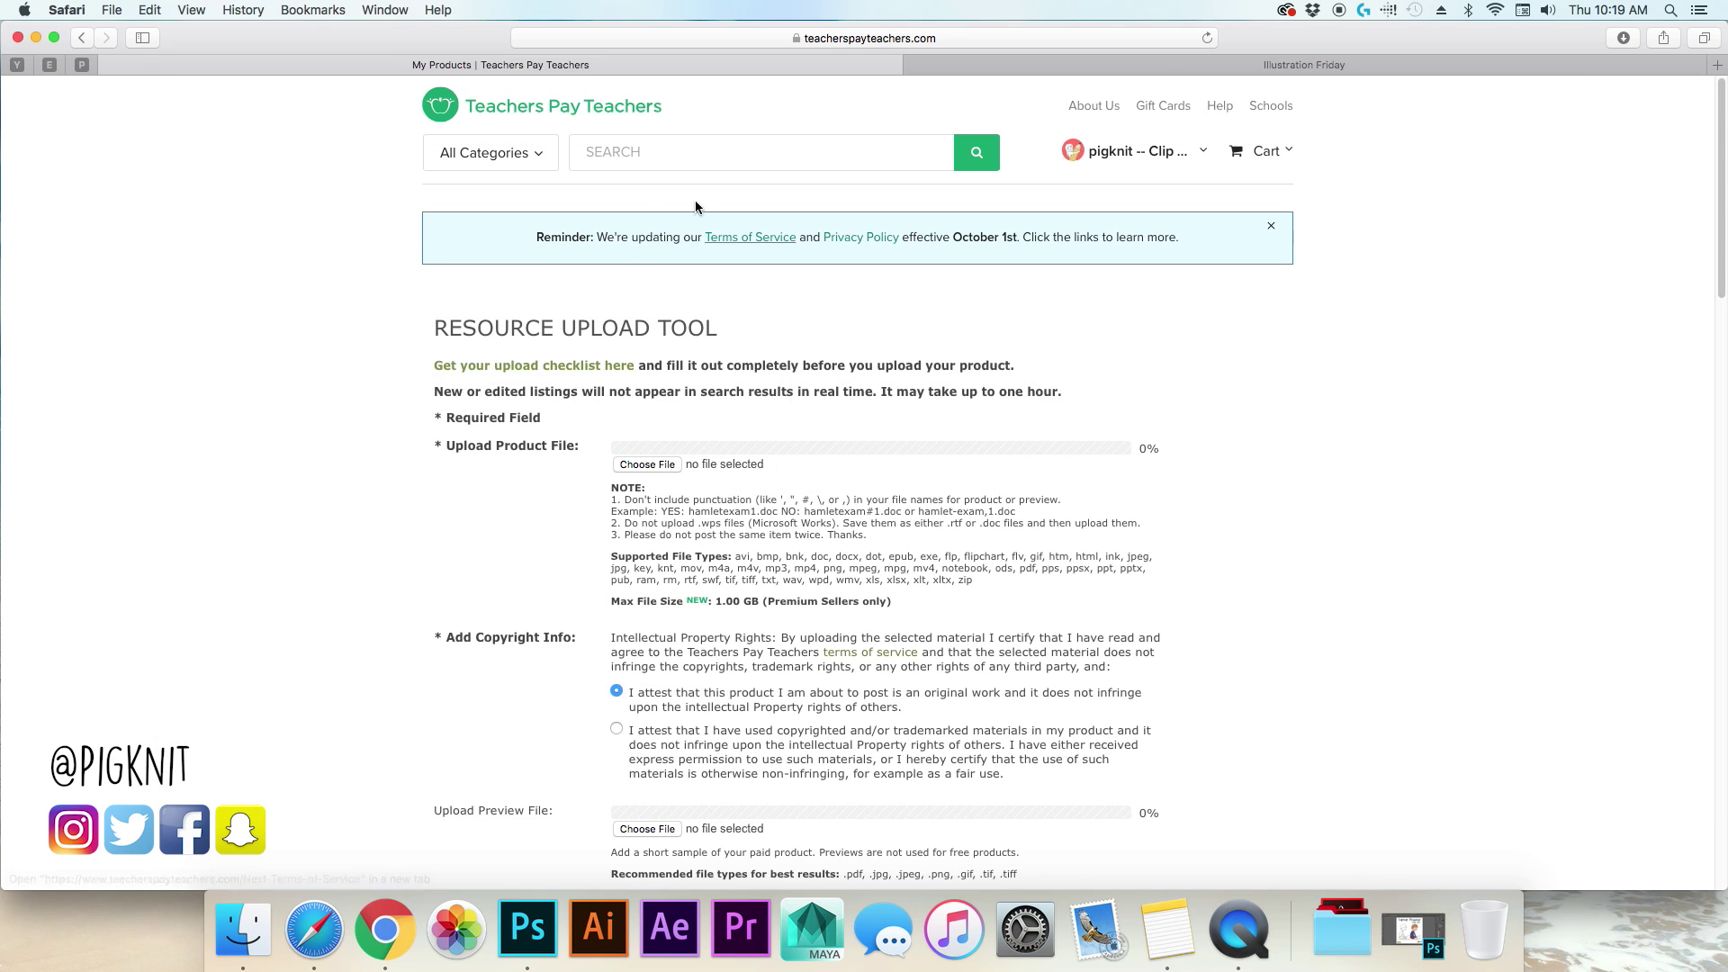
left_click(647, 465)
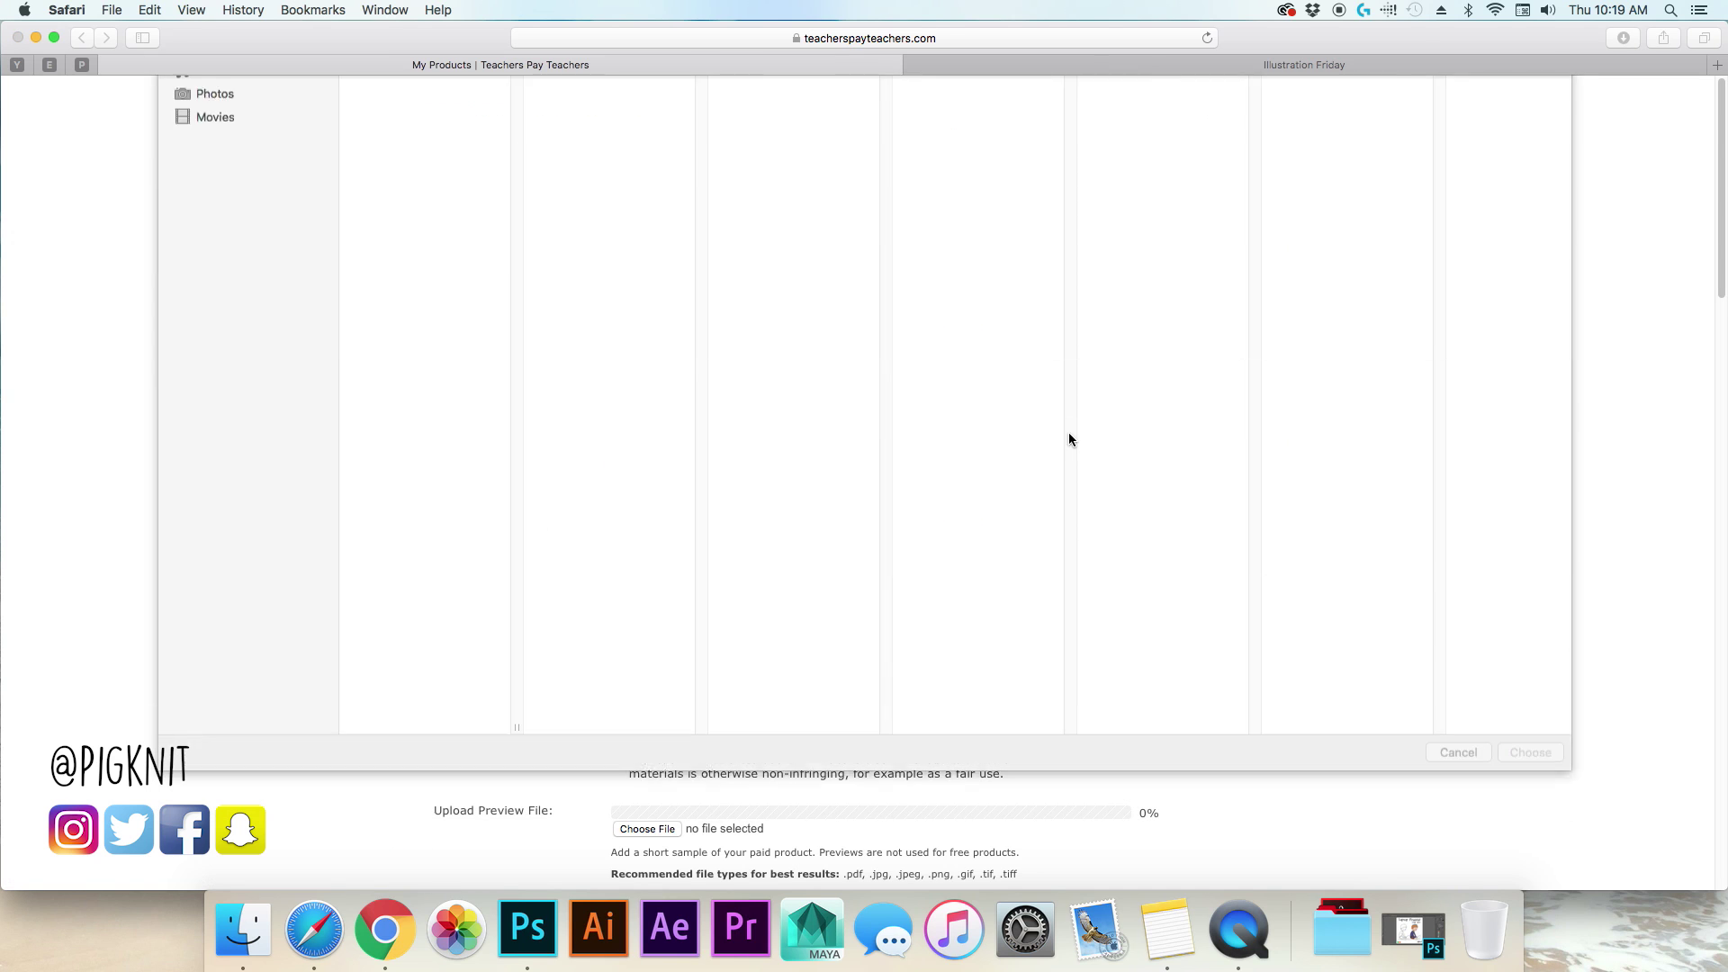
left_click(436, 149)
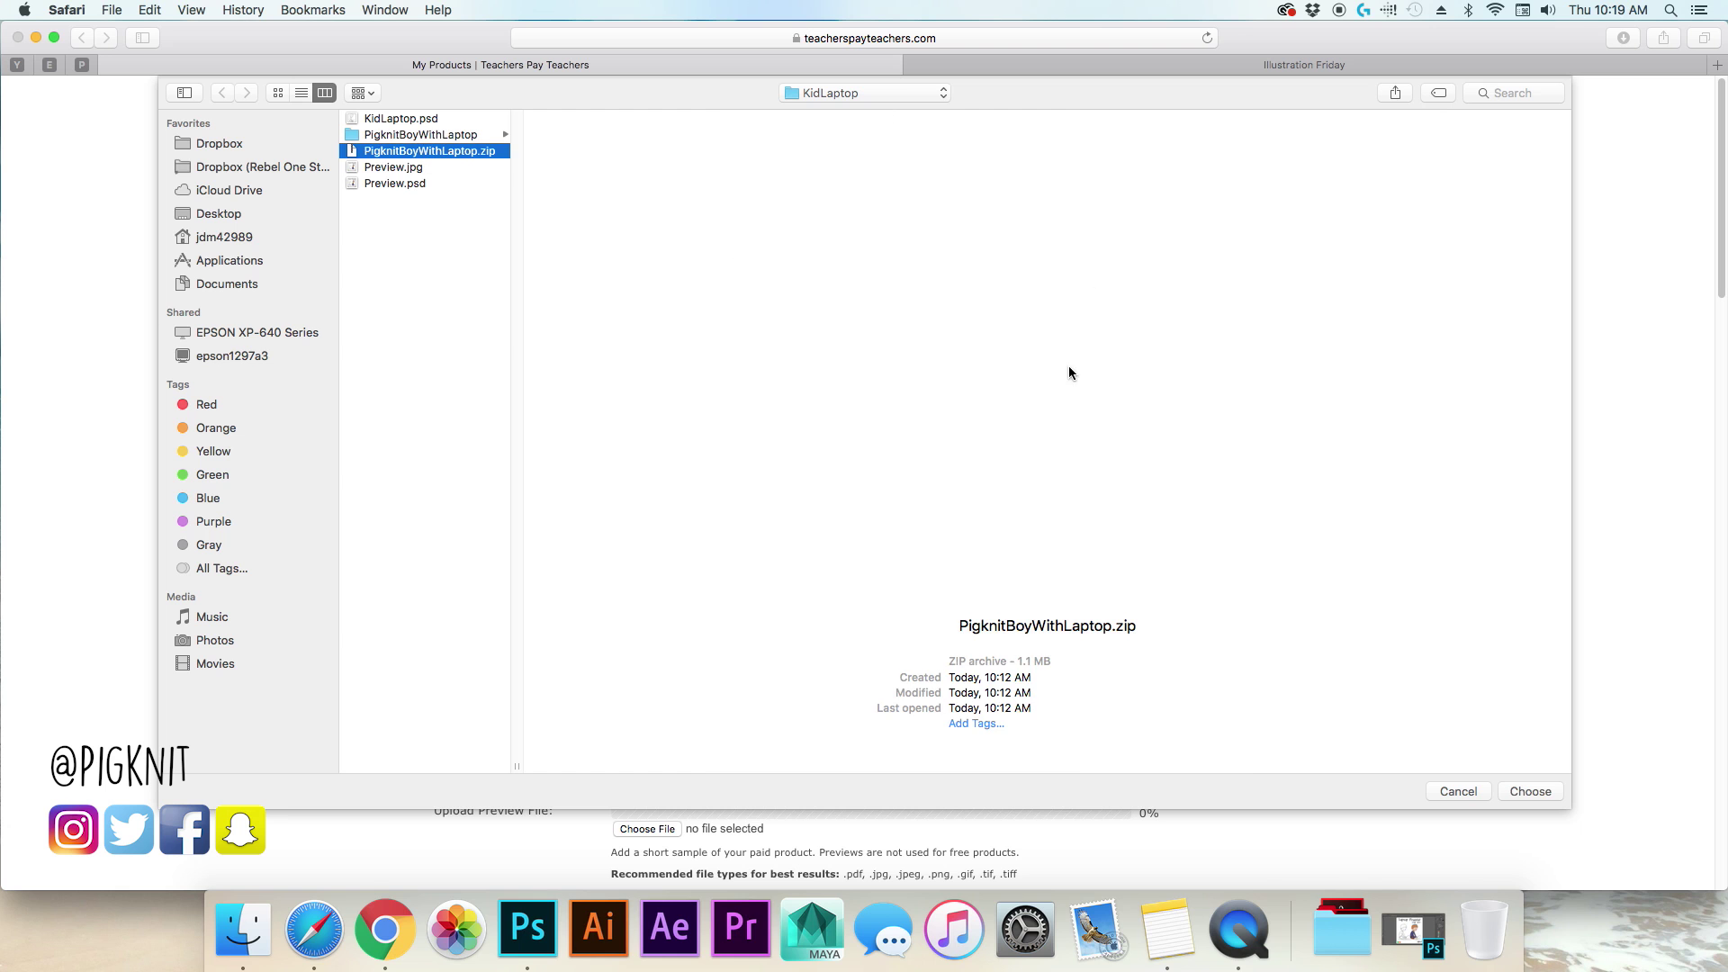
left_click(1542, 791)
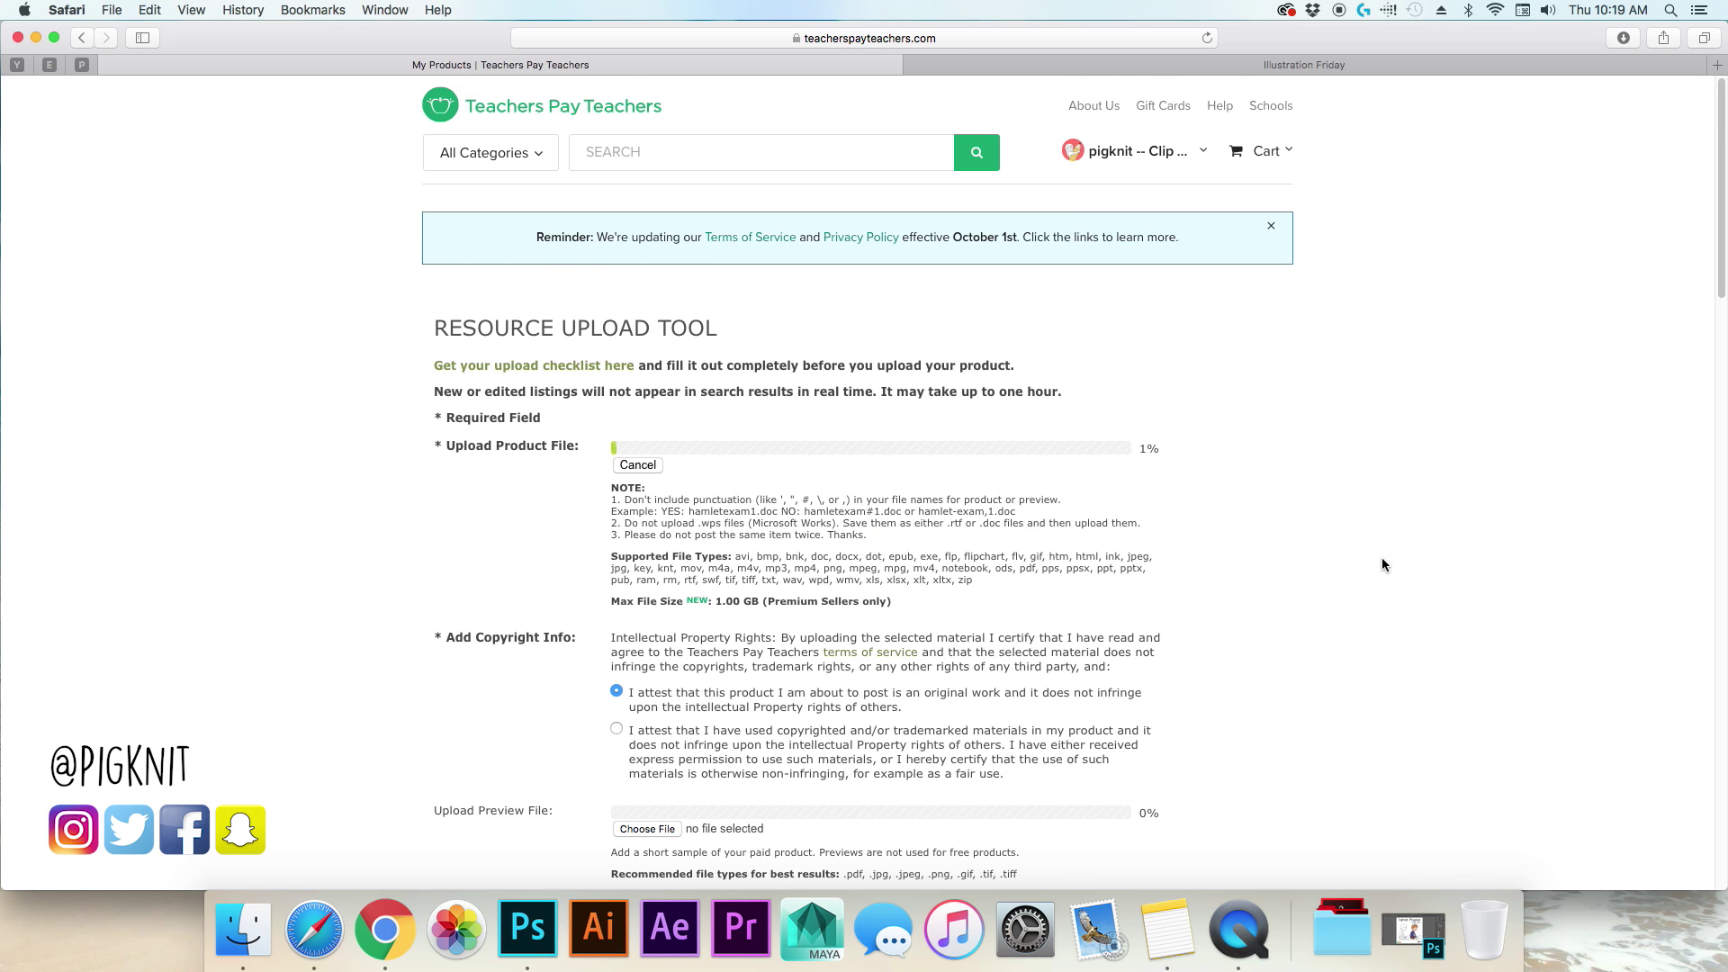
scroll(1341, 558, "down", 3)
scroll(1341, 554, "down", 3)
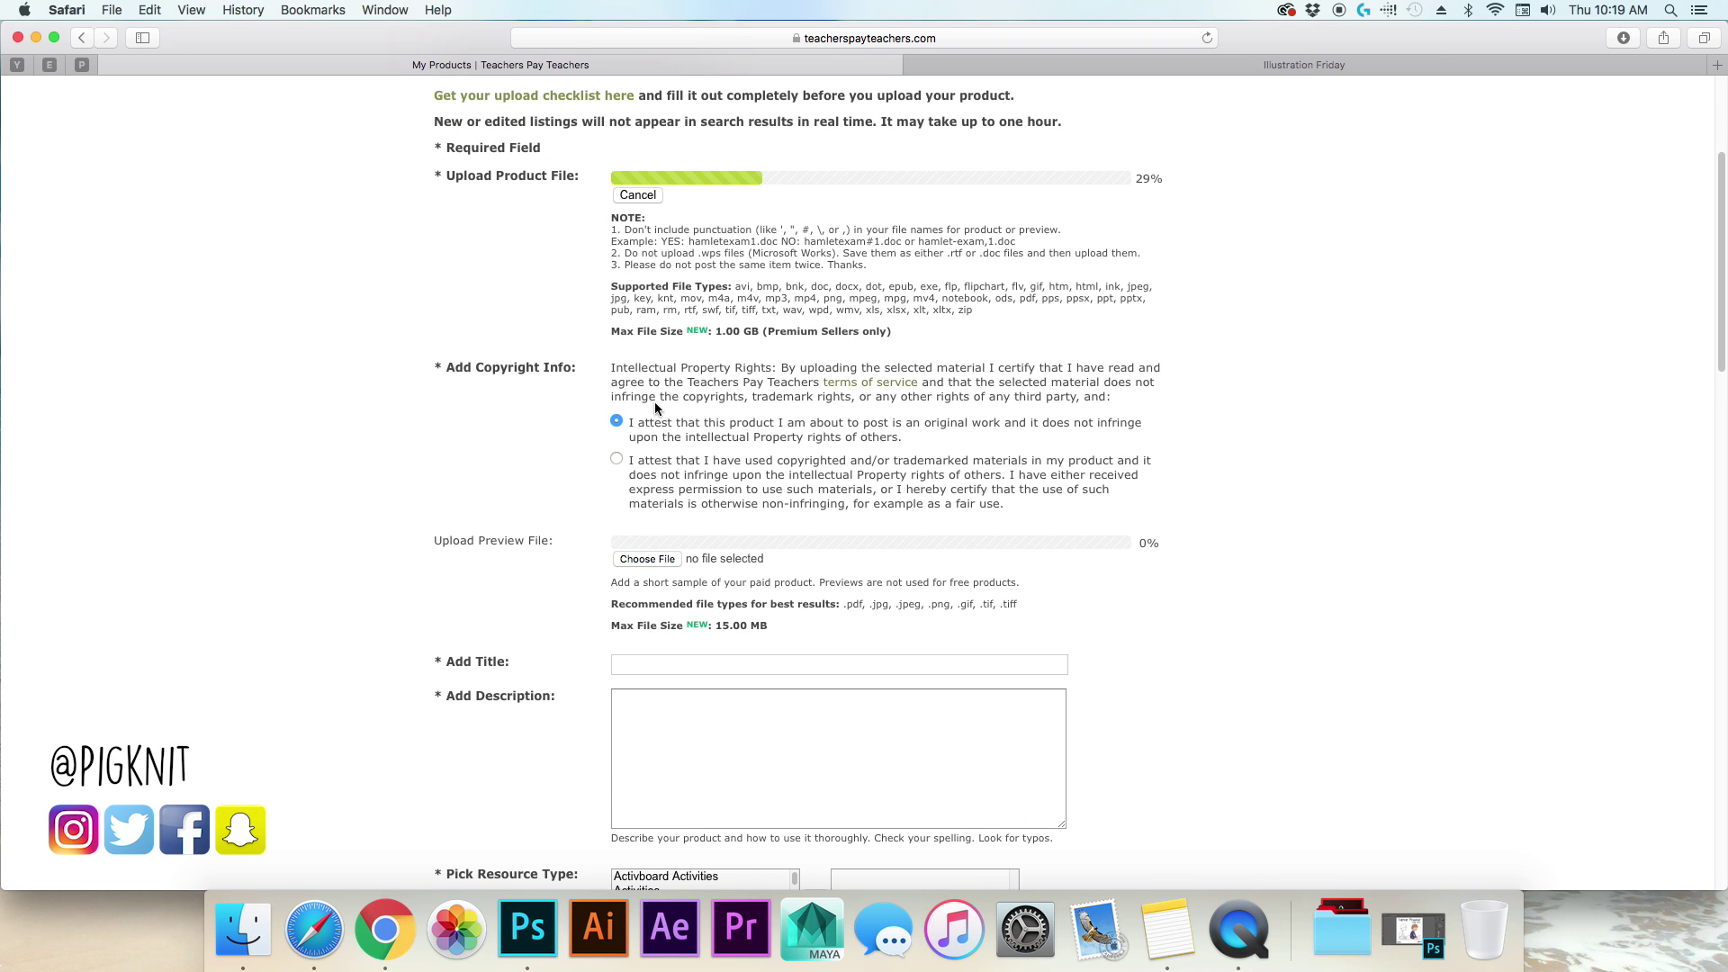
scroll(338, 495, "down", 3)
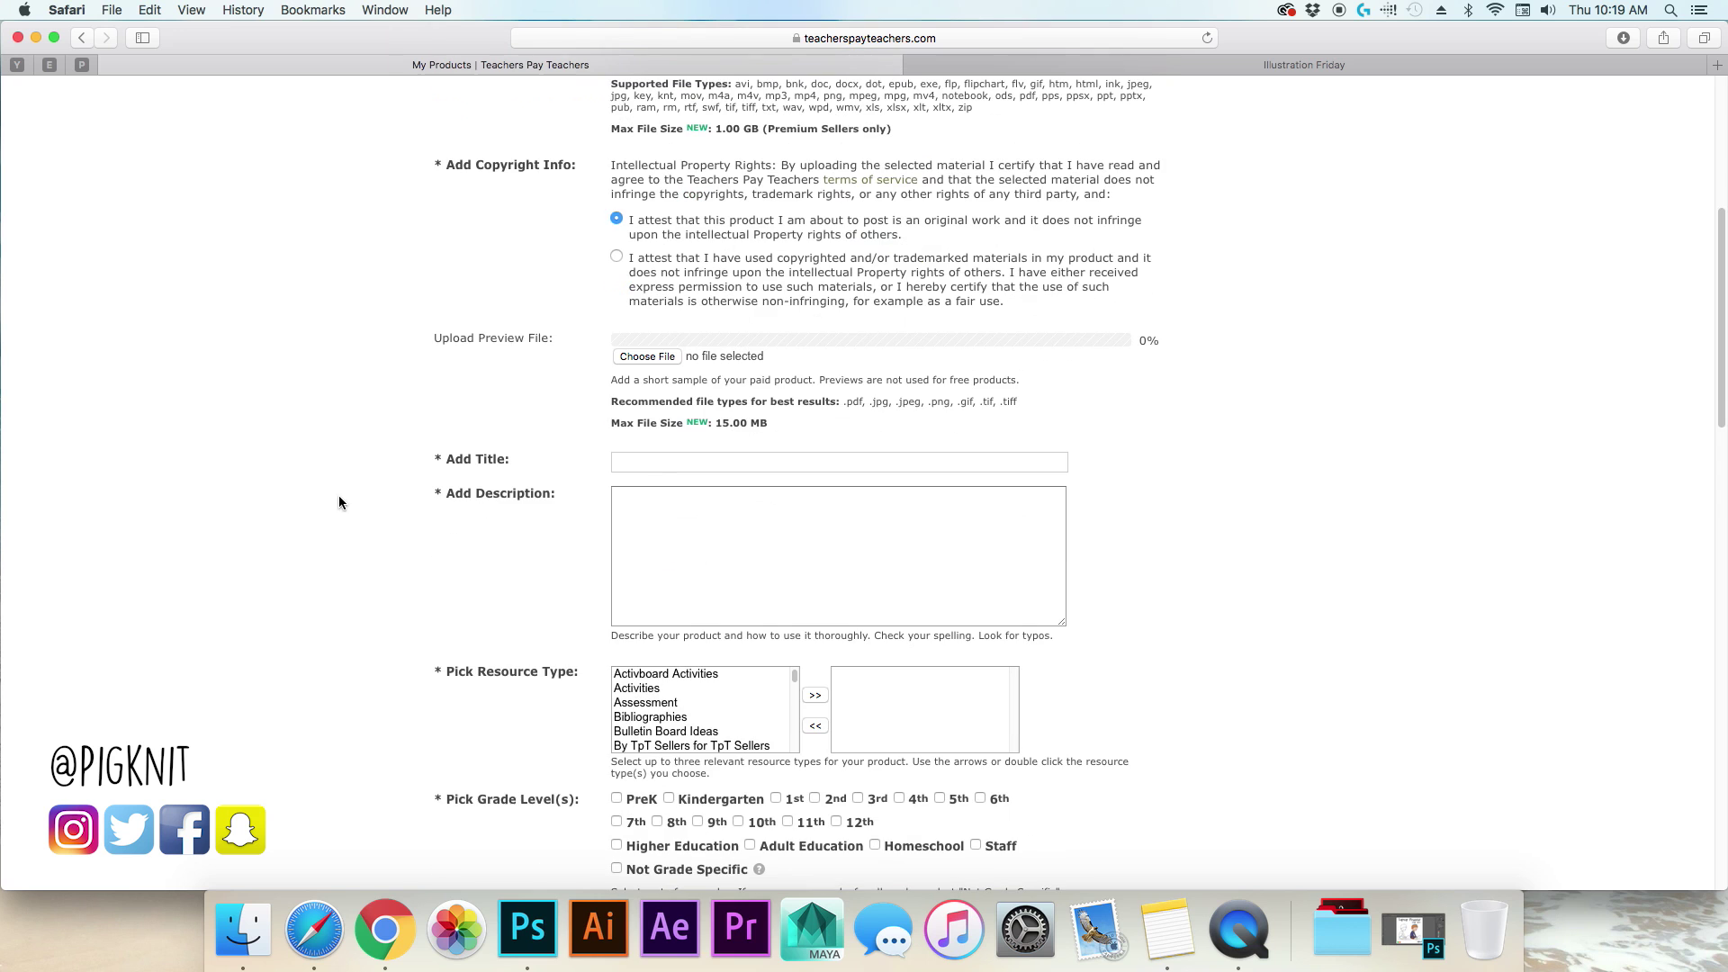
Step: Paste a previously written description and delete its old credits block
left_click(644, 493)
key("super+v")
left_click_drag(1062, 622, 1092, 961)
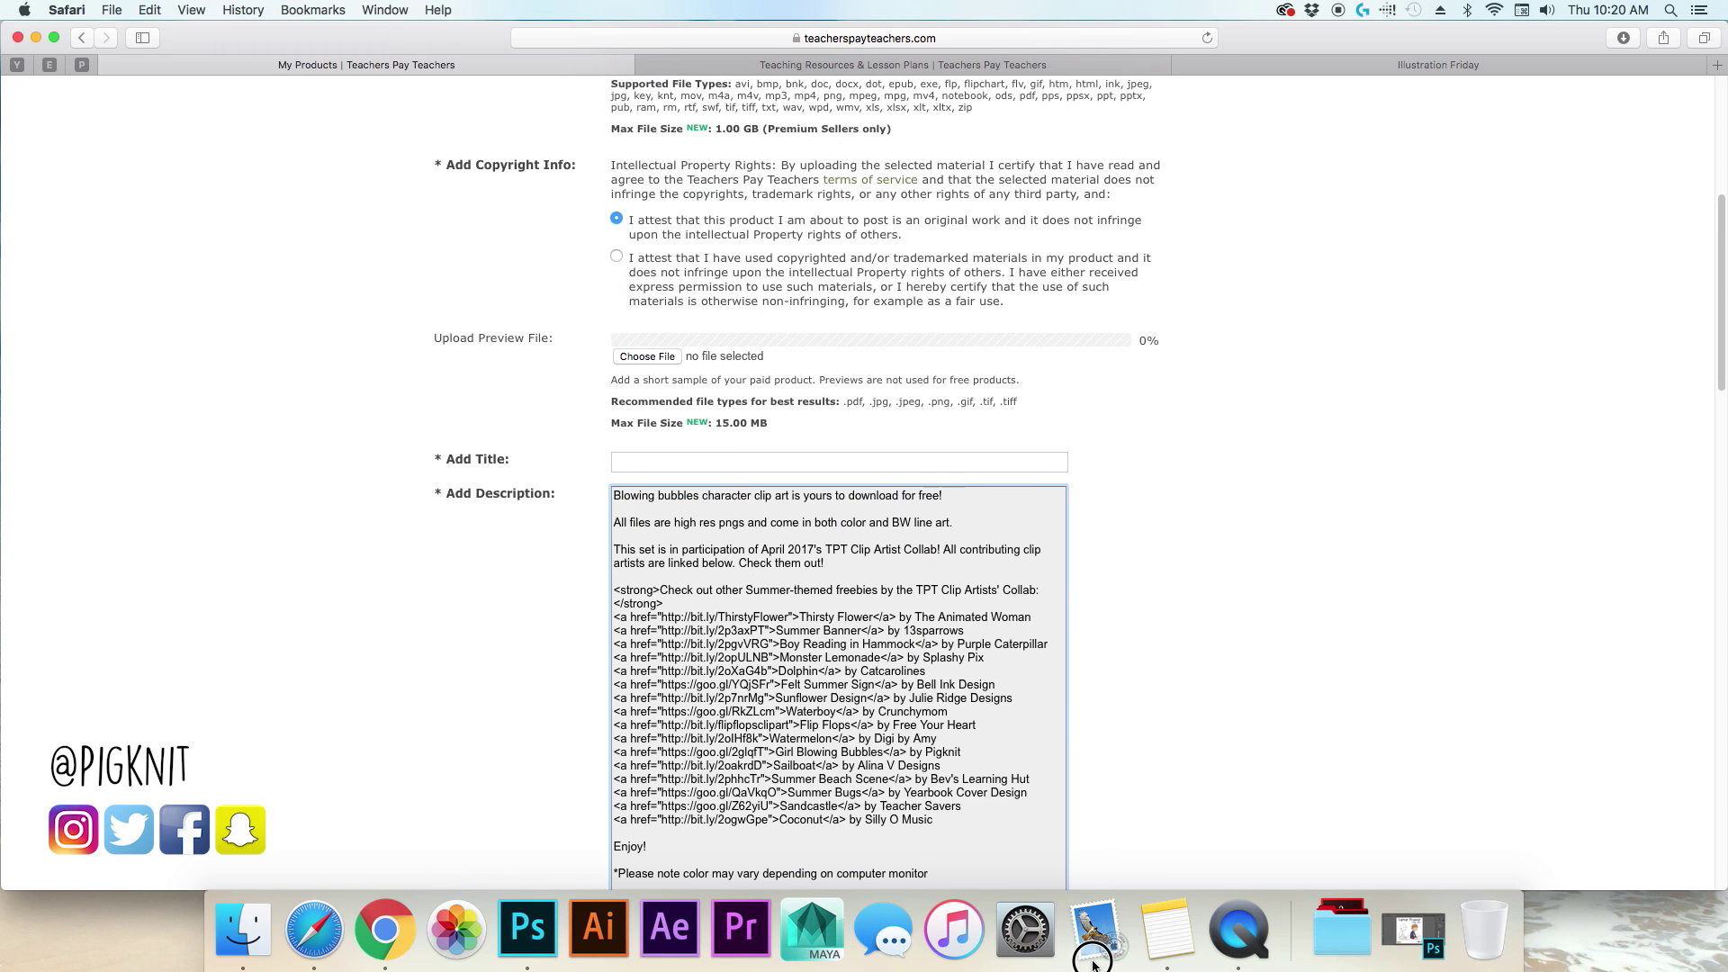
left_click_drag(614, 536, 926, 818)
key("BackSpace")
key("BackSpace")
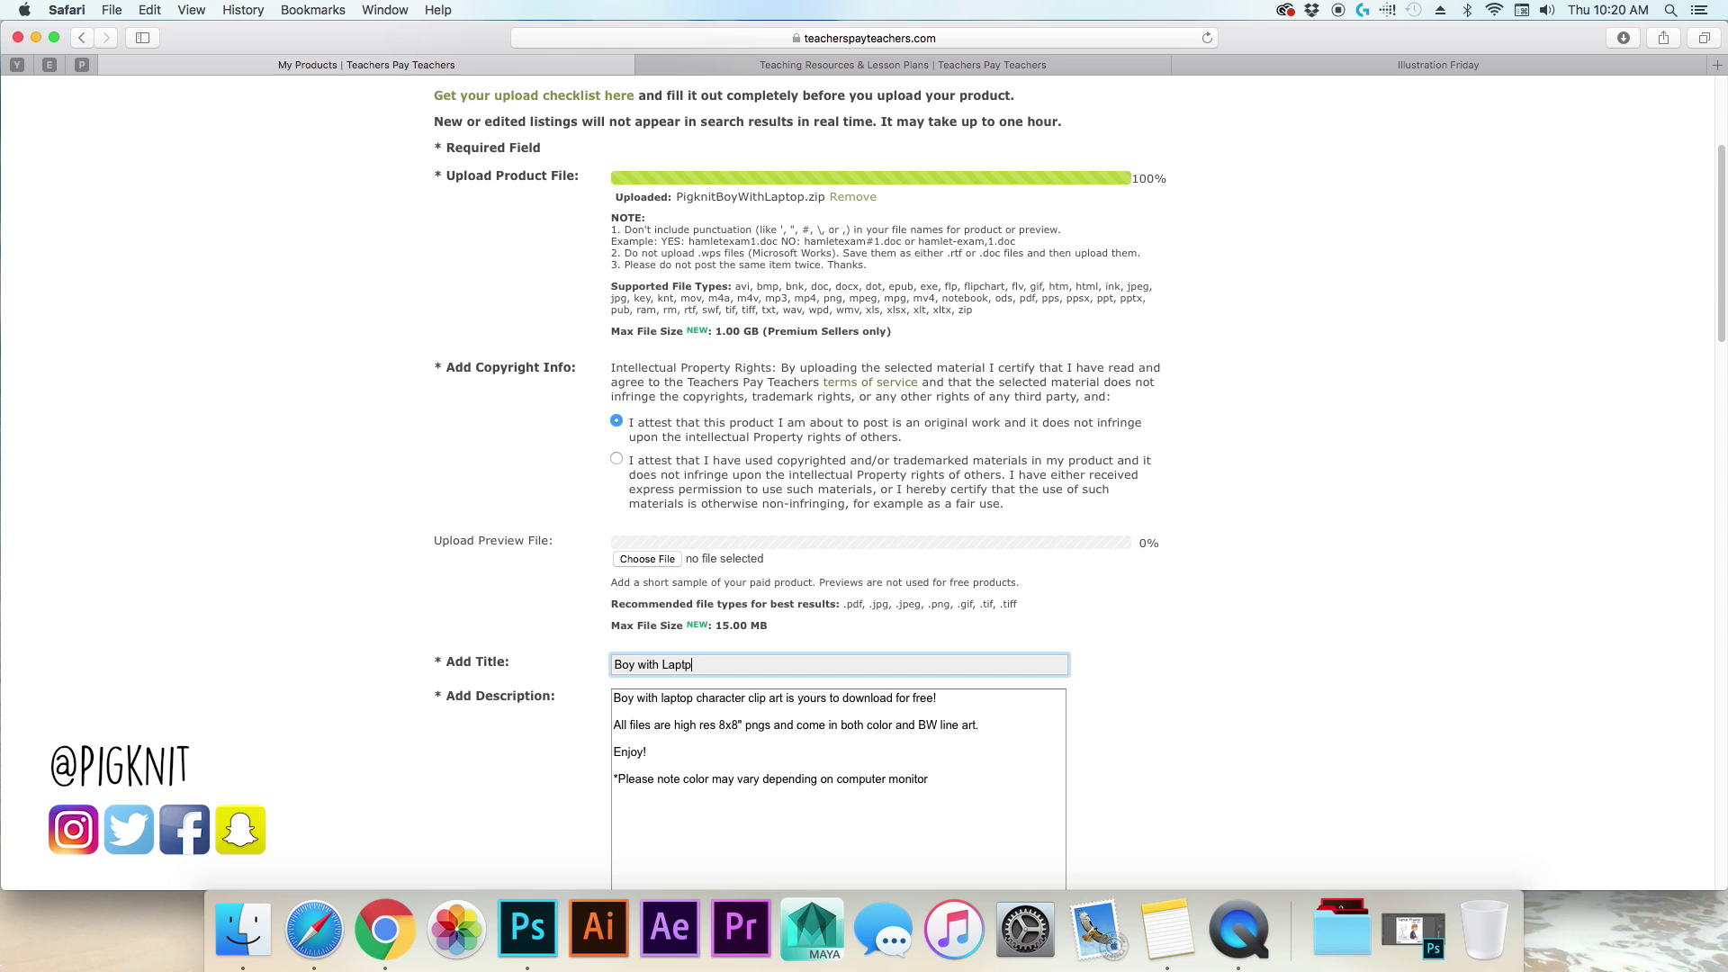
Step: Enter the listing title 'FREE Boy with Laptop Clip Art'
type("p Art")
left_click(613, 663)
type("FREE")
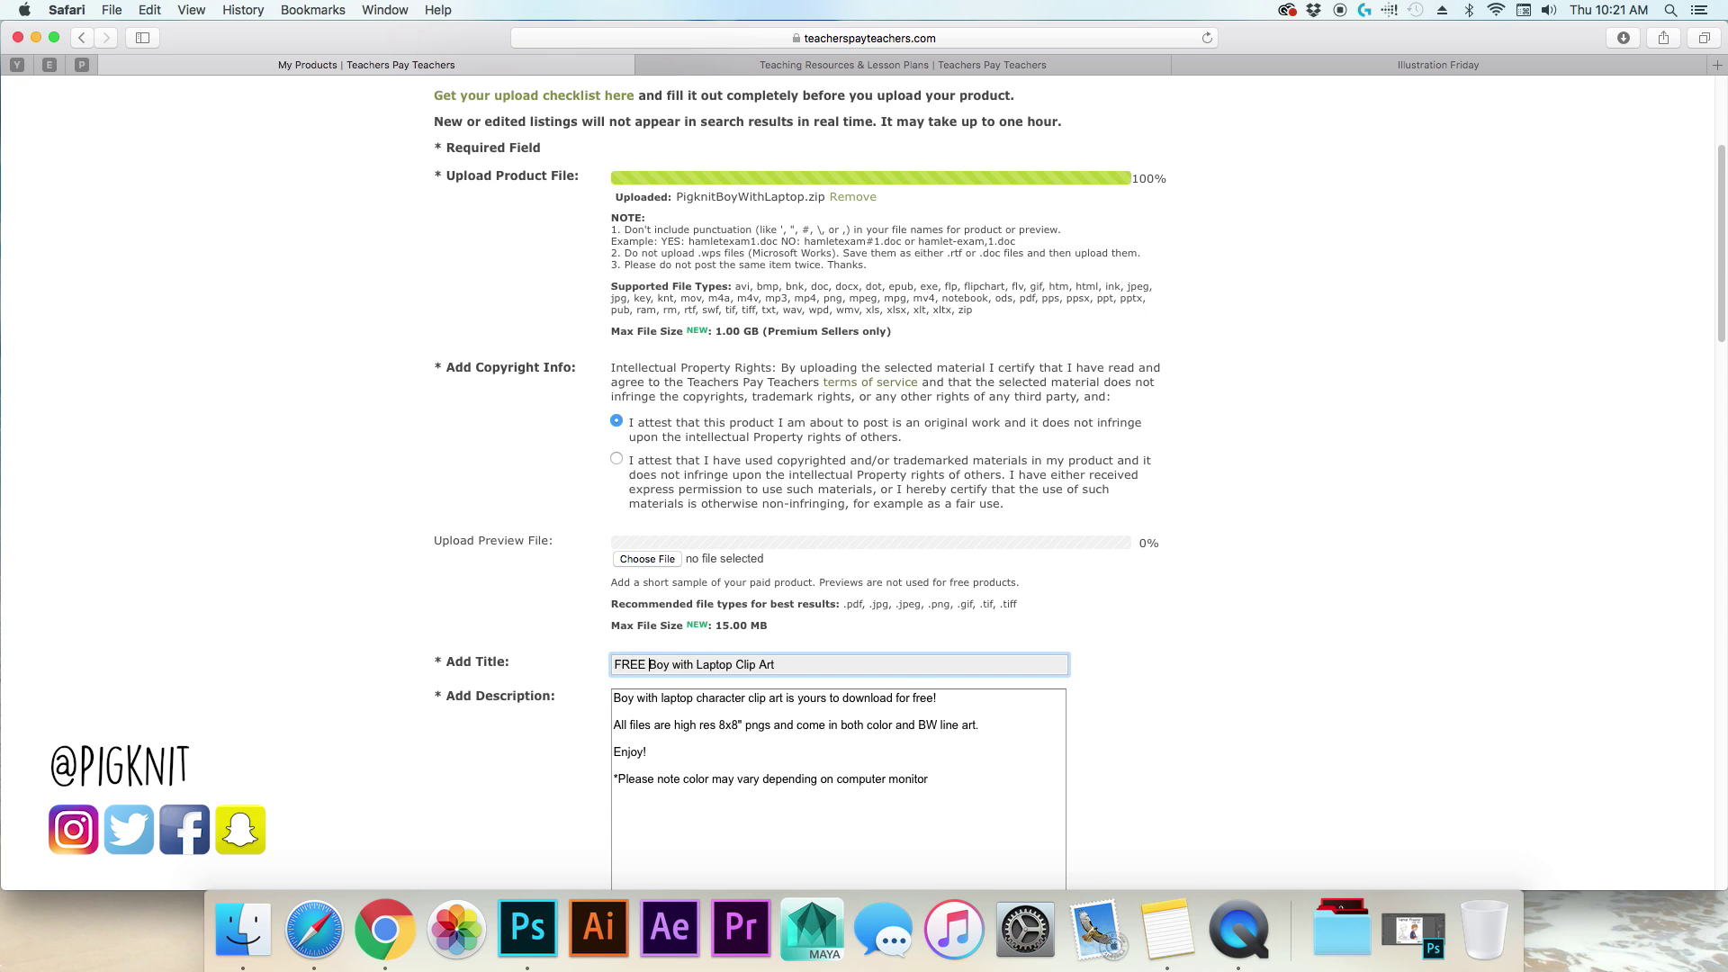
scroll(366, 605, "down", 10)
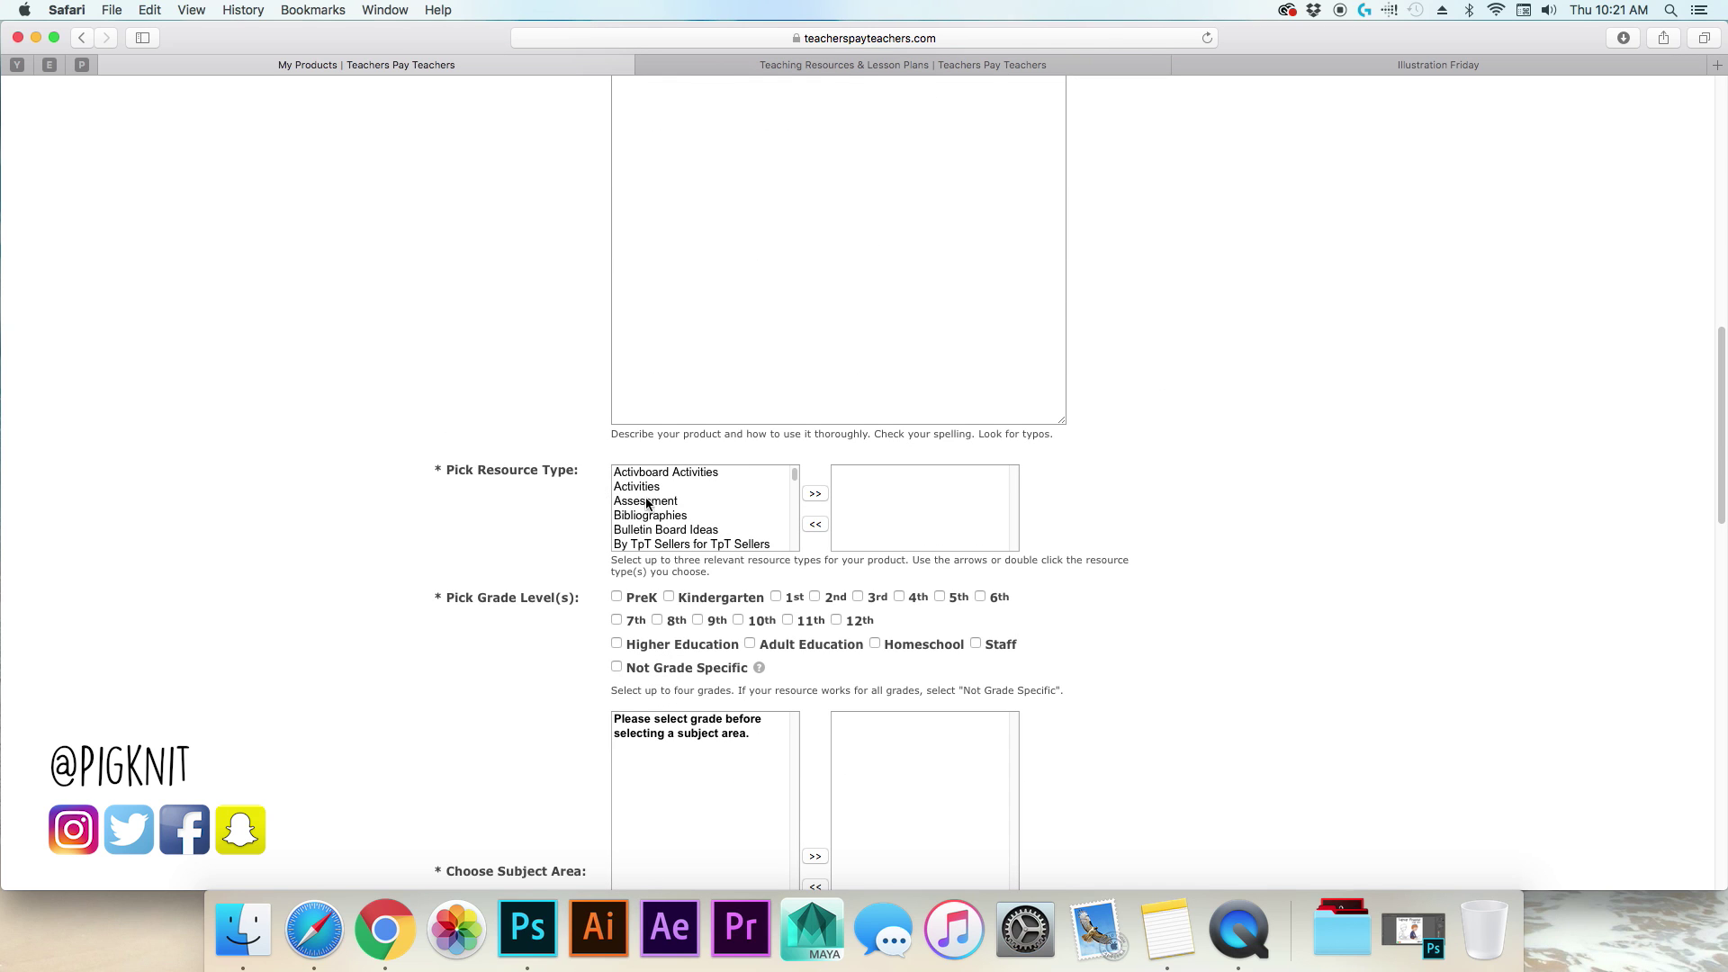
Step: Add By TpT Sellers for TpT Sellers, Clip Art and Fun Stuff as resource types
left_click(690, 544)
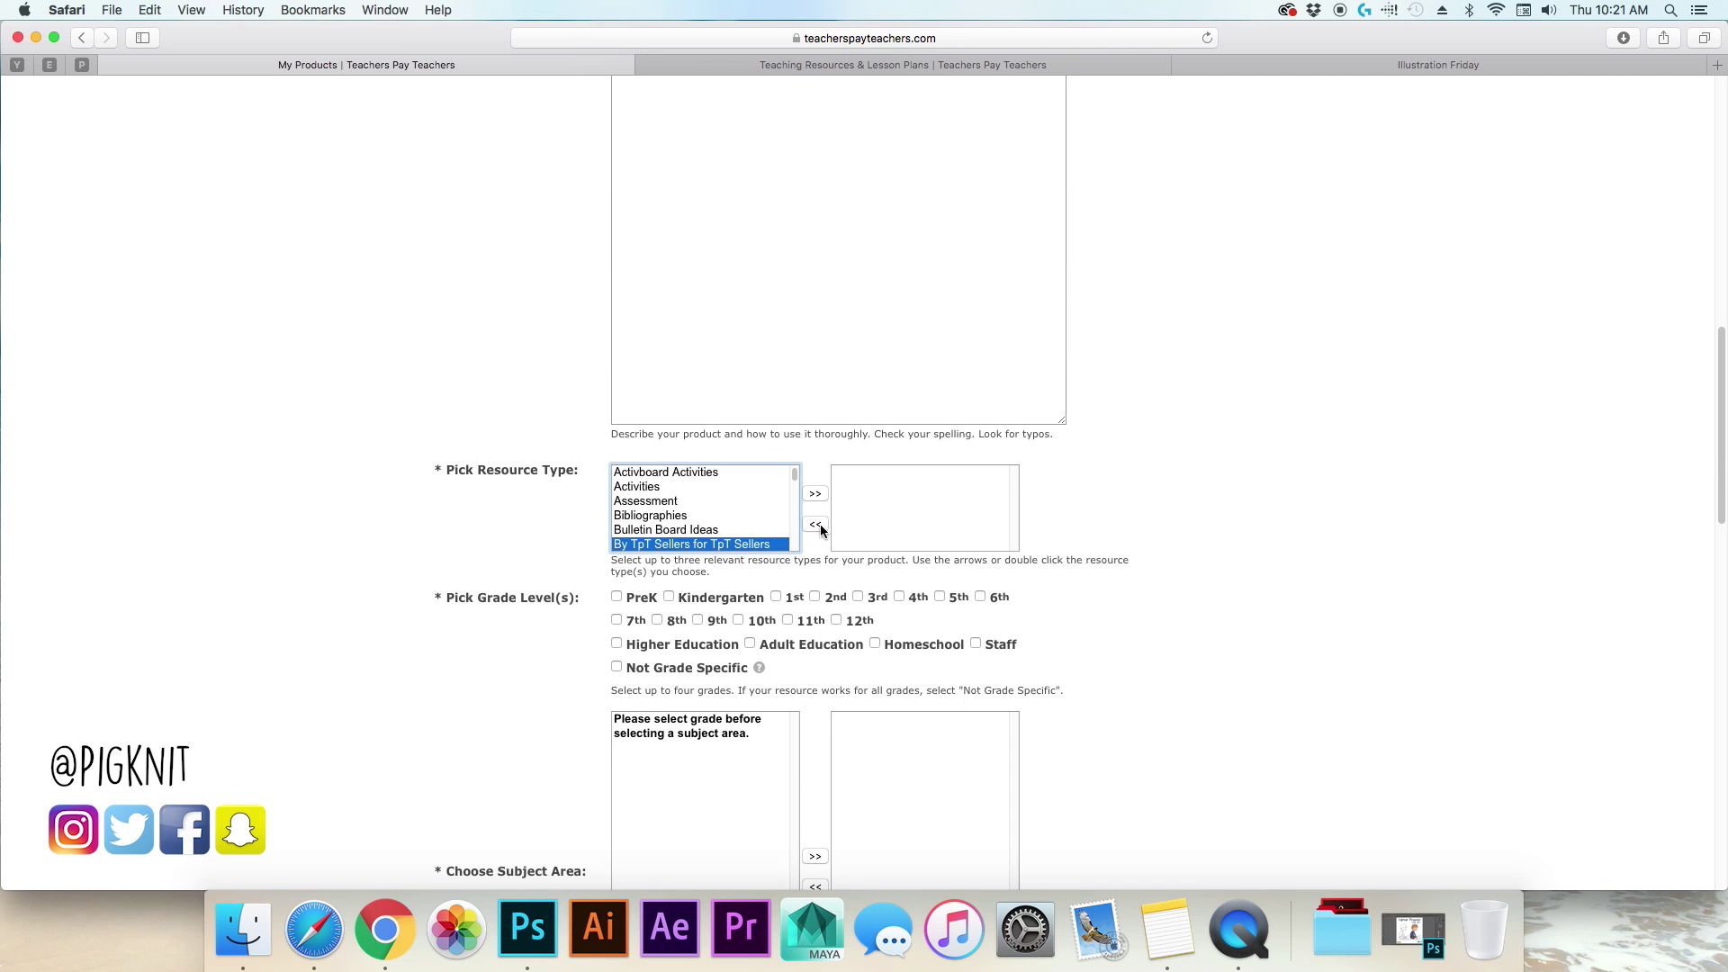
left_click(815, 494)
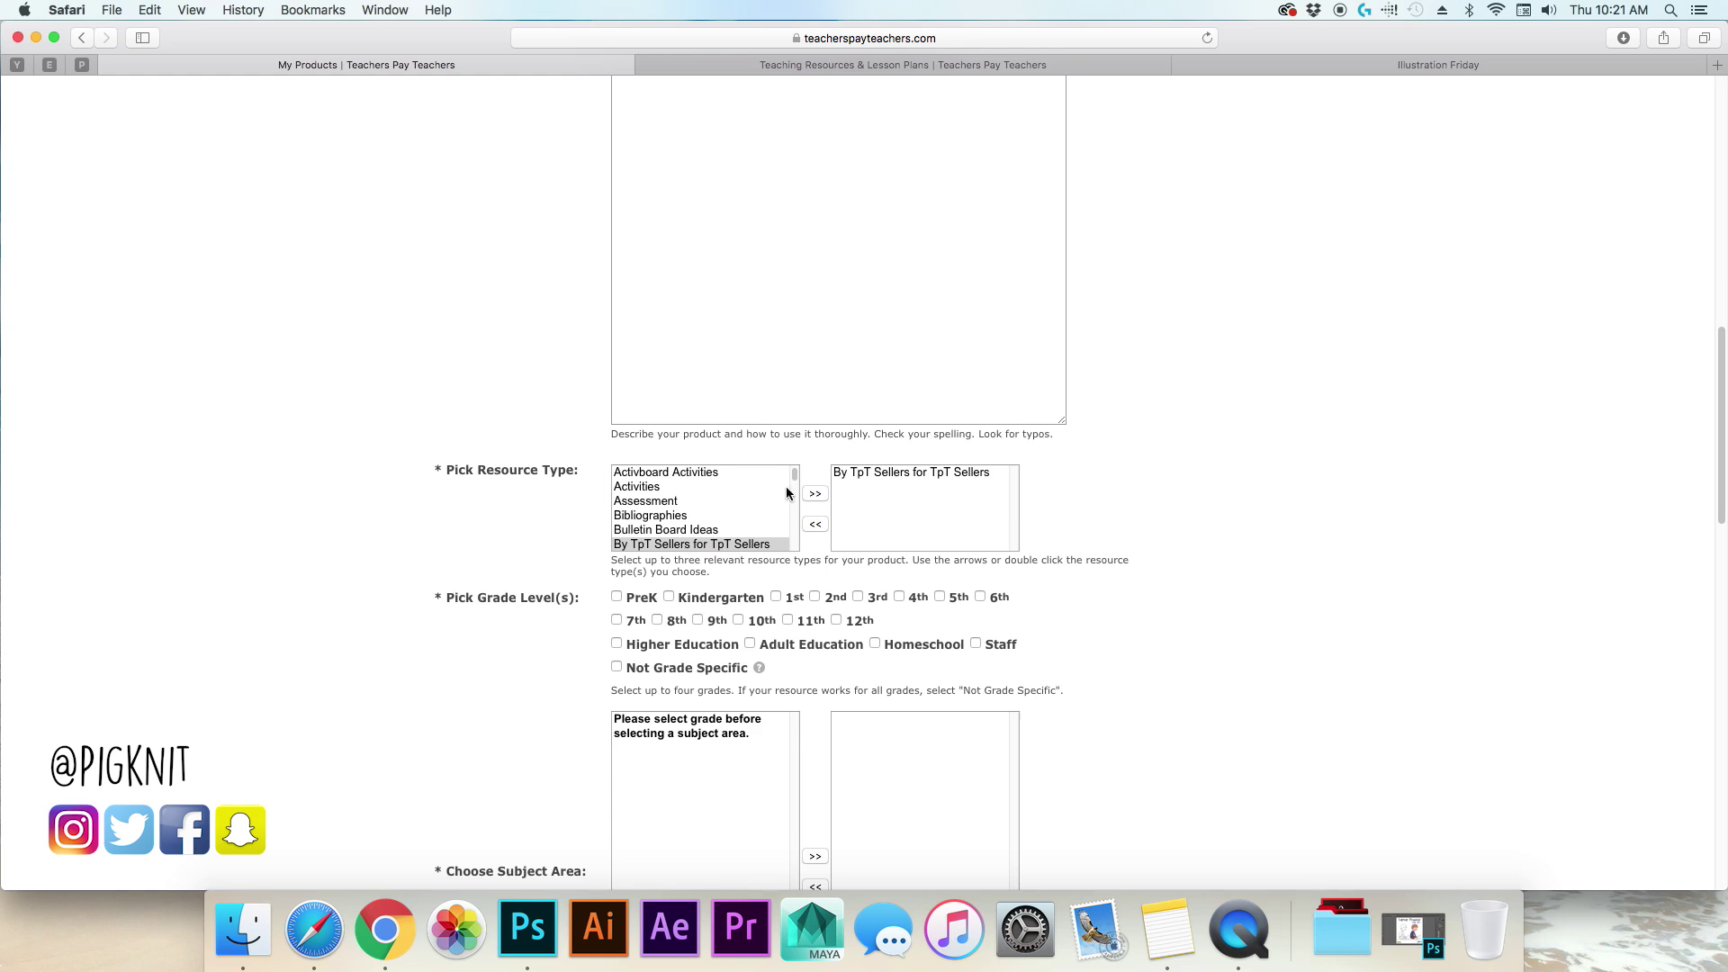
left_click(795, 476)
left_click(796, 475)
scroll(732, 493, "down", 2)
left_click(644, 501)
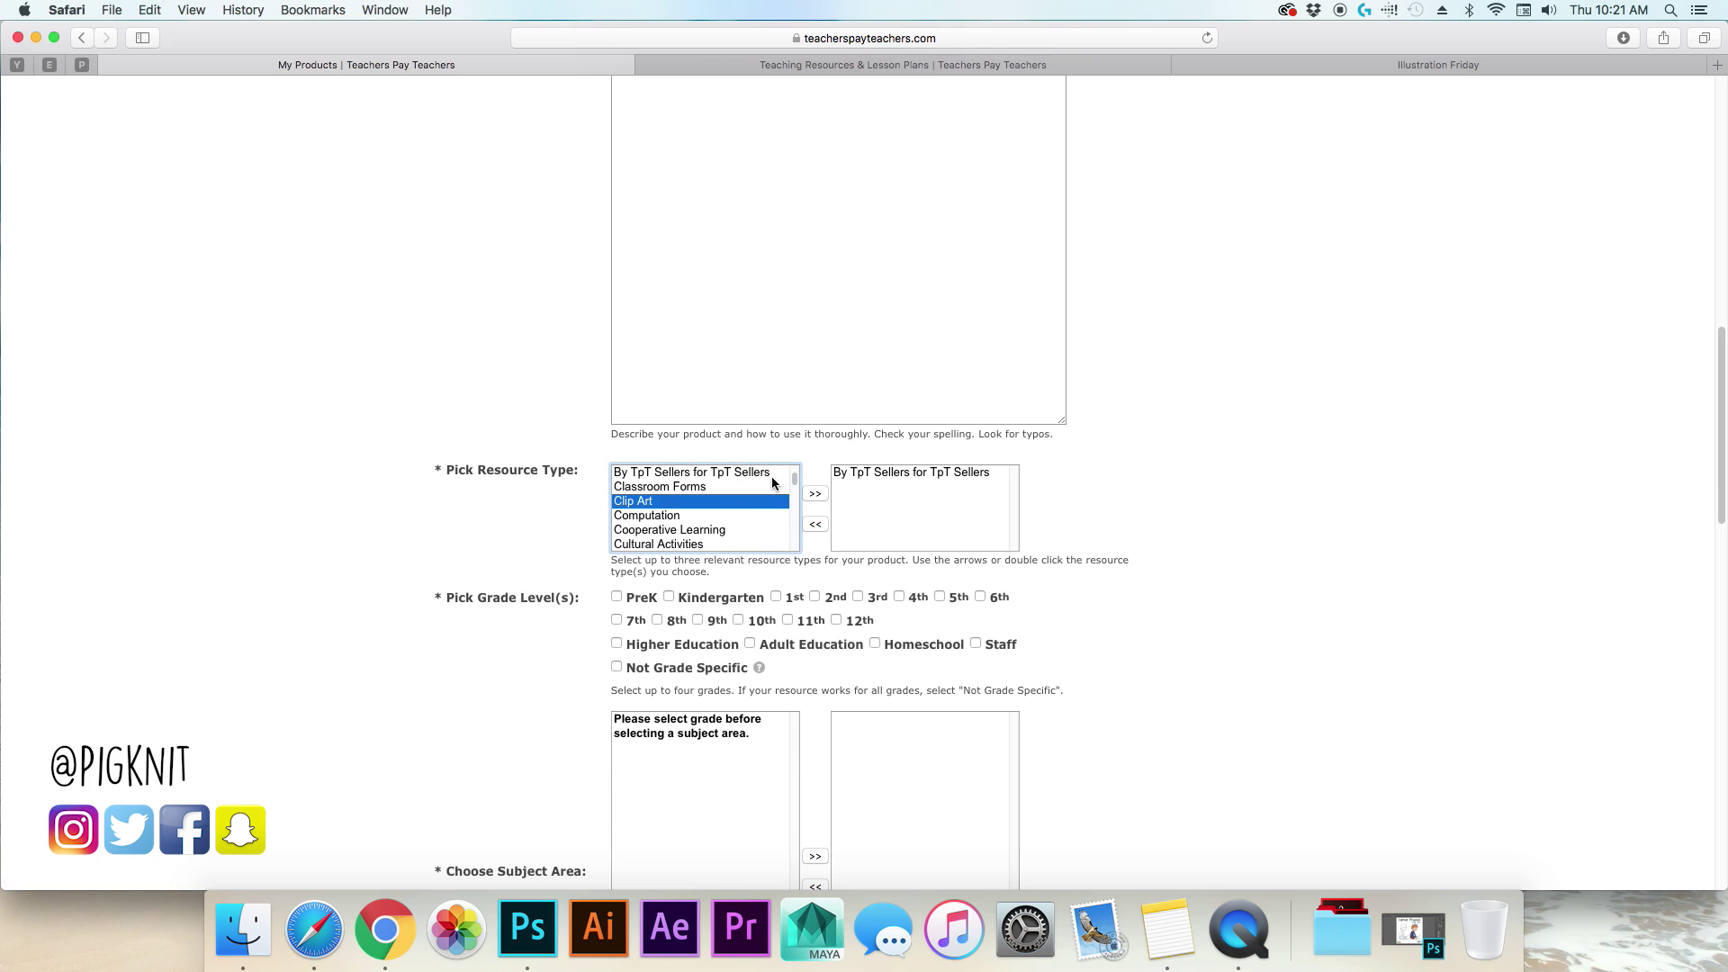
left_click(814, 493)
scroll(647, 520, "down", 5)
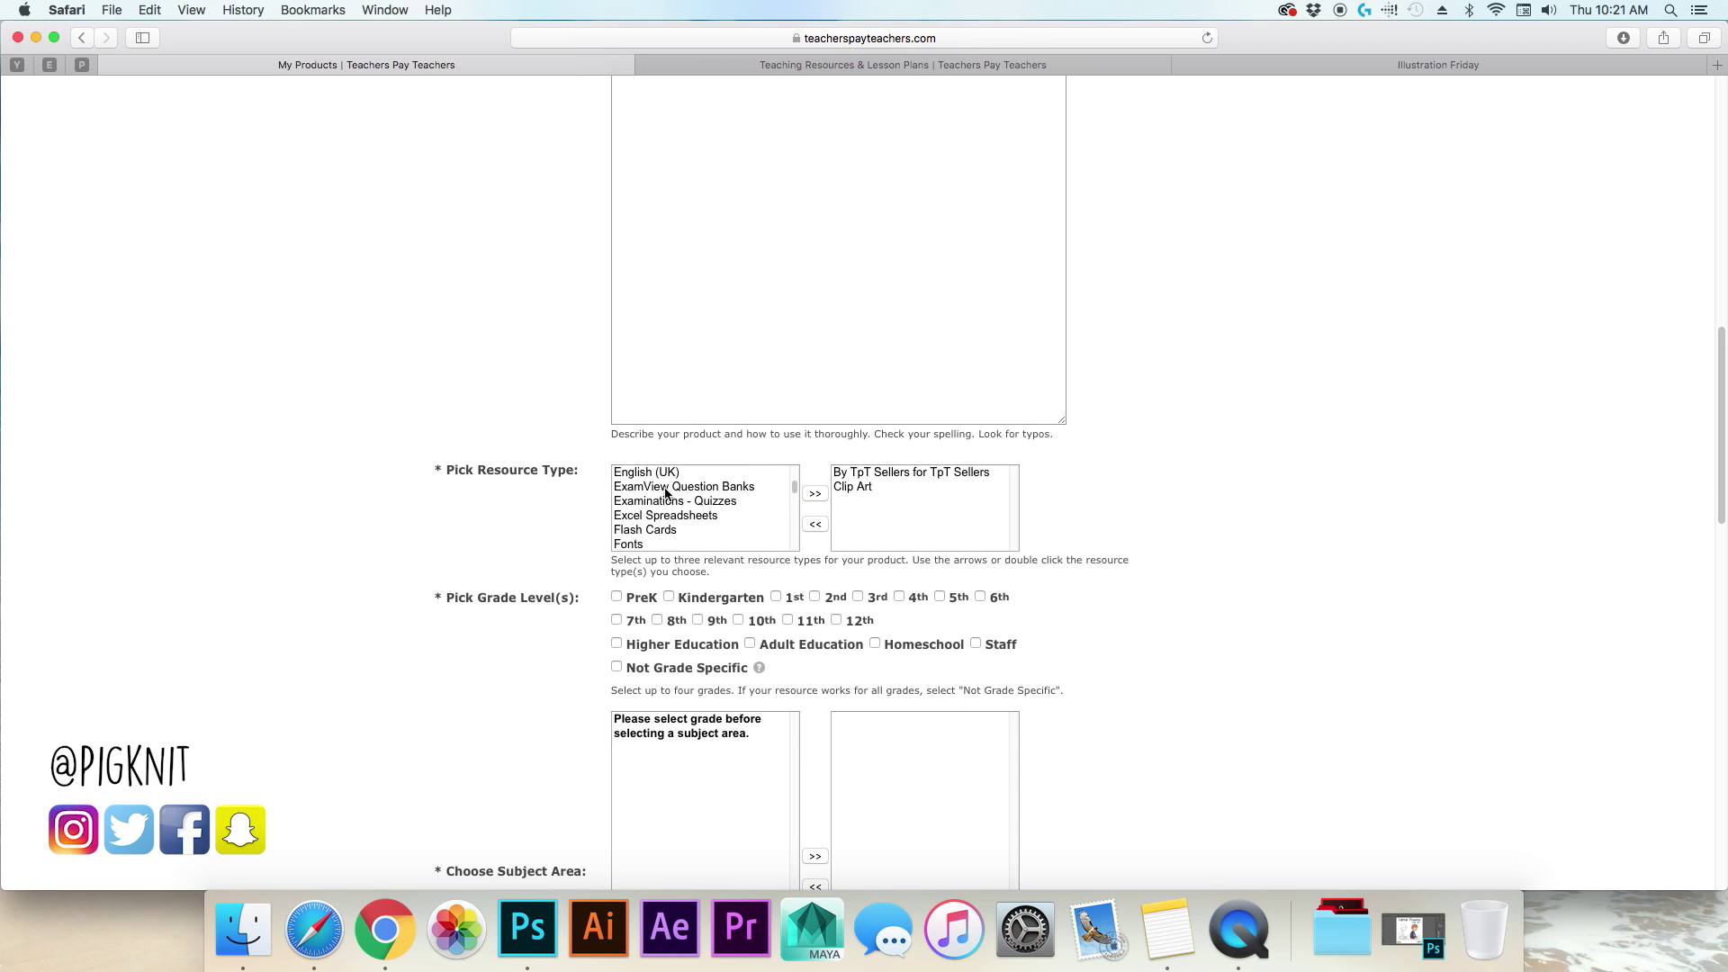
left_click(641, 515)
left_click(815, 494)
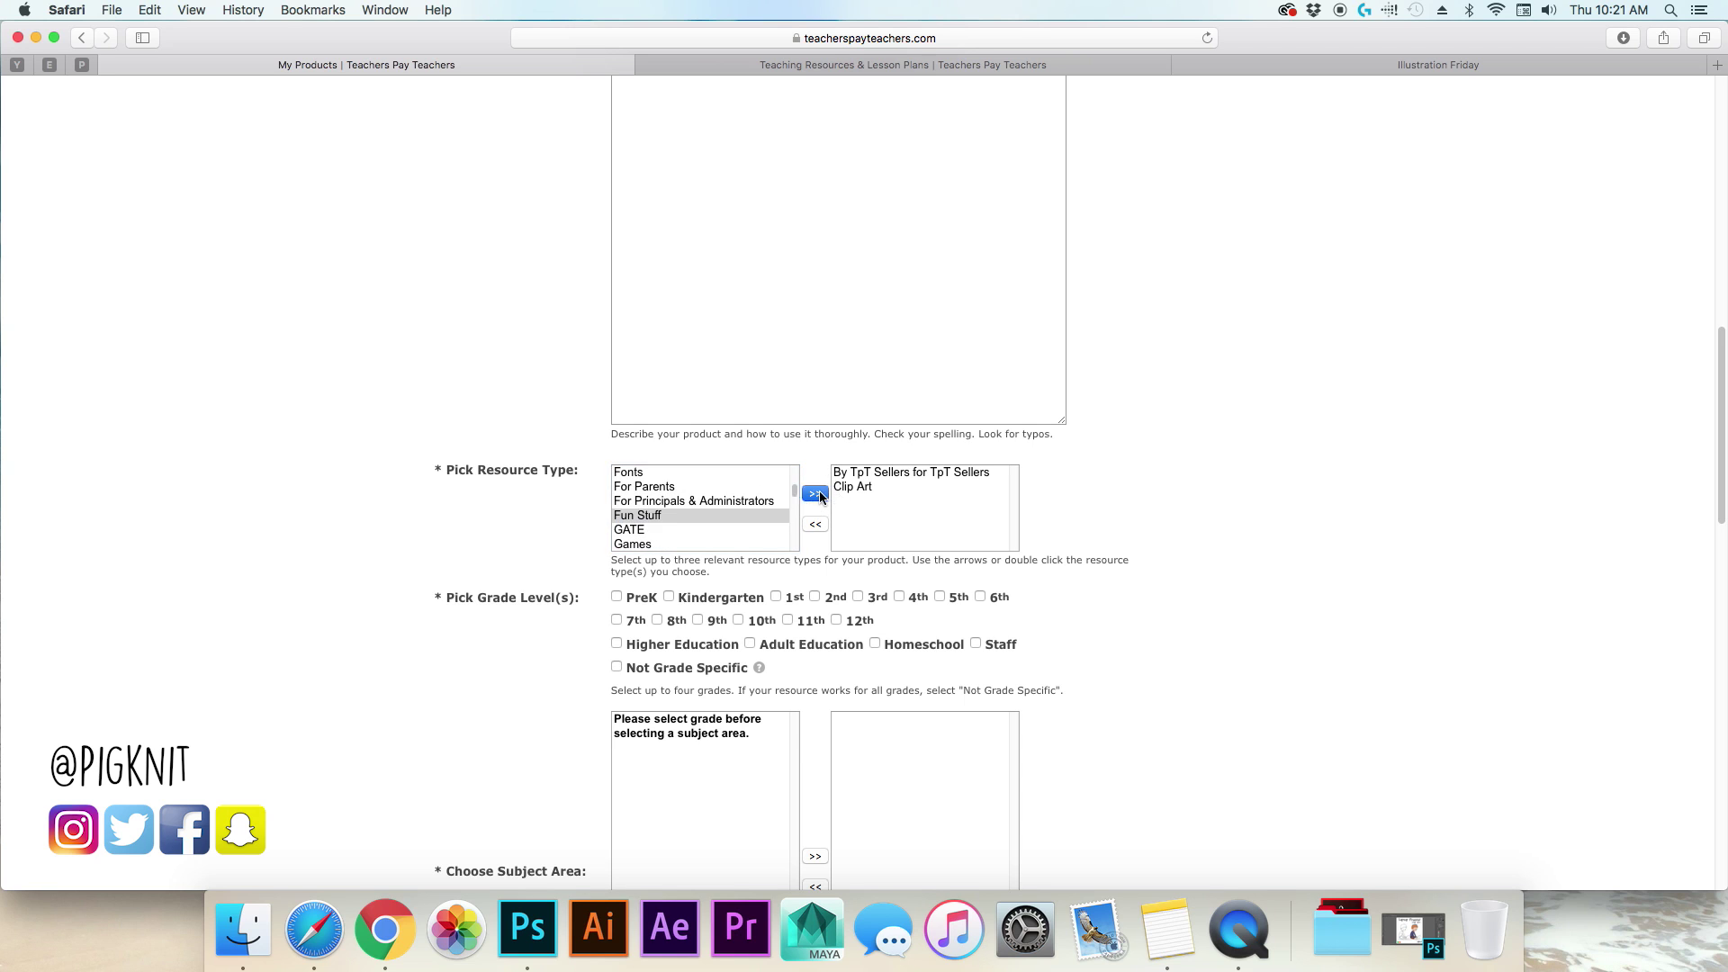
scroll(379, 536, "down", 3)
Step: Mark the listing Not Grade Specific and check the Laptop Freebie preview in Photoshop
left_click(617, 531)
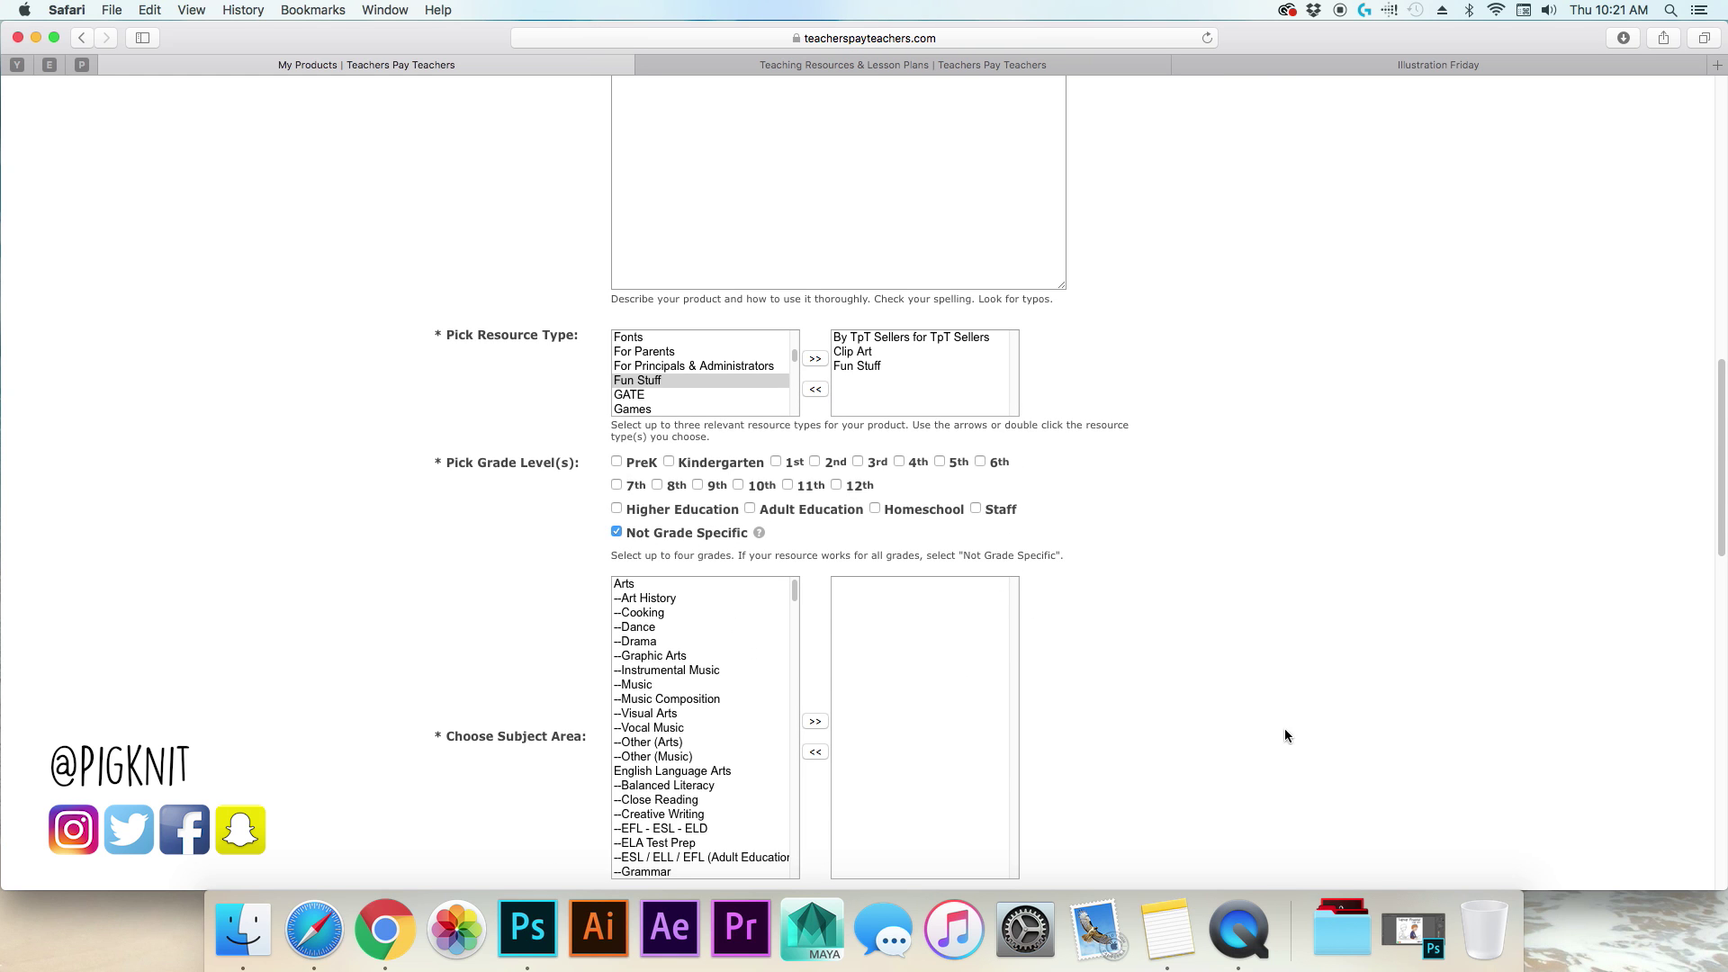
scroll(1278, 727, "up", 5)
scroll(1278, 727, "down", 3)
left_click(527, 927)
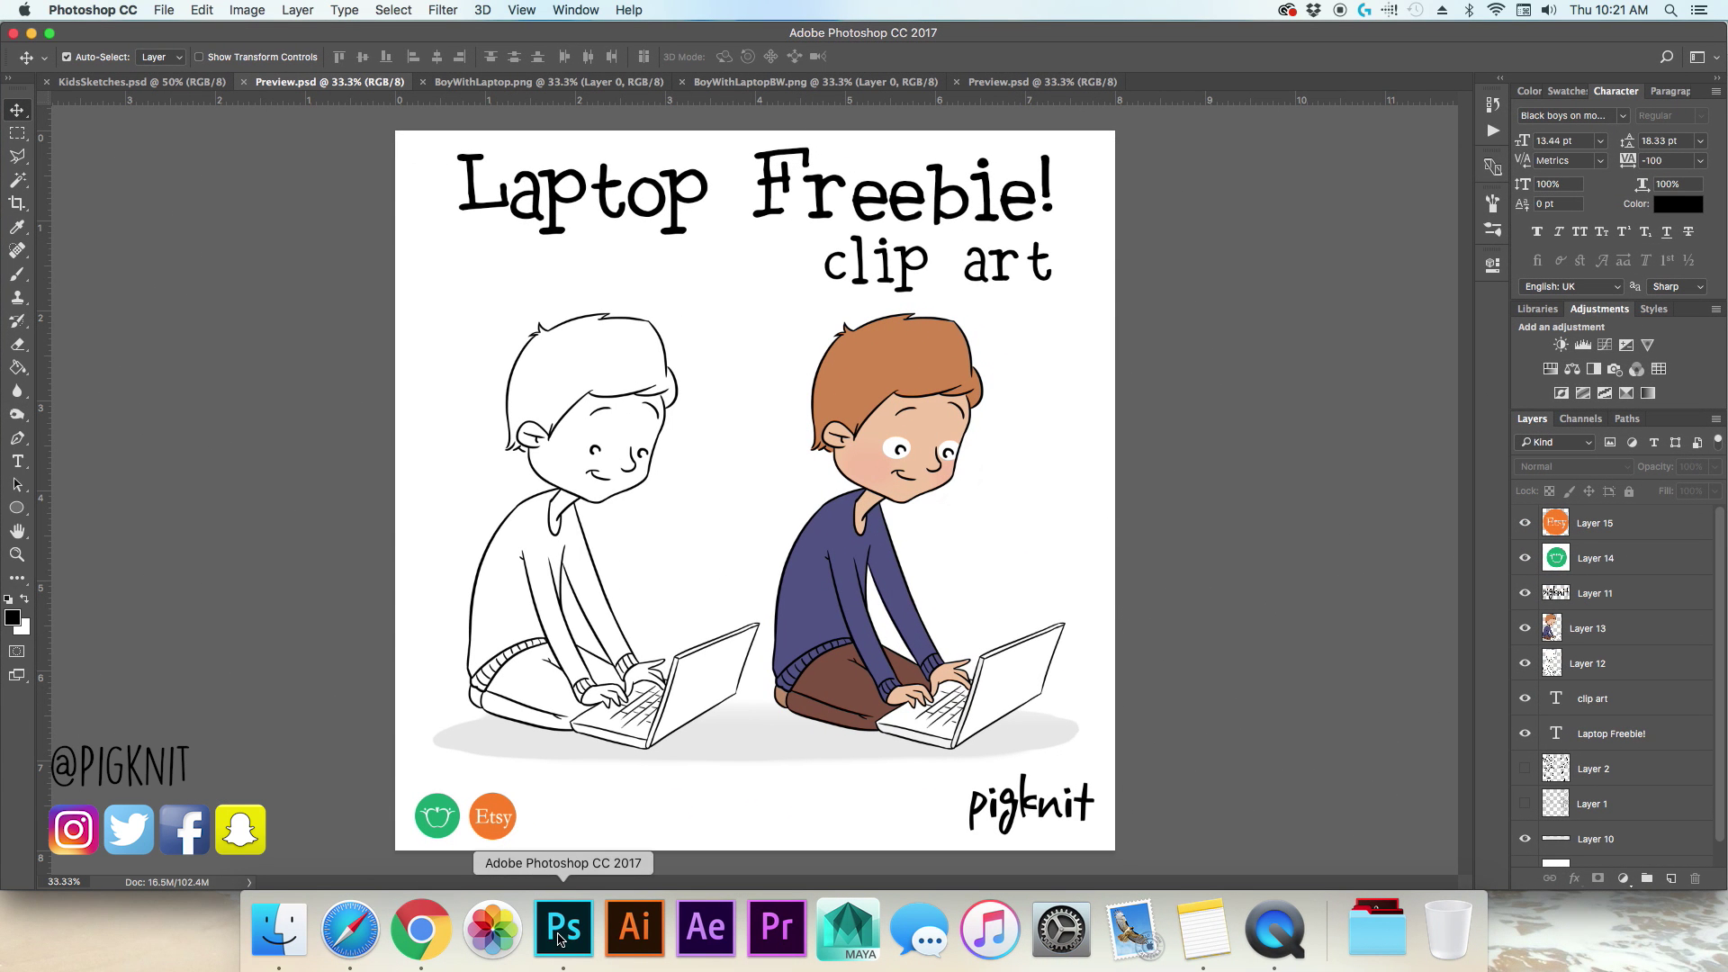
left_click(342, 927)
Step: Add Products For TpT Sellers as a chosen subject area
scroll(270, 585, "down", 5)
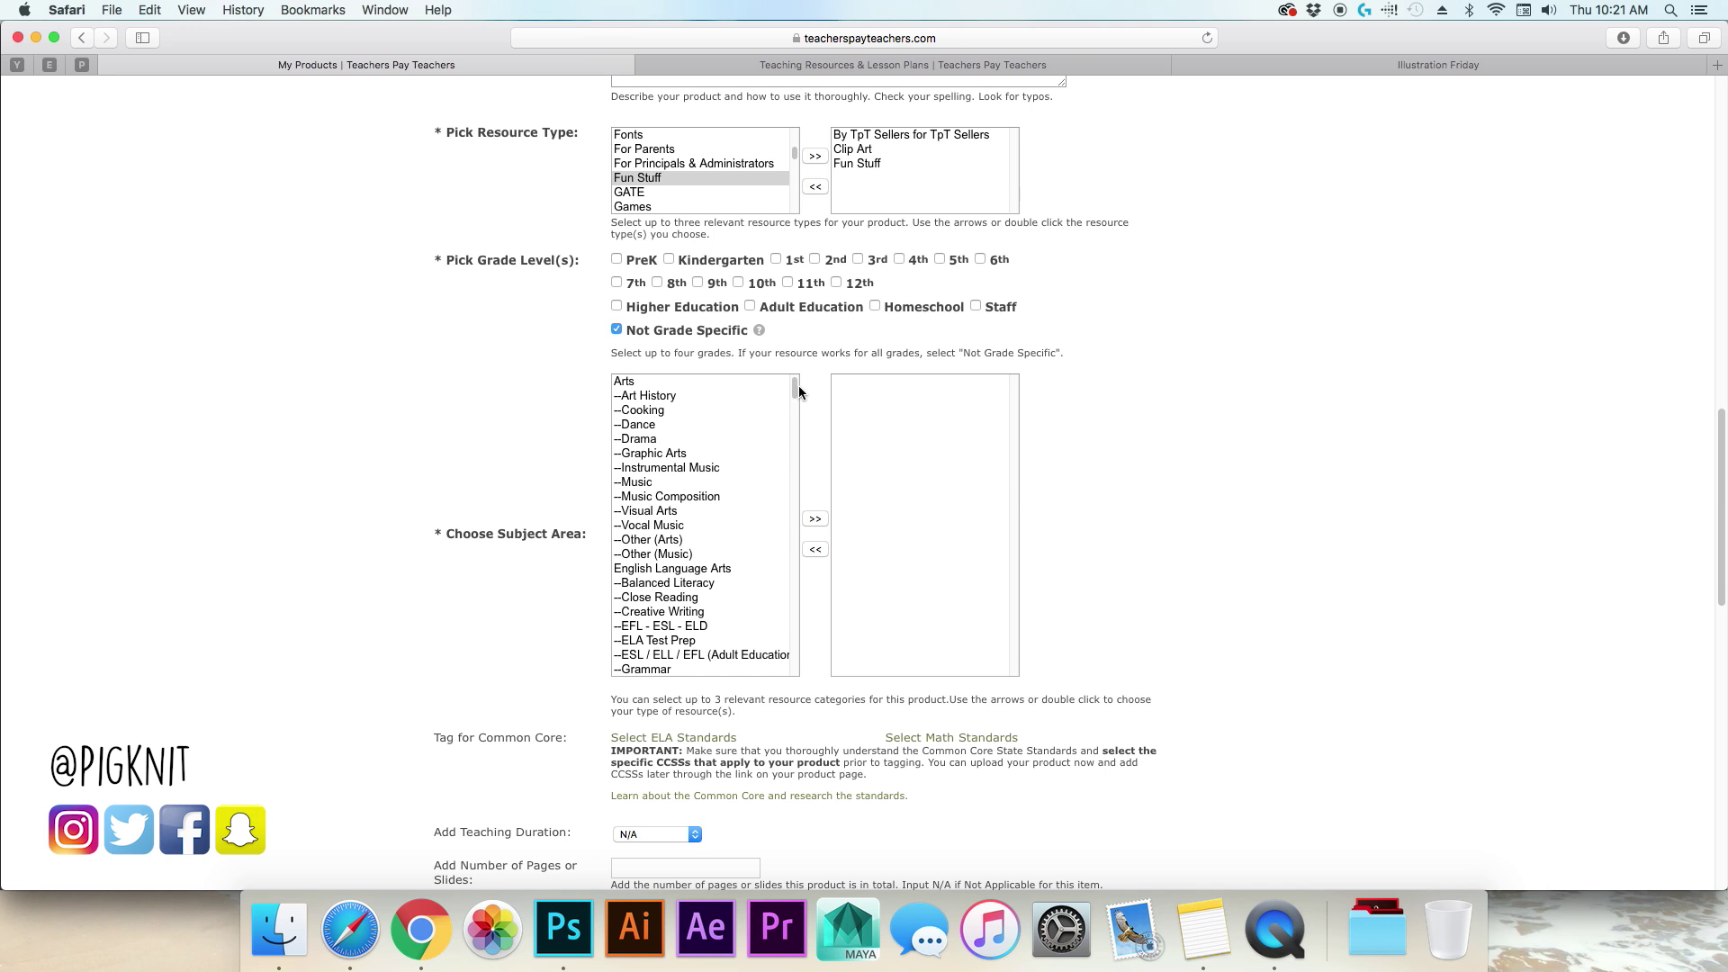
scroll(700, 450, "down", 10)
scroll(701, 472, "down", 10)
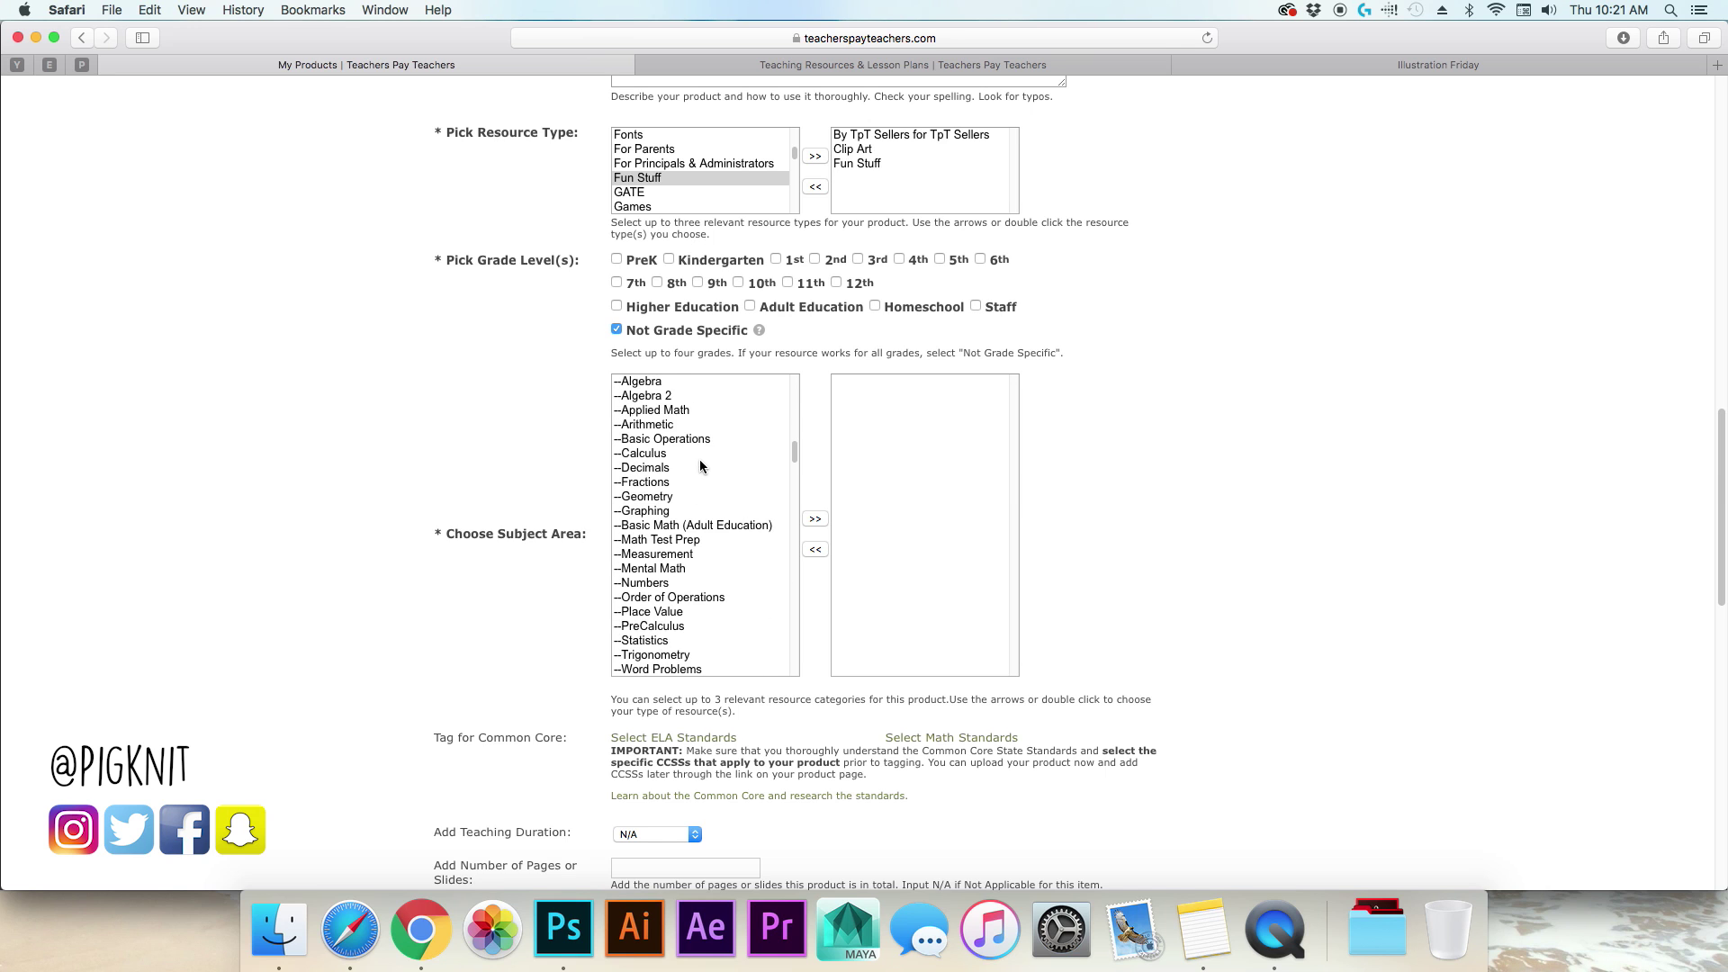
scroll(702, 490, "down", 10)
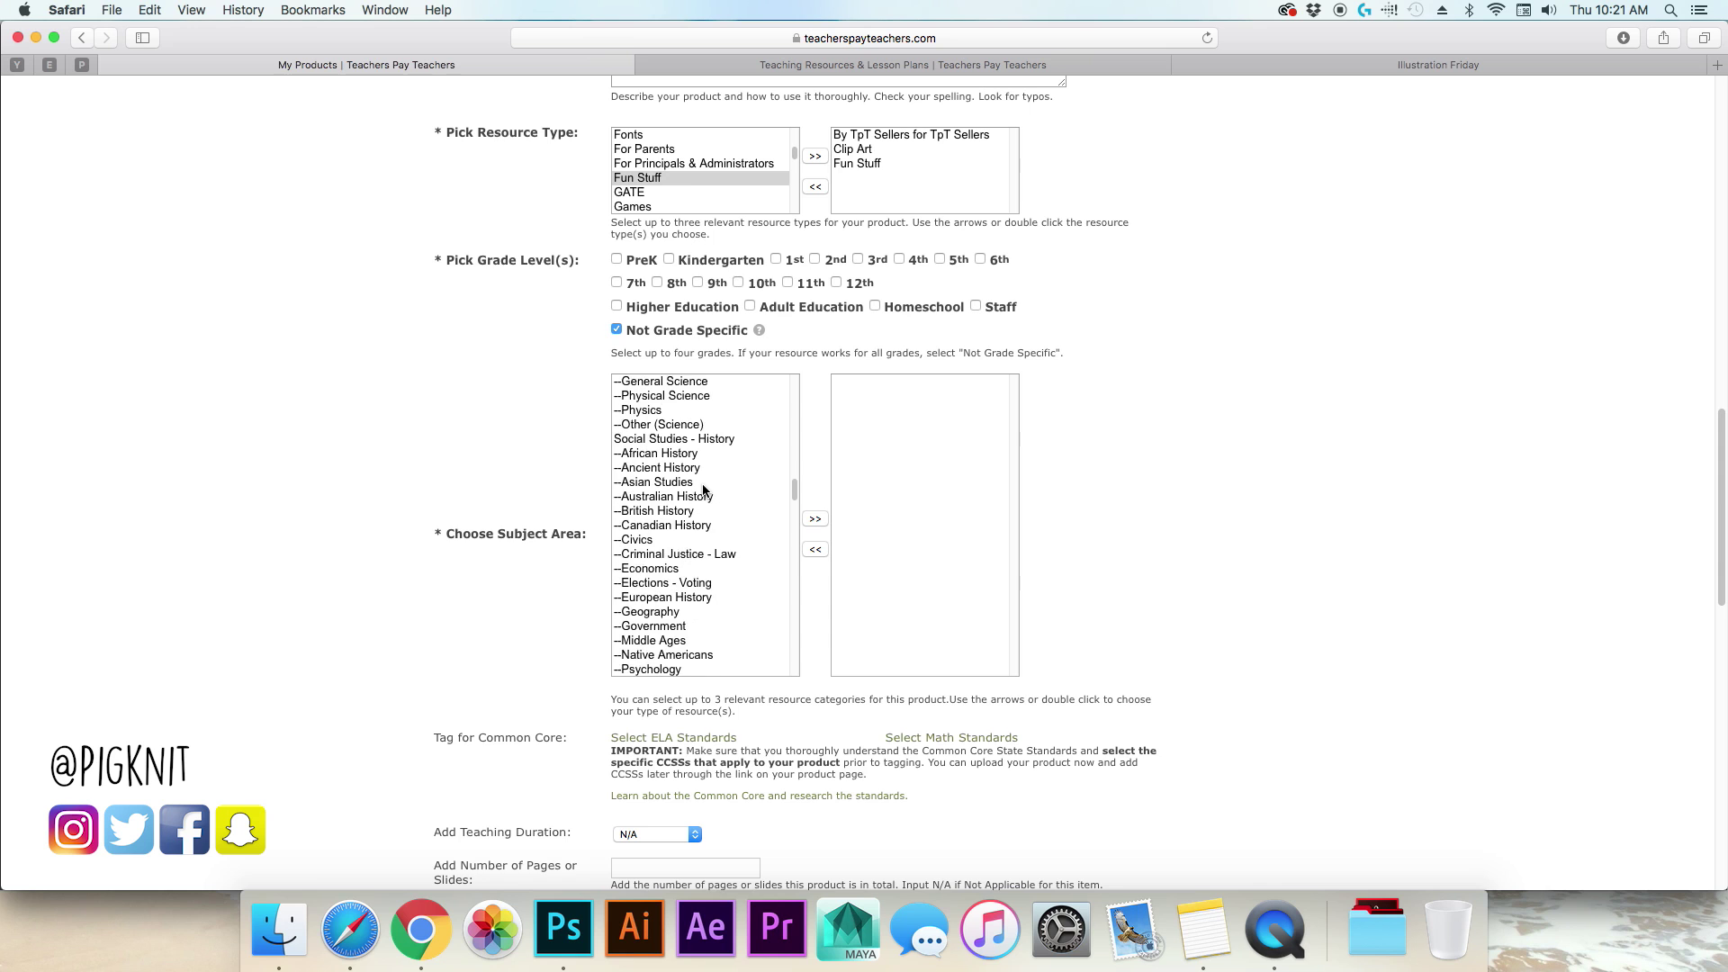
scroll(702, 491, "down", 3)
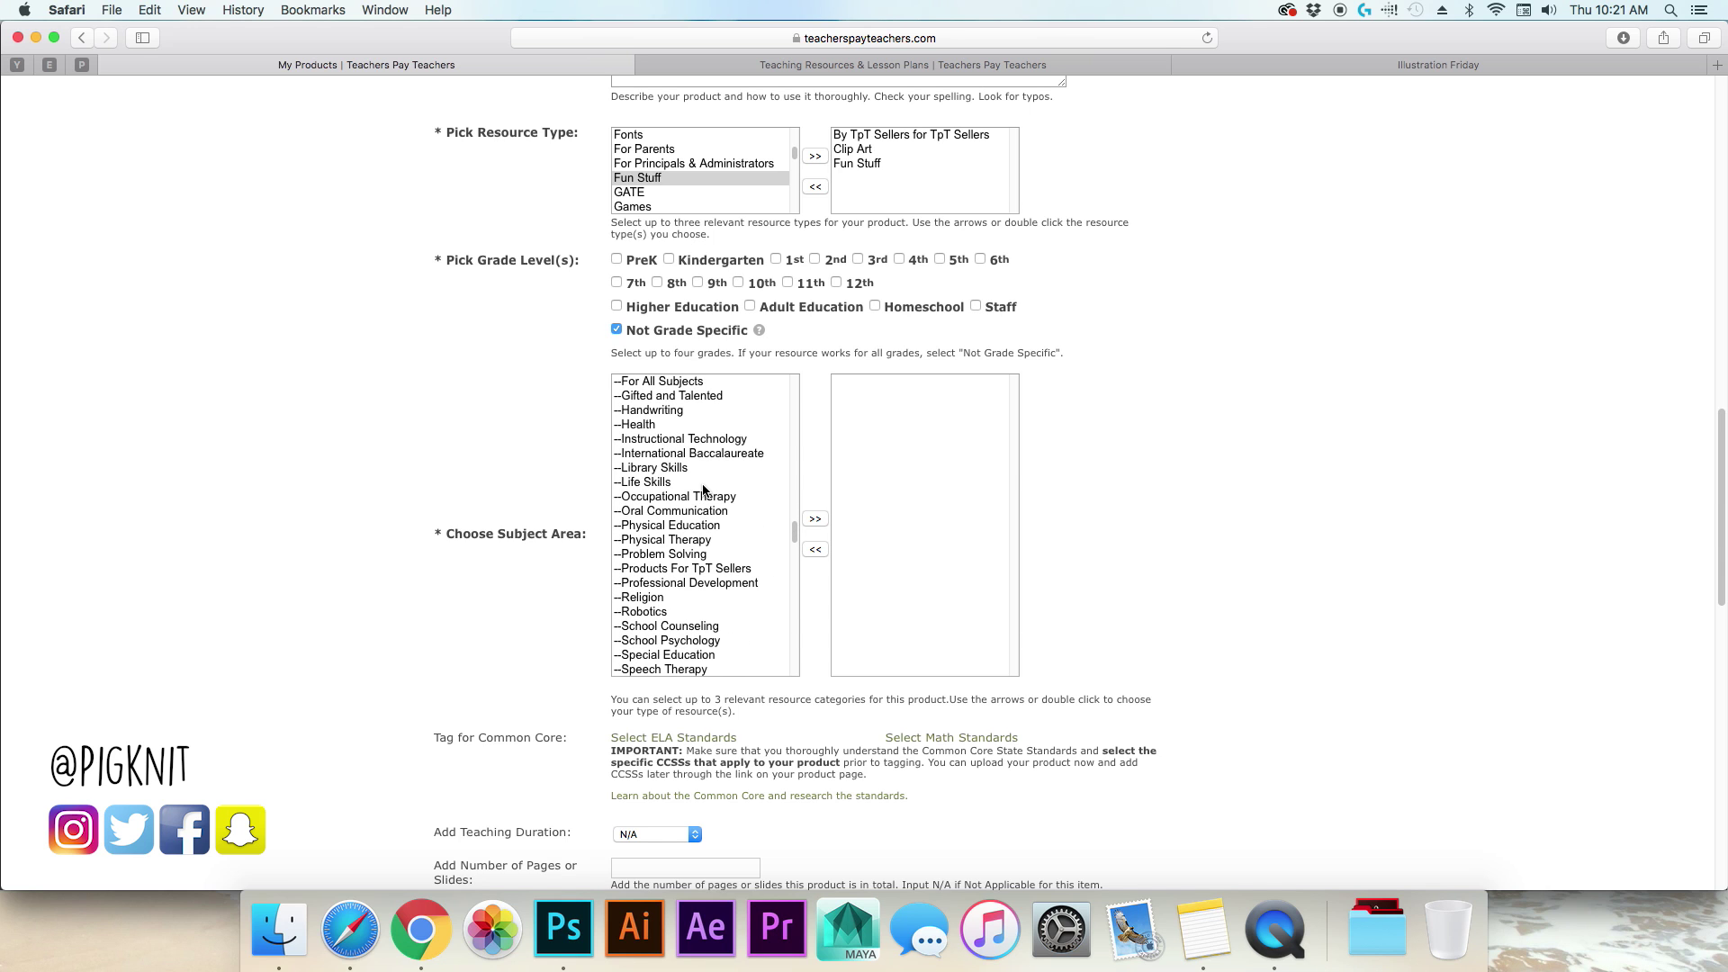
left_click(719, 568)
left_click(815, 519)
Step: Add For All Subjects and Computer Science - Technology as subject areas
scroll(677, 464, "up", 3)
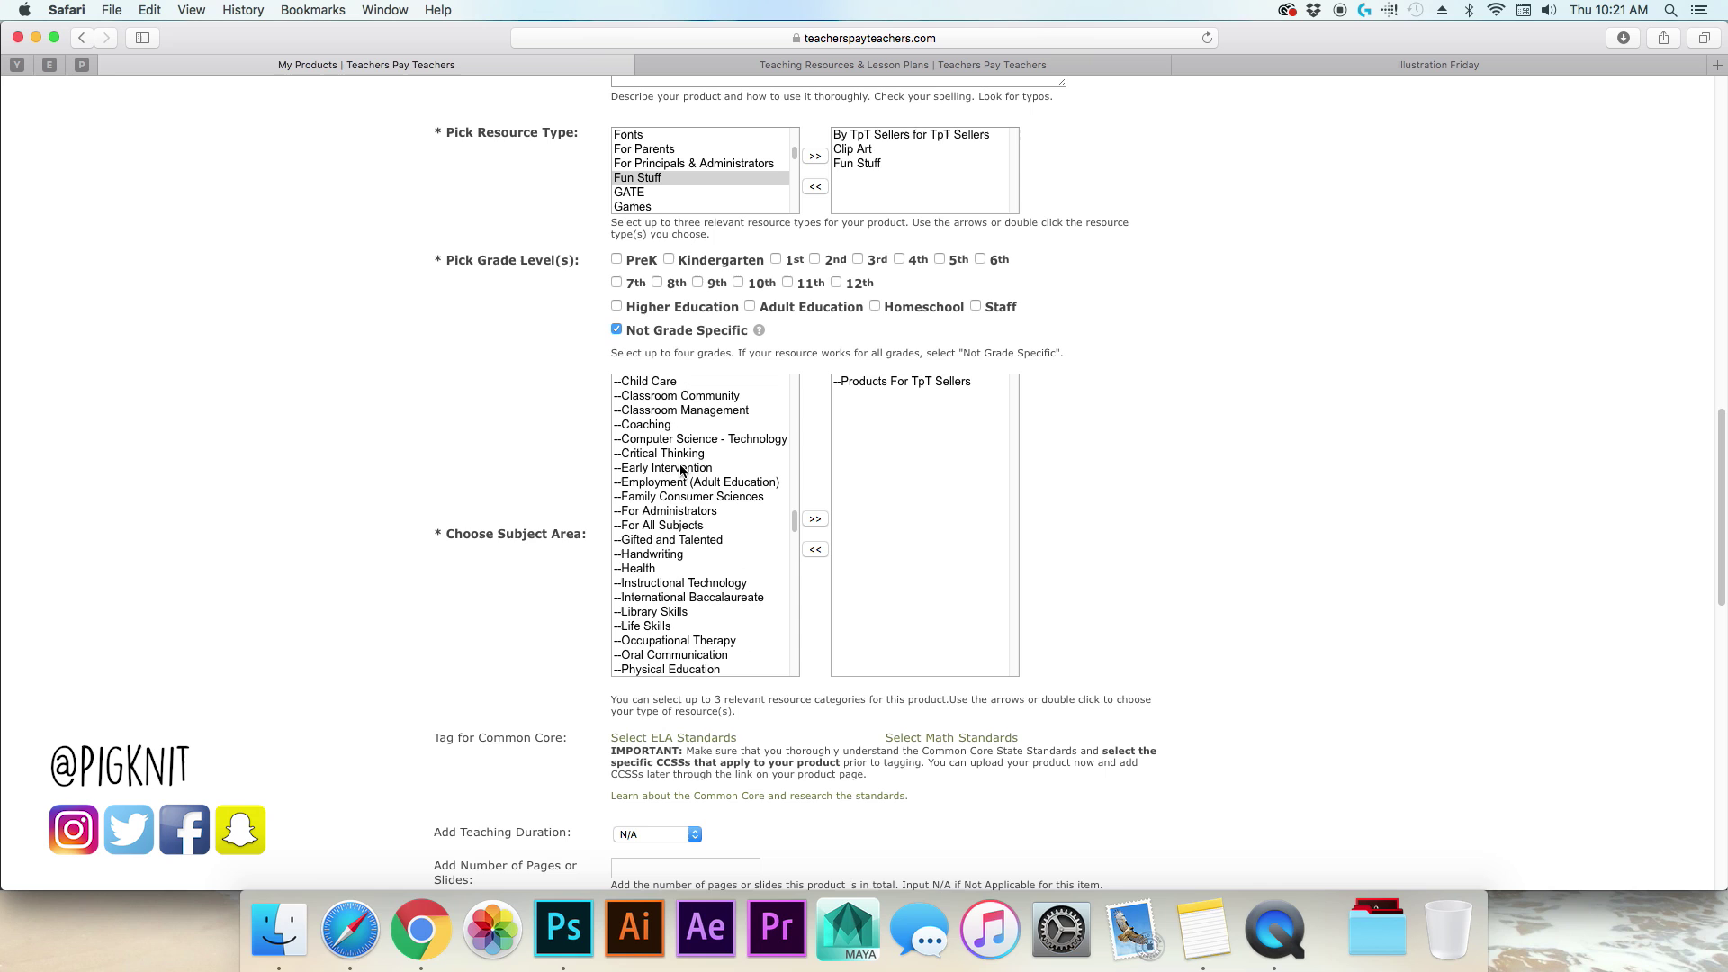
left_click(690, 525)
left_click(814, 519)
scroll(677, 520, "up", 10)
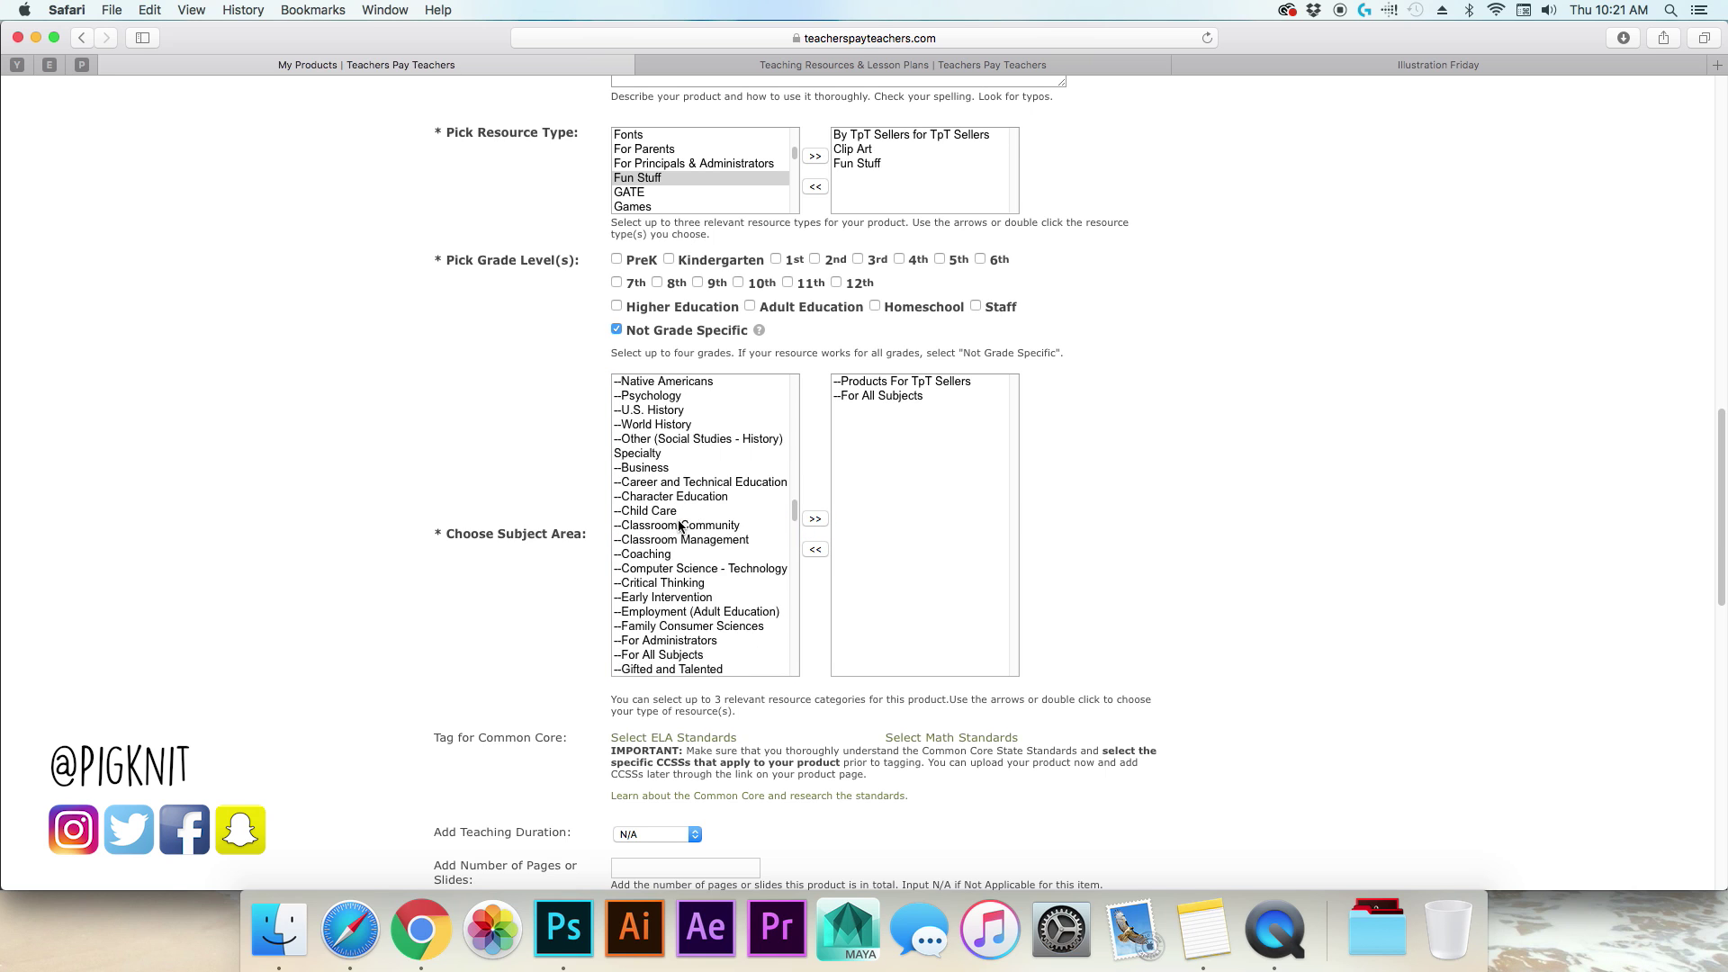
scroll(694, 531, "up", 7)
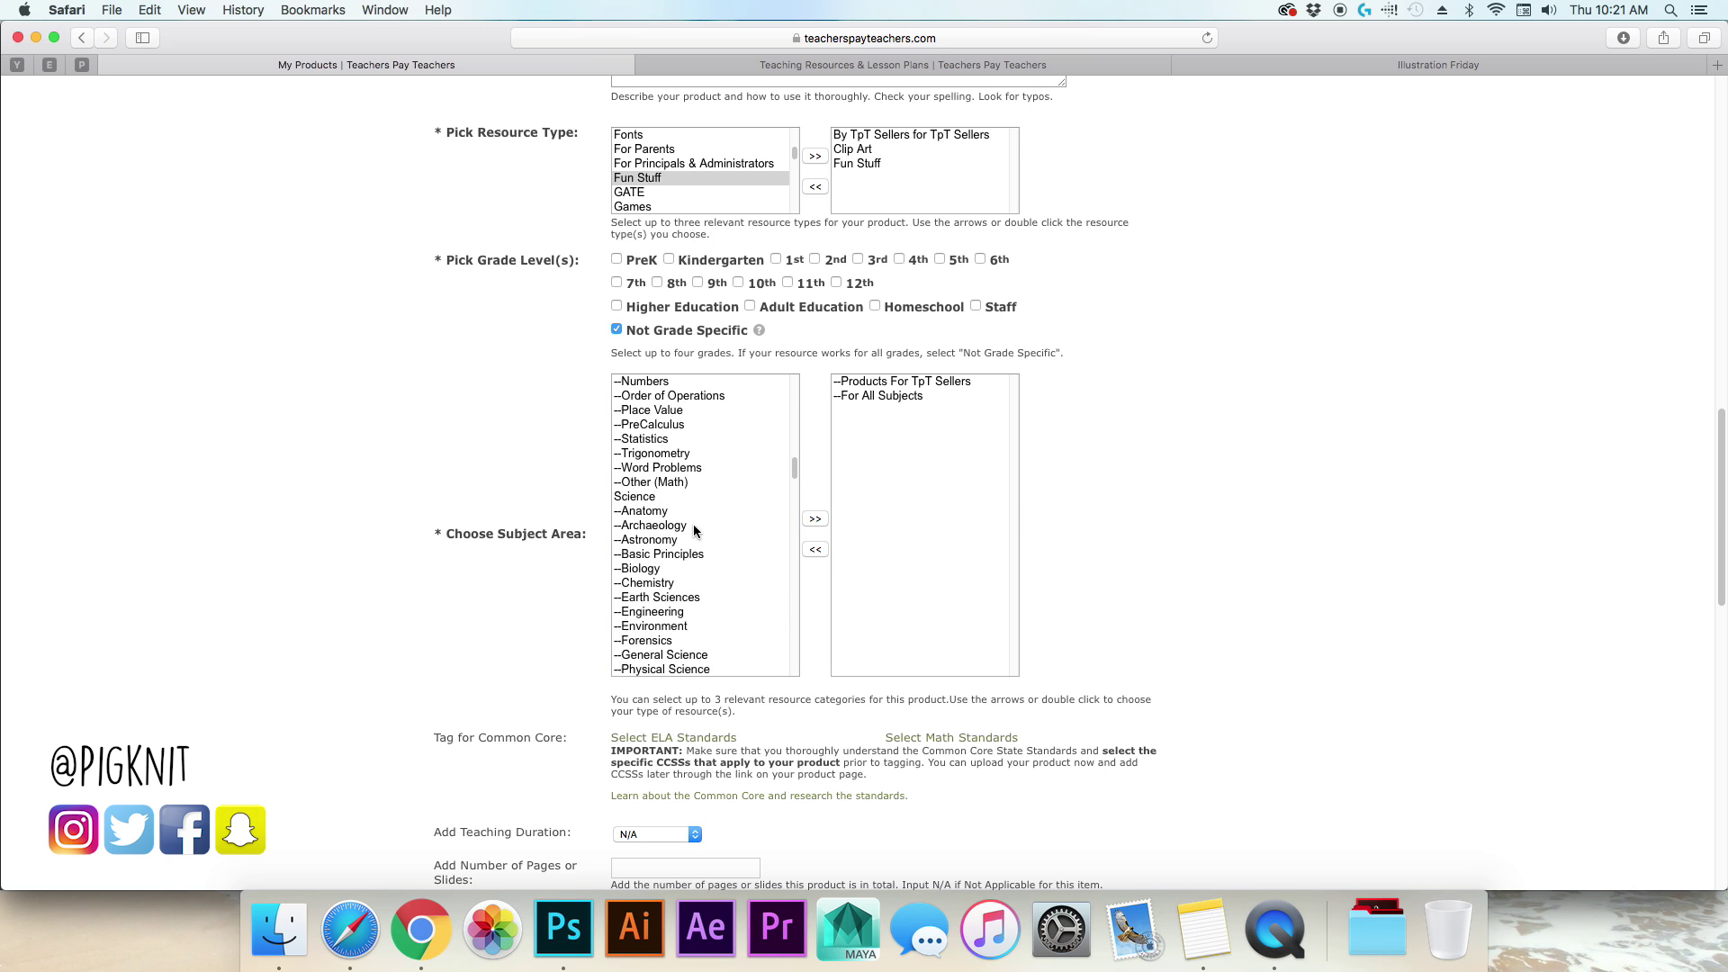
scroll(692, 524, "up", 15)
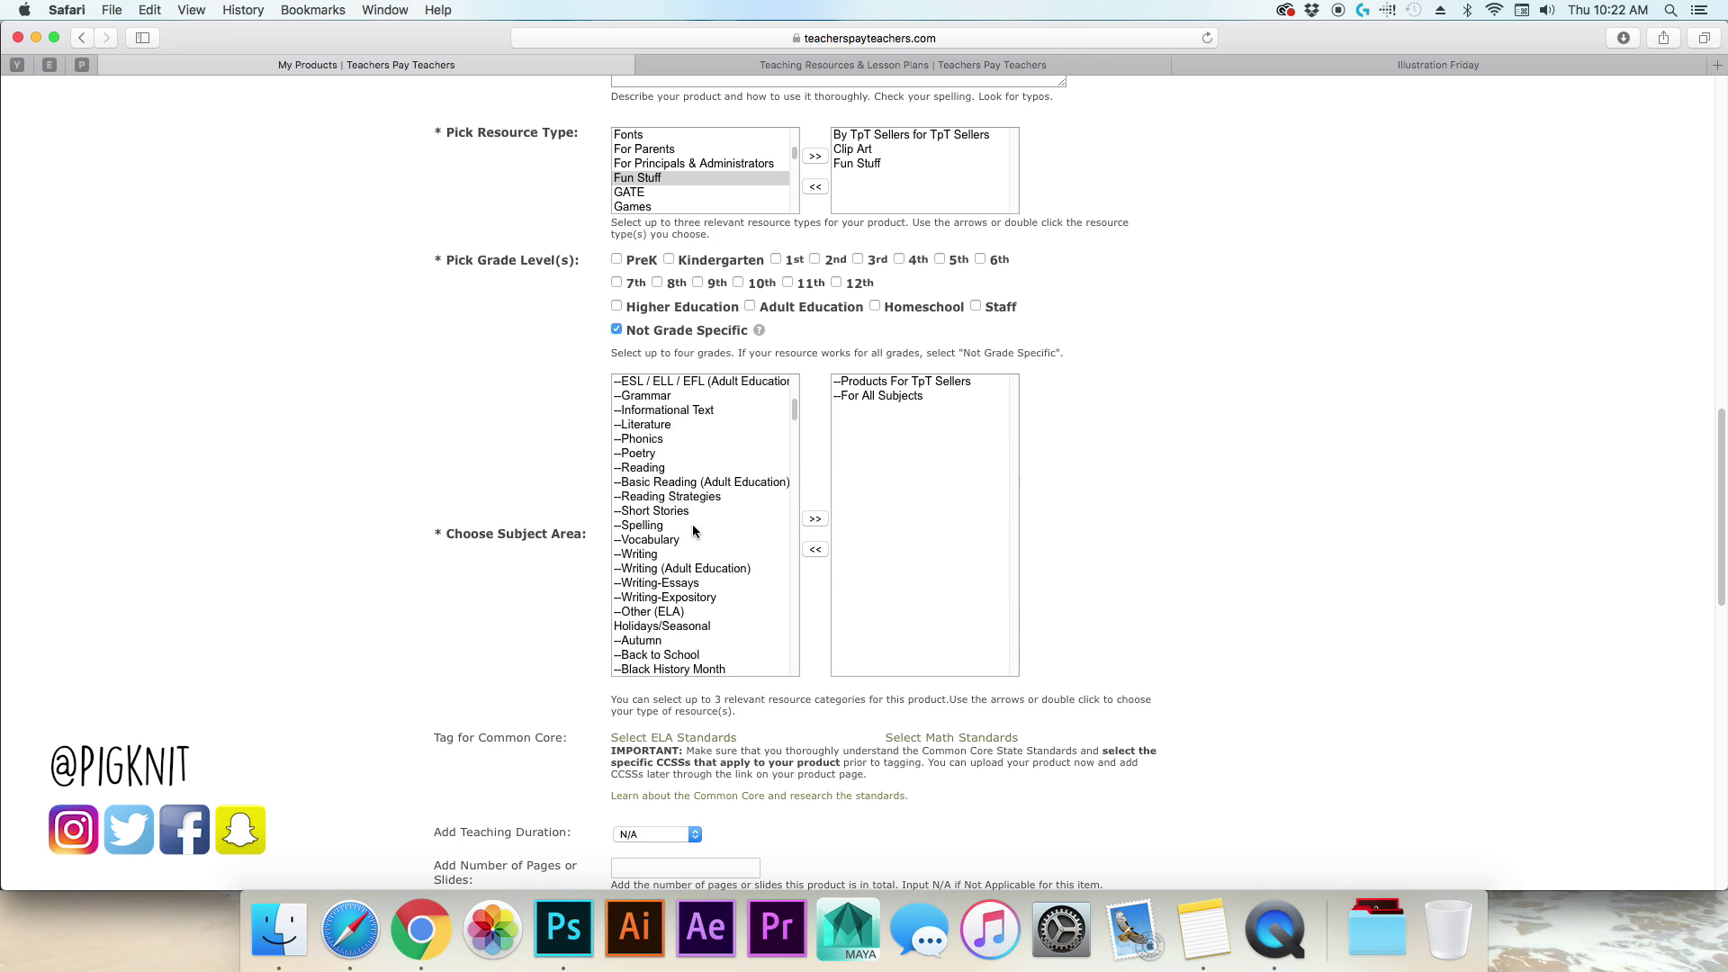
double_click(706, 635)
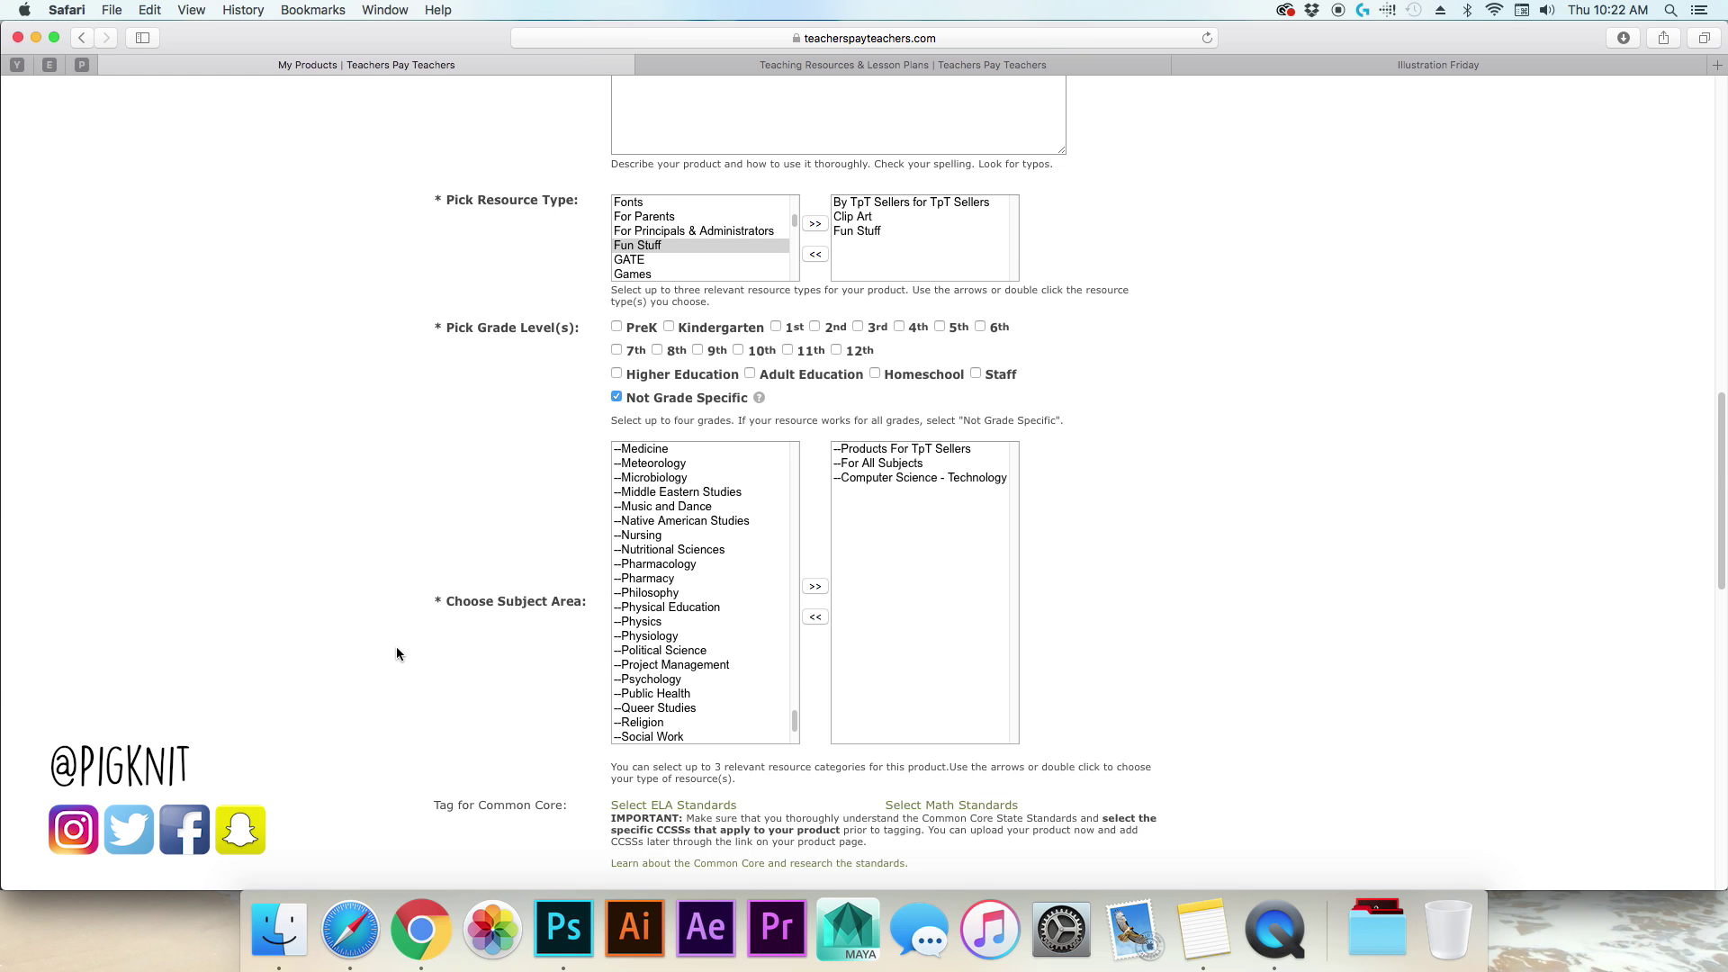
Step: Set the Number of Pages to N/A
scroll(396, 640, "down", 5)
scroll(982, 350, "up", 5)
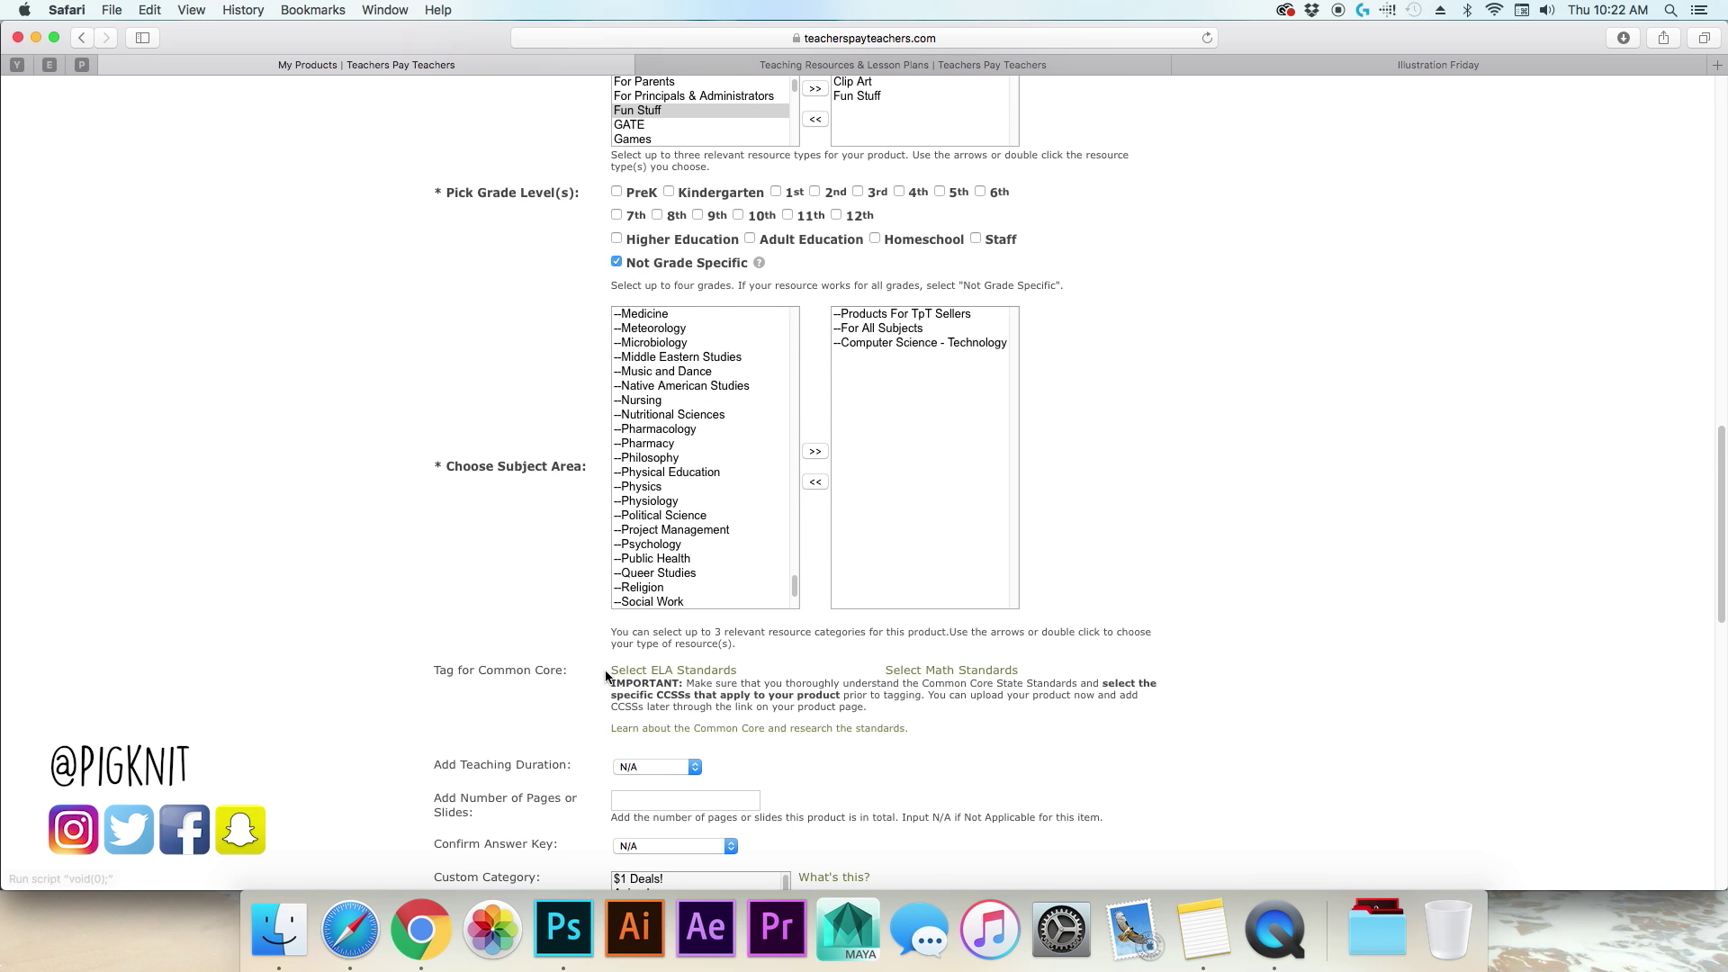
scroll(330, 653, "down", 3)
left_click(648, 665)
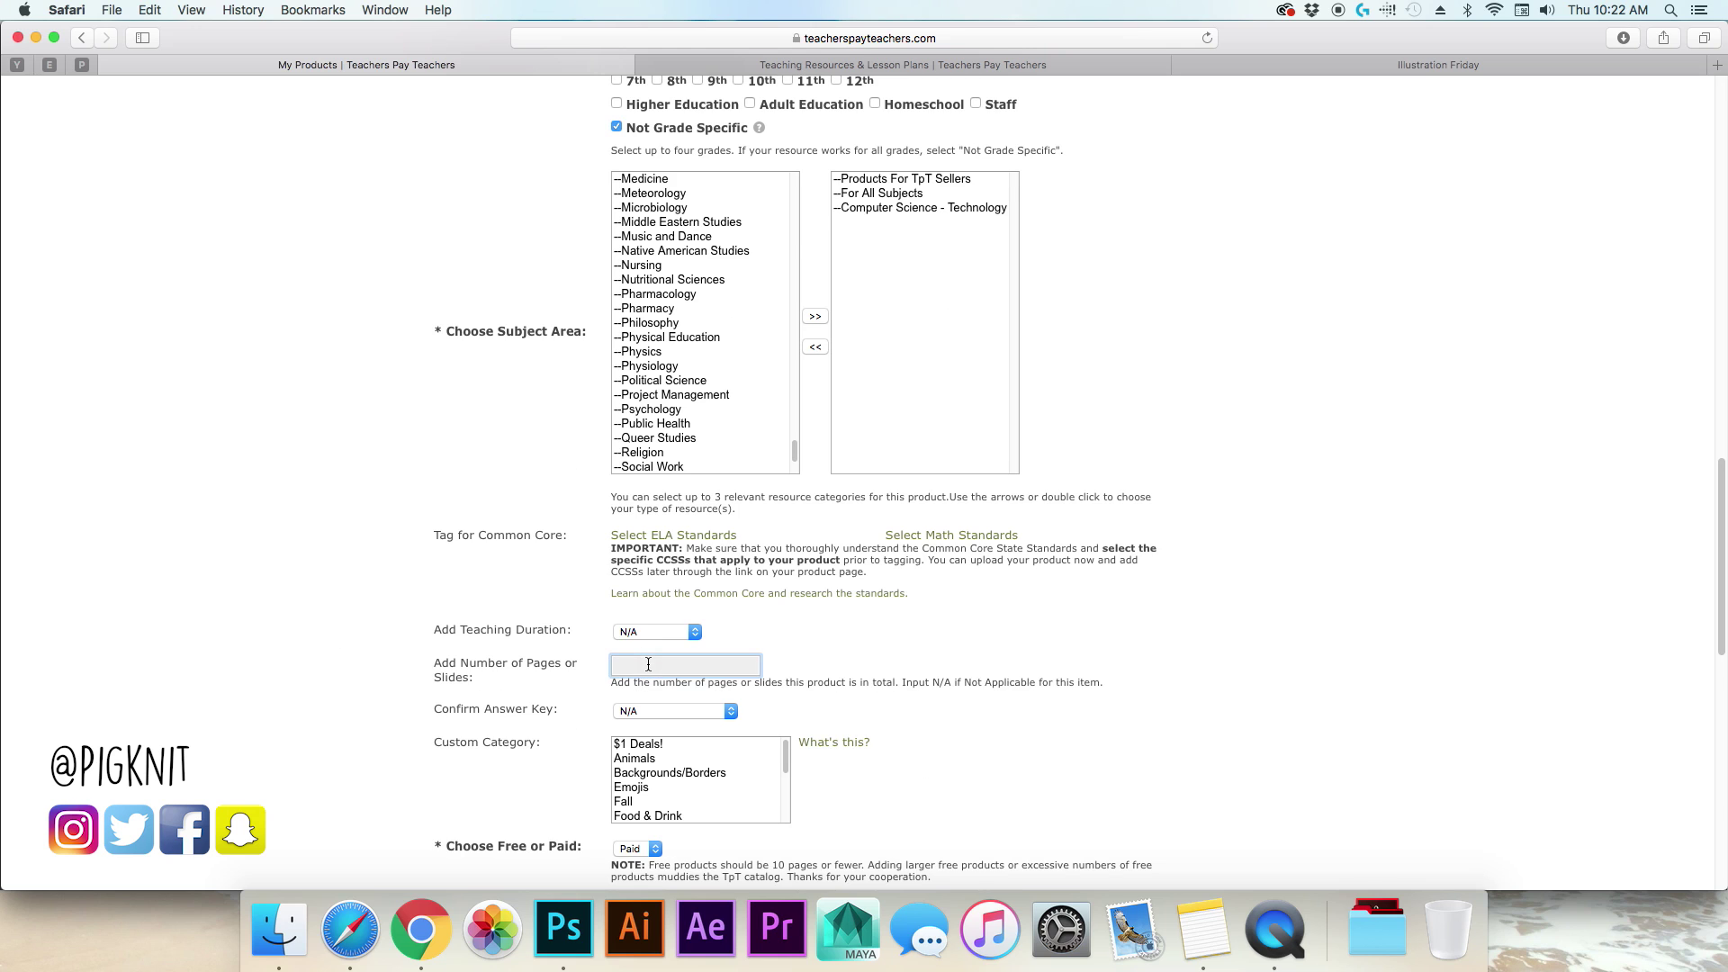
type("N/A")
left_click(354, 632)
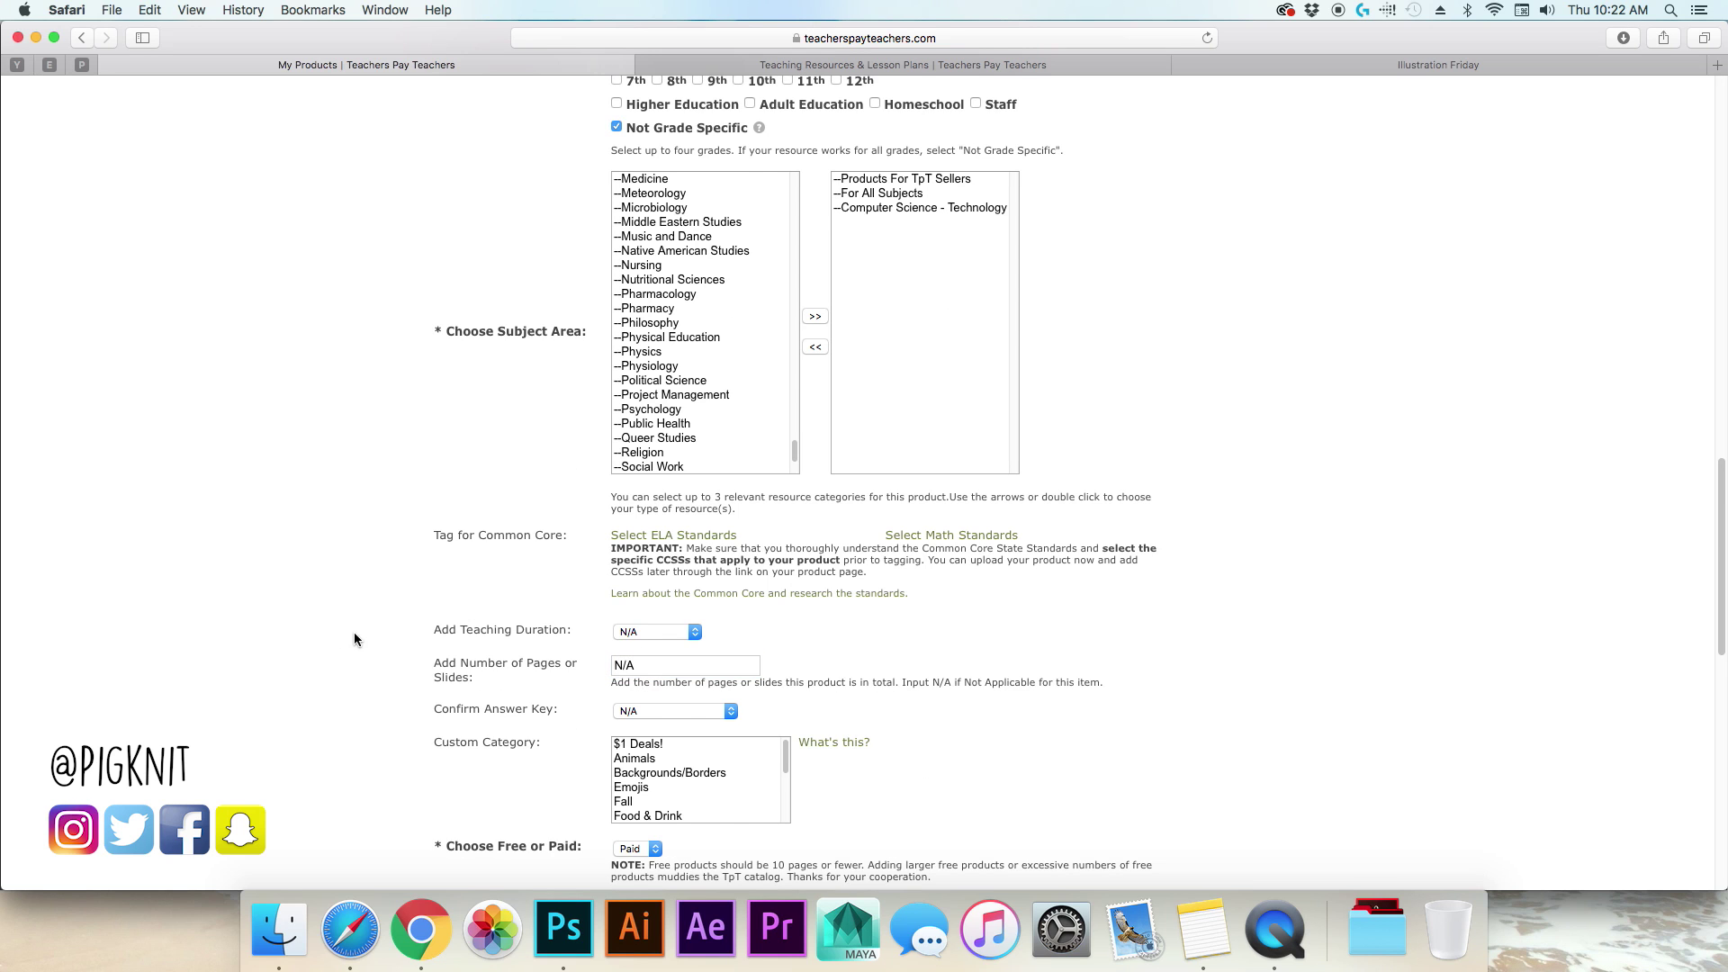
Step: Choose People as the custom category
scroll(358, 647, "down", 3)
left_click(785, 621)
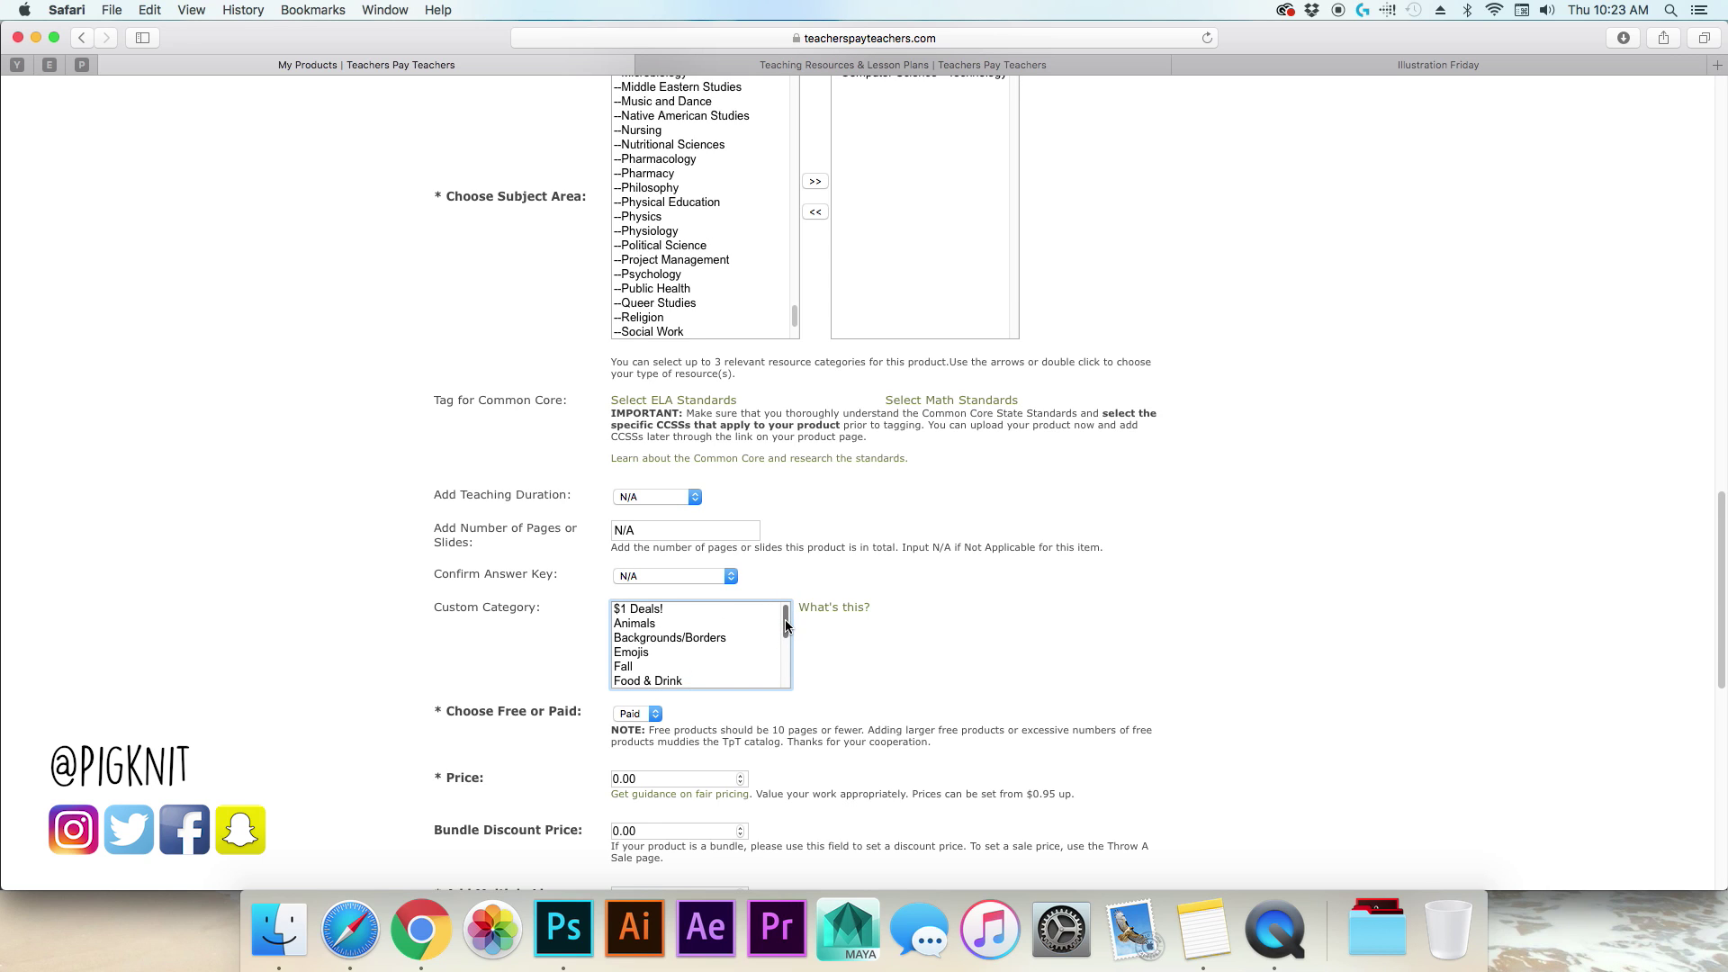
left_click_drag(785, 619, 784, 663)
left_click(684, 682)
left_click(640, 638)
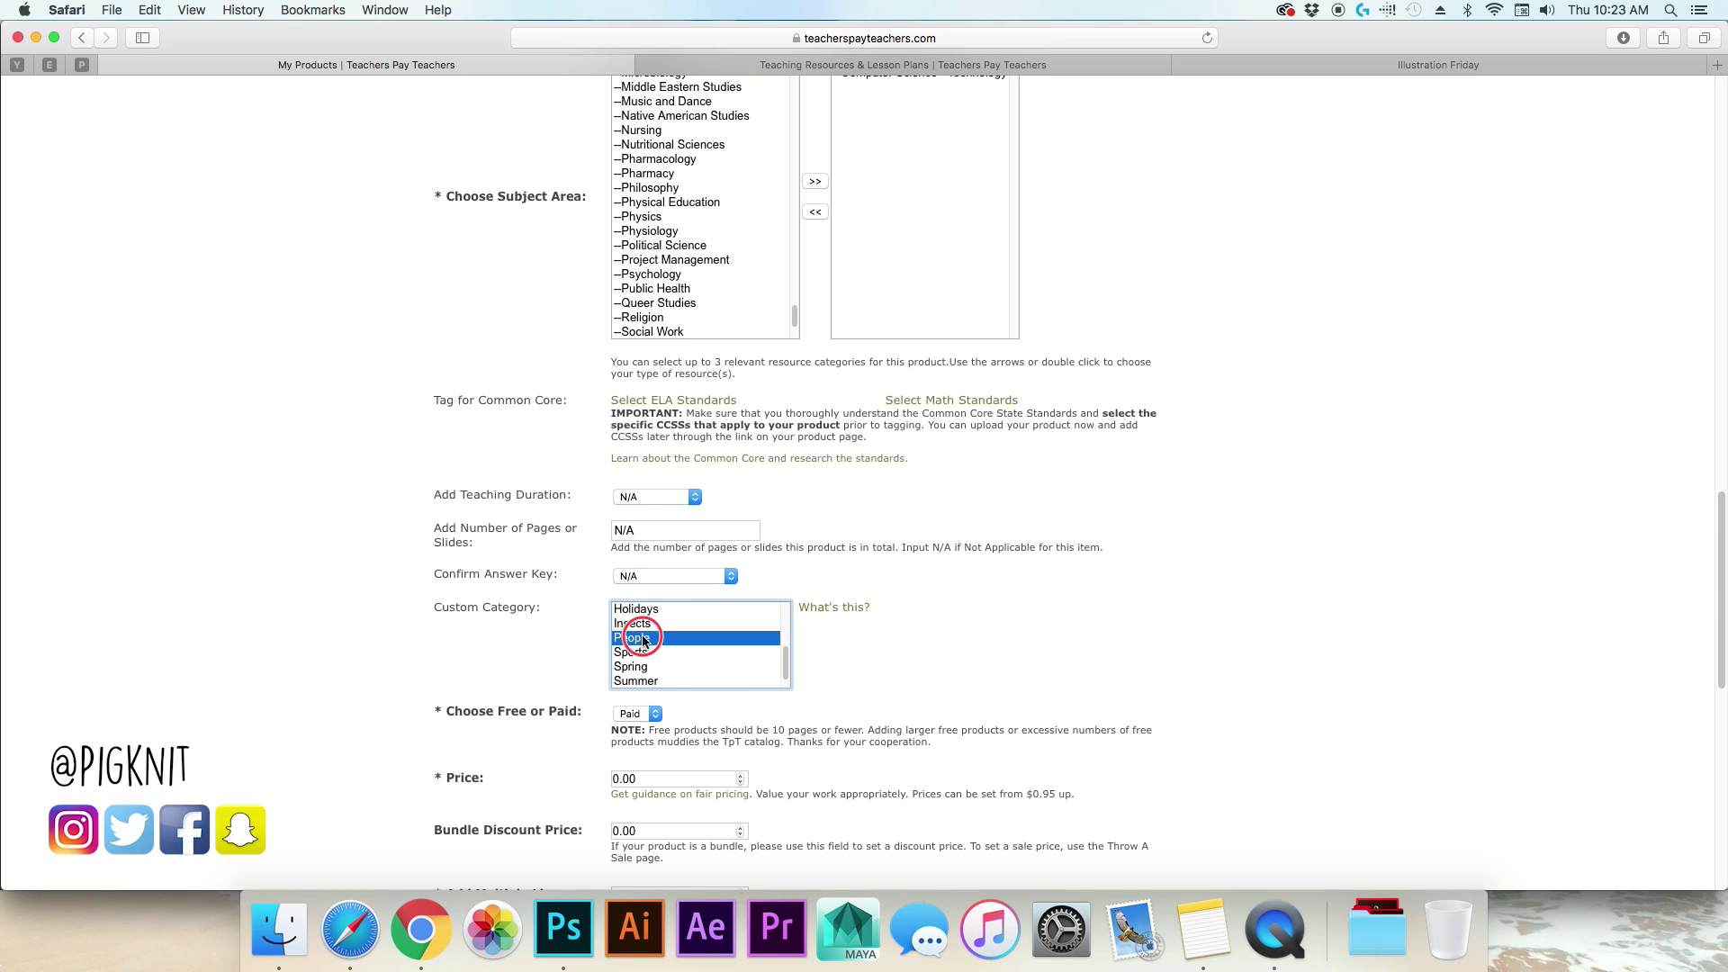
Step: Set the product's price option to Free
scroll(642, 638, "up", 5)
scroll(326, 653, "down", 5)
left_click(646, 450)
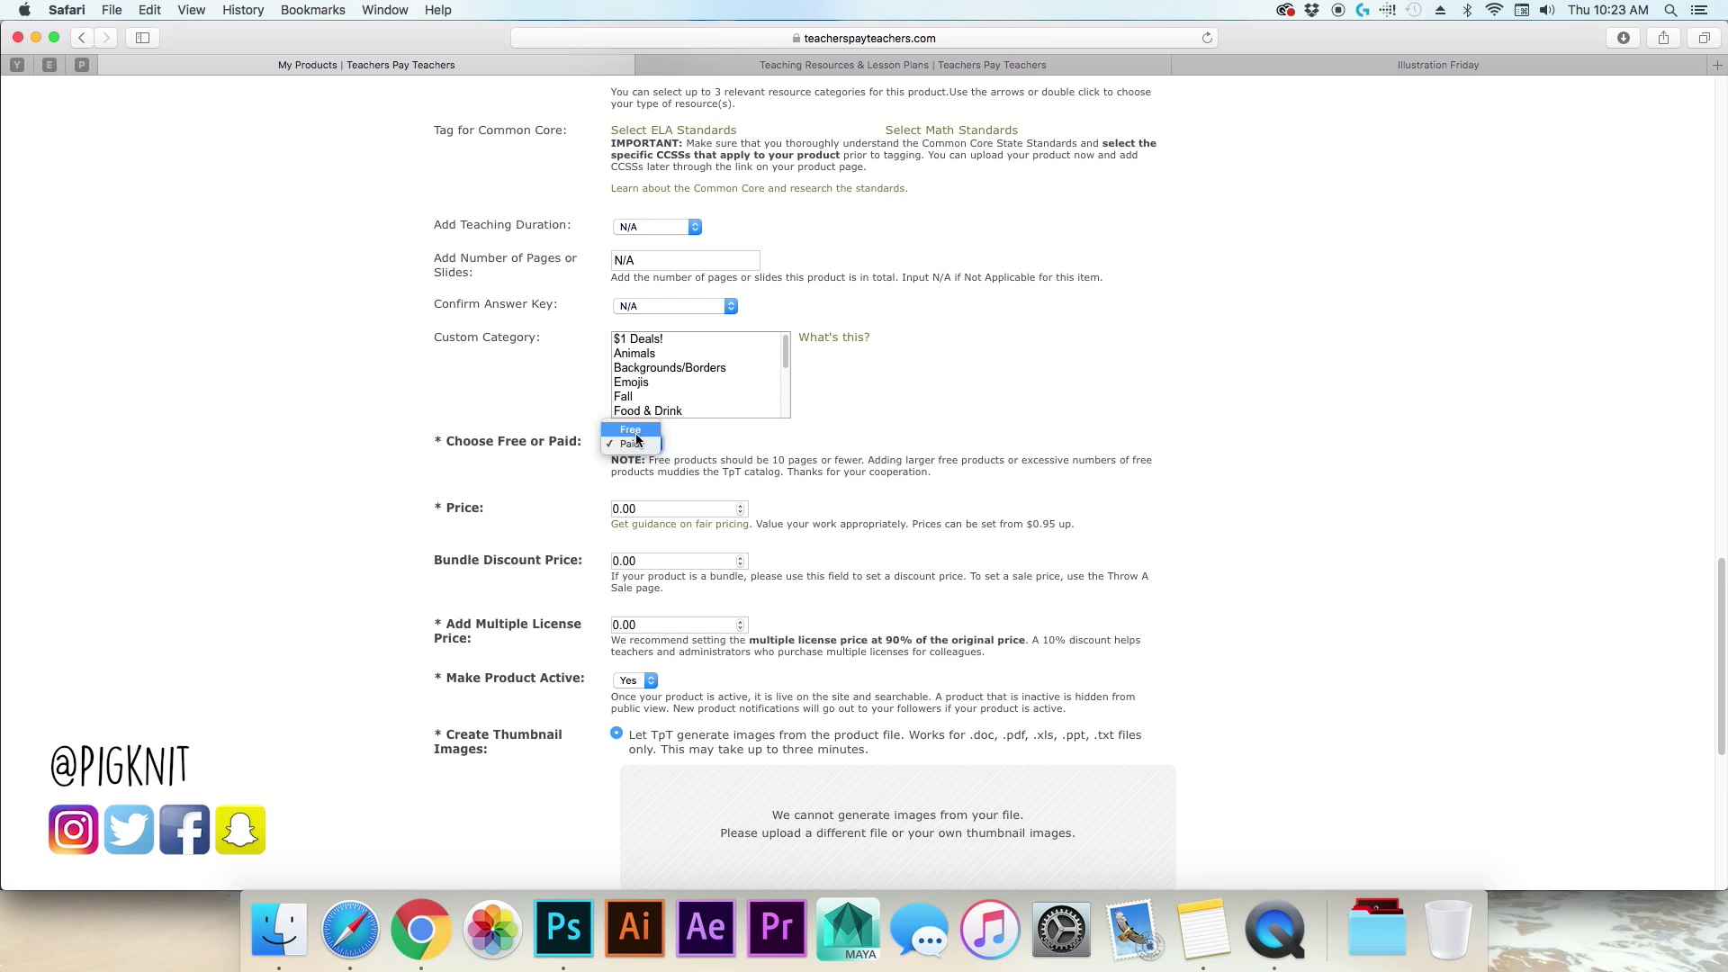
left_click(625, 431)
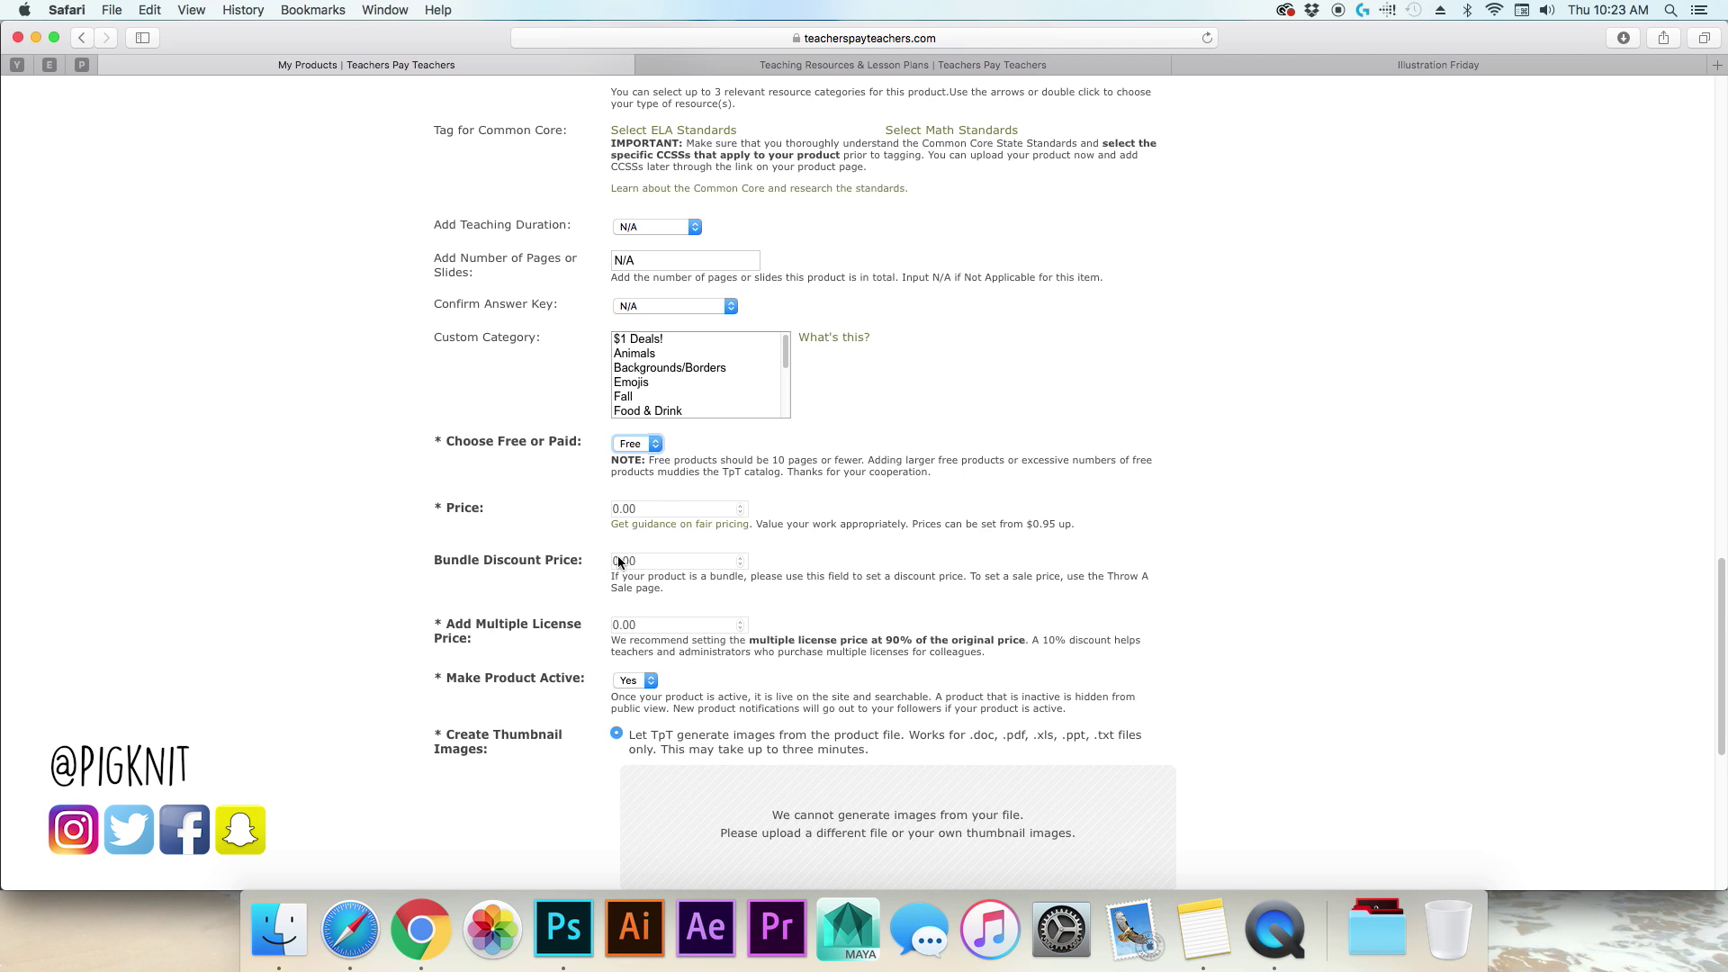
scroll(540, 540, "down", 5)
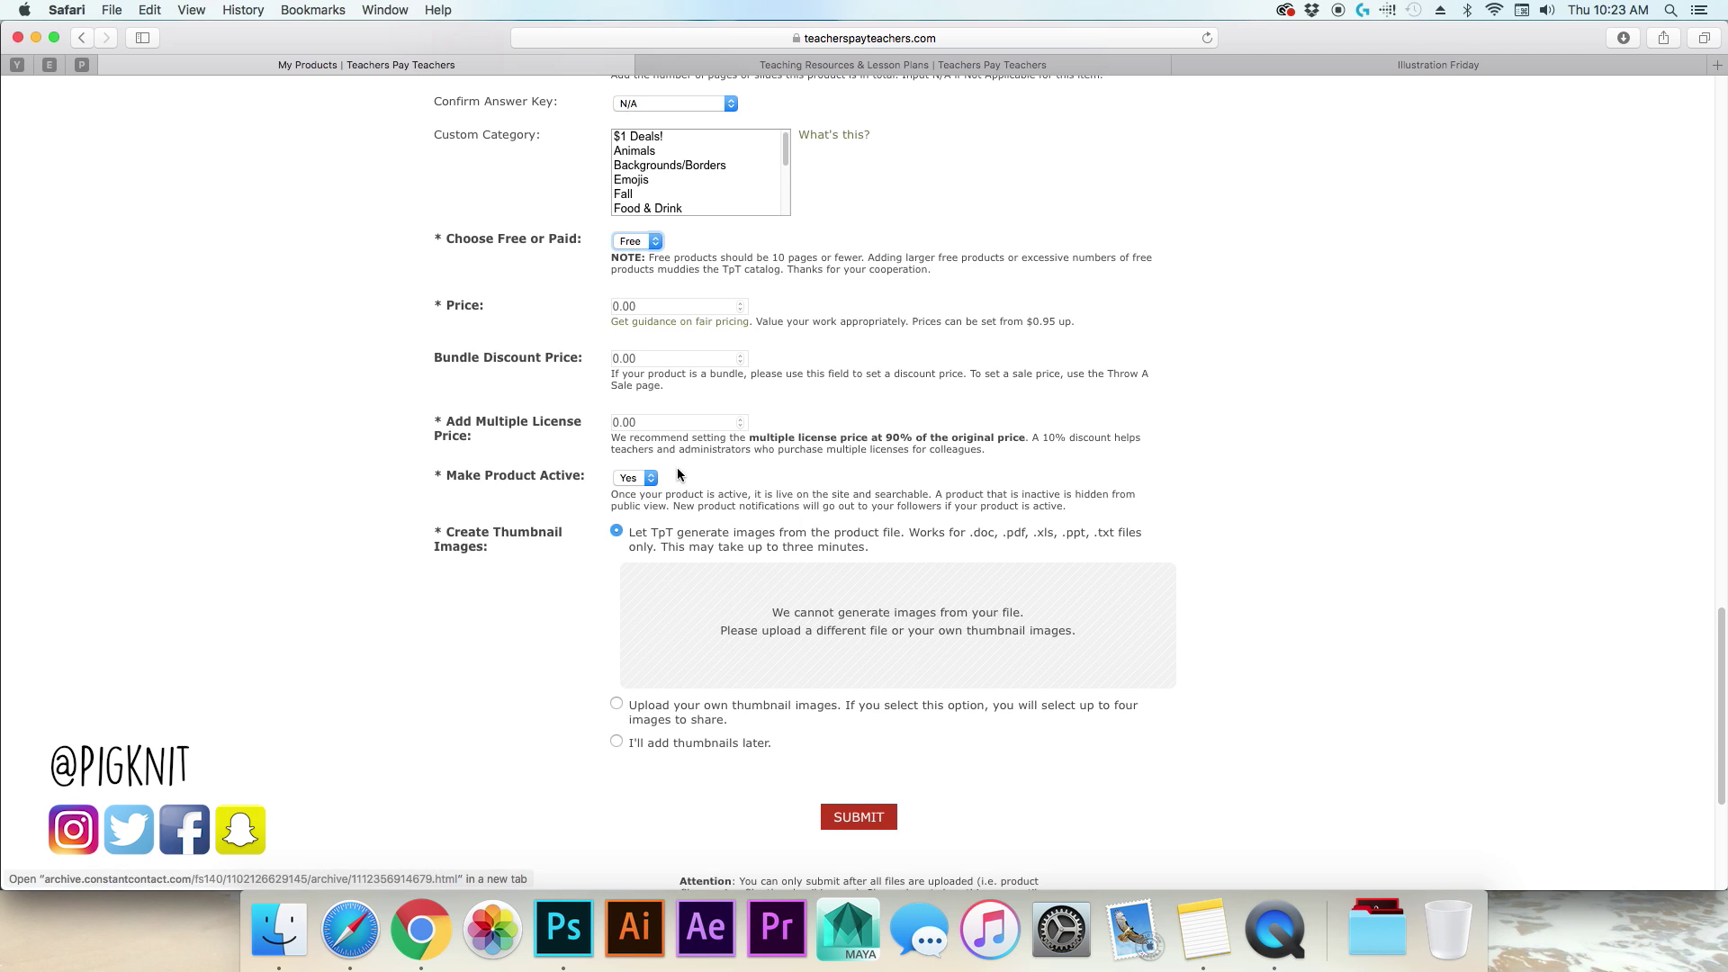
Step: Choose own thumbnail images and upload Preview.jpg from KidLaptop as the main cover
left_click(616, 703)
left_click(695, 641)
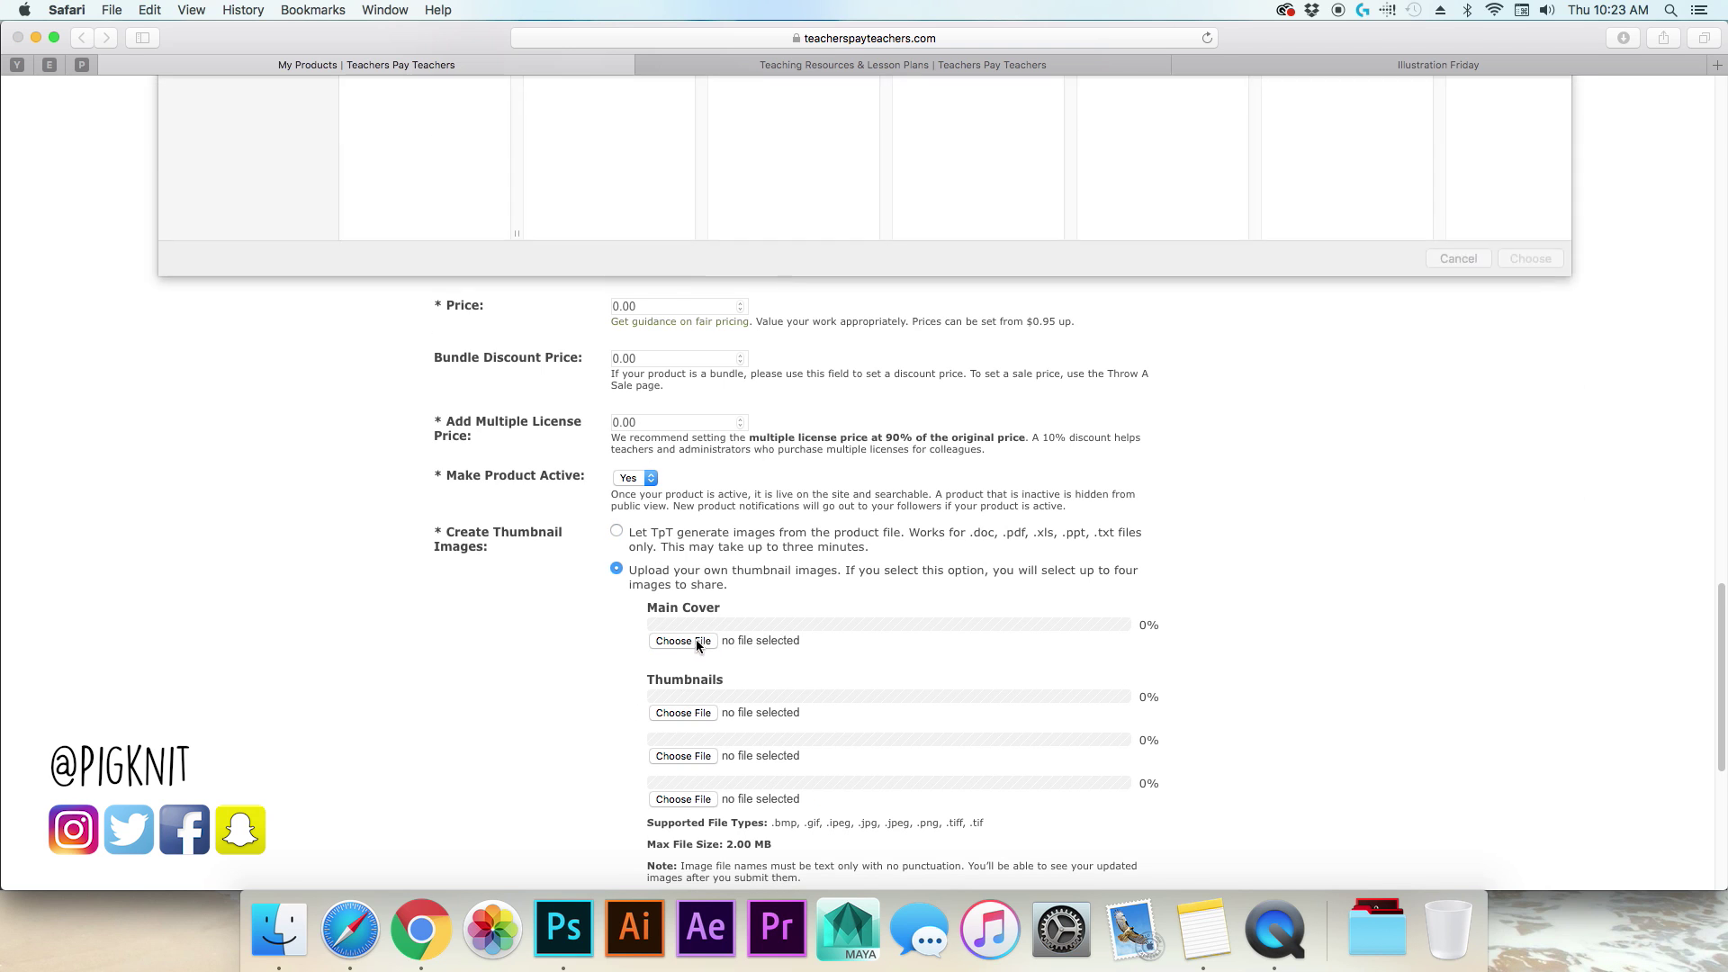
left_click(394, 167)
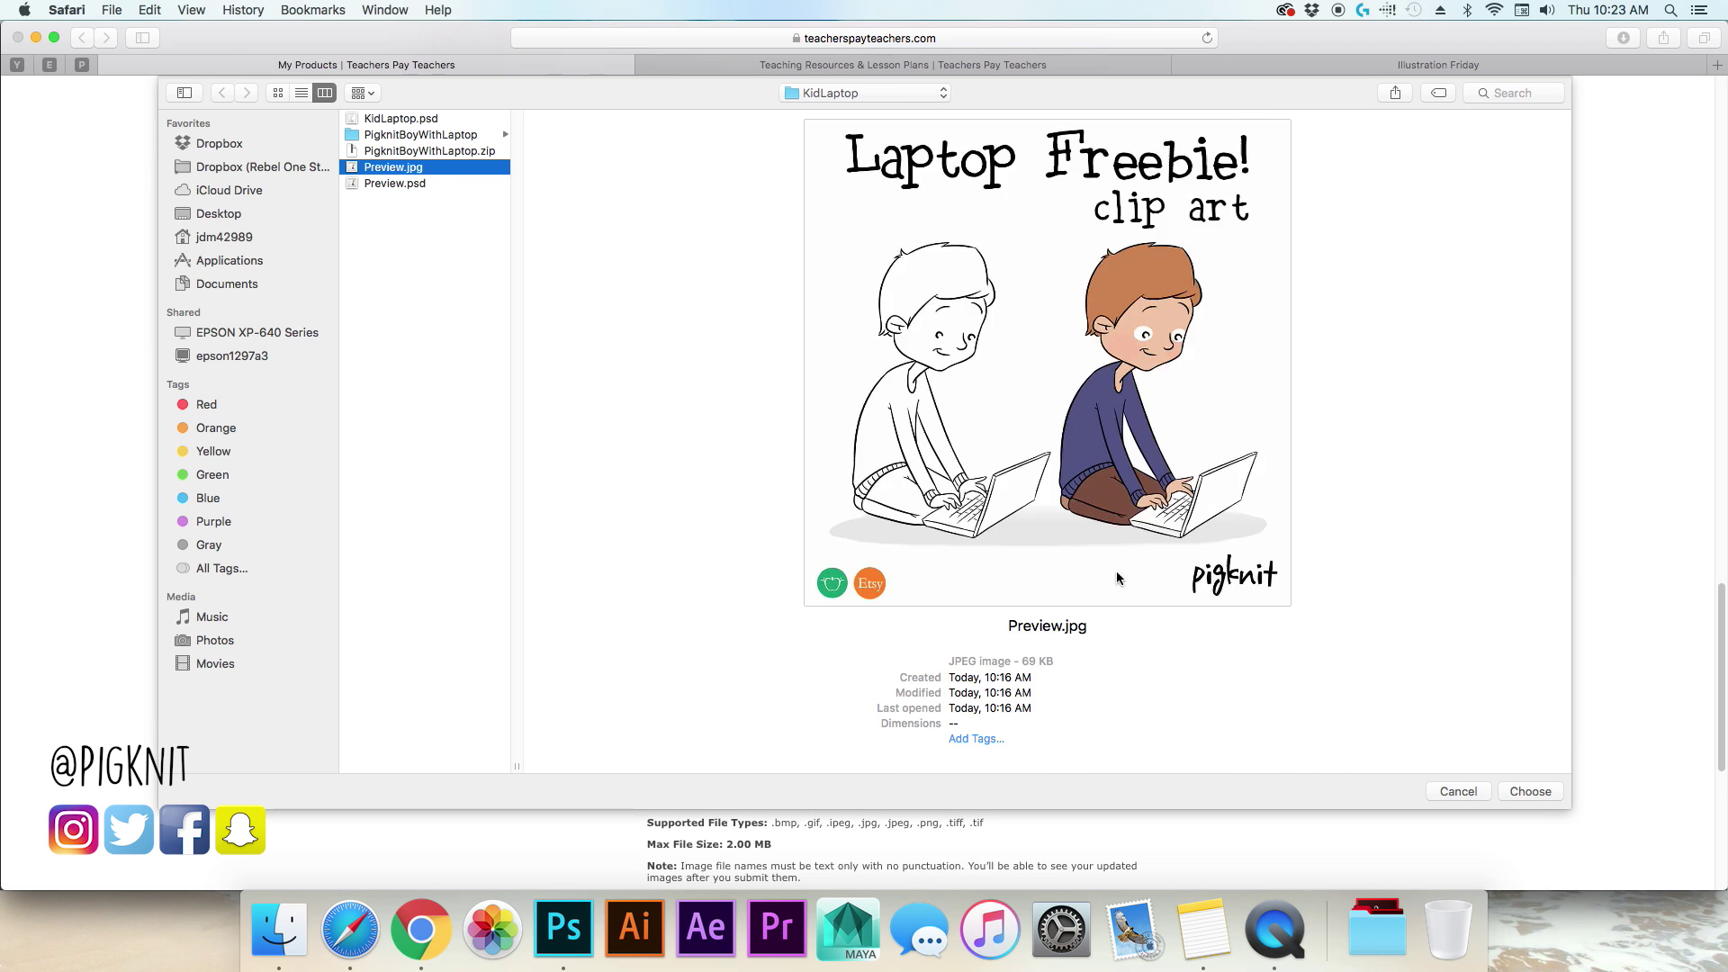
left_click(1530, 791)
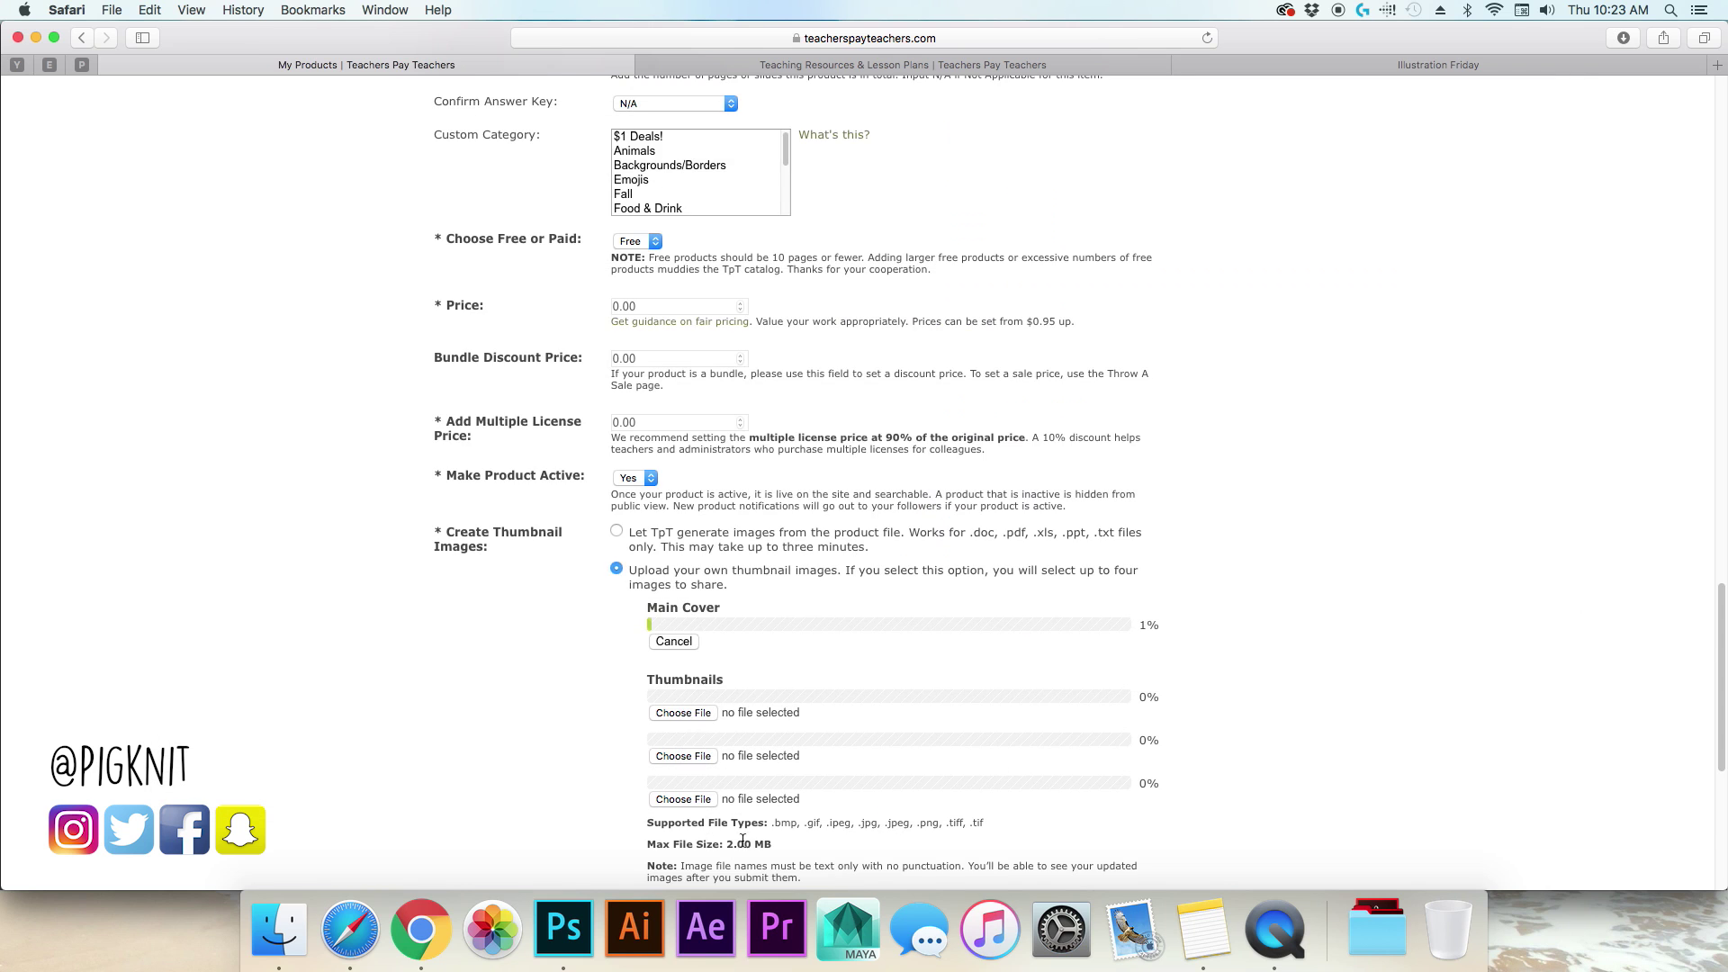
scroll(1020, 585, "down", 5)
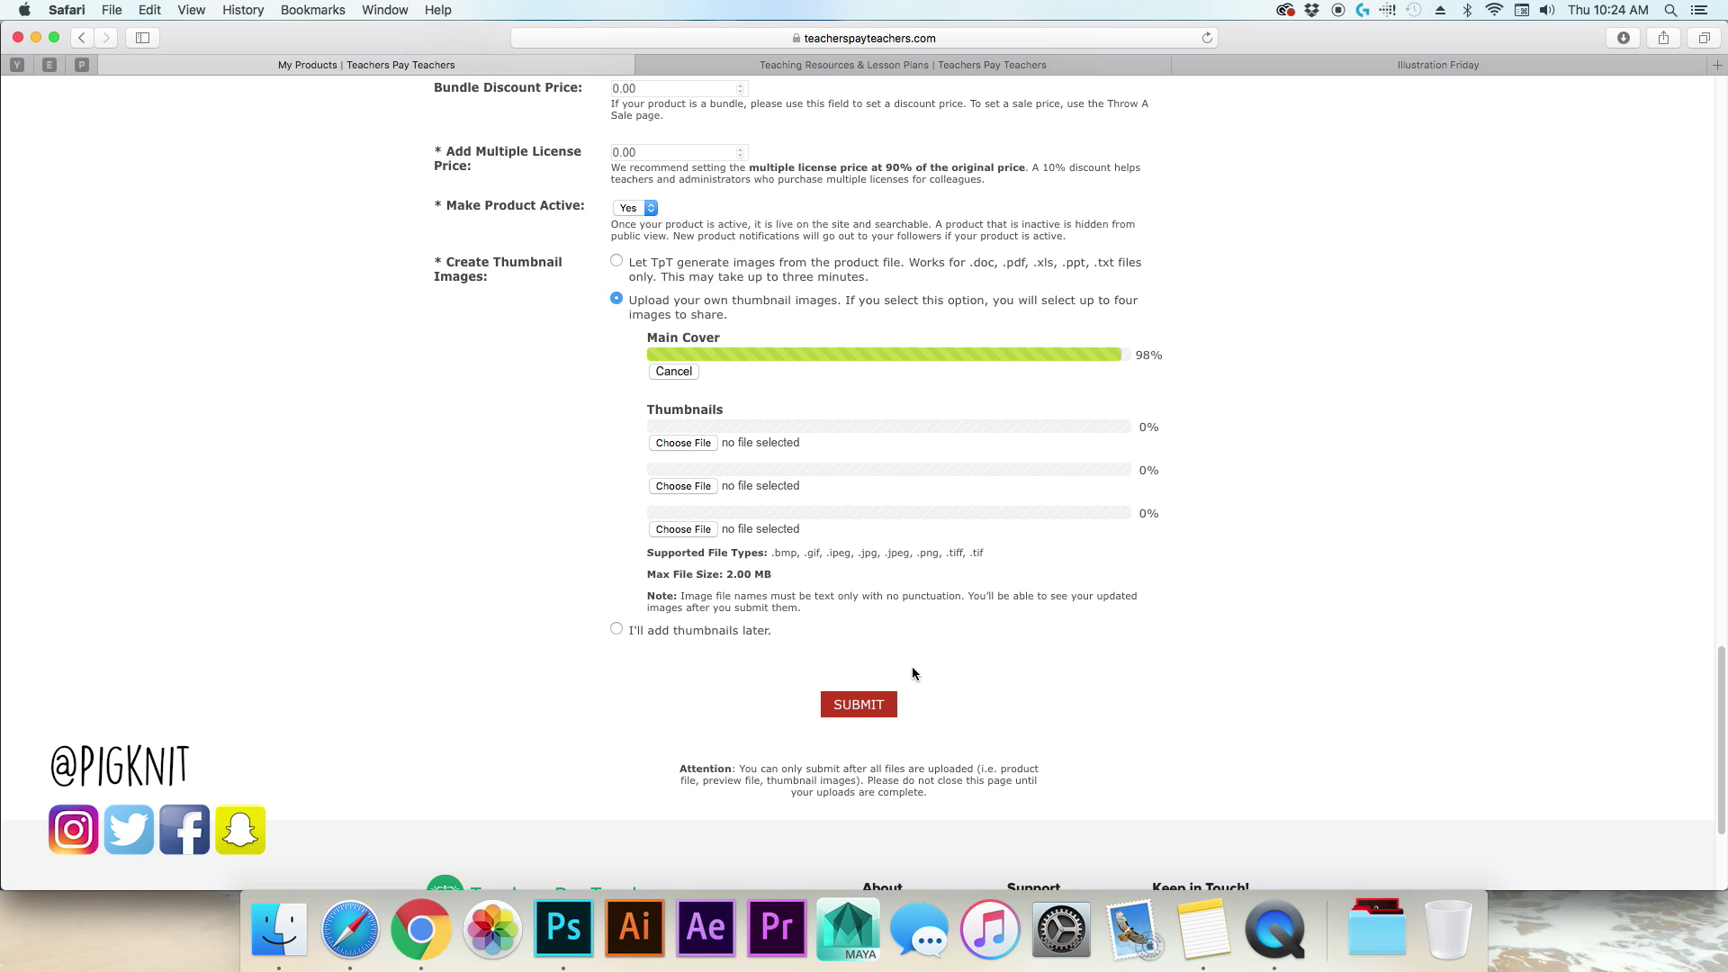
Step: Submit the listing to publish the FREE Boy with Laptop Clip Art product page
left_click(868, 705)
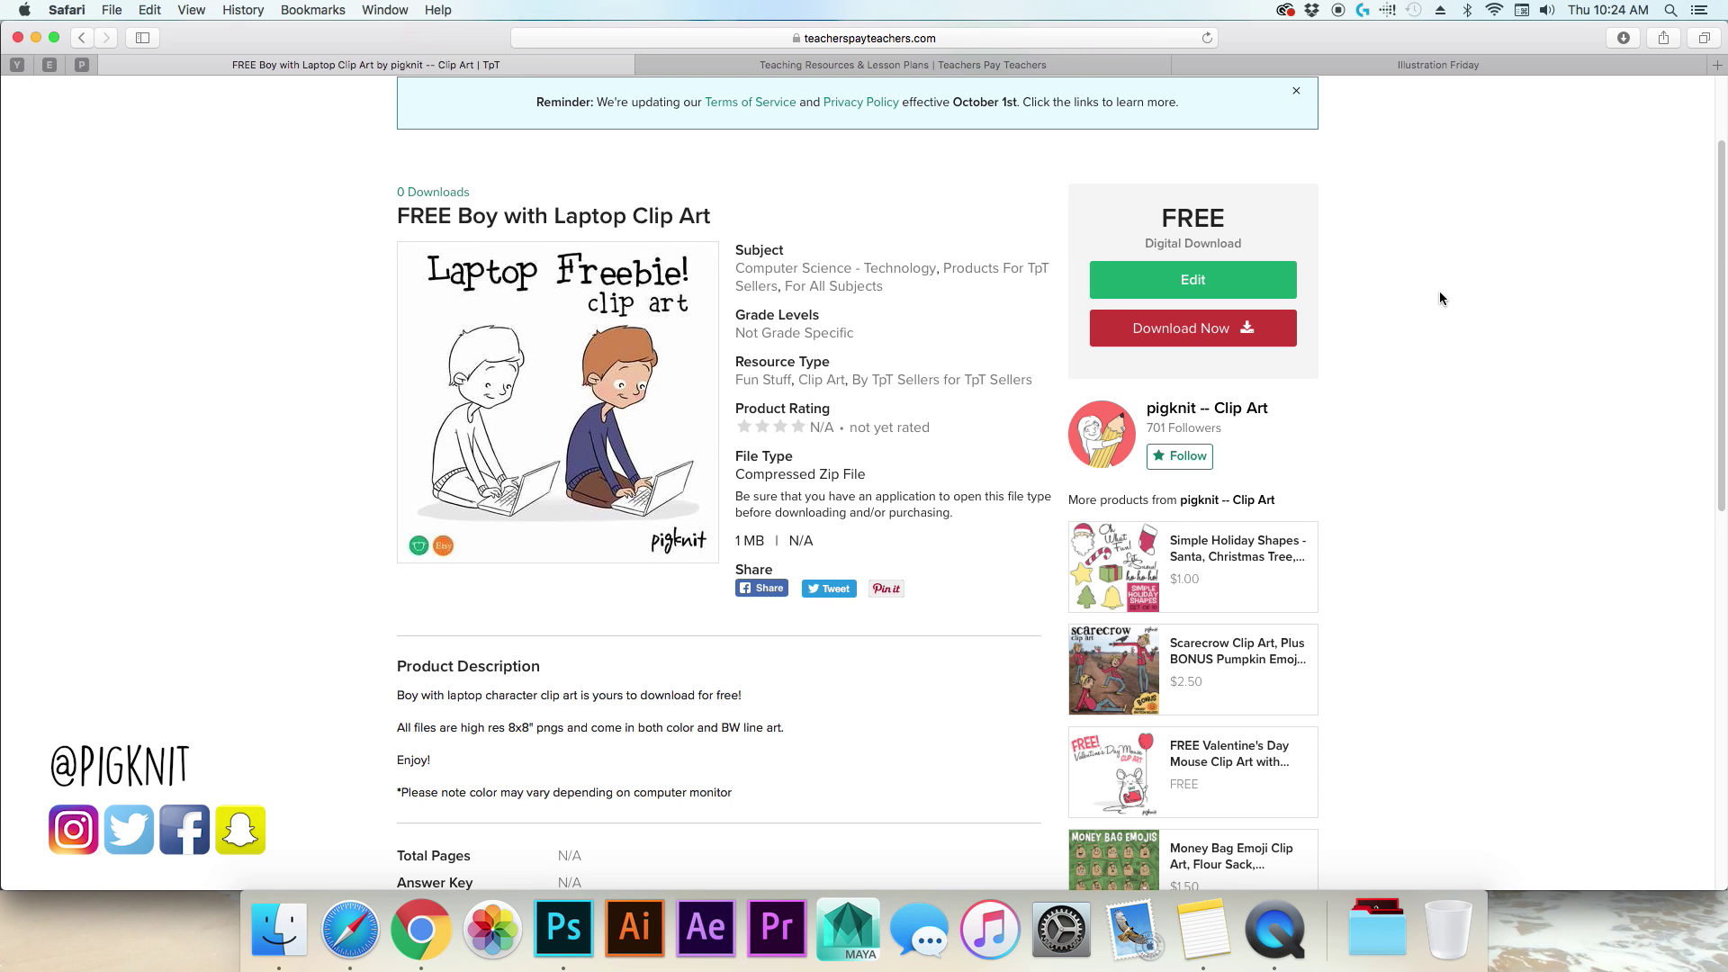